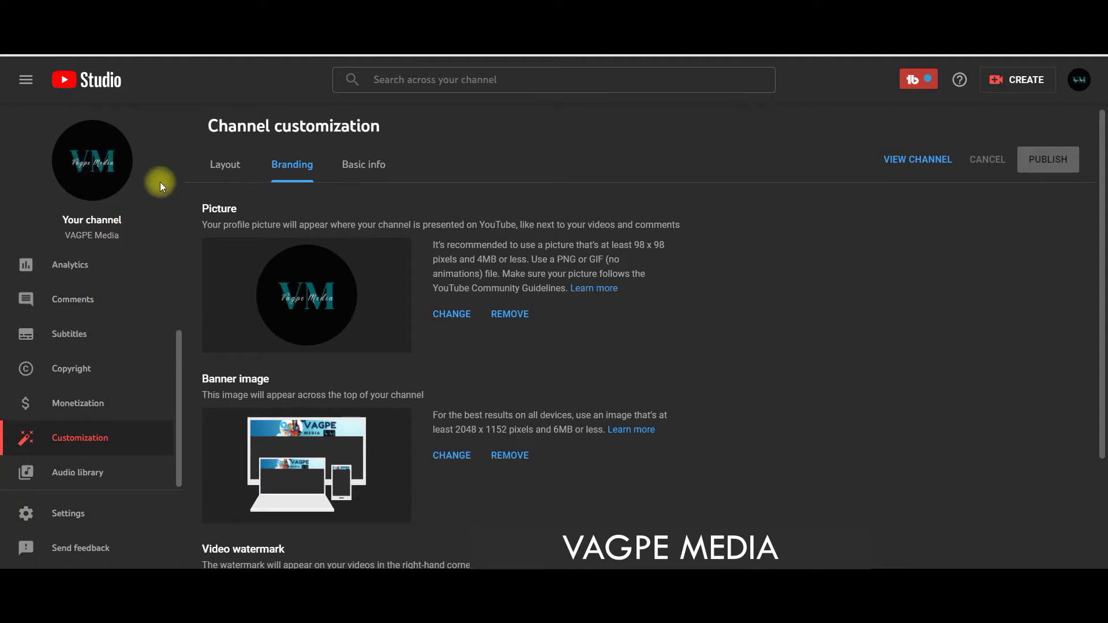
# Step: Review the profile picture, banner image and video watermark sections of the channel's branding settings
pyautogui.scroll(-1, 254, 227)
pyautogui.scroll(-3, 254, 227)
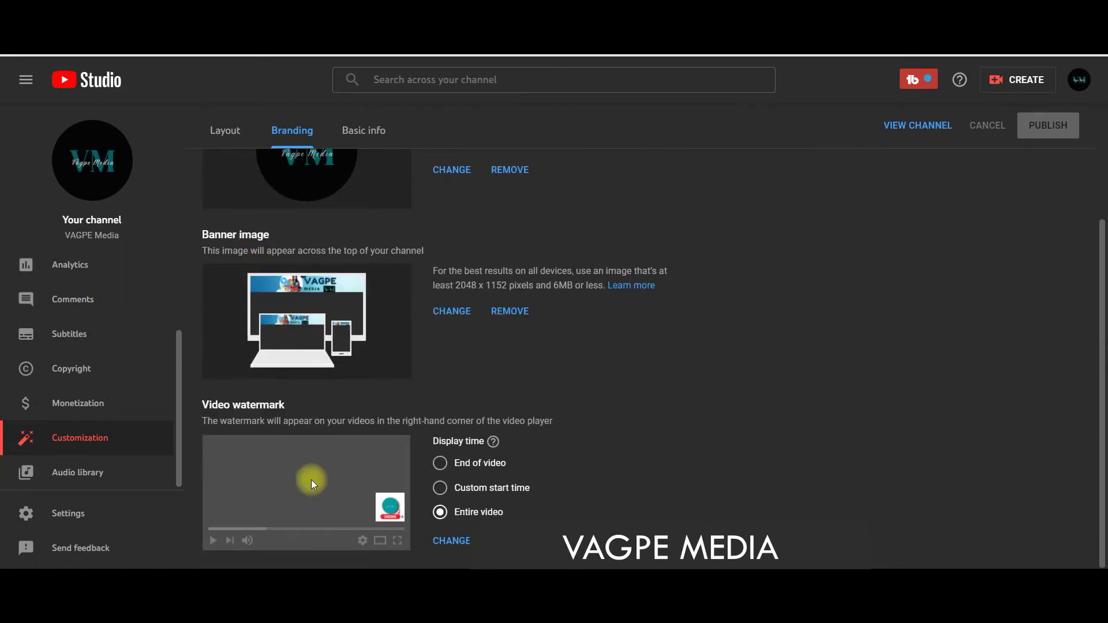
pyautogui.scroll(3, 276, 281)
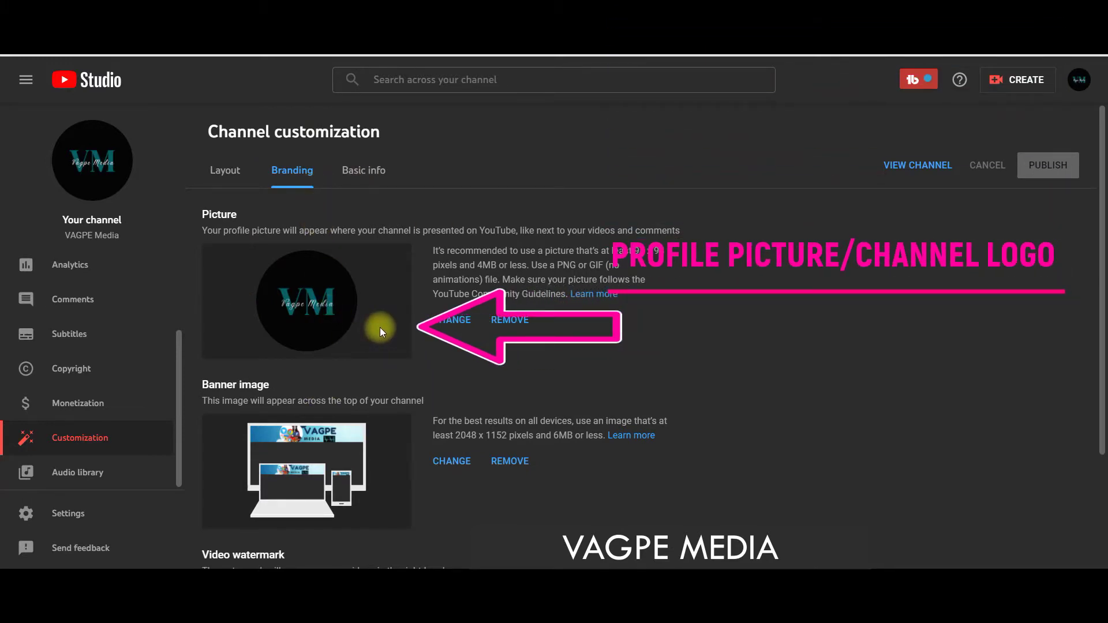
pyautogui.scroll(-1, 380, 327)
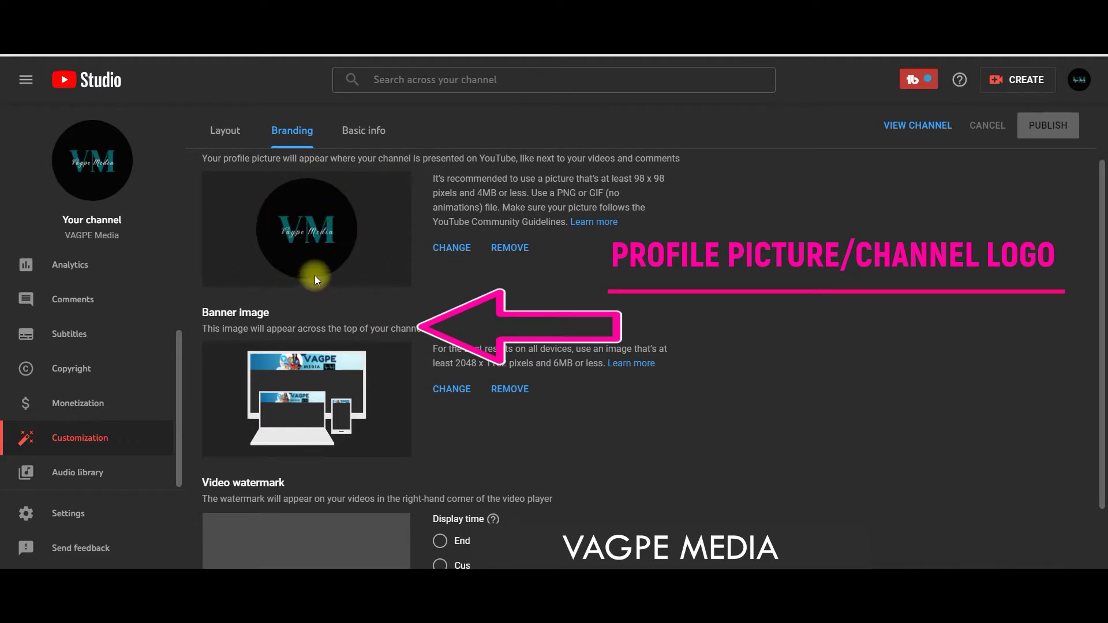
pyautogui.scroll(1, 315, 274)
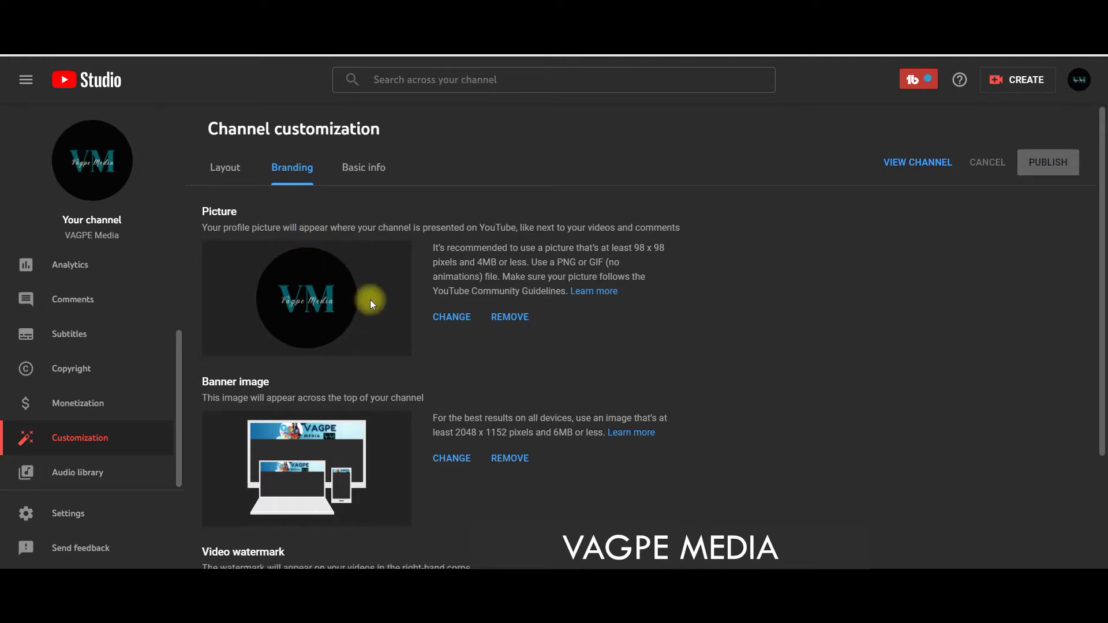
pyautogui.scroll(-1, 367, 306)
pyautogui.scroll(-1, 366, 303)
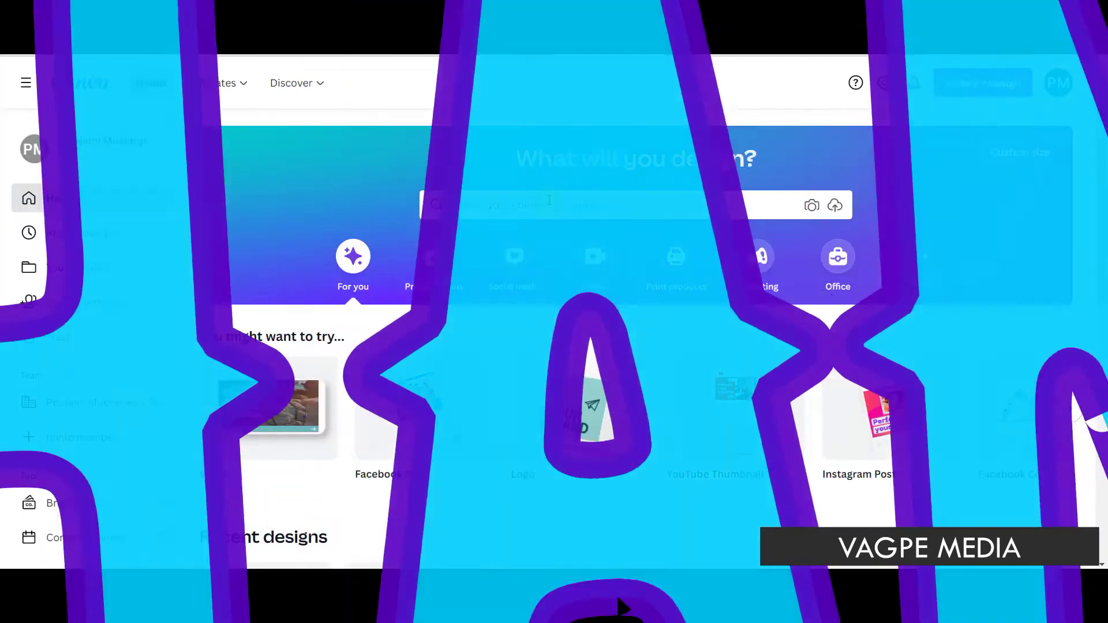
# Step: Switch to Canva and search its templates for "Logo"
pyautogui.click(549, 200)
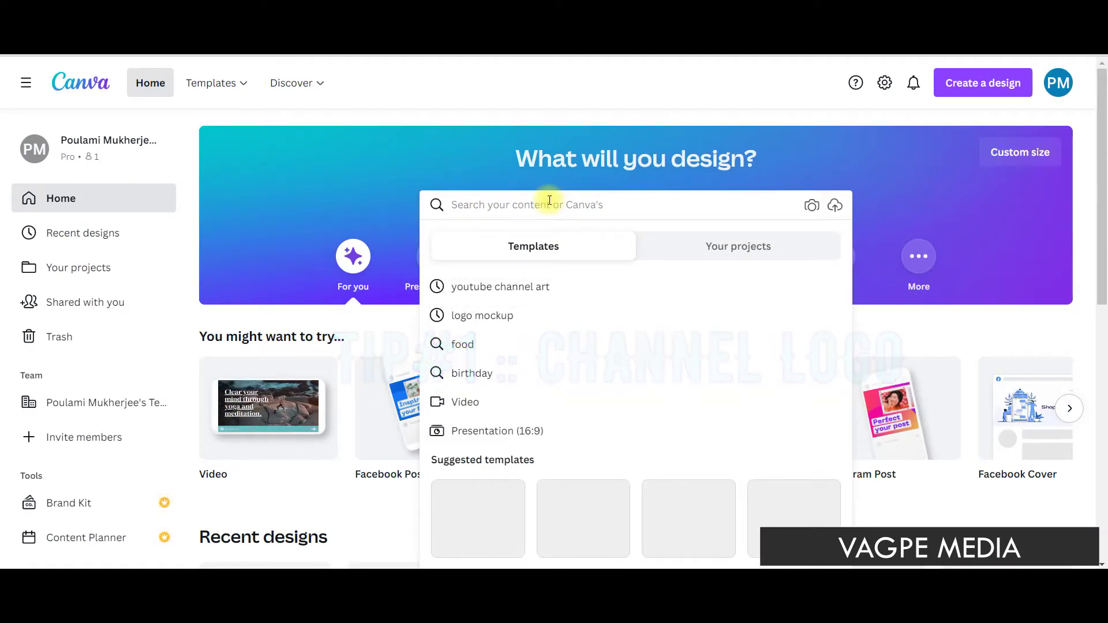
pyautogui.write('Logo')
pyautogui.press('Escape')
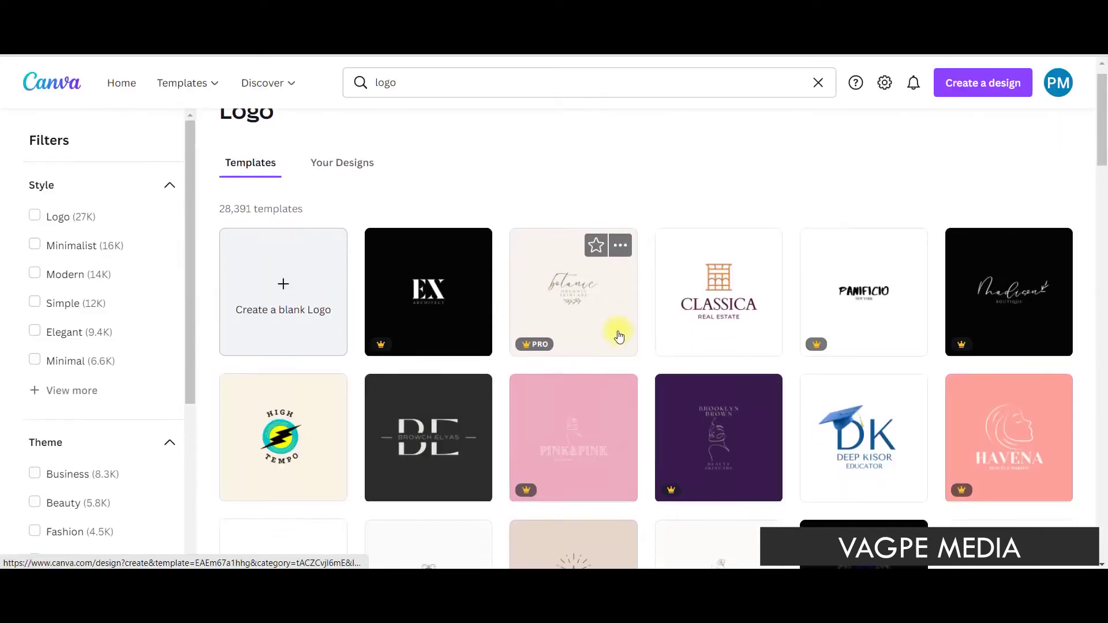
# Step: Browse the logo templates and open the pink and black modern design with the initials KA
pyautogui.scroll(-3, 618, 329)
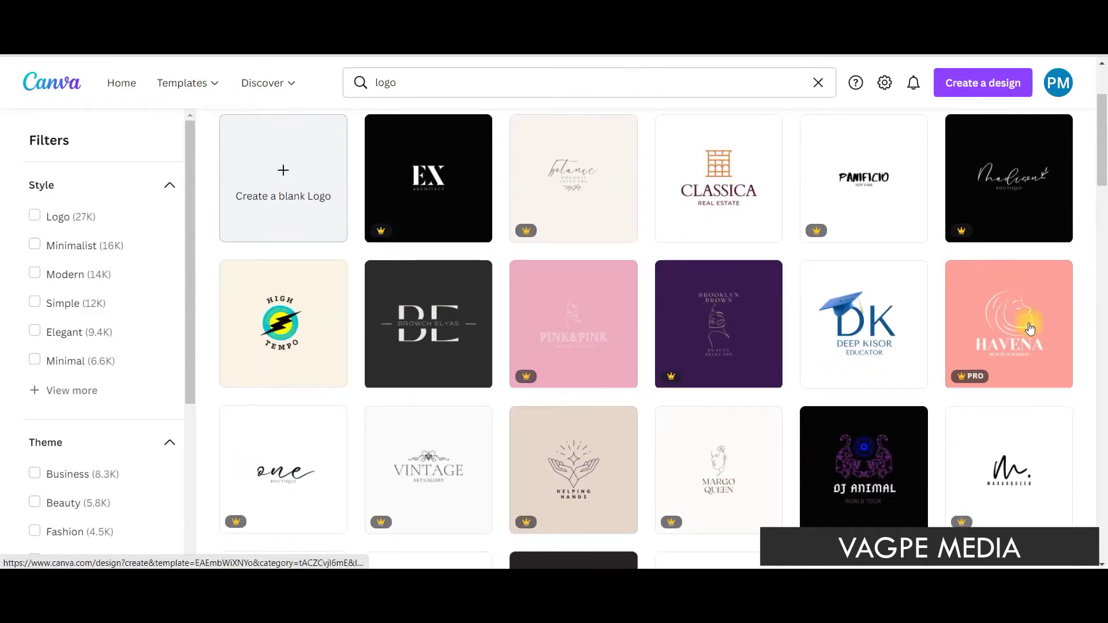
pyautogui.scroll(-1, 987, 419)
pyautogui.scroll(-4, 984, 418)
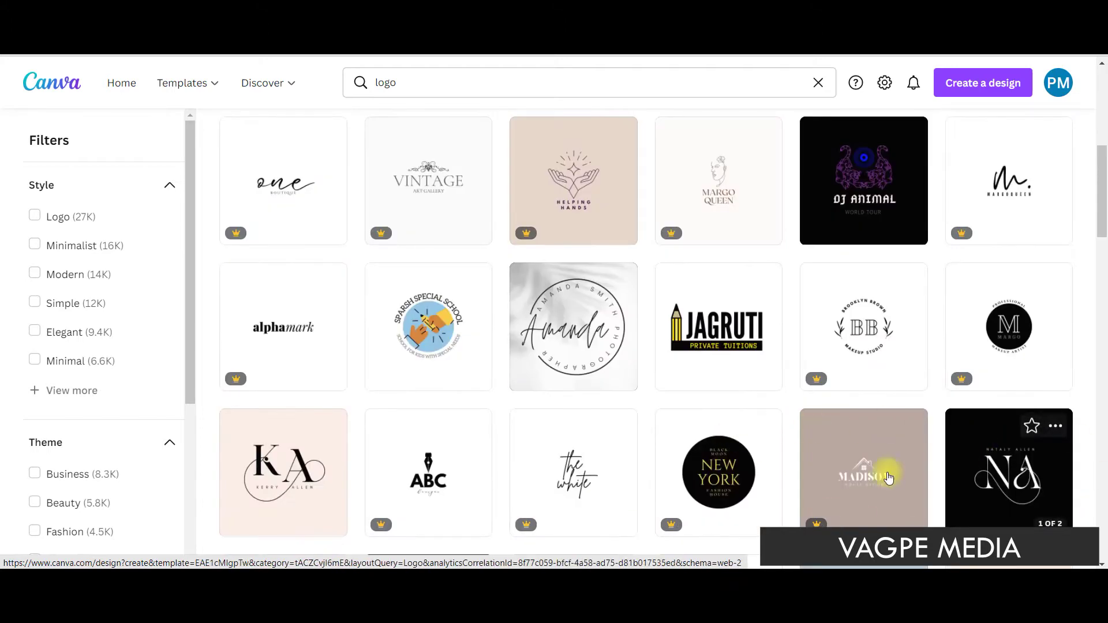
pyautogui.scroll(-2, 268, 459)
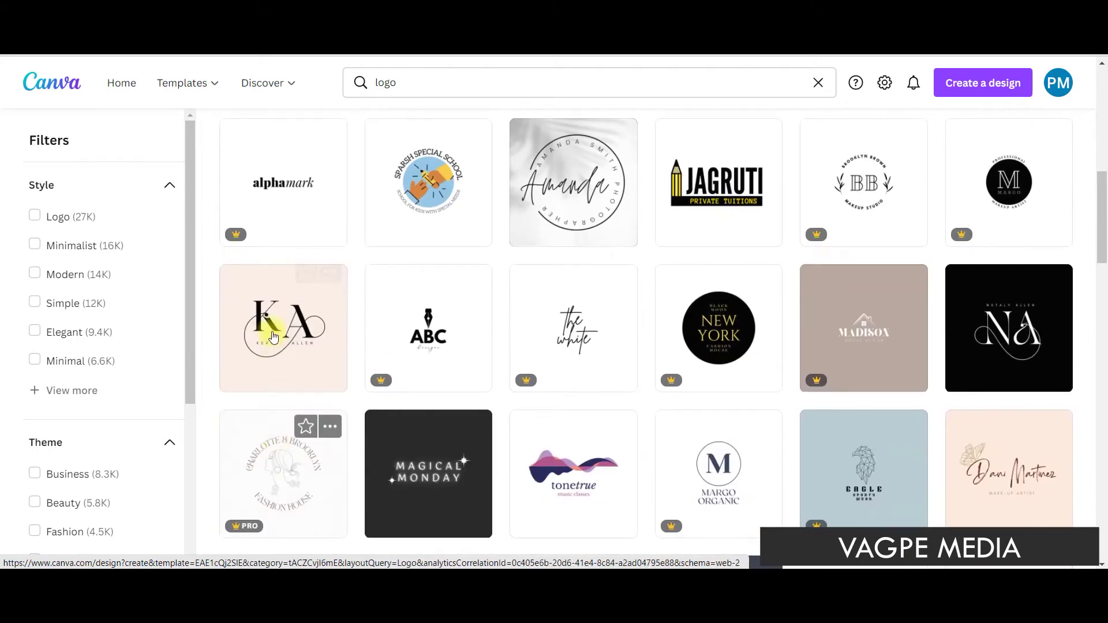
pyautogui.click(275, 326)
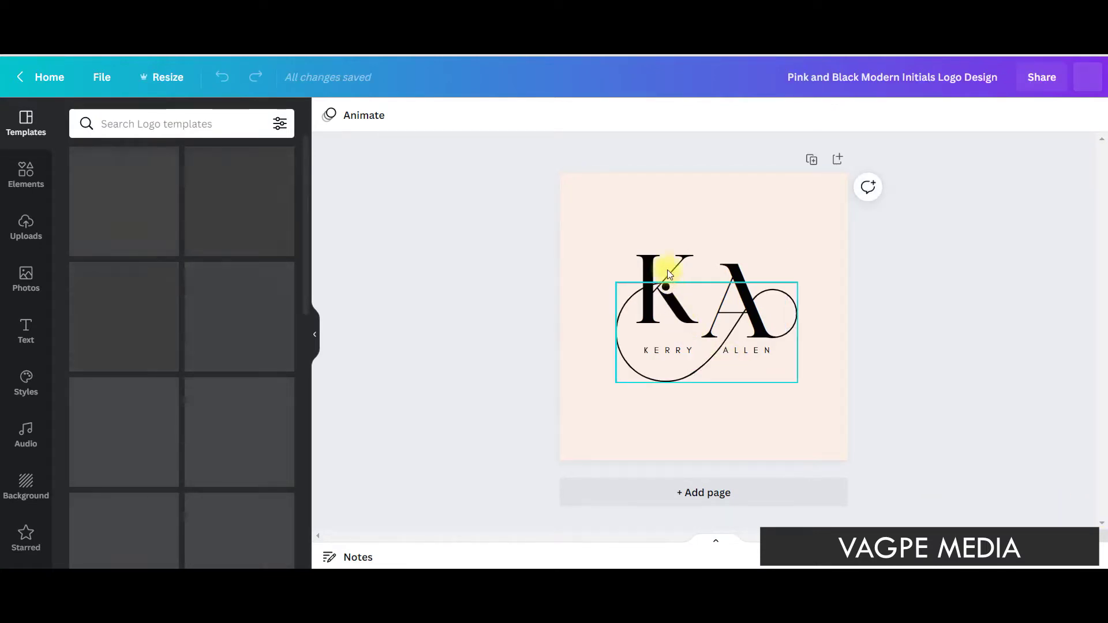
# Step: Replace the logo's large initials K and A with V and M
pyautogui.click(729, 331)
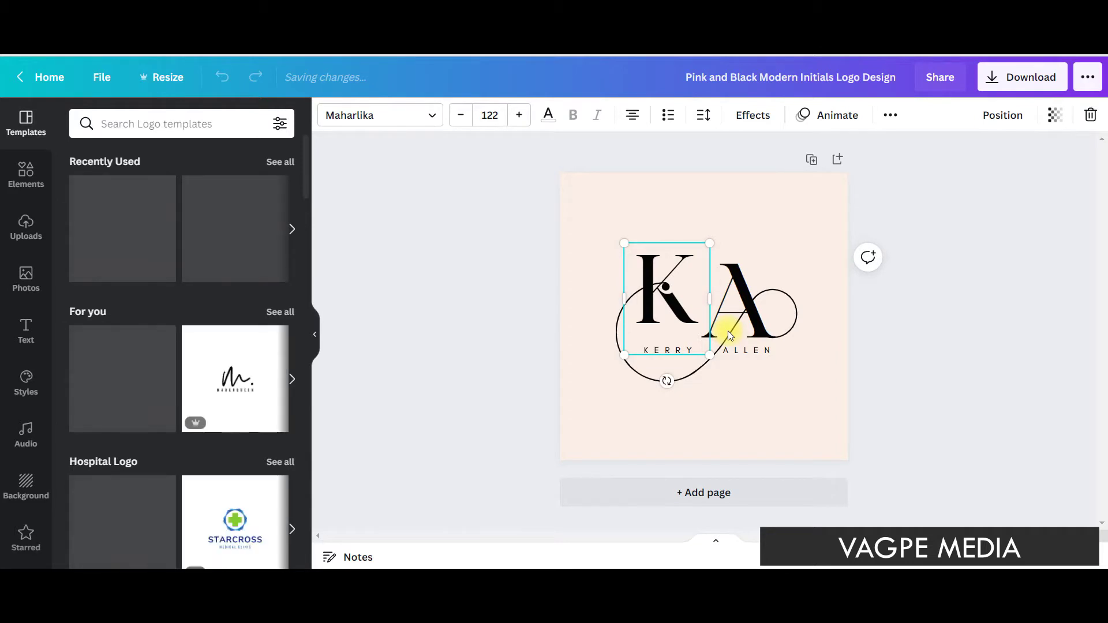
pyautogui.doubleClick(638, 282)
pyautogui.write('V')
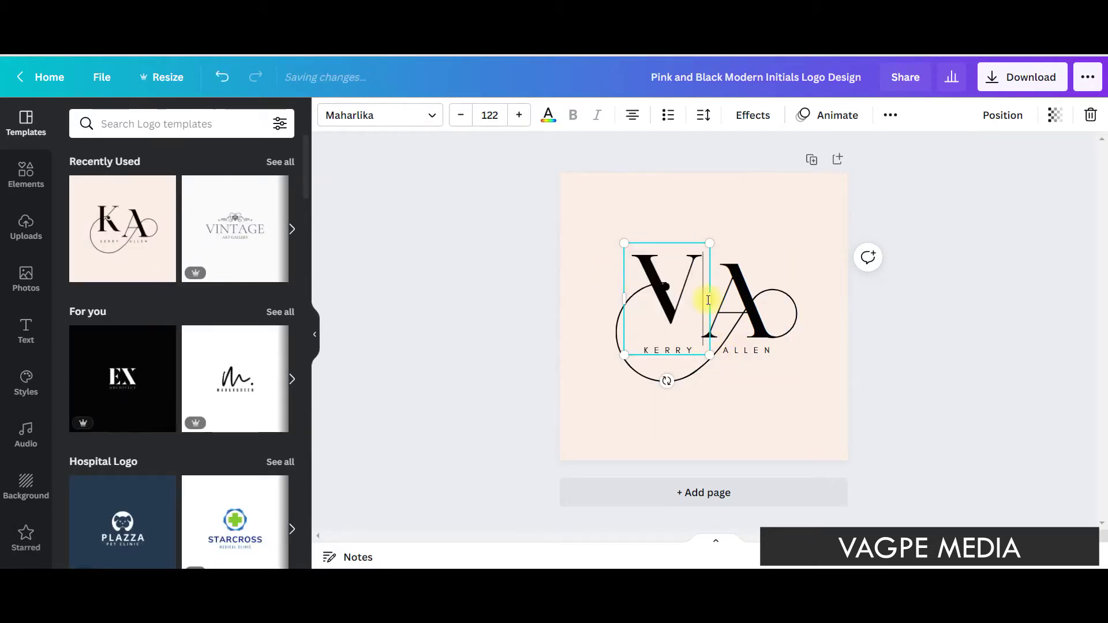
pyautogui.click(735, 309)
pyautogui.click(743, 310)
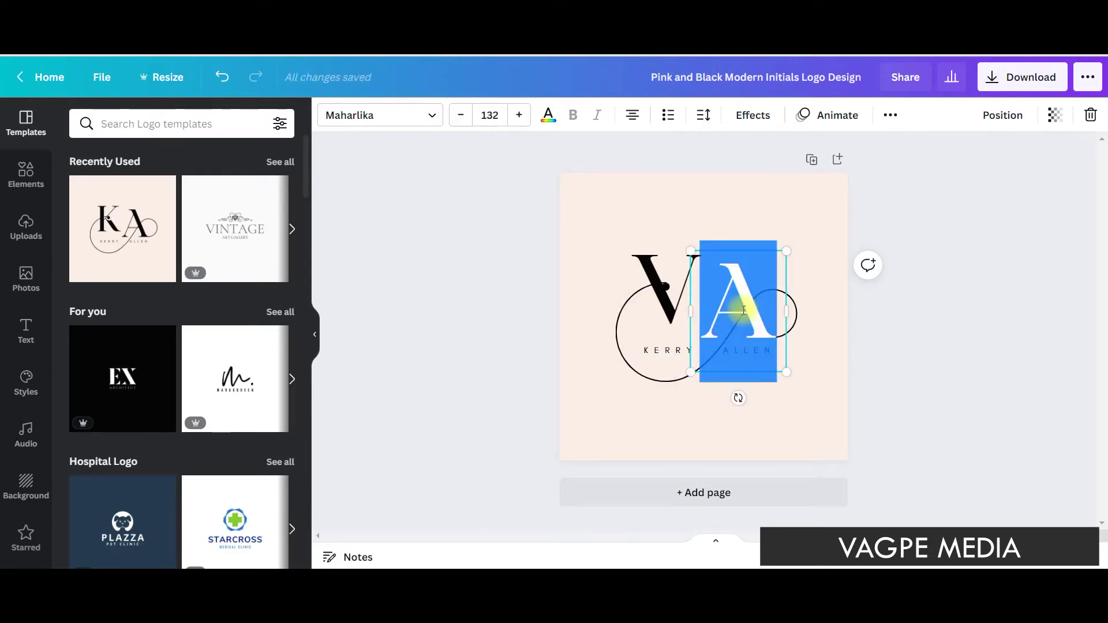
pyautogui.write('M')
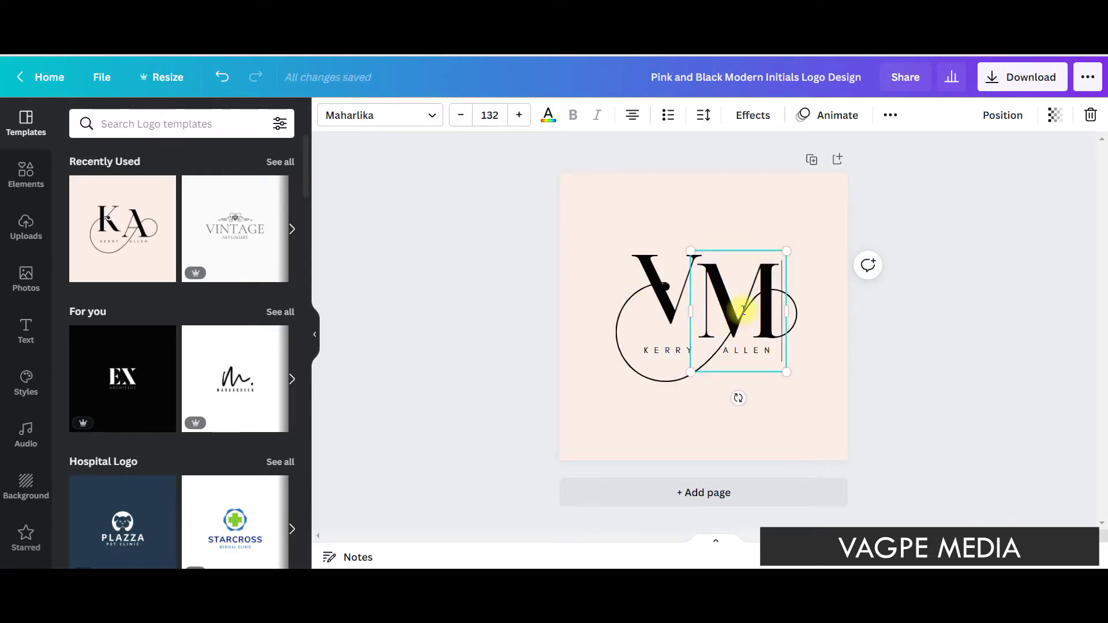
# Step: Replace the small name line beneath the initials with "VAGPE MEDIA"
pyautogui.click(662, 353)
pyautogui.click(722, 359)
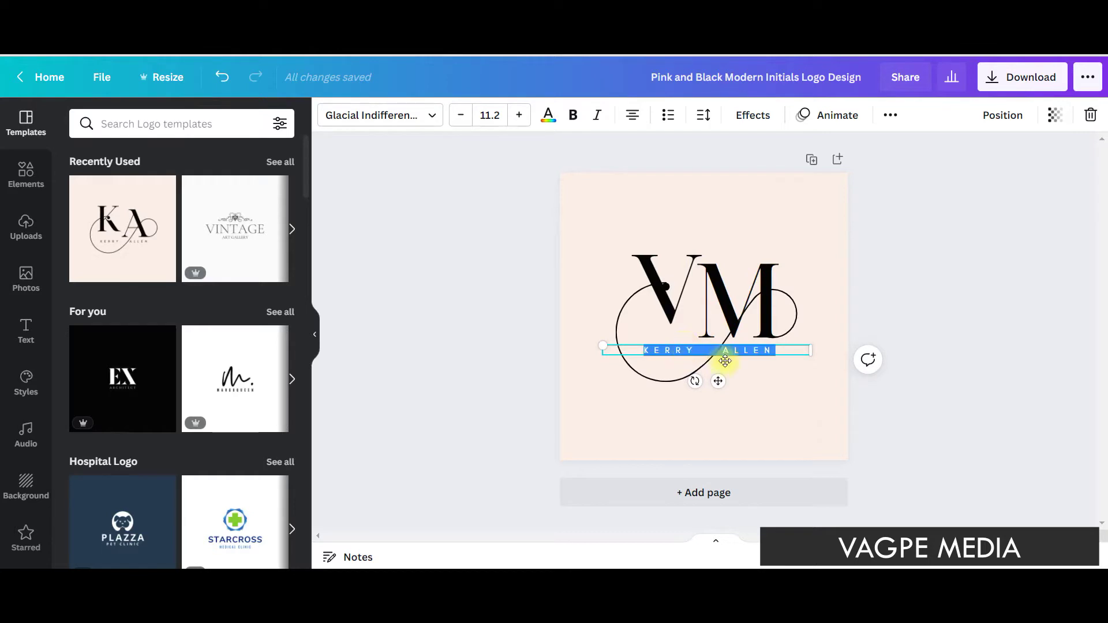
pyautogui.write('VAG')
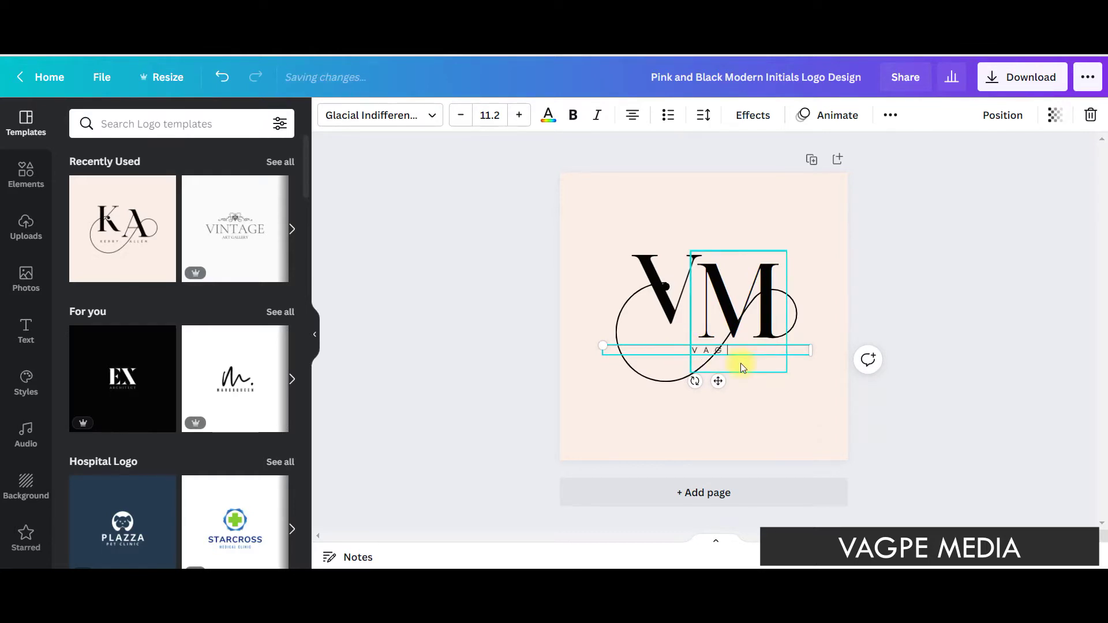
pyautogui.write('PE MEDIA')
pyautogui.click(759, 396)
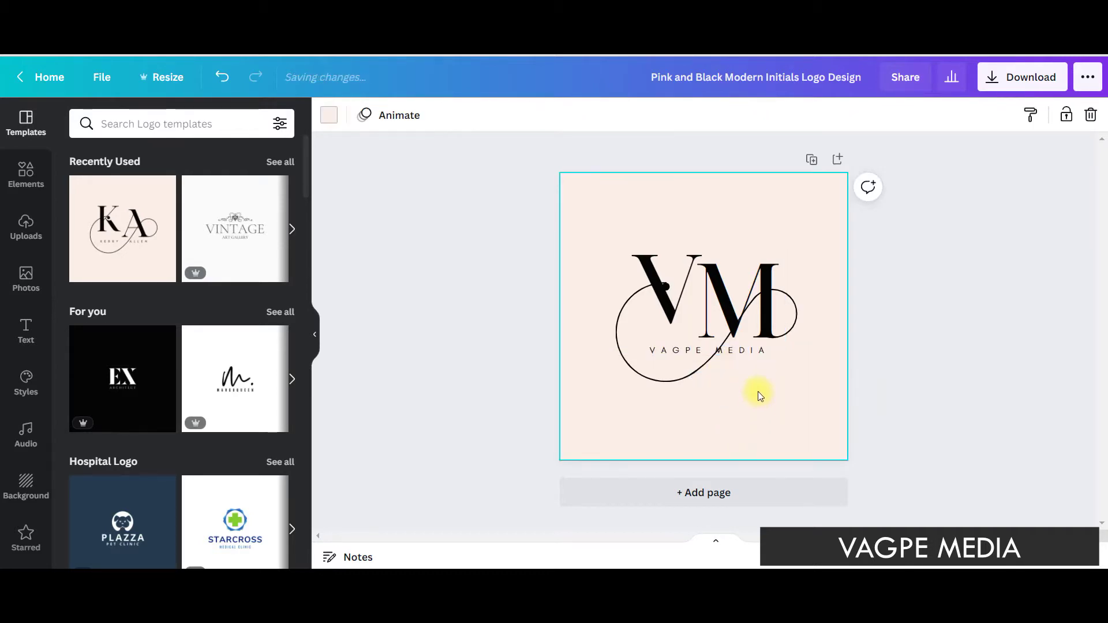
# Step: Duplicate the VAGPE MEDIA text line and place the copy directly below the original
pyautogui.click(676, 351)
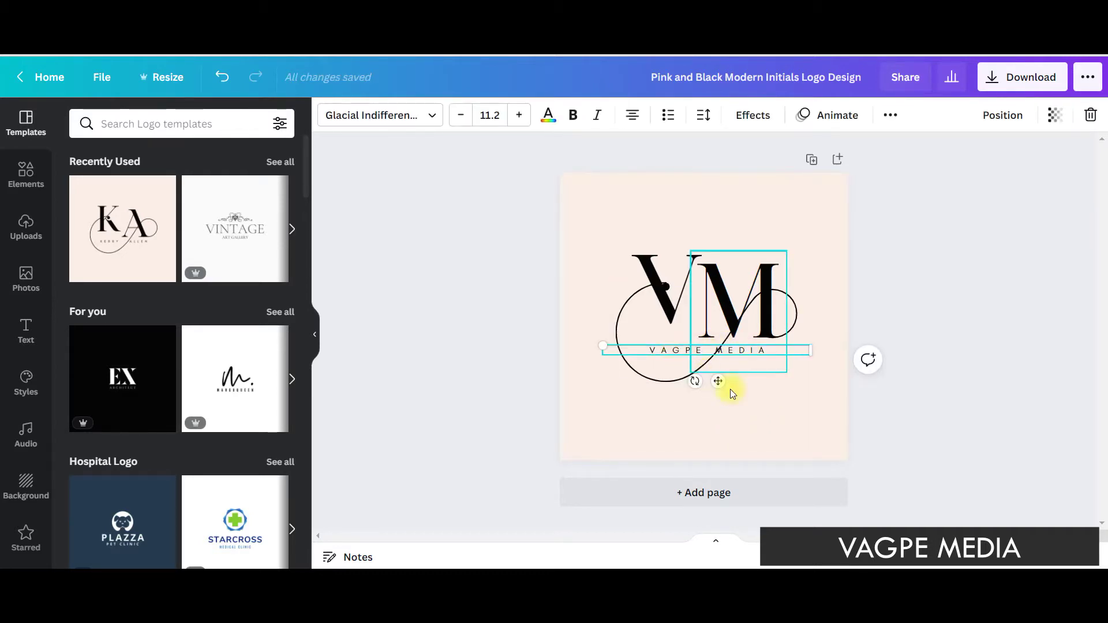
pyautogui.hotkey('ctrl', 'd')
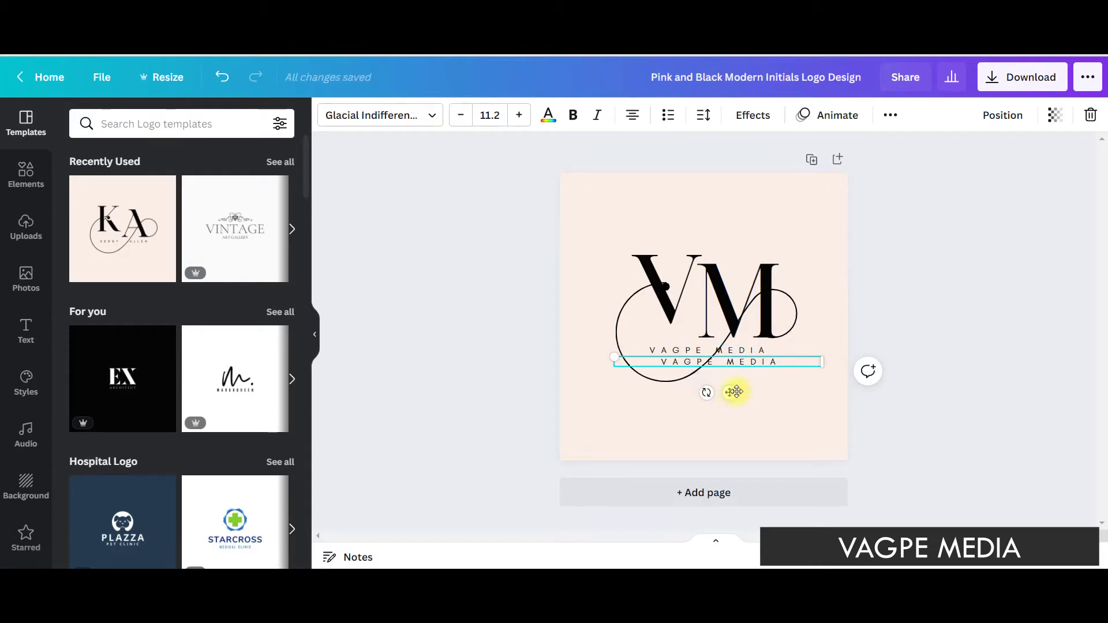
pyautogui.moveTo(729, 393); pyautogui.dragTo(721, 399)
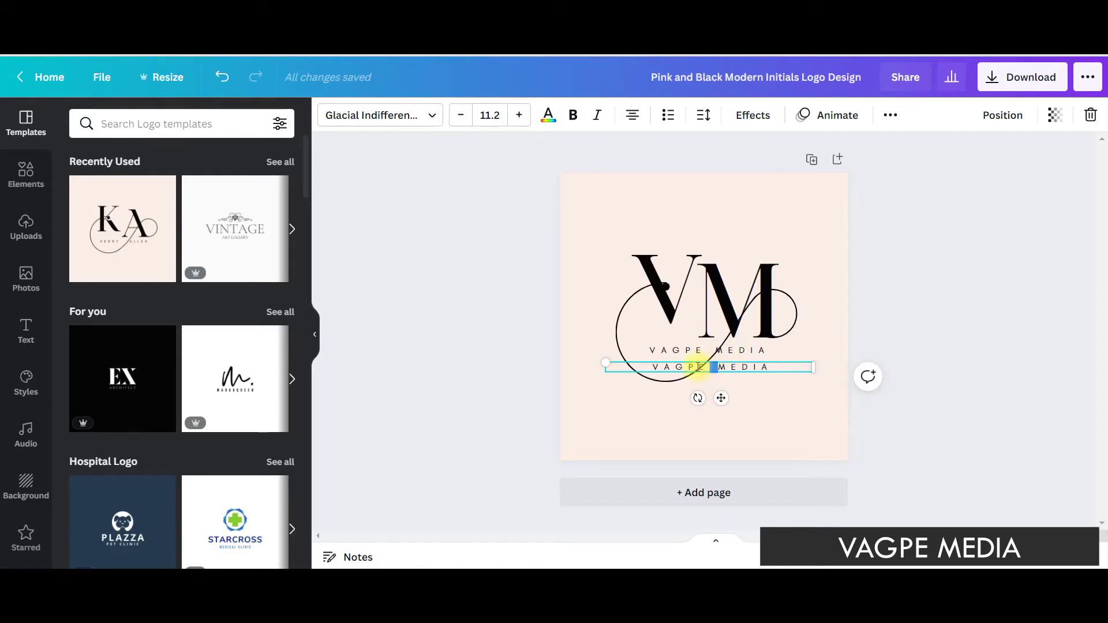
# Step: Replace the duplicated line's text with the tagline "GRAPHIC DESIG& VIDEO EDITIN TUTORIAL"
pyautogui.doubleClick(652, 365)
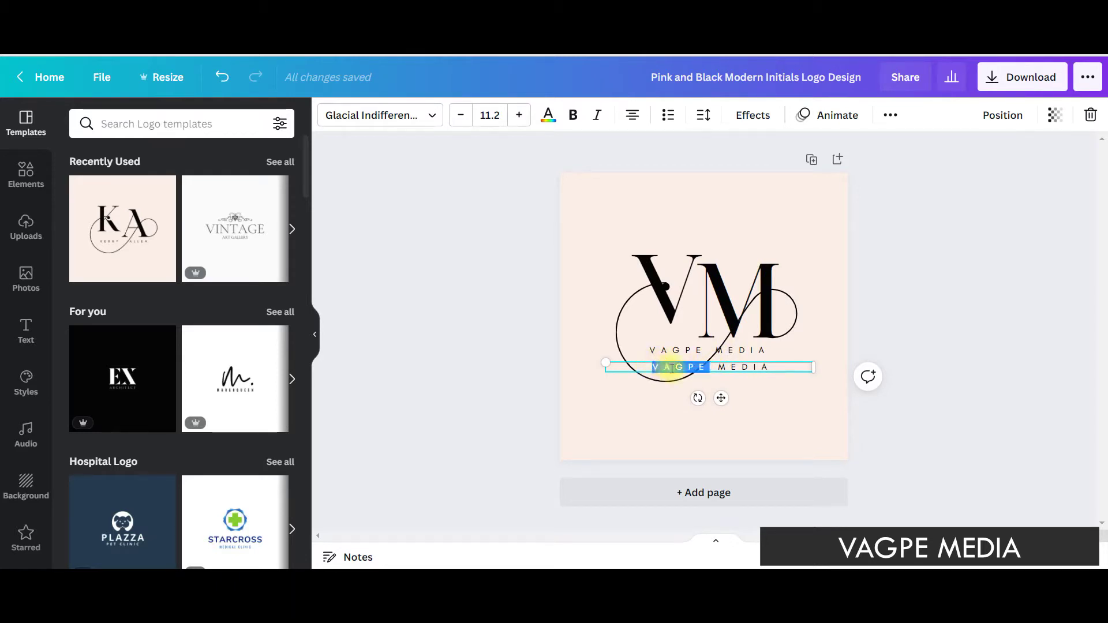
pyautogui.hotkey('ctrl', 'a')
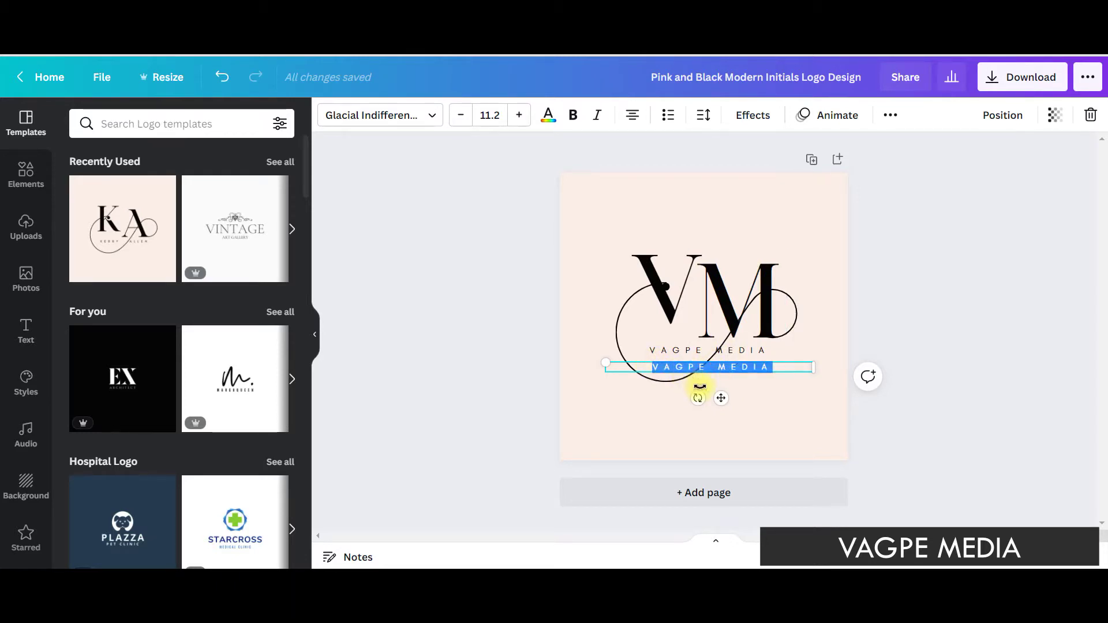
pyautogui.write('GRAPHI')
pyautogui.press('BackSpace')
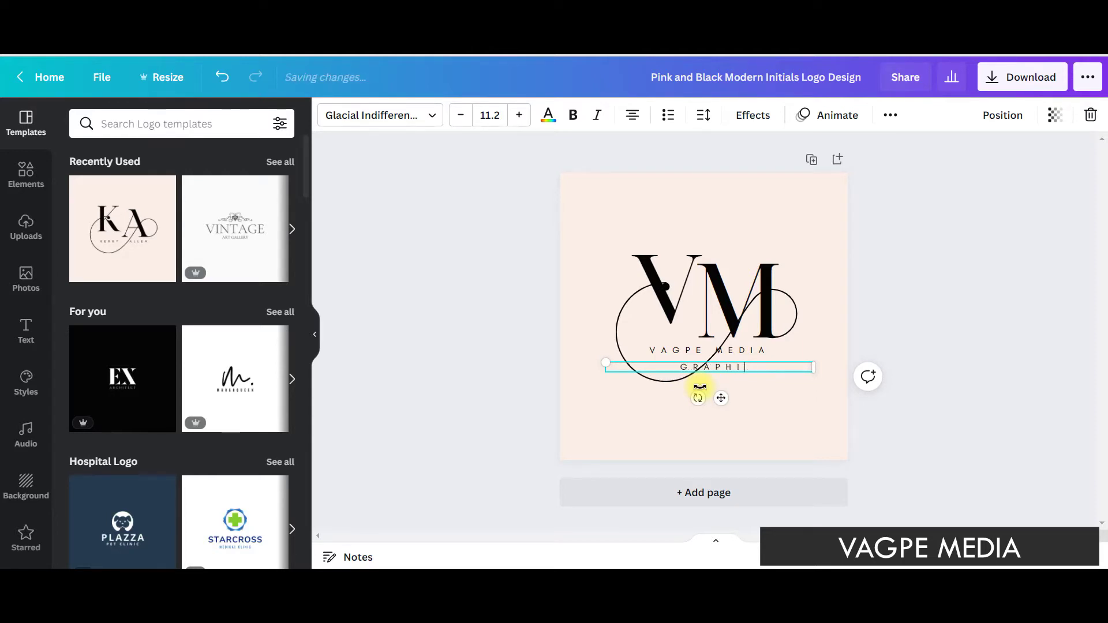
pyautogui.write('C DESIGNIN')
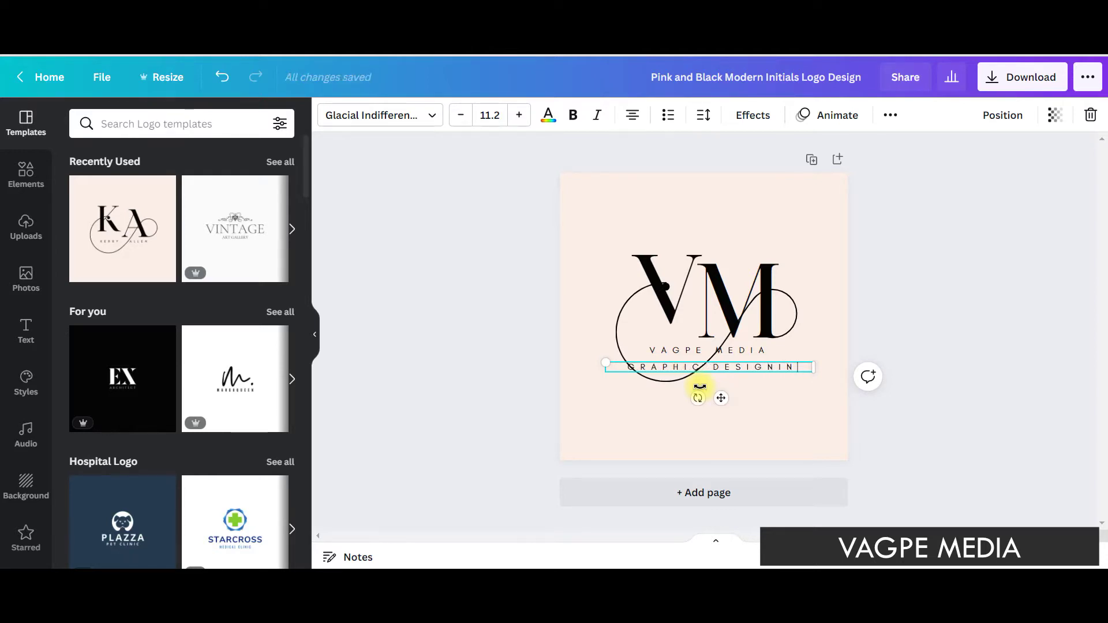
pyautogui.press('BackSpace')
pyautogui.press('BackSpace')
pyautogui.press('BackSpace')
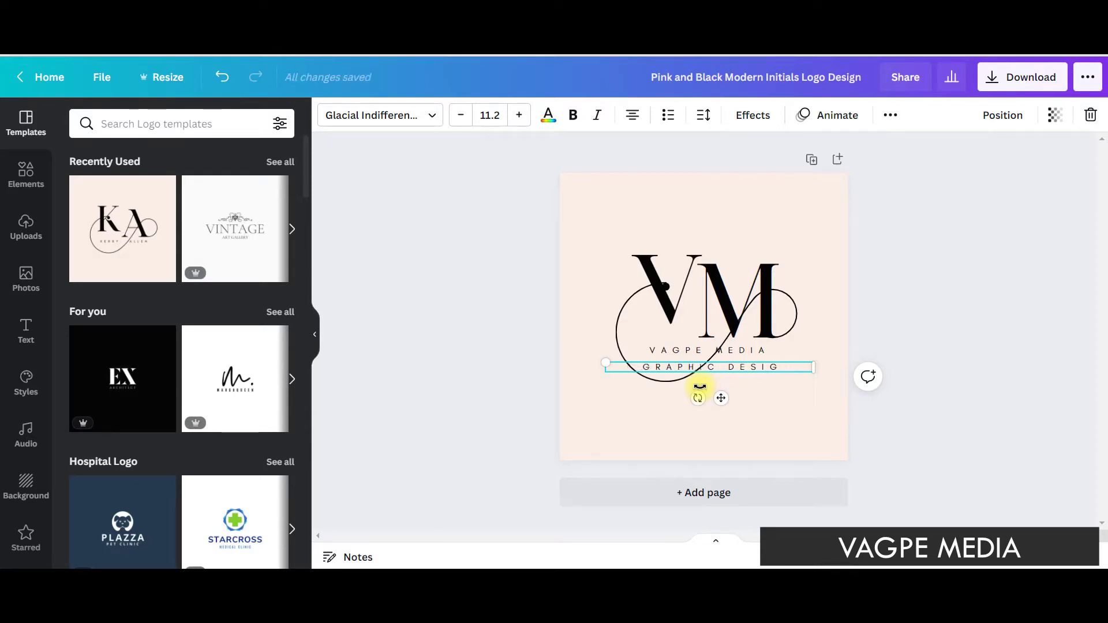
pyautogui.write('& V')
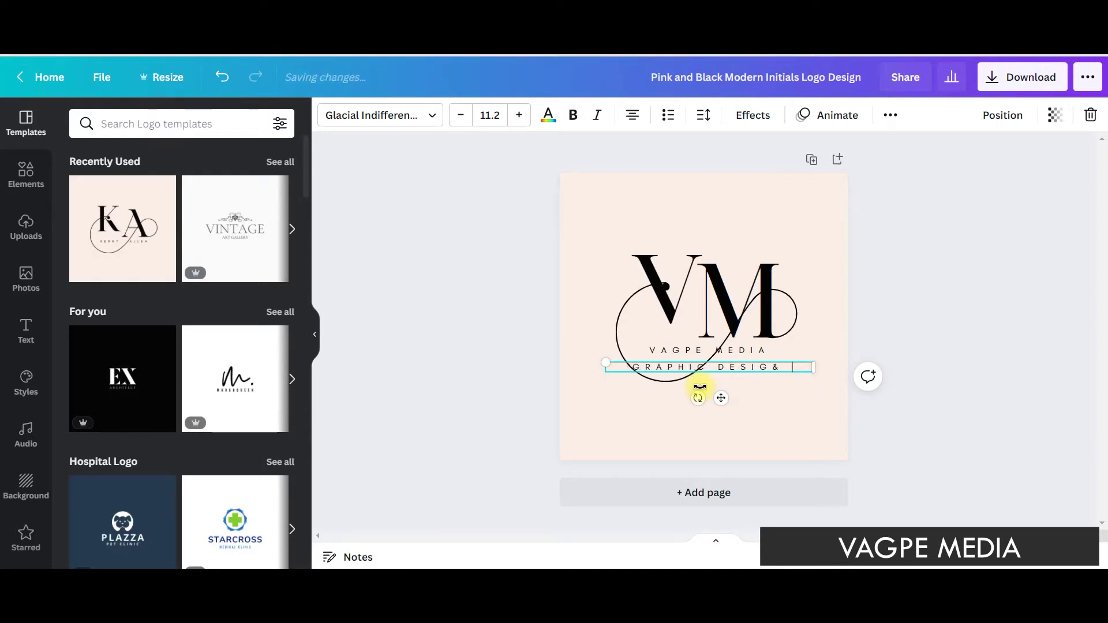
pyautogui.write('IDEO EDITIN')
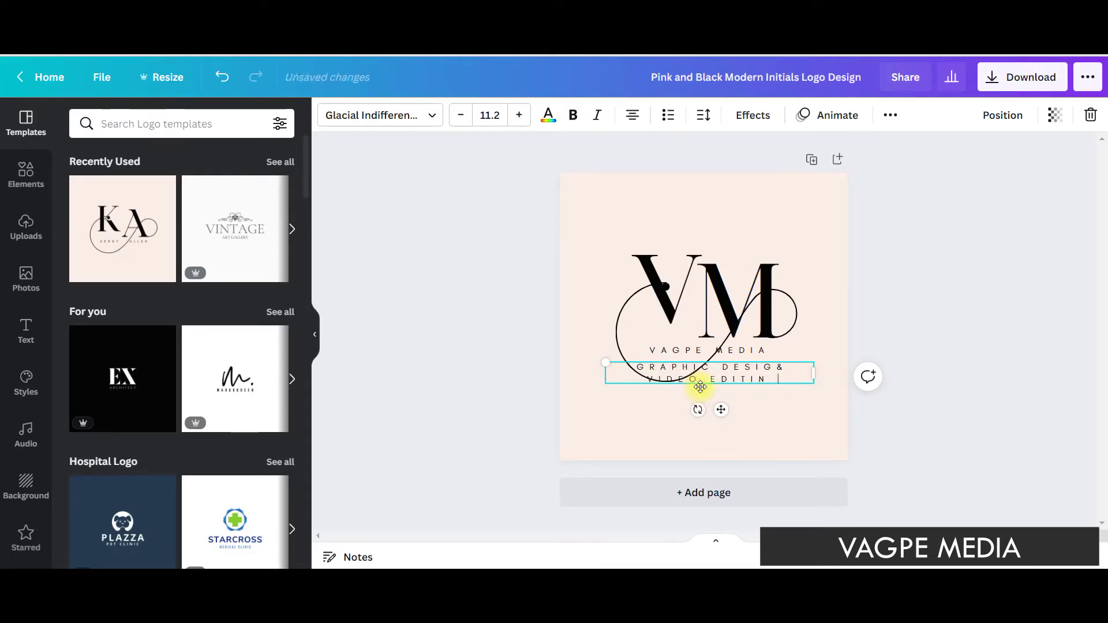
pyautogui.write('GTUTORIAL')
# Step: Scale the tagline down to font size 7.1 and the VAGPE MEDIA line to 10.9, centring that line beneath the initials
pyautogui.moveTo(814, 384); pyautogui.dragTo(725, 404)
pyautogui.moveTo(730, 352); pyautogui.dragTo(738, 351)
pyautogui.moveTo(820, 356)
pyautogui.mouseDown()
pyautogui.moveTo(782, 352)
pyautogui.moveTo(815, 355)
pyautogui.mouseUp()
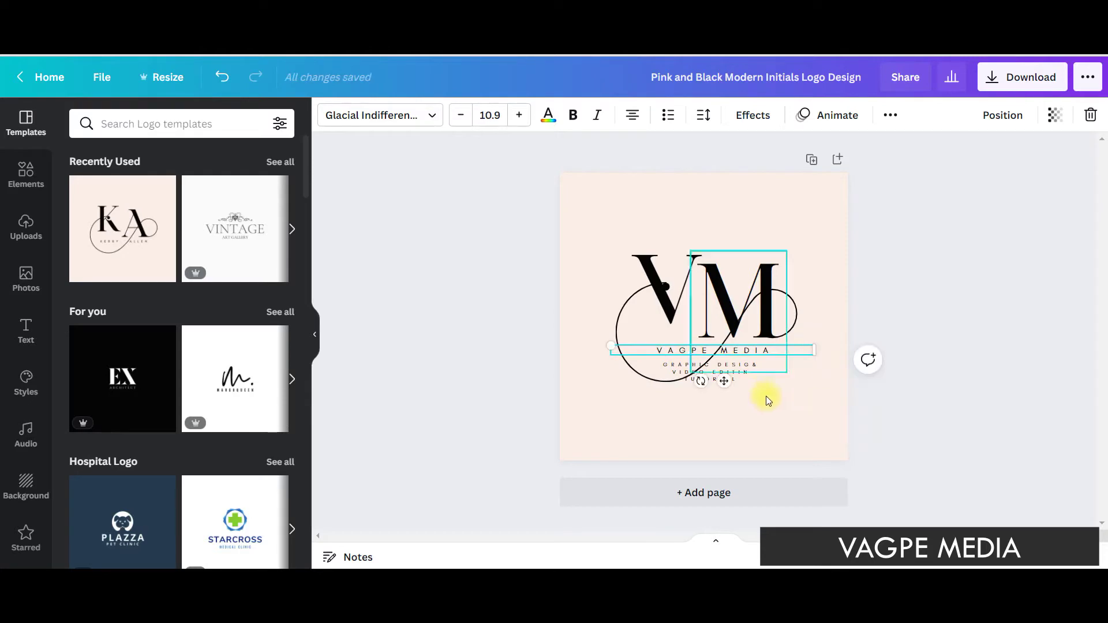
pyautogui.moveTo(677, 347); pyautogui.dragTo(678, 349)
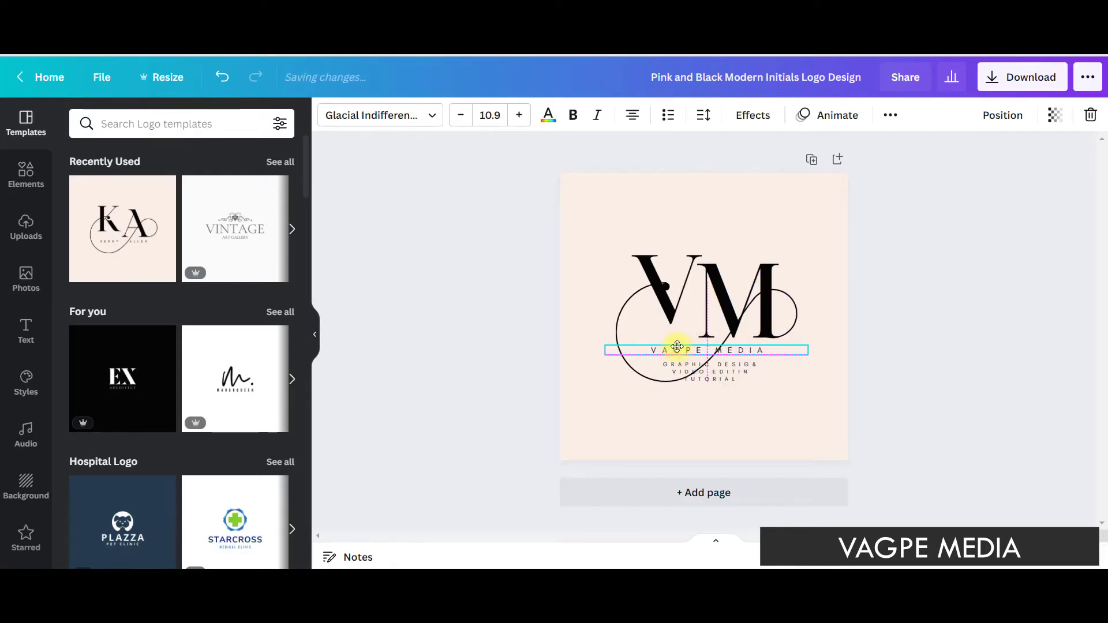
pyautogui.moveTo(677, 347); pyautogui.dragTo(678, 347)
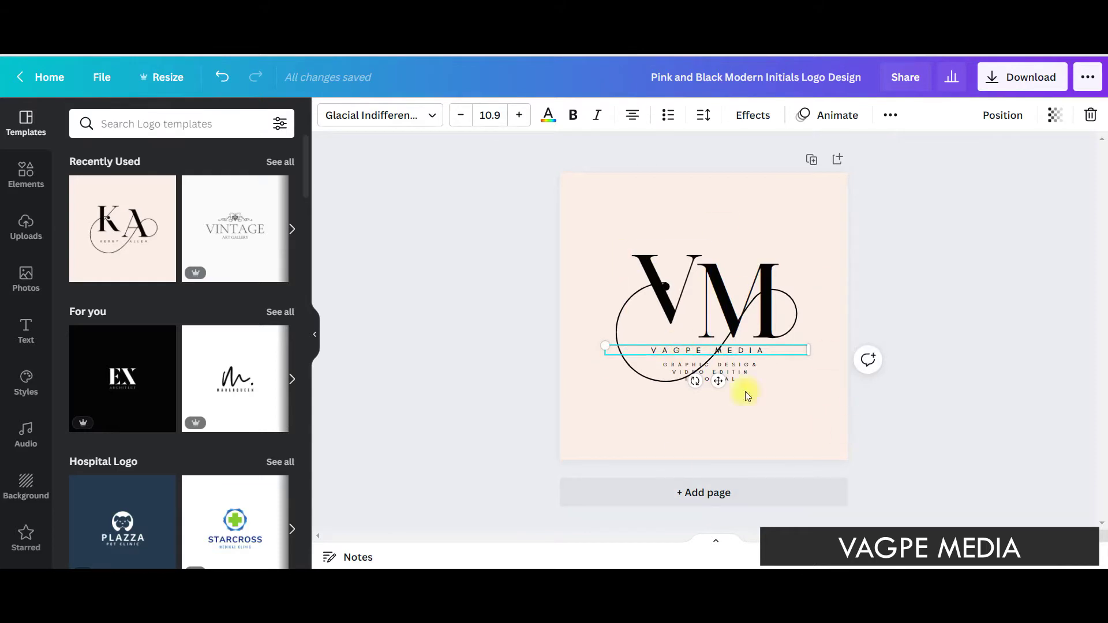
# Step: Reduce the tagline's letter spacing, enlarge its text box slightly and reposition it under the VAGPE MEDIA line
pyautogui.click(731, 372)
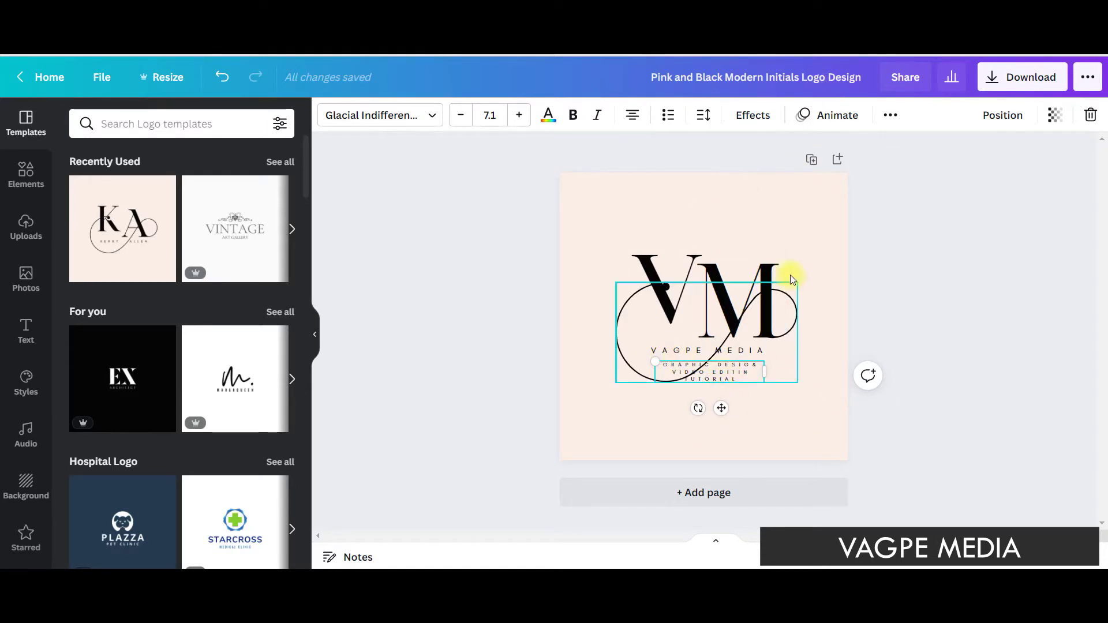
pyautogui.click(703, 115)
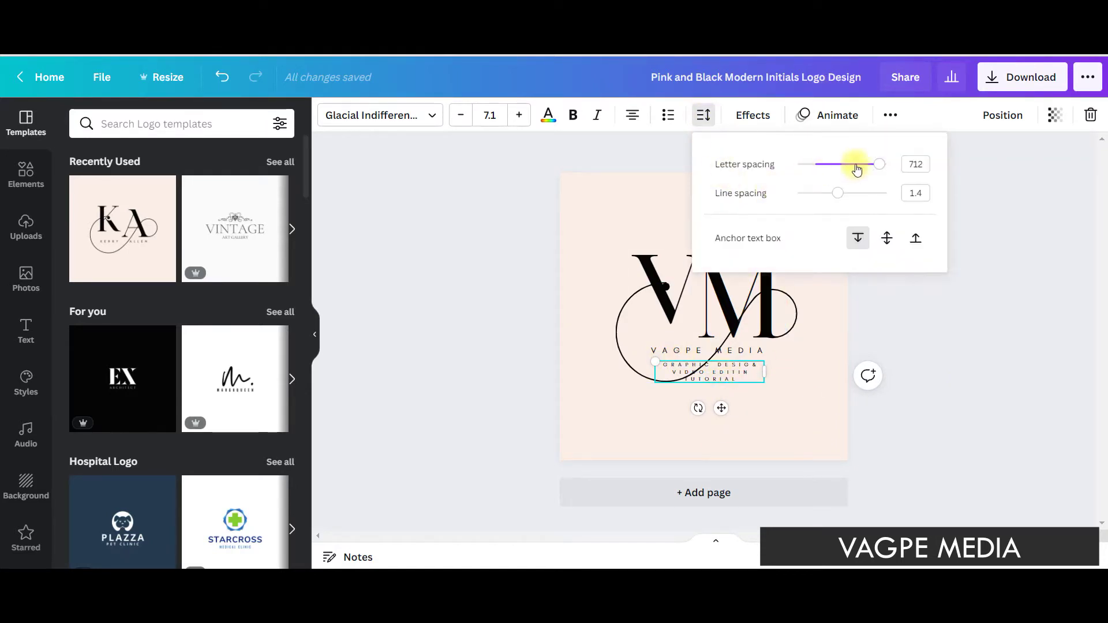
pyautogui.moveTo(877, 168); pyautogui.dragTo(849, 165)
pyautogui.moveTo(648, 359); pyautogui.dragTo(639, 359)
pyautogui.moveTo(712, 400); pyautogui.dragTo(722, 403)
# Step: Change the logo page's background colour to the turquoise from the brand kit palette
pyautogui.click(815, 289)
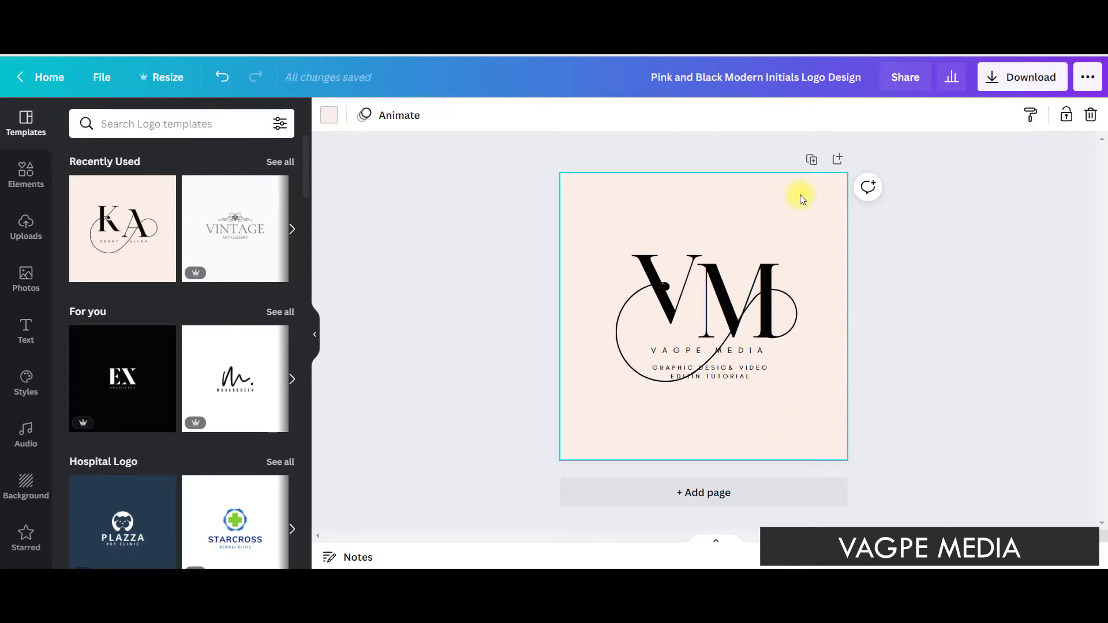
pyautogui.click(328, 115)
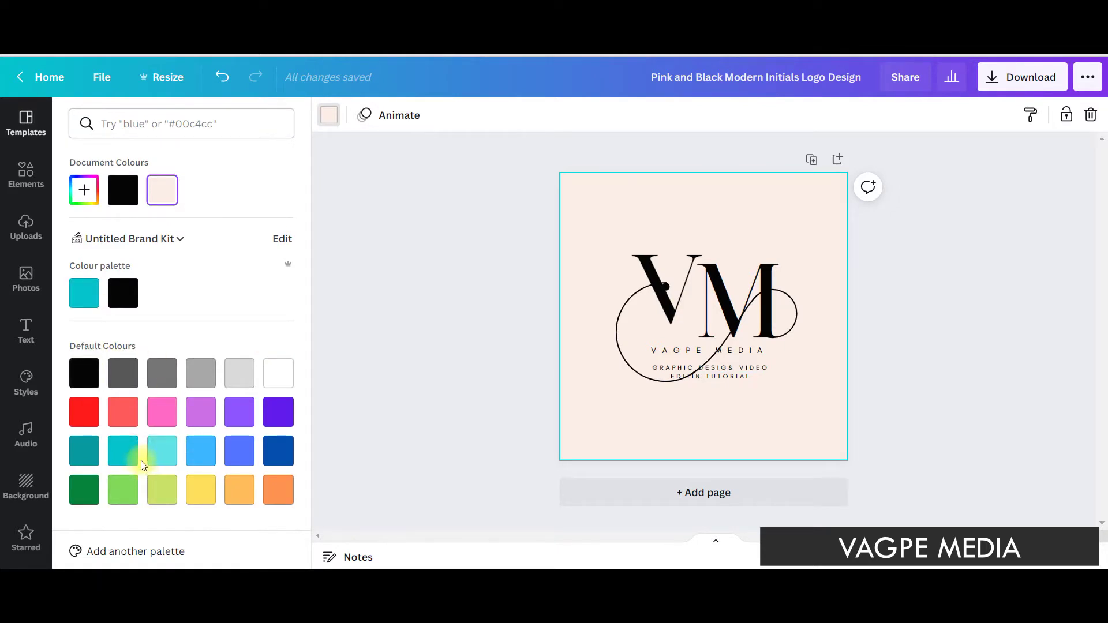
pyautogui.click(91, 299)
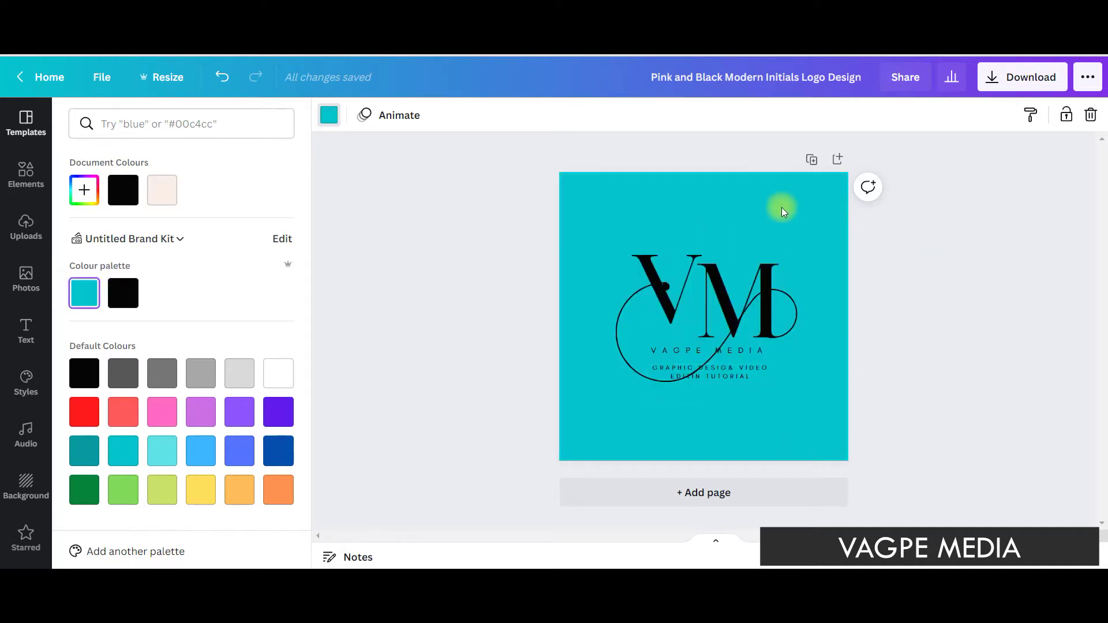
# Step: Download the finished logo as a PNG at size 1 with a non-transparent background
pyautogui.click(1039, 77)
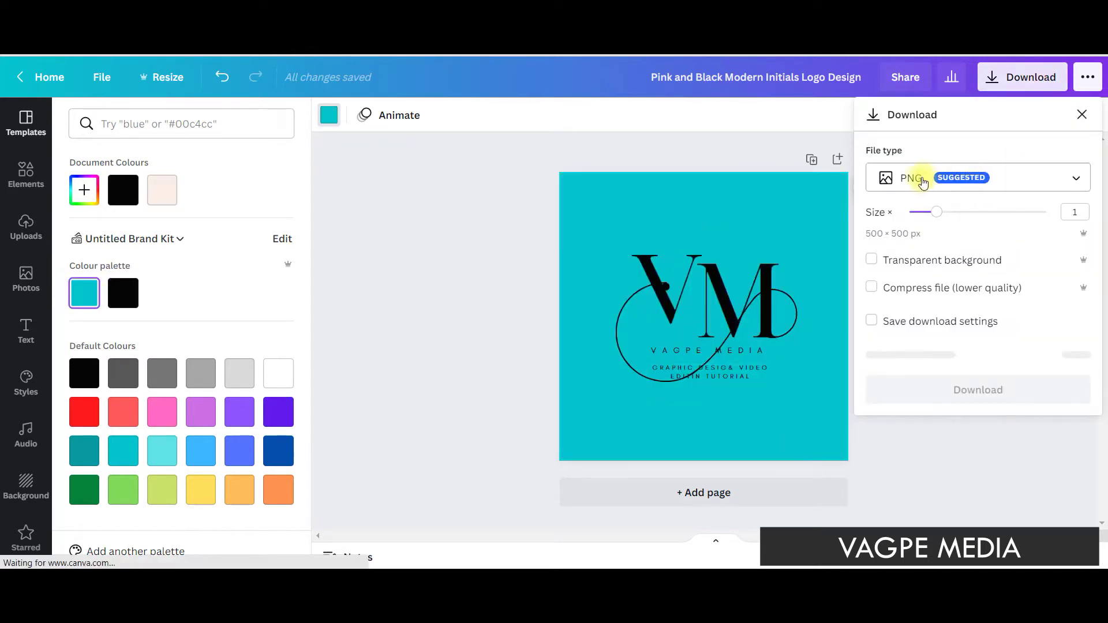
pyautogui.click(872, 260)
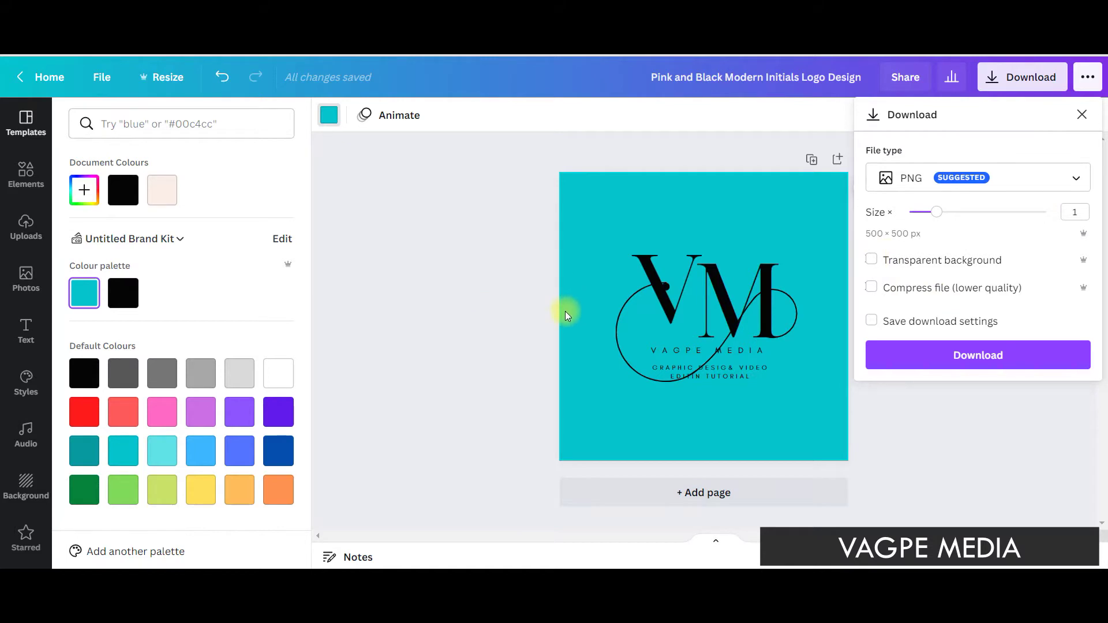
pyautogui.click(1007, 355)
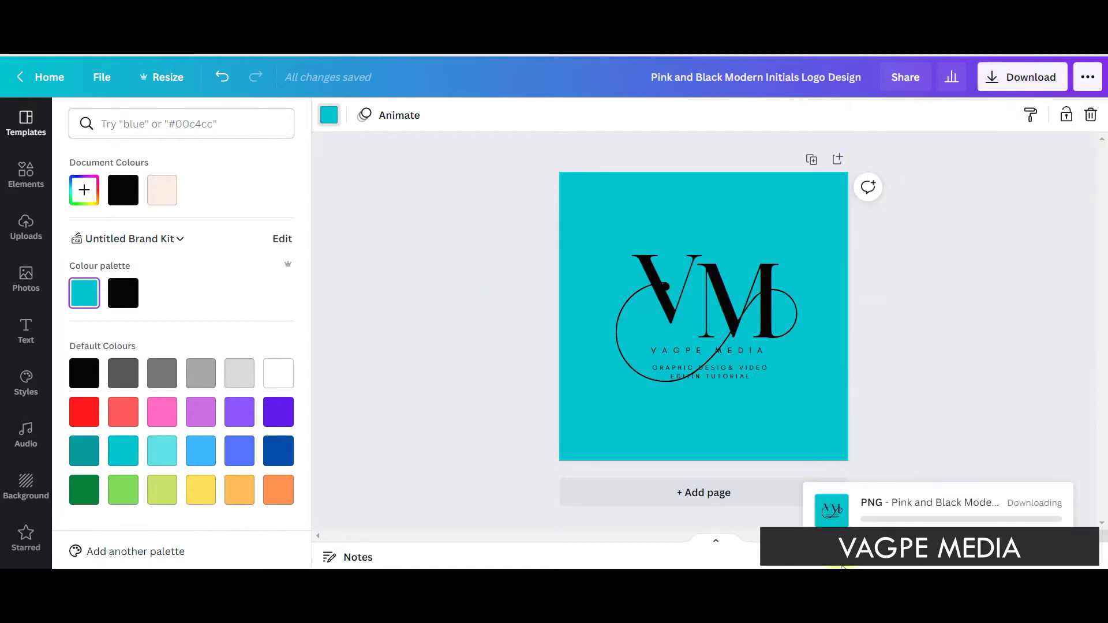
pyautogui.click(832, 512)
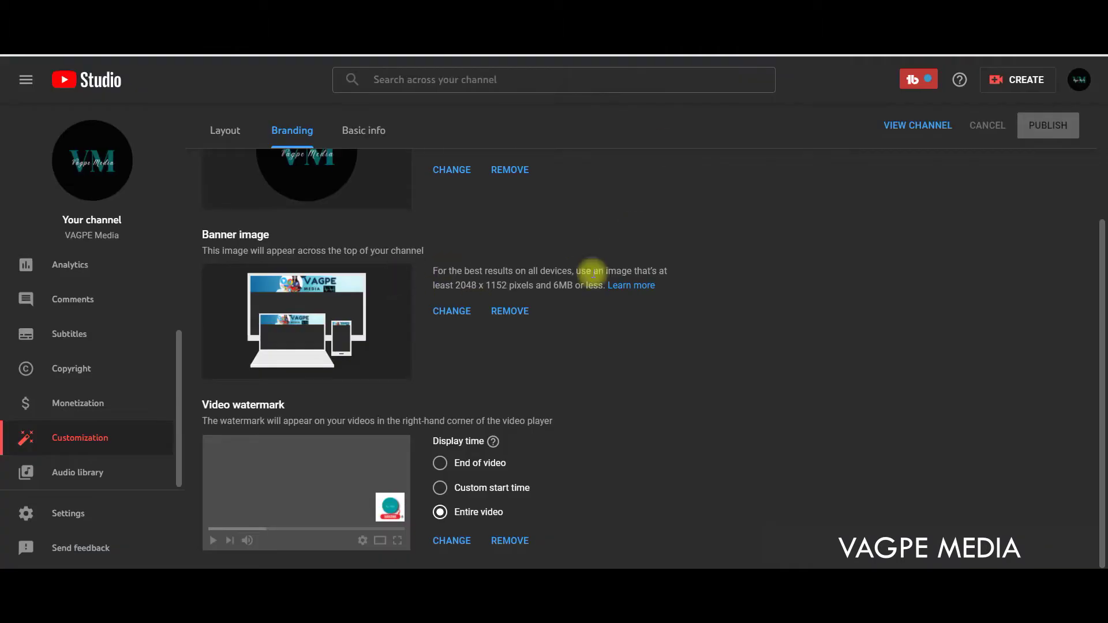
# Step: Switch to YouTube Studio and review the picture, banner image and video watermark settings in the channel's branding customization
pyautogui.scroll(3, 593, 274)
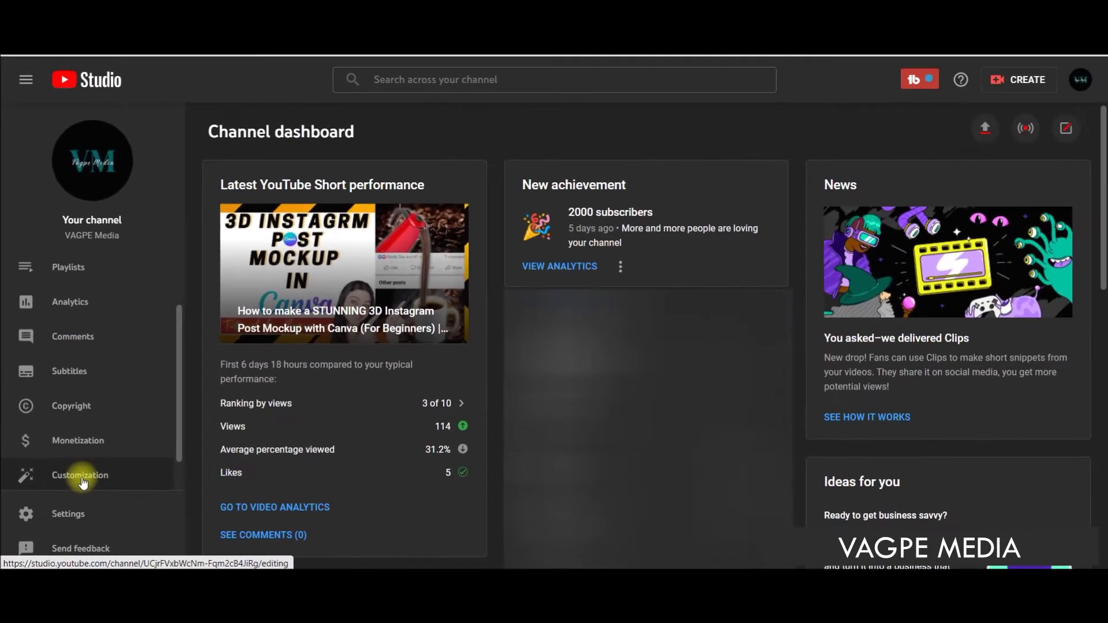
pyautogui.click(81, 474)
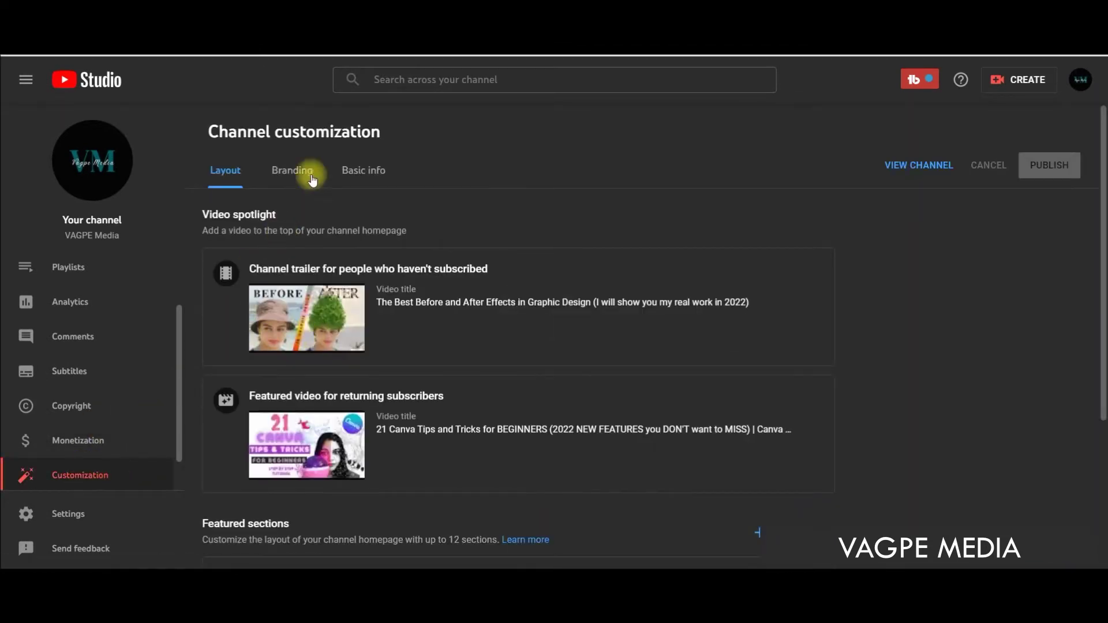
pyautogui.click(292, 176)
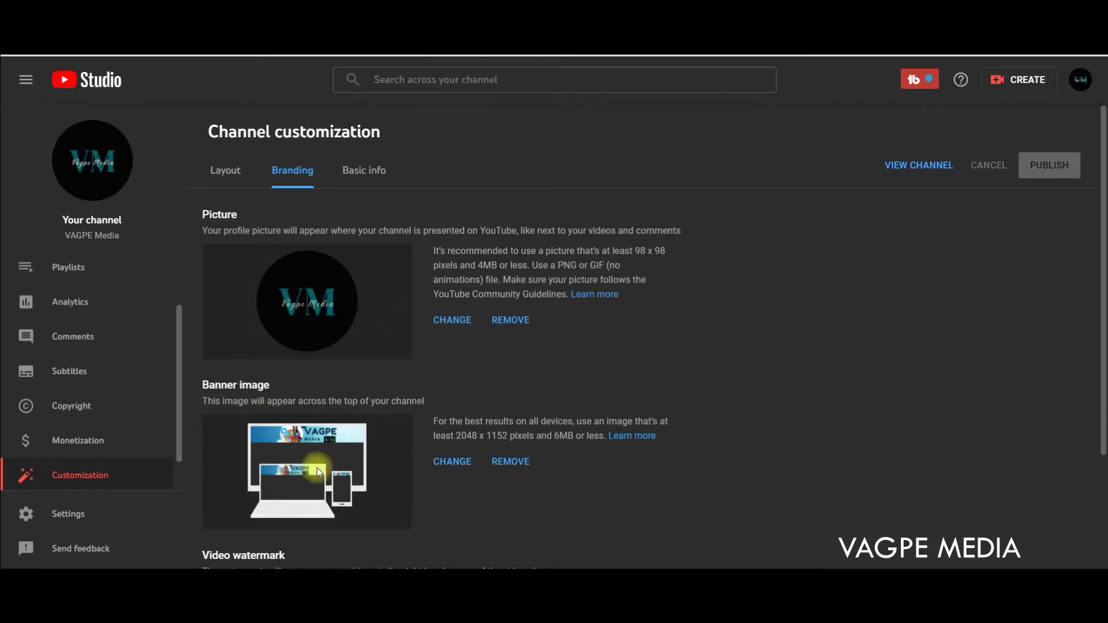
pyautogui.scroll(-1, 306, 435)
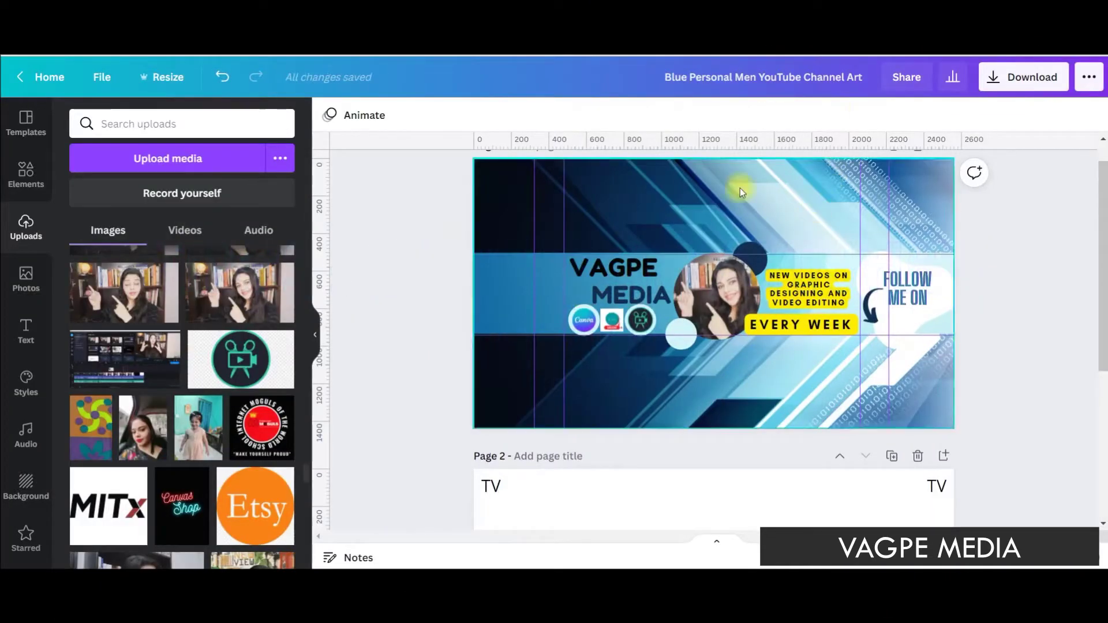
# Step: Return to Canva's home page, search templates for "Youtube channel art" and open the blue Cloud's Channel design
pyautogui.click(41, 77)
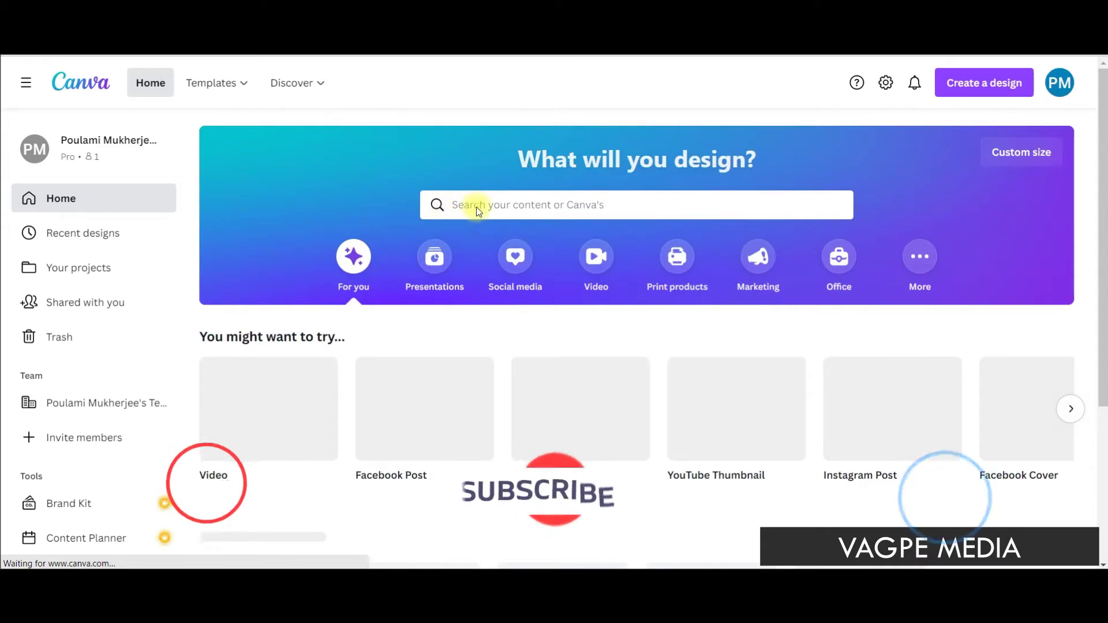
pyautogui.click(478, 206)
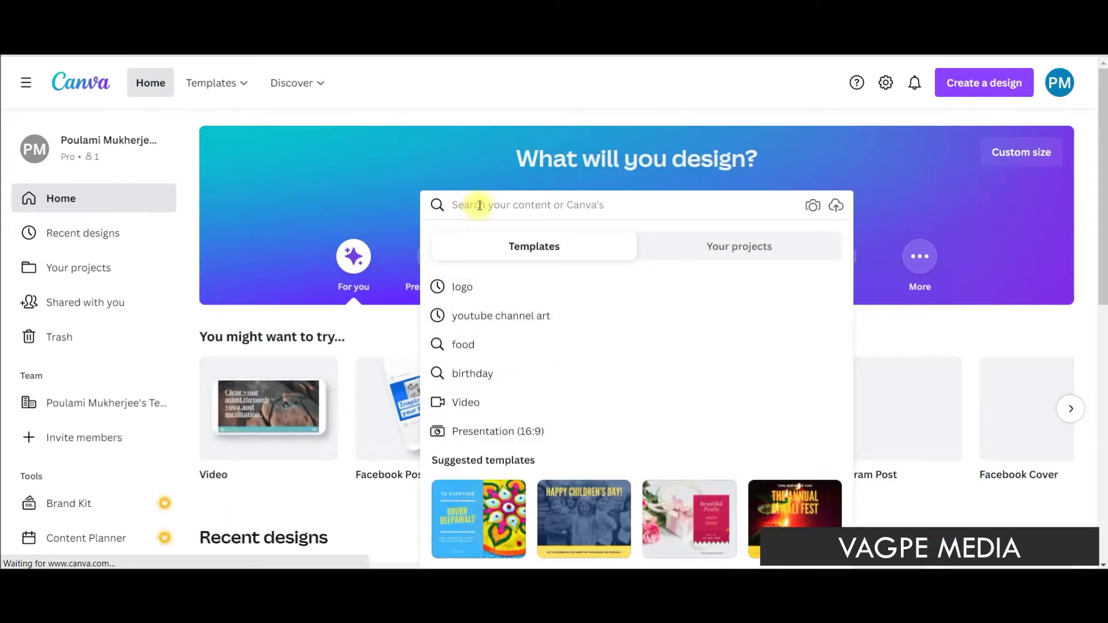
pyautogui.write('Y')
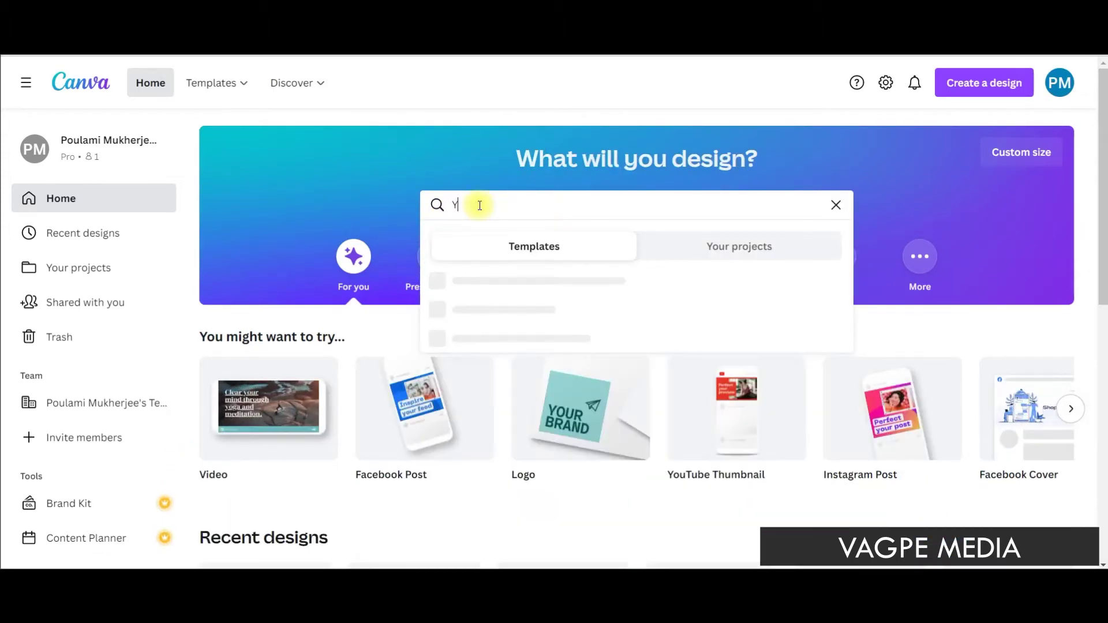
pyautogui.write('outu')
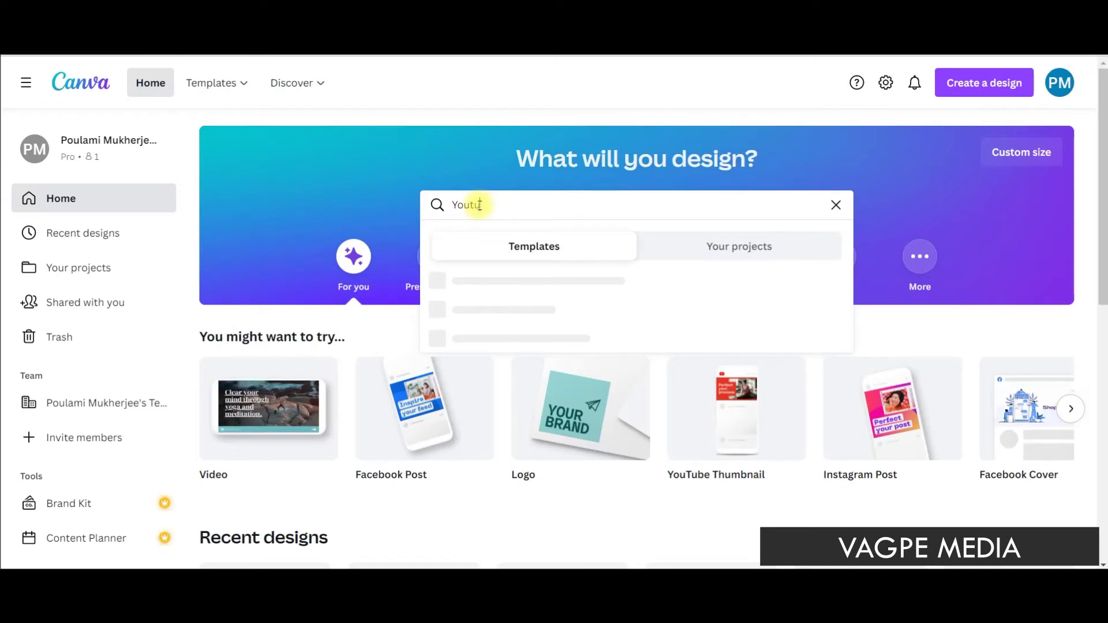
pyautogui.write('be channel ')
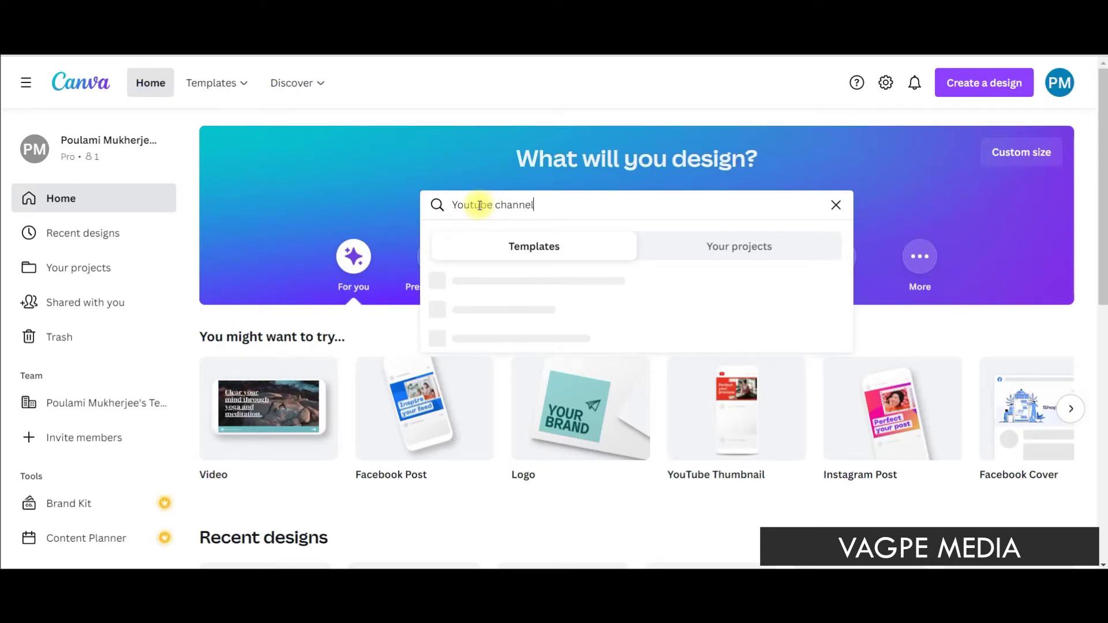
pyautogui.write('art')
pyautogui.press('Return')
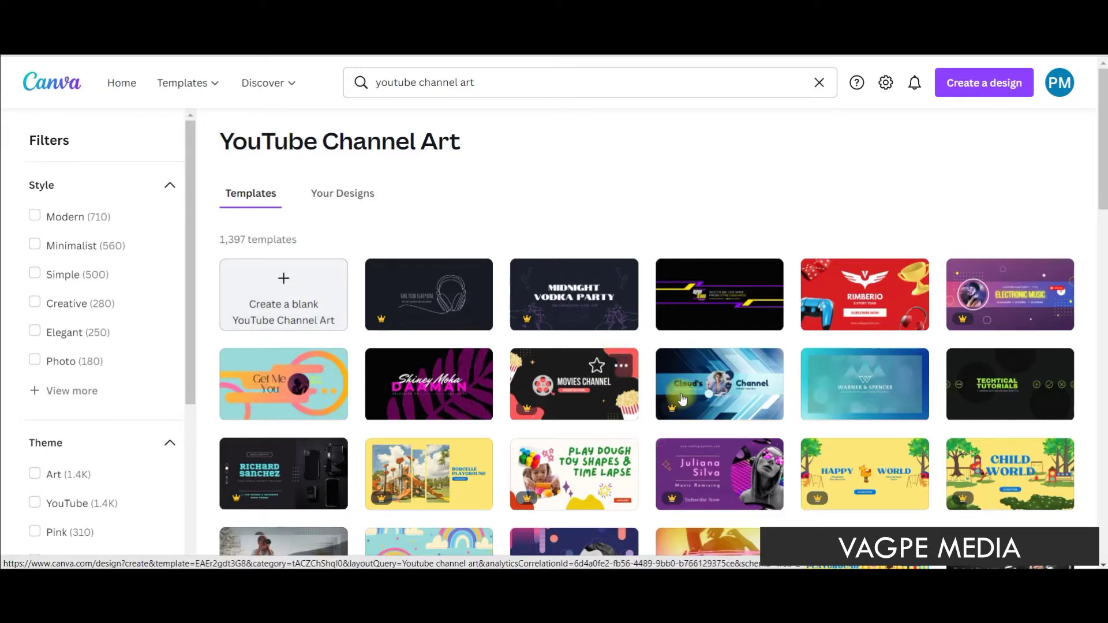
pyautogui.click(710, 402)
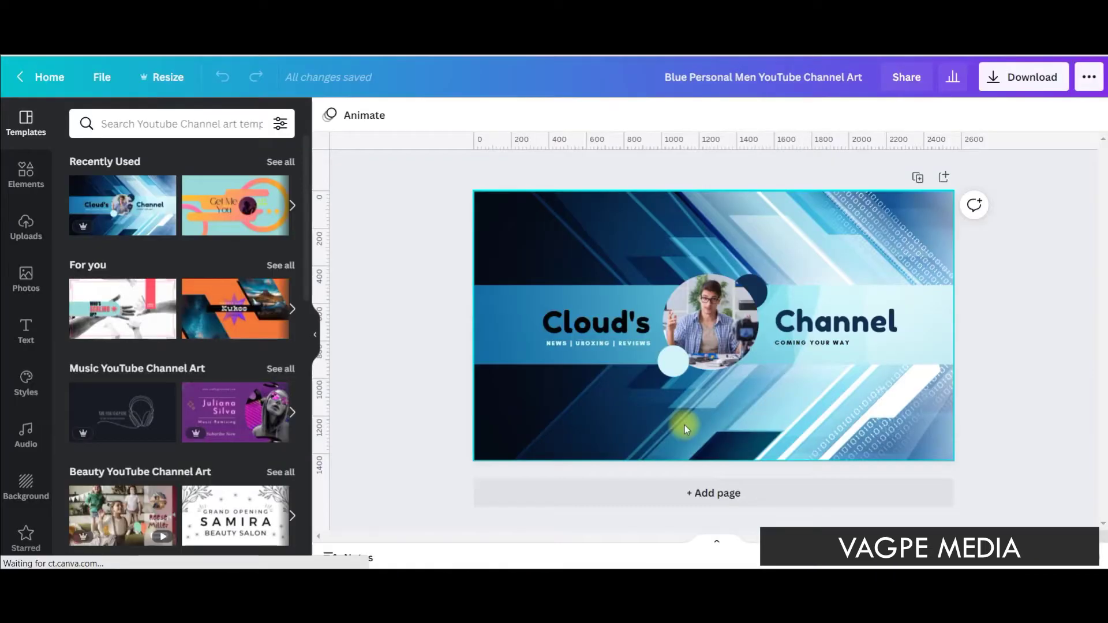
# Step: Add a second page below the banner and remove its background colour to leave it blank
pyautogui.click(685, 425)
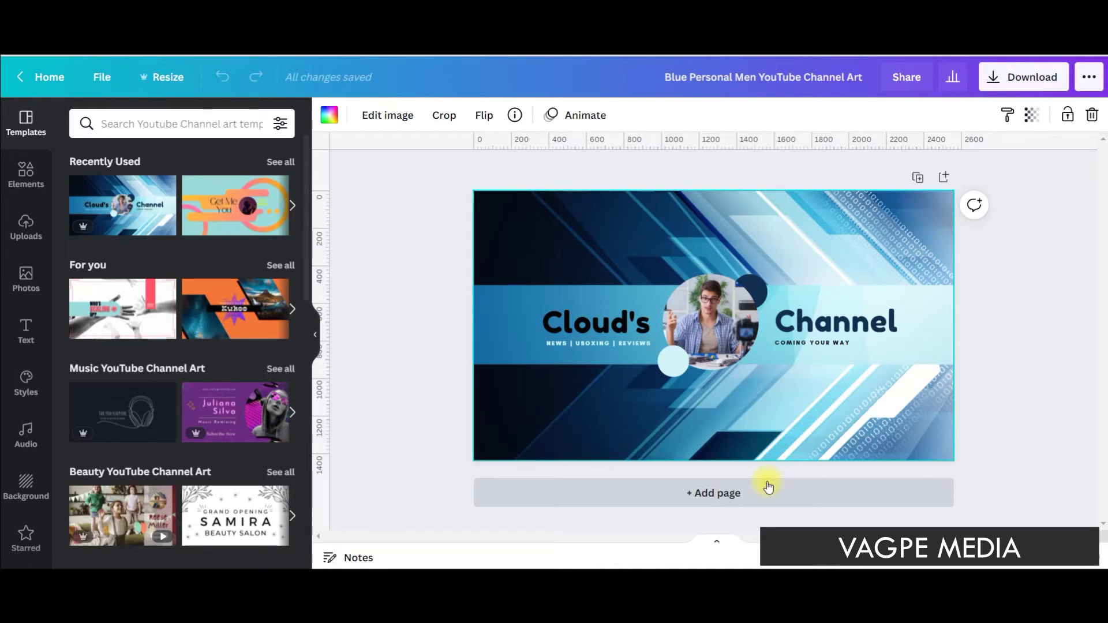
pyautogui.click(732, 493)
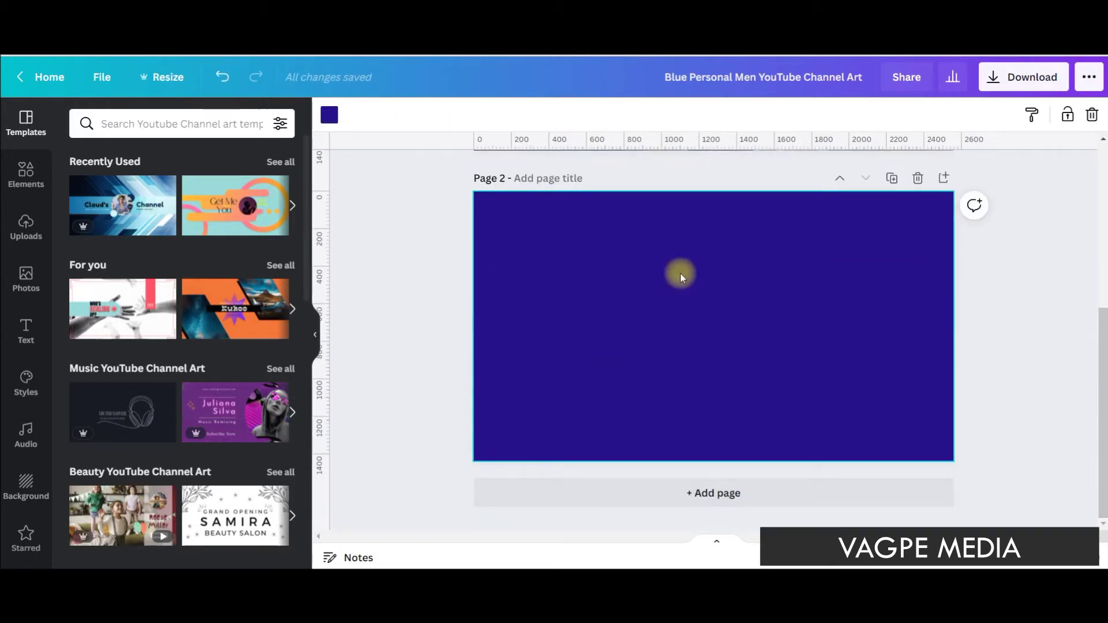
pyautogui.press('Delete')
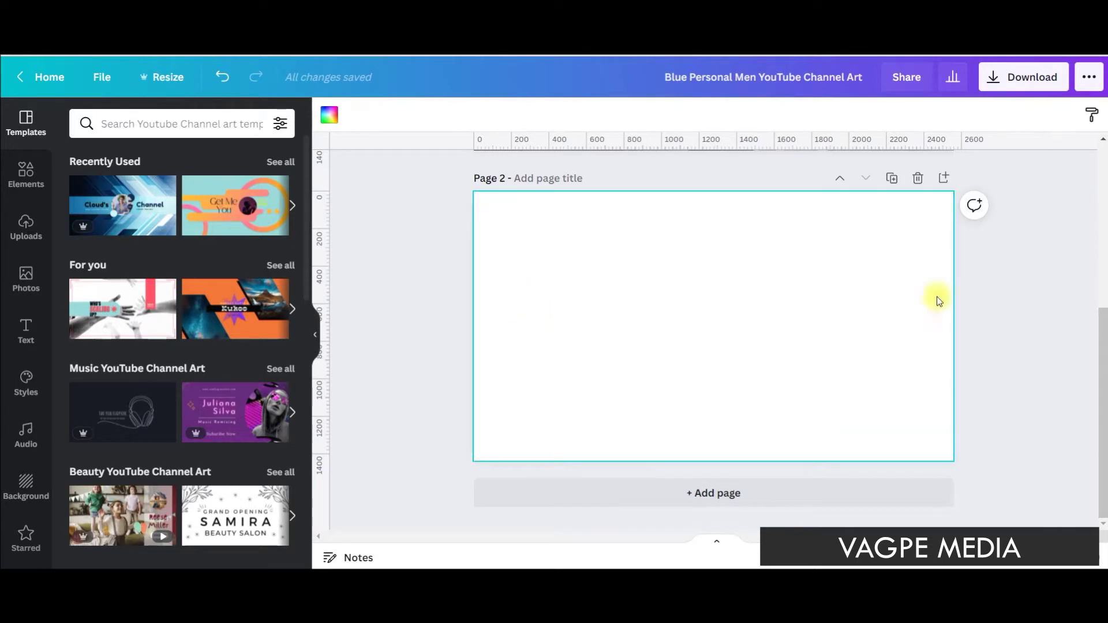
# Step: Insert the uploaded "TEXT AND LOGO SAFE AREA" image on page 2 and set it as the page background
pyautogui.click(23, 225)
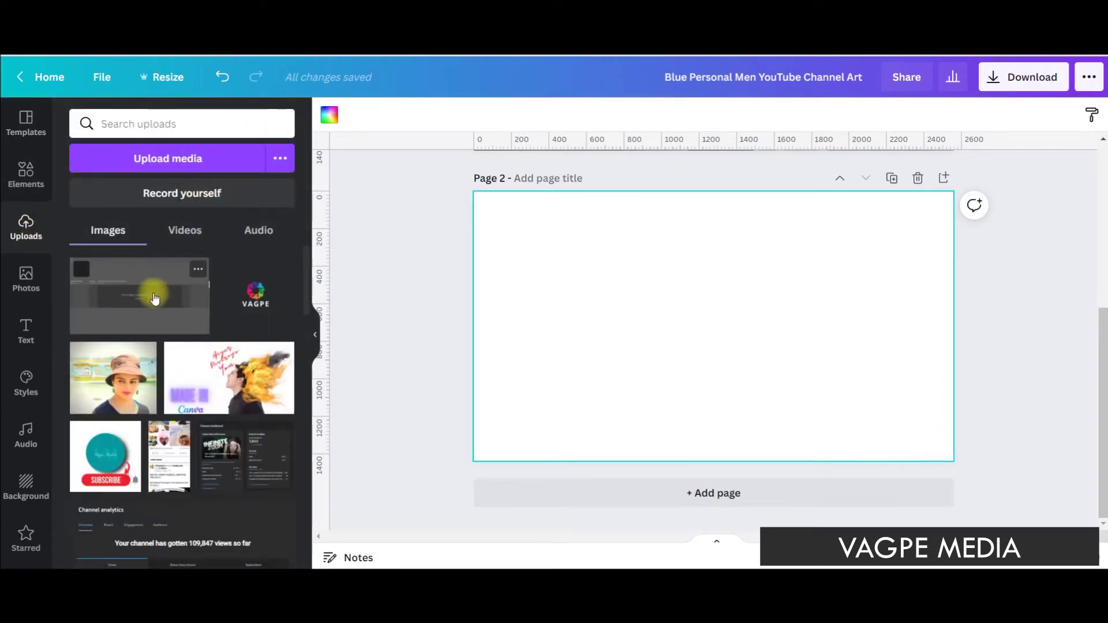
pyautogui.click(156, 289)
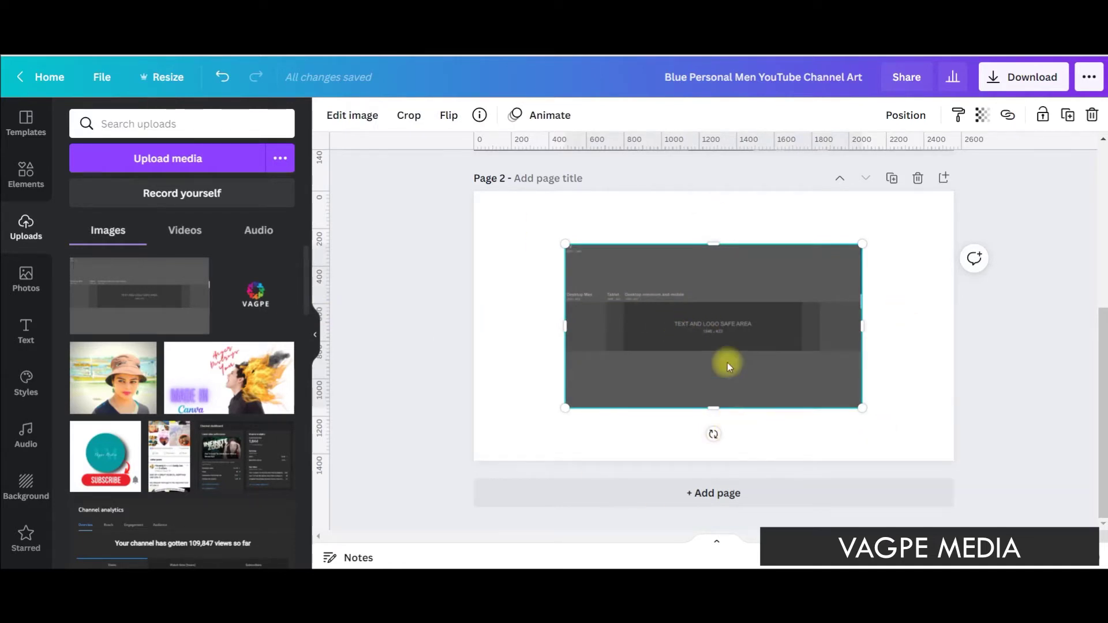
pyautogui.rightClick(702, 332)
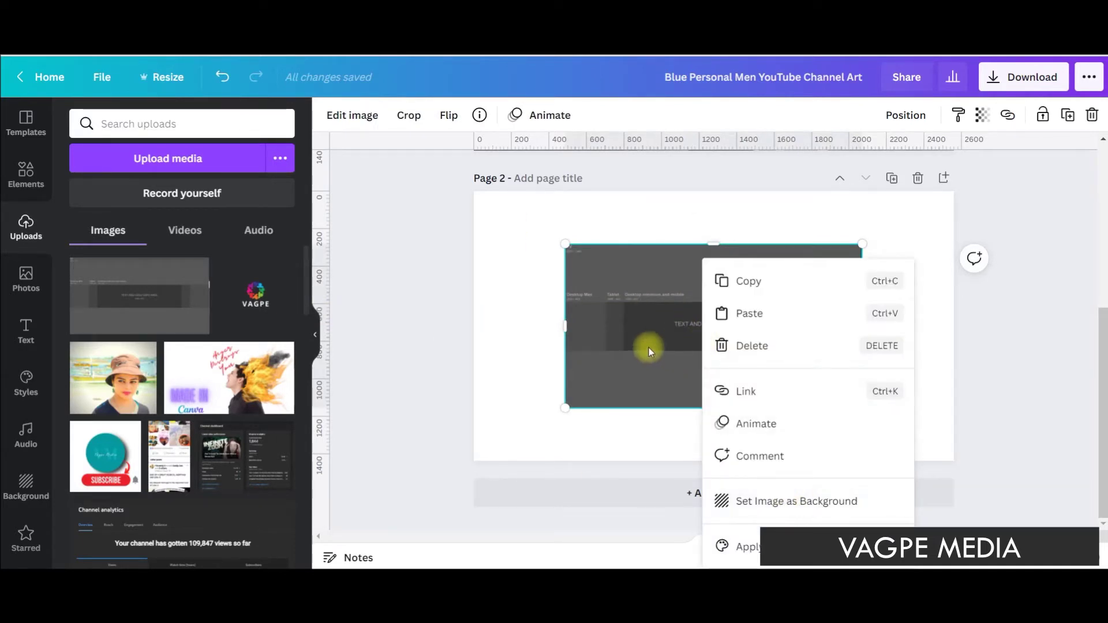
pyautogui.click(816, 507)
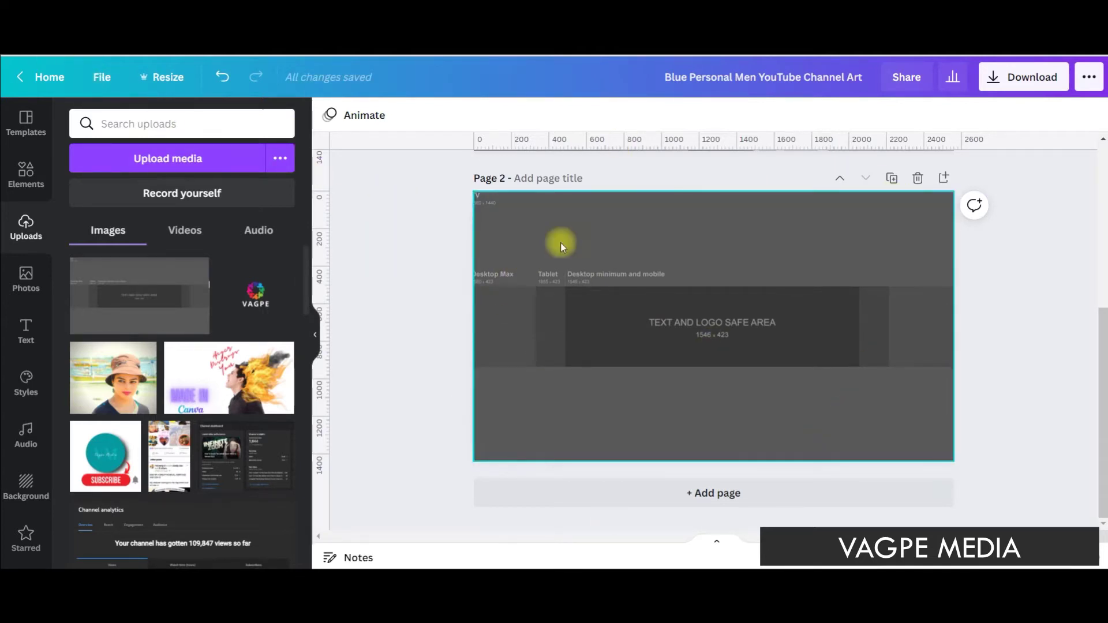
# Step: Hide the rulers and show them again
pyautogui.click(102, 77)
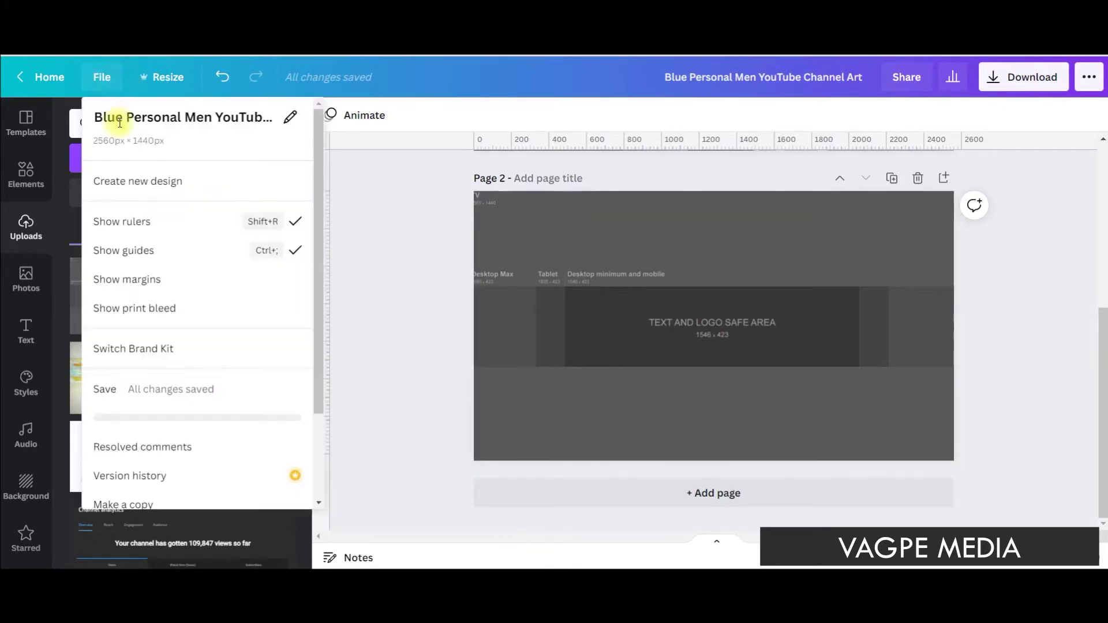
pyautogui.click(138, 225)
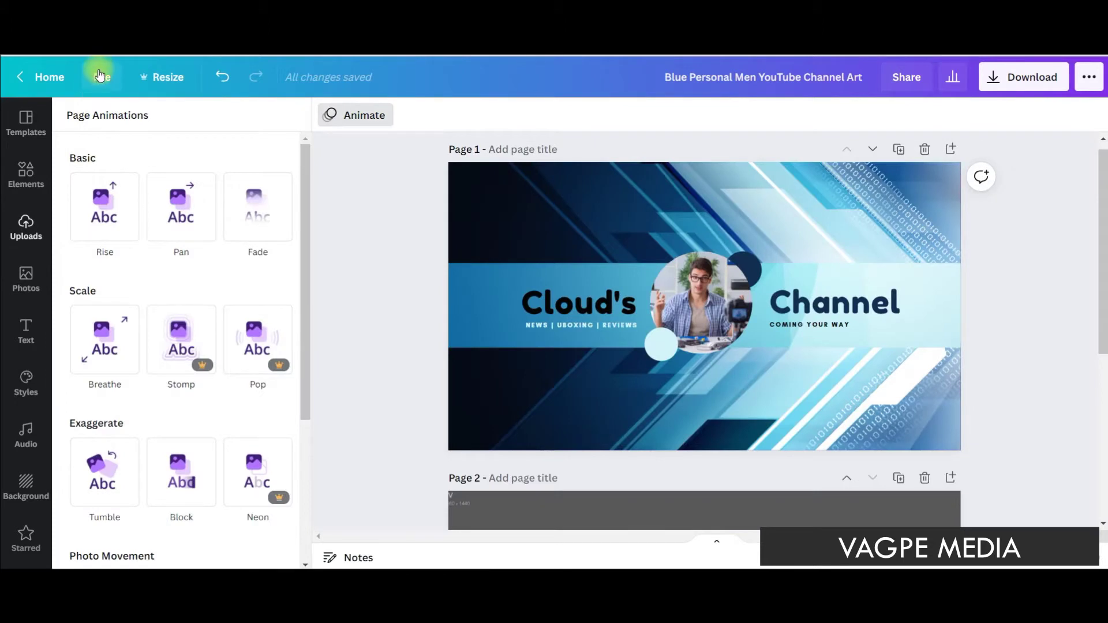
pyautogui.click(101, 76)
pyautogui.click(112, 220)
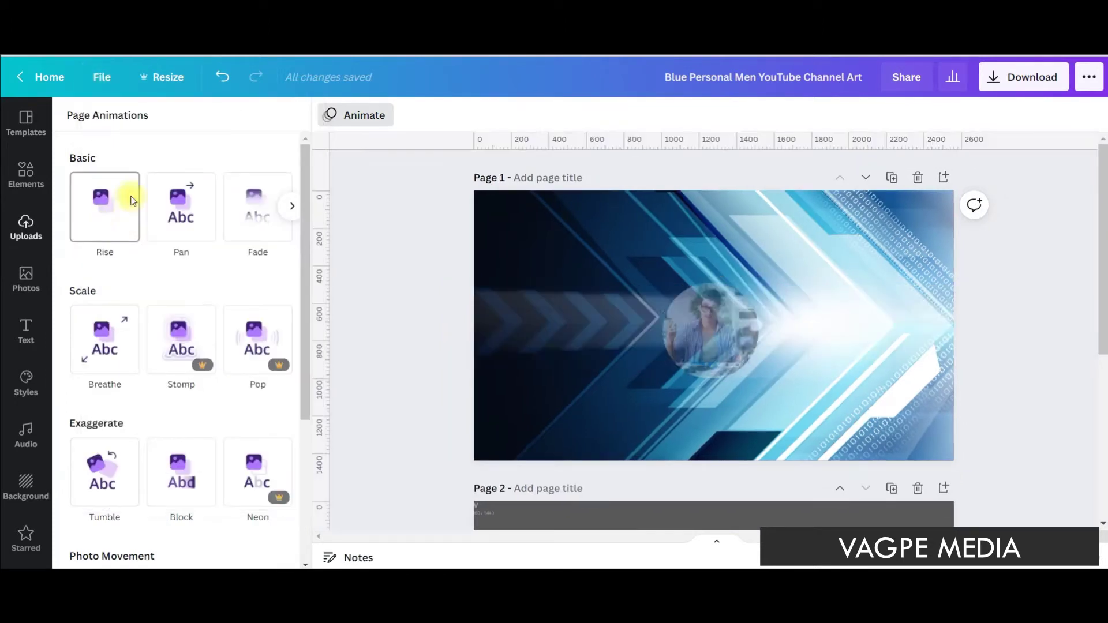
# Step: Place four vertical guides at the tablet and desktop-minimum boundaries on page 2, and horizontal guides along the safe area's upper and lower edges
pyautogui.scroll(-3, 730, 383)
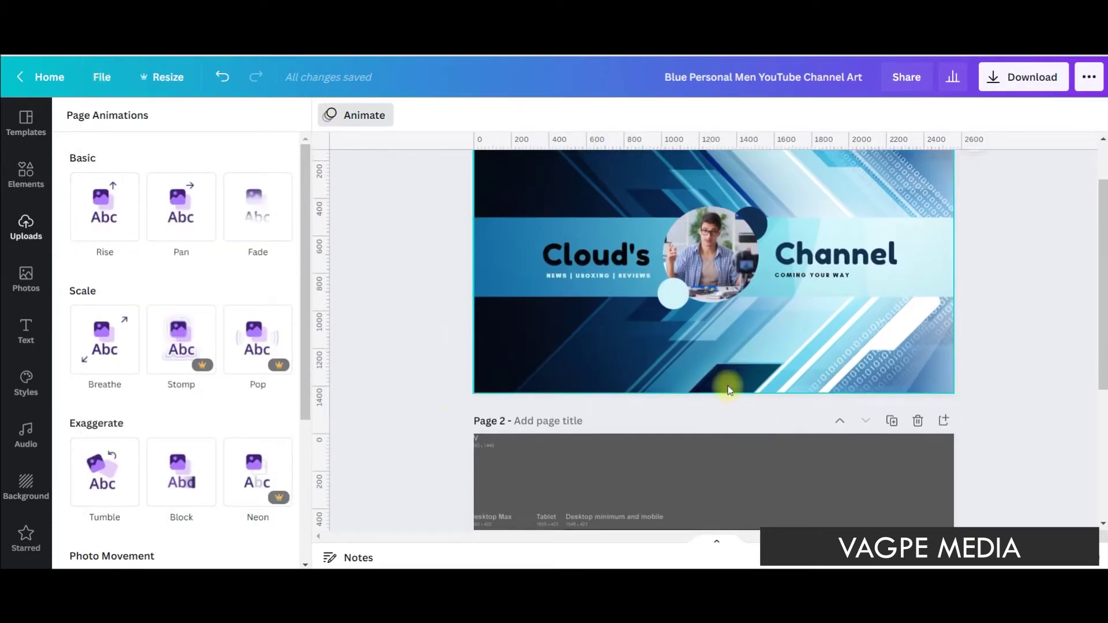
pyautogui.scroll(-2, 404, 369)
pyautogui.moveTo(380, 366); pyautogui.dragTo(564, 378)
pyautogui.moveTo(329, 343); pyautogui.dragTo(533, 361)
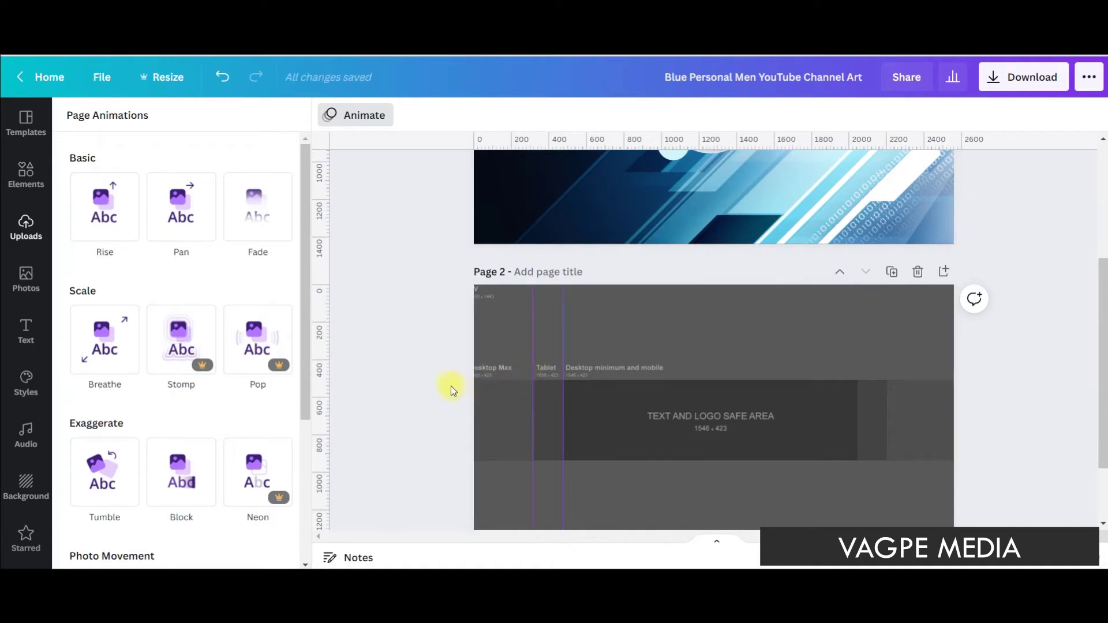
pyautogui.moveTo(325, 350); pyautogui.dragTo(858, 399)
pyautogui.moveTo(329, 366); pyautogui.dragTo(886, 423)
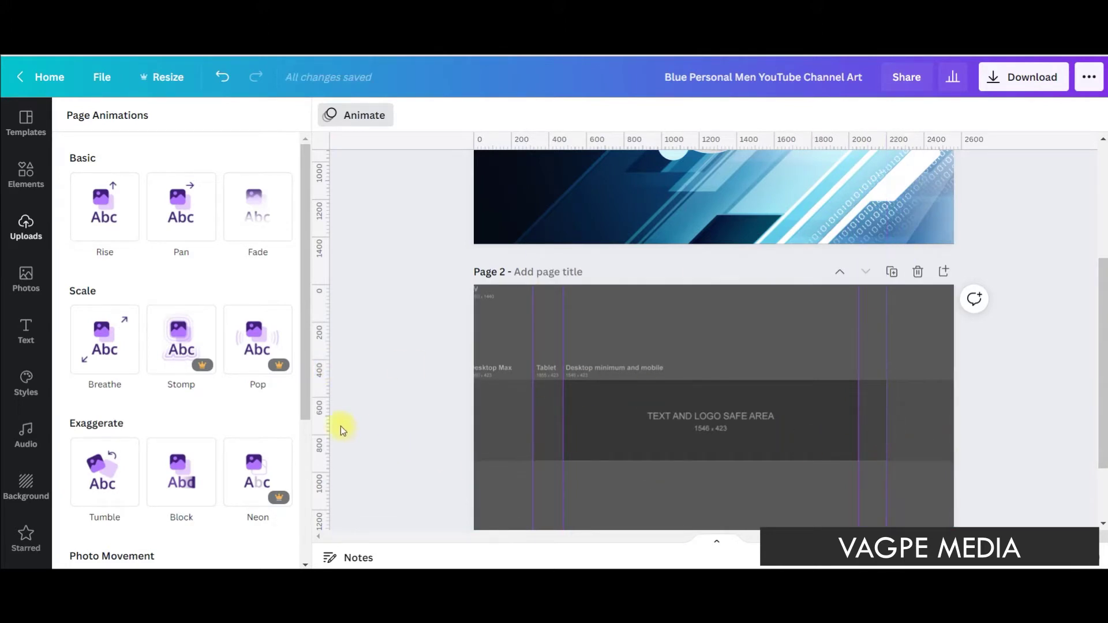
pyautogui.moveTo(514, 141)
pyautogui.mouseDown()
pyautogui.moveTo(531, 216)
pyautogui.moveTo(534, 380)
pyautogui.moveTo(495, 139)
pyautogui.mouseUp()
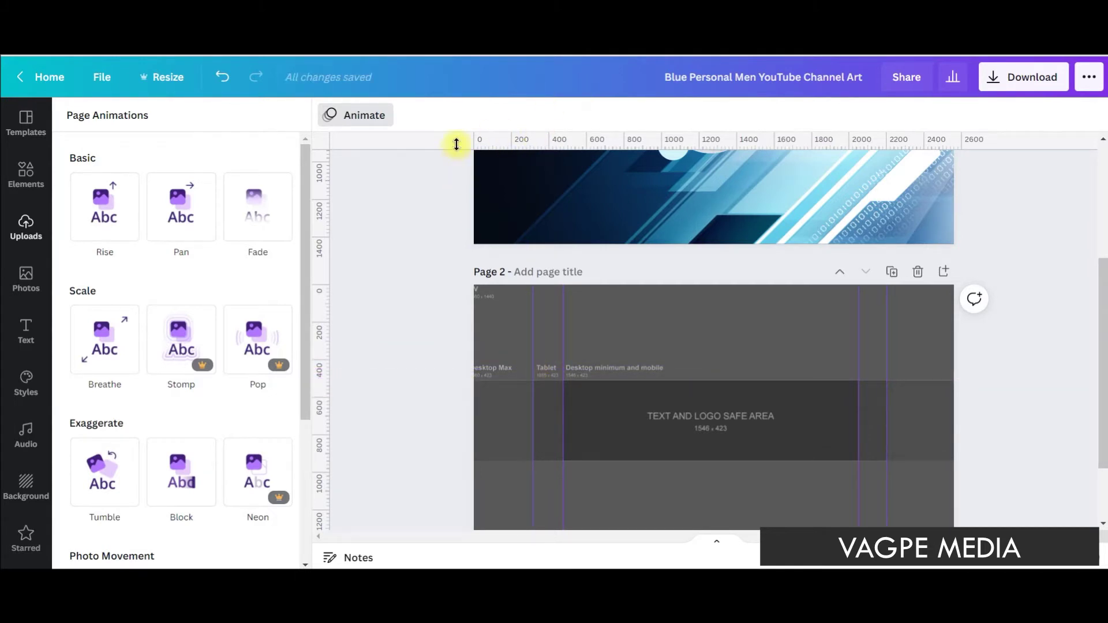
pyautogui.moveTo(456, 146); pyautogui.dragTo(458, 460)
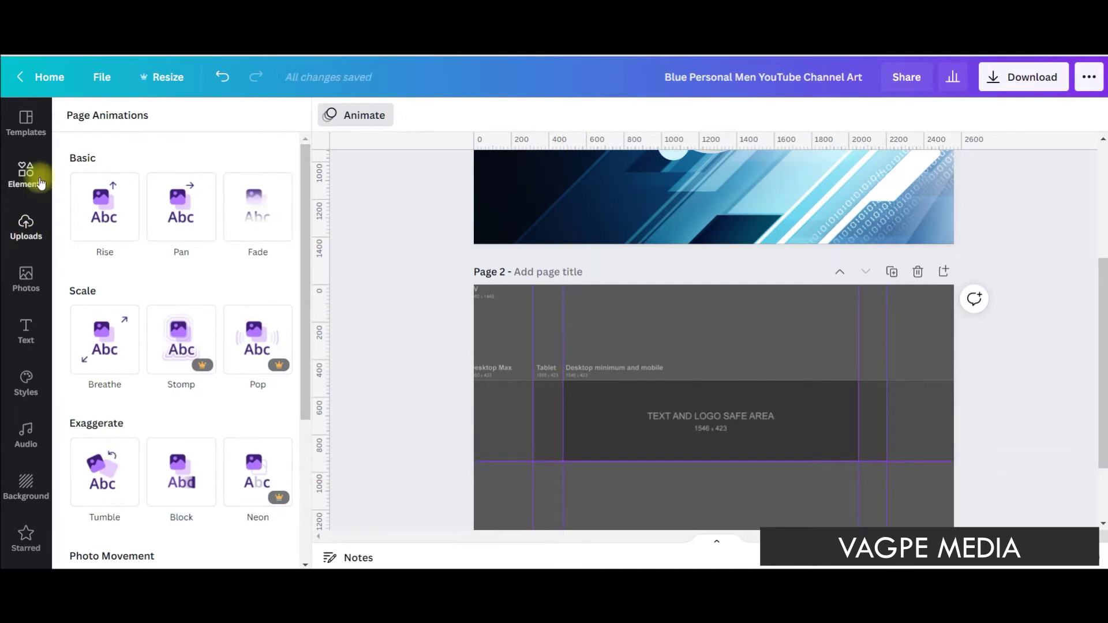
# Step: Add a square shape to page 2 and resize it to fill the text and logo safe area between the inner guides
pyautogui.click(41, 183)
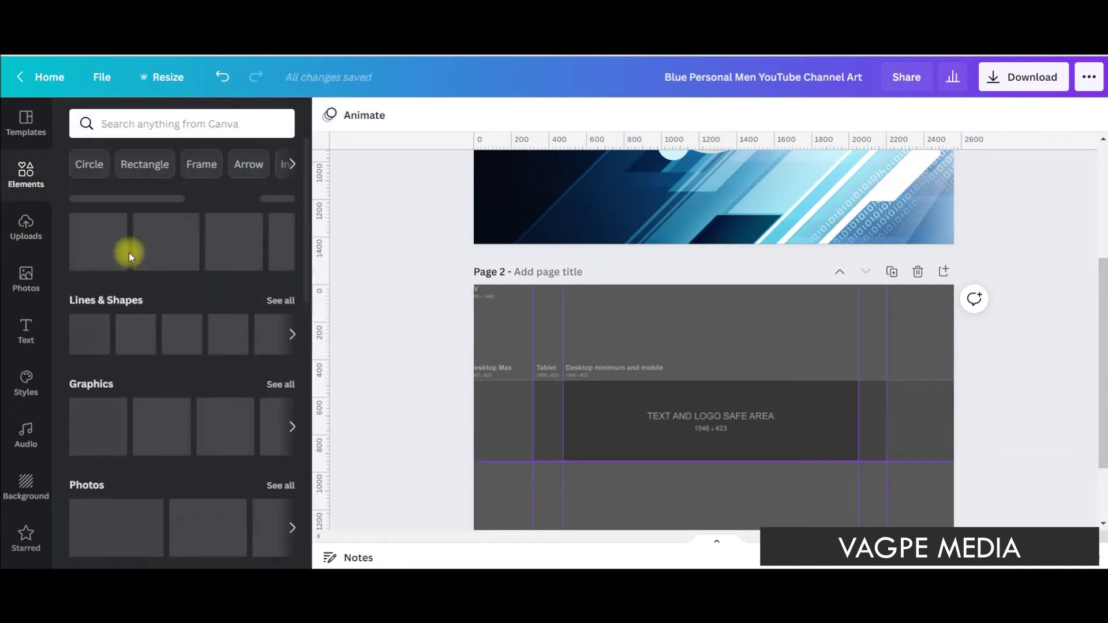
pyautogui.click(138, 333)
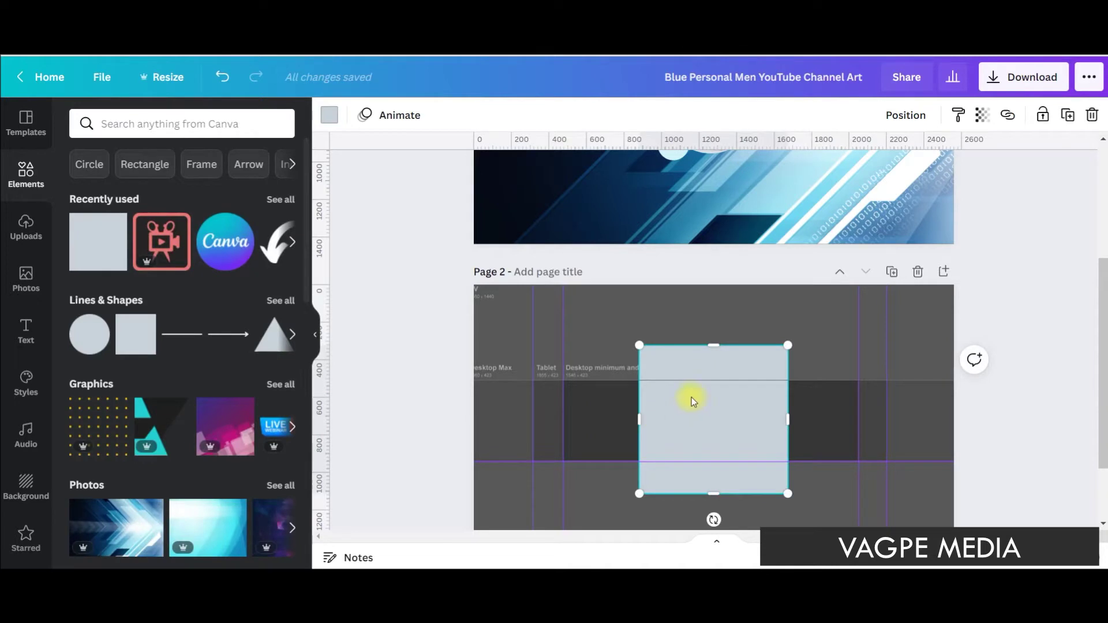
pyautogui.moveTo(714, 345); pyautogui.dragTo(713, 379)
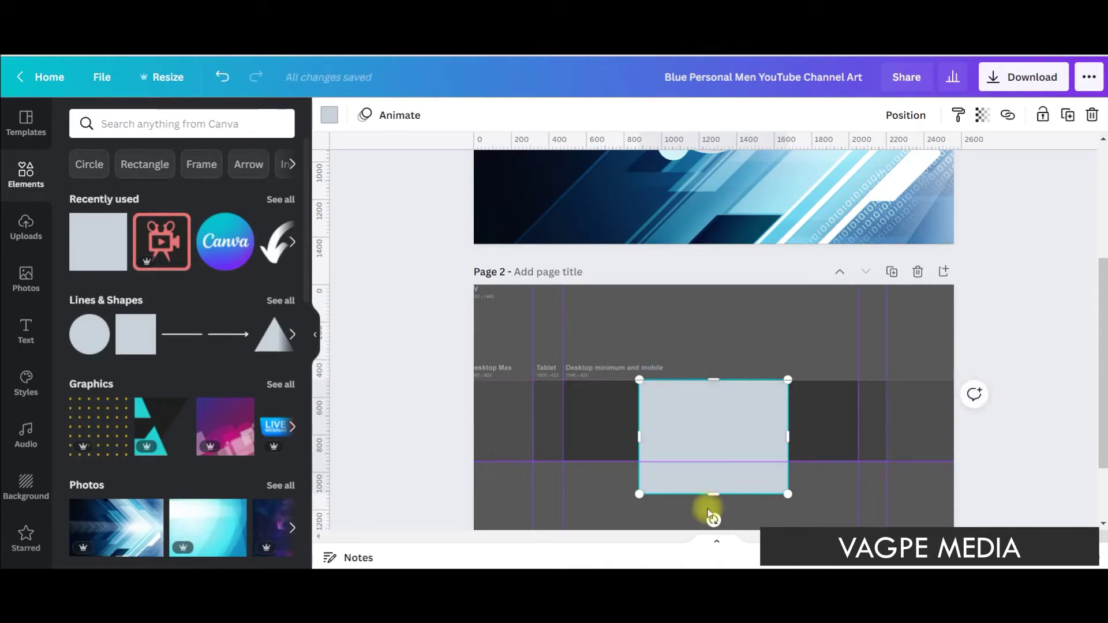
pyautogui.moveTo(709, 497); pyautogui.dragTo(710, 462)
pyautogui.moveTo(786, 421); pyautogui.dragTo(853, 422)
pyautogui.moveTo(638, 425); pyautogui.dragTo(562, 428)
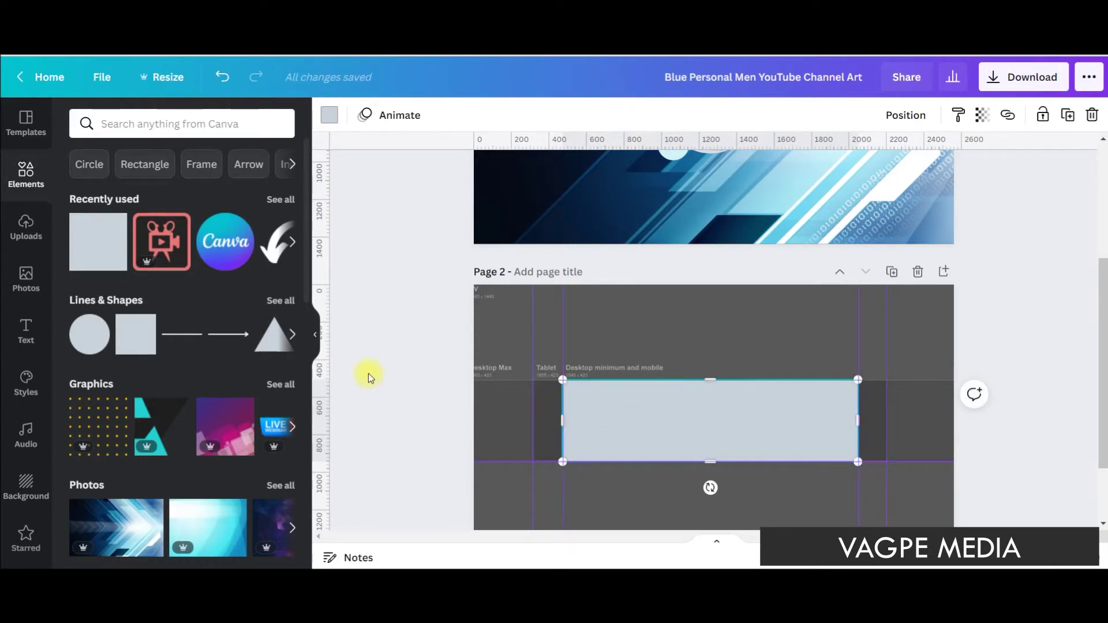
# Step: Add another square, fit it to the narrow tablet strip left of the safe area, and copy it to the matching strip on the right
pyautogui.click(142, 326)
pyautogui.click(129, 347)
pyautogui.moveTo(680, 366); pyautogui.dragTo(541, 363)
pyautogui.moveTo(645, 420); pyautogui.dragTo(563, 427)
pyautogui.moveTo(496, 419); pyautogui.dragTo(532, 413)
pyautogui.moveTo(551, 363); pyautogui.dragTo(548, 384)
pyautogui.moveTo(548, 495); pyautogui.dragTo(549, 462)
pyautogui.moveTo(555, 385); pyautogui.dragTo(554, 379)
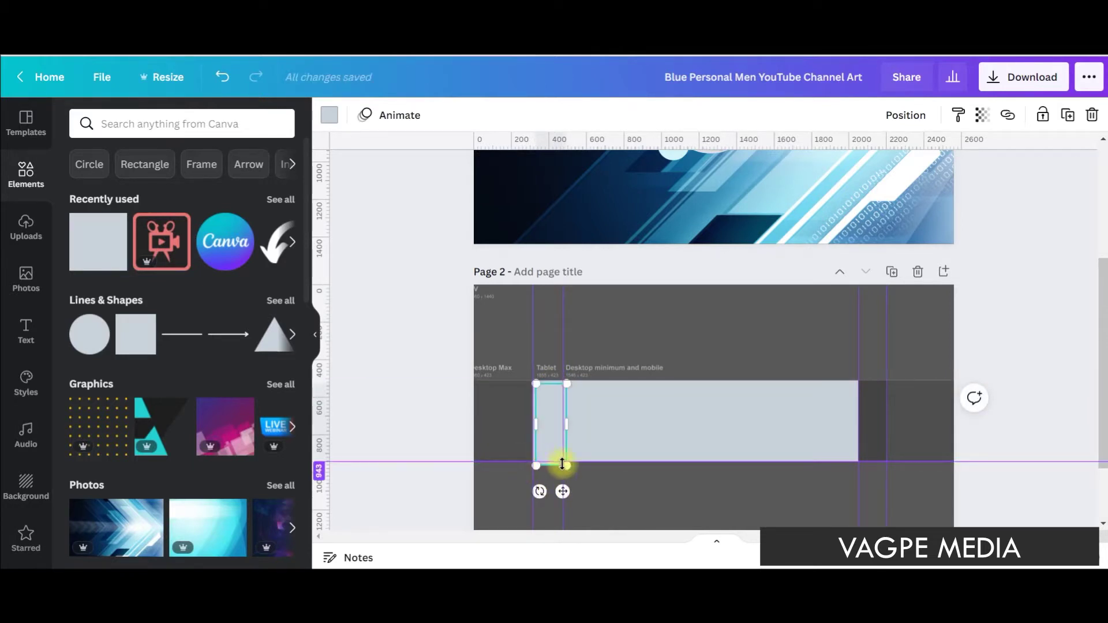
pyautogui.moveTo(551, 421); pyautogui.dragTo(874, 419)
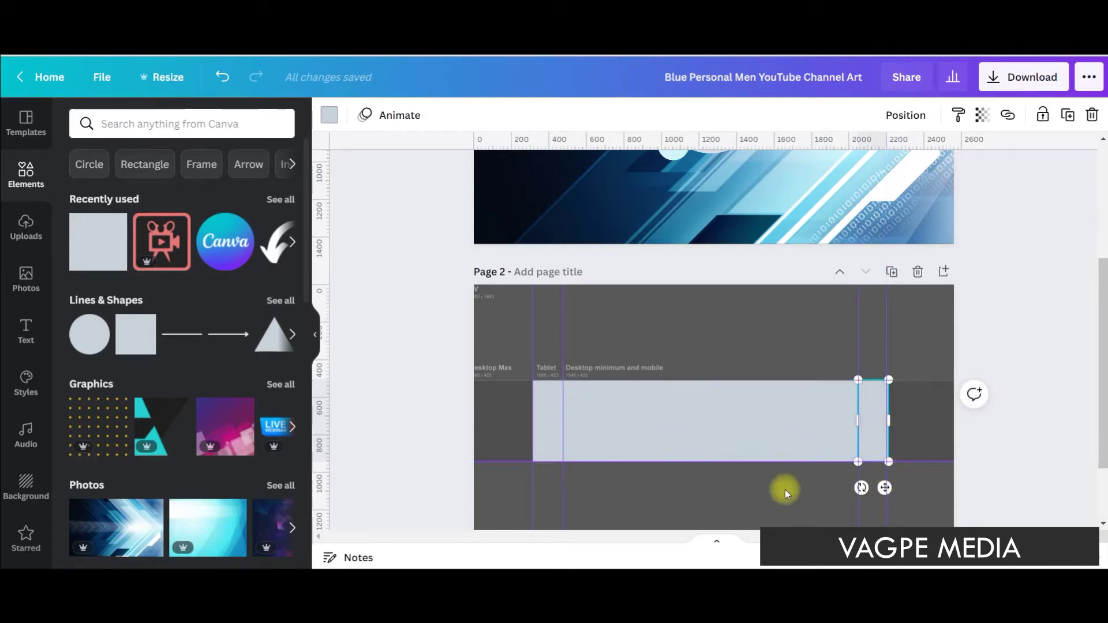
# Step: Recolour both narrow tablet strips with the mid-grey from the photo colours
pyautogui.click(854, 455)
pyautogui.click(869, 438)
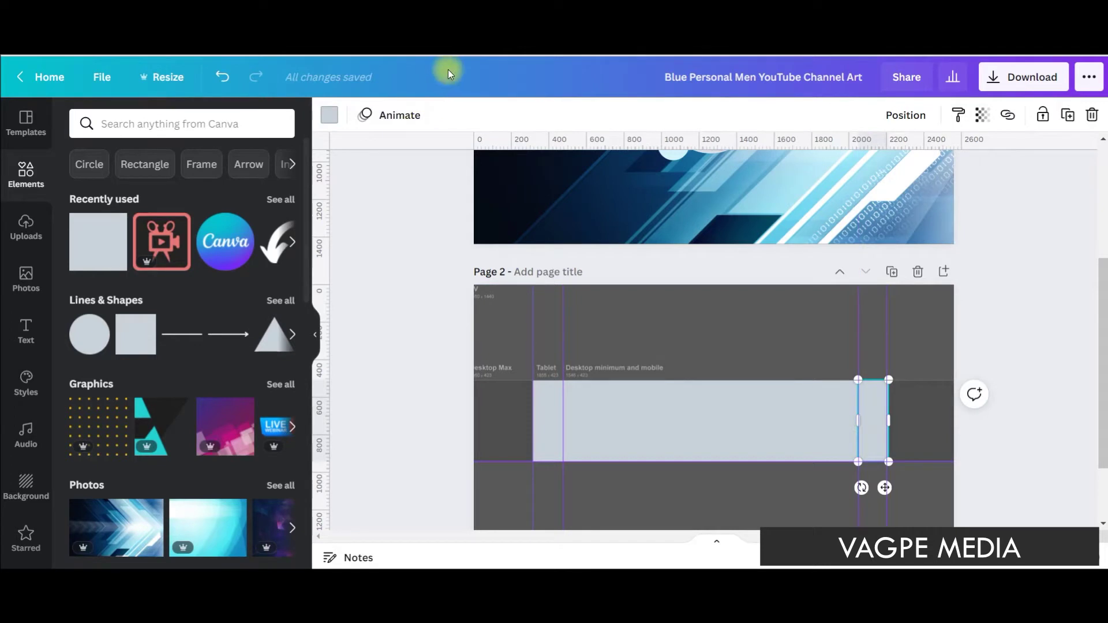
pyautogui.click(329, 113)
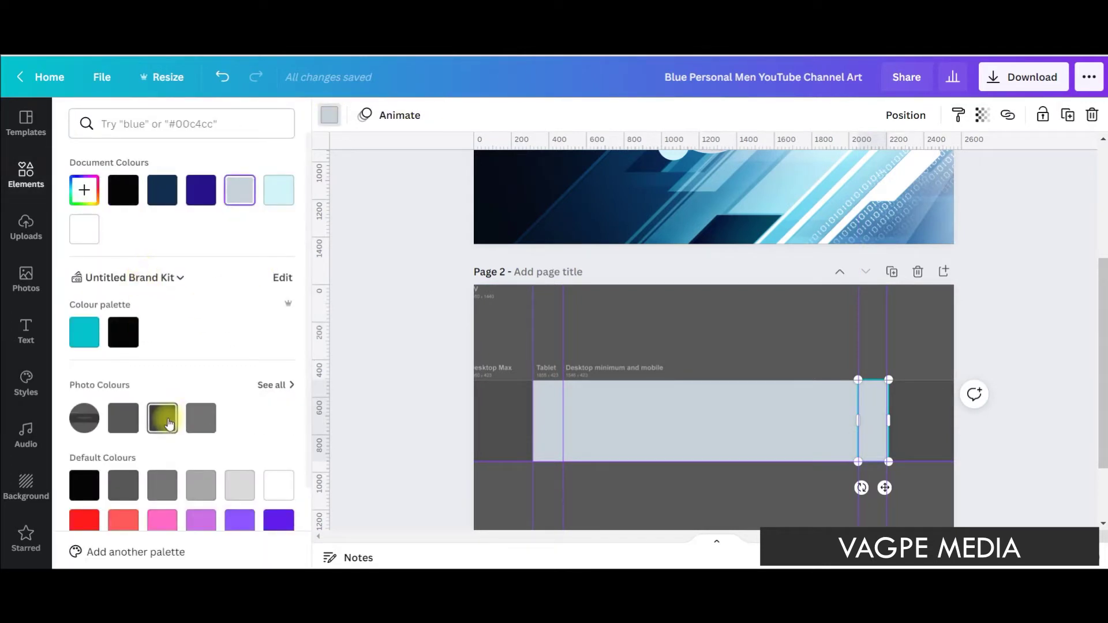
pyautogui.click(201, 418)
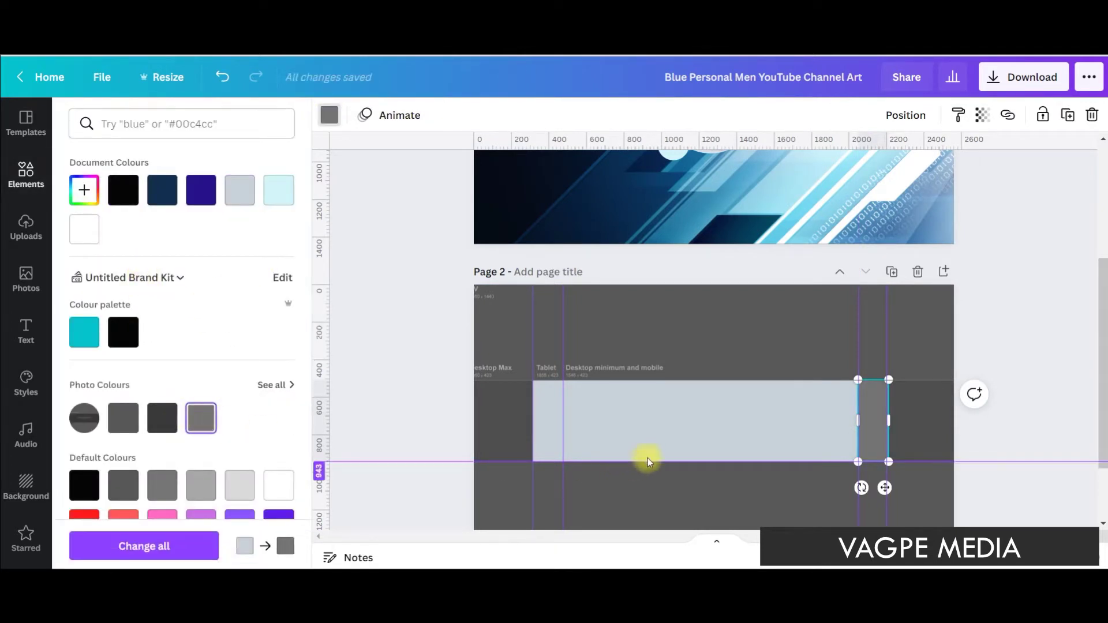
pyautogui.click(541, 421)
pyautogui.click(201, 418)
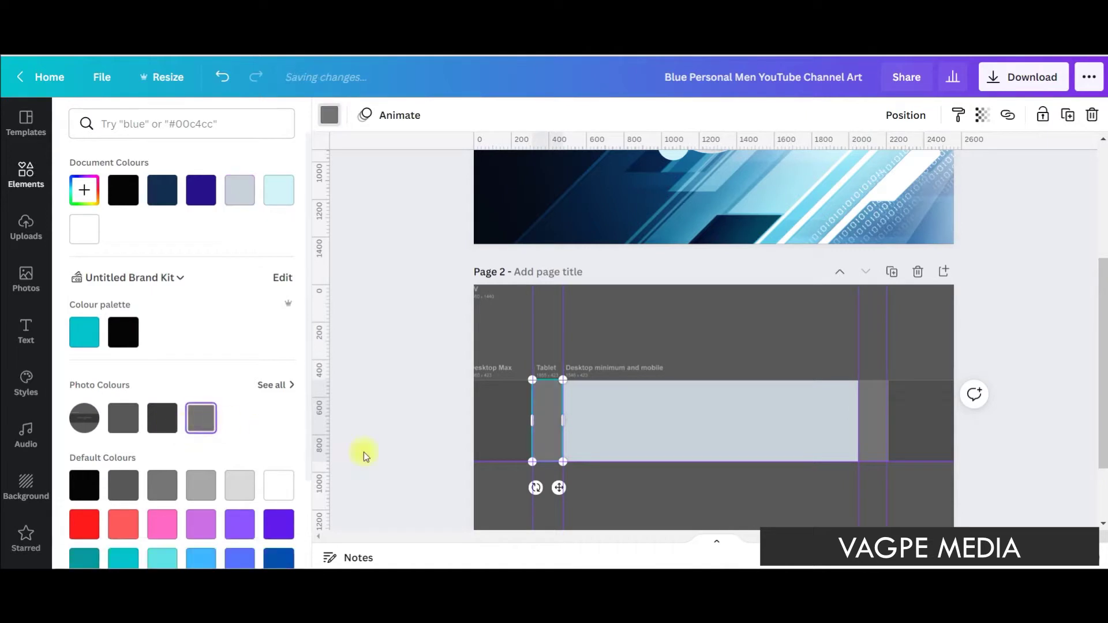
# Step: Add a square, fit it over the Desktop Max area between the page's left edge and the tablet strip, and colour it black
pyautogui.click(504, 426)
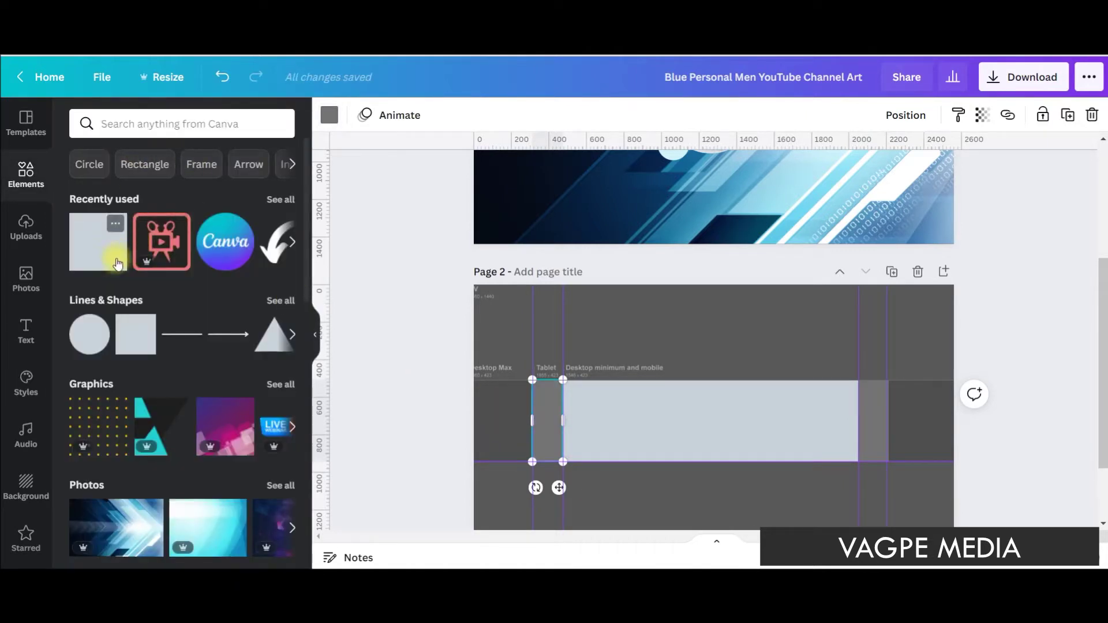
pyautogui.click(101, 245)
pyautogui.moveTo(742, 409); pyautogui.dragTo(533, 428)
pyautogui.moveTo(508, 354); pyautogui.dragTo(508, 381)
pyautogui.moveTo(505, 498); pyautogui.dragTo(507, 463)
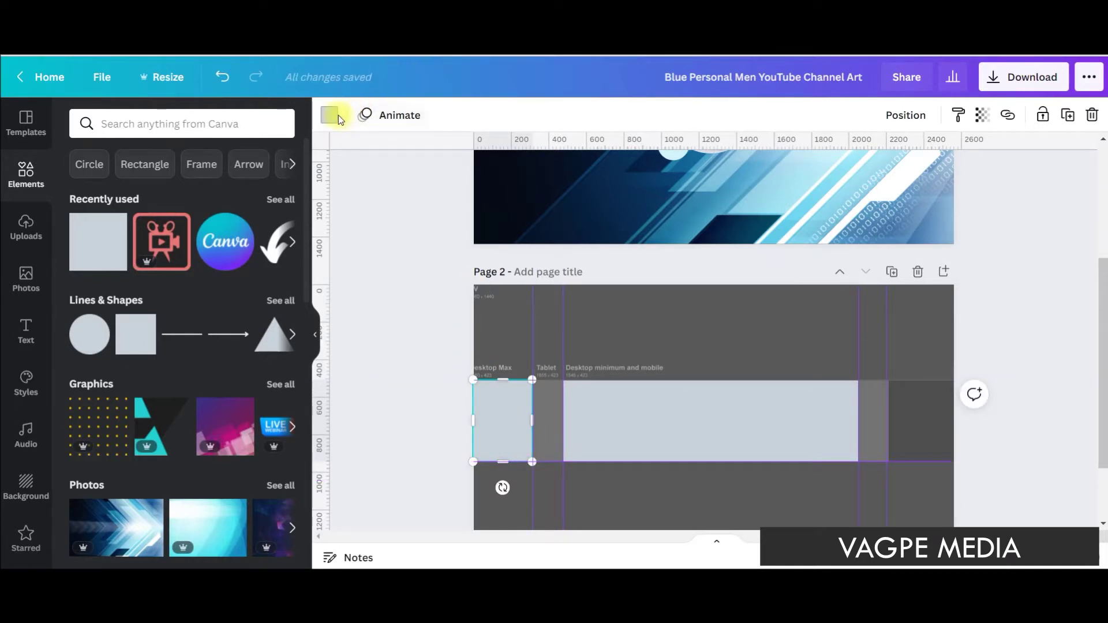
pyautogui.click(328, 116)
pyautogui.click(123, 332)
pyautogui.press('Escape')
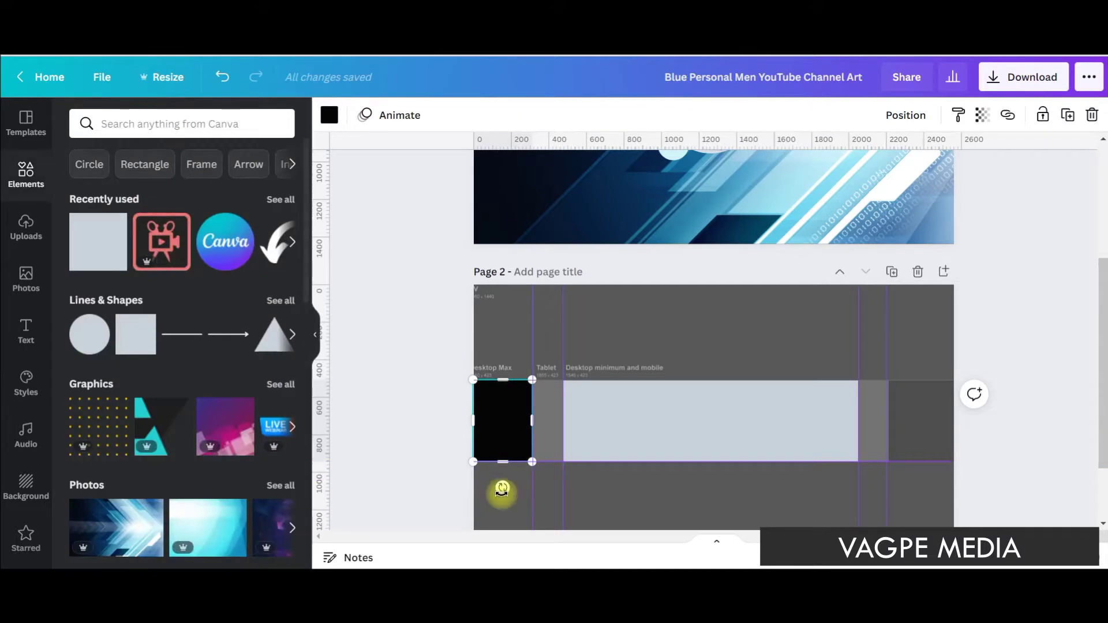
# Step: Duplicate the black rectangle and place the copy over the Desktop Max area at the page's right edge
pyautogui.click(497, 435)
pyautogui.click(497, 435)
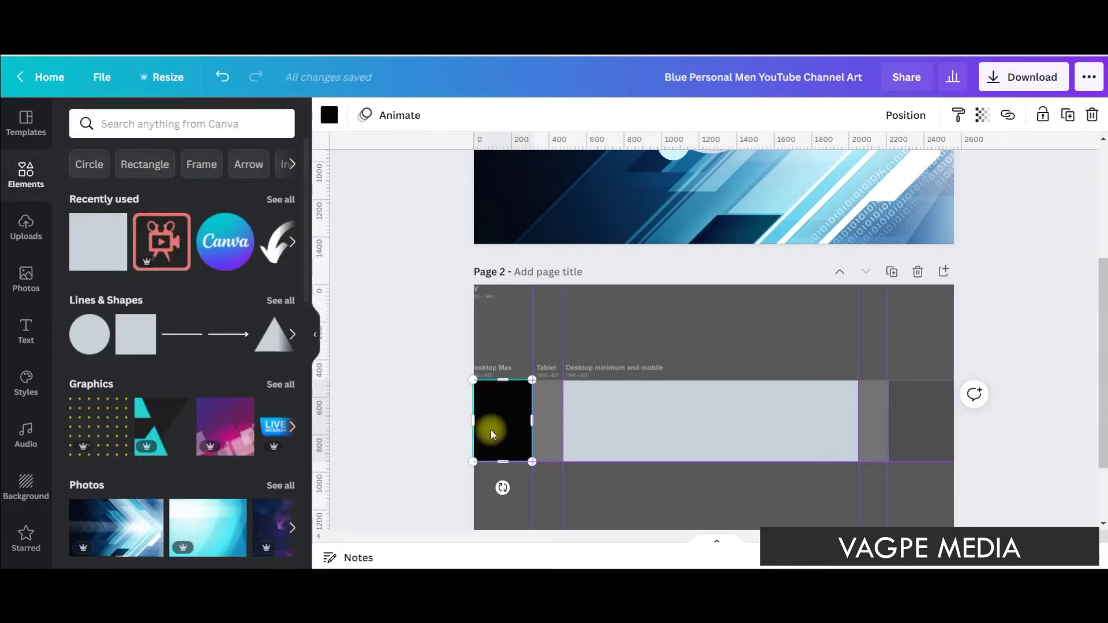
pyautogui.moveTo(502, 422); pyautogui.dragTo(925, 422)
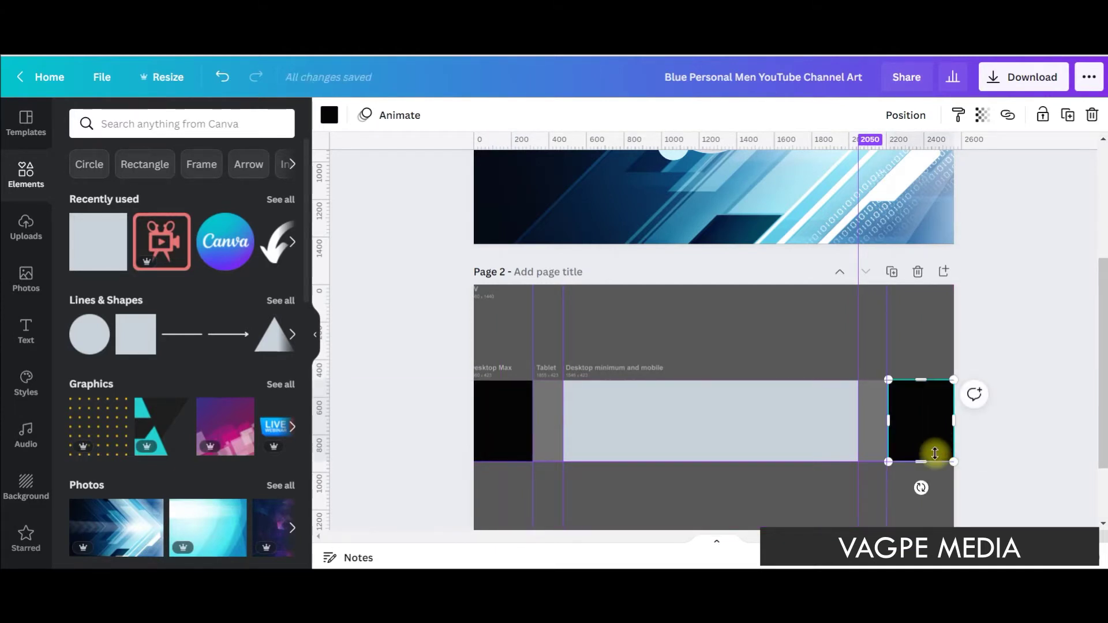
# Step: Detach the safe-area template image from page 2's background and delete it, leaving only the coloured blocks
pyautogui.click(928, 490)
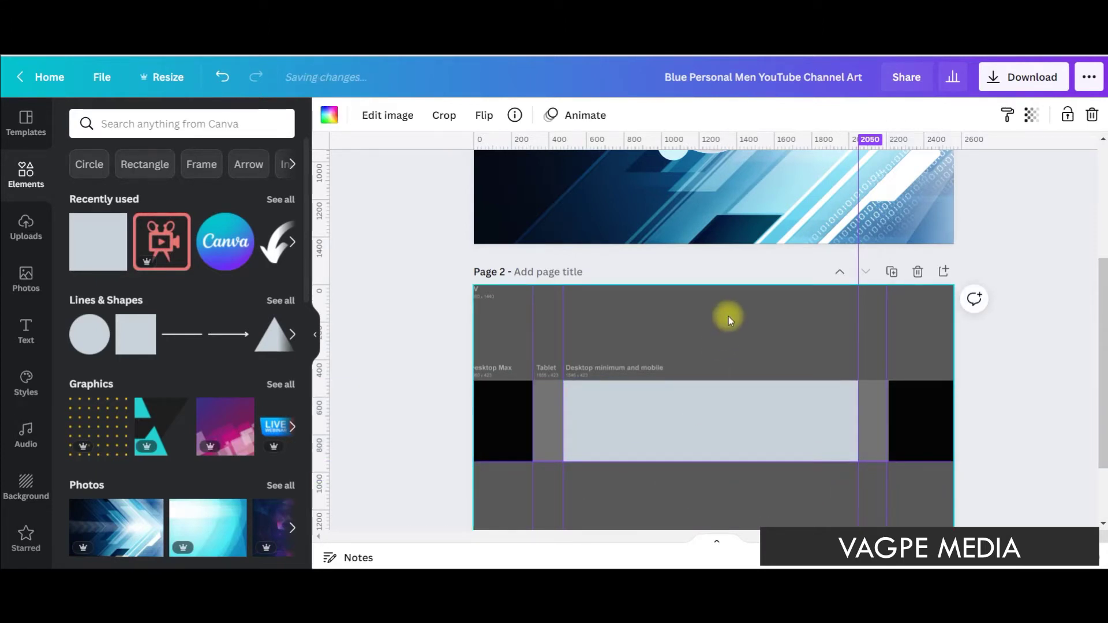
pyautogui.rightClick(698, 318)
pyautogui.click(596, 324)
pyautogui.rightClick(598, 320)
pyautogui.click(700, 540)
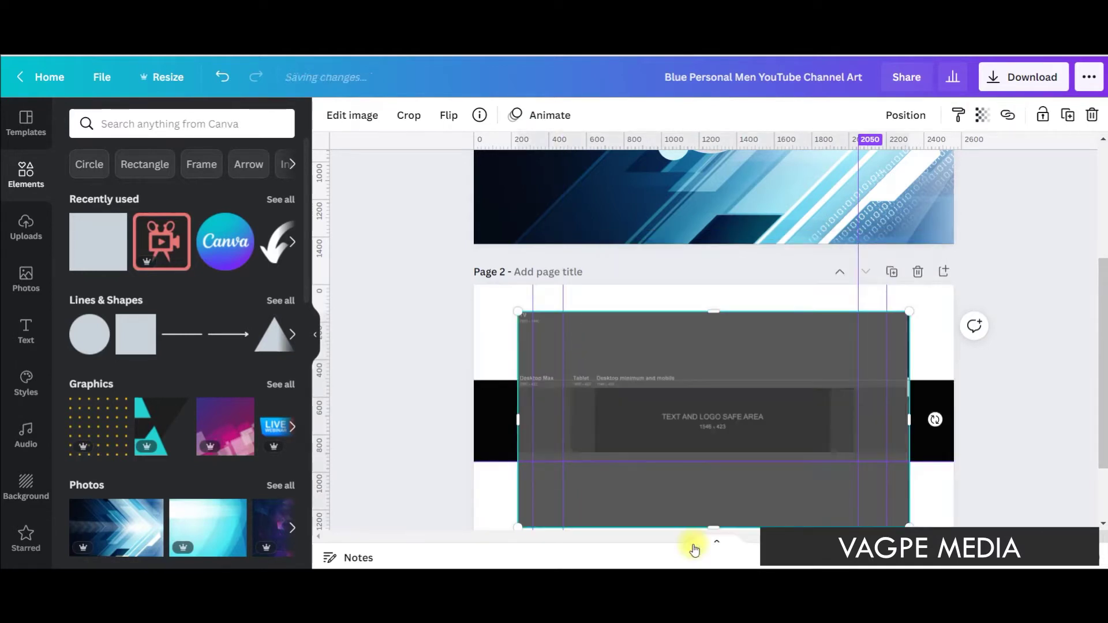
pyautogui.press('Delete')
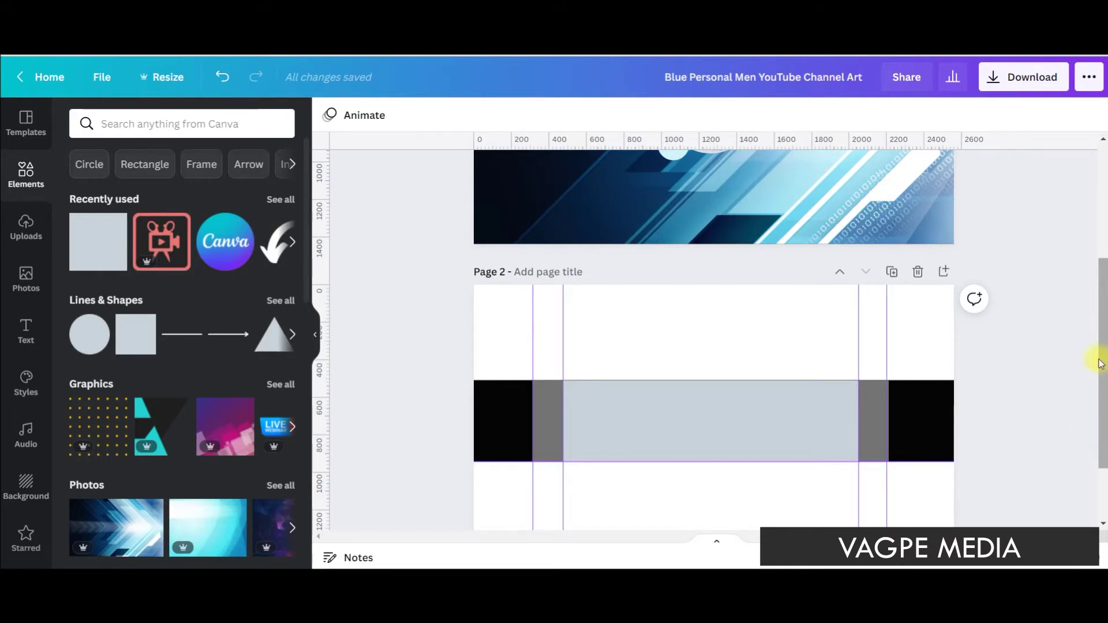
# Step: Shrink the circular picture on page 1 to start at the upper safe-area guide, and delete the photo from its frame
pyautogui.scroll(4, 1103, 364)
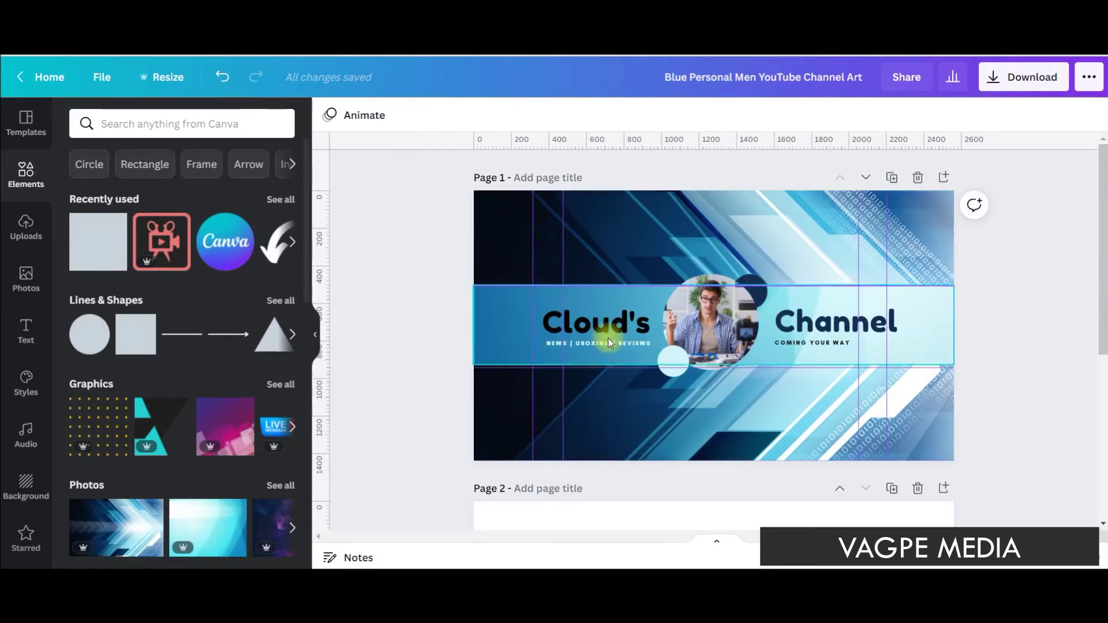
pyautogui.click(697, 309)
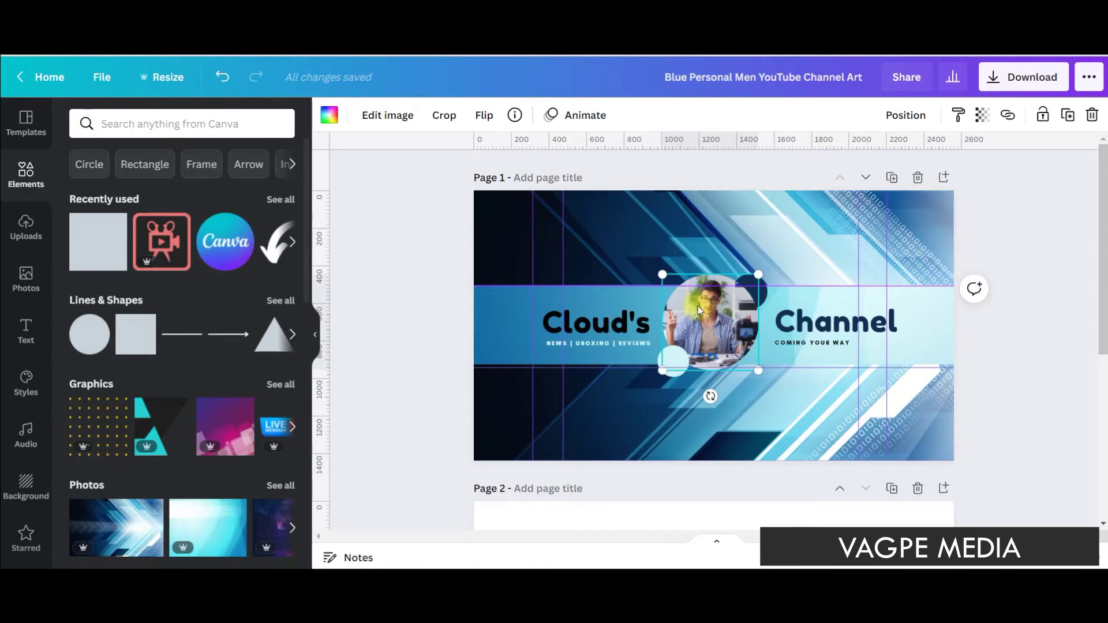
pyautogui.moveTo(761, 273); pyautogui.dragTo(748, 286)
pyautogui.moveTo(712, 344); pyautogui.dragTo(717, 344)
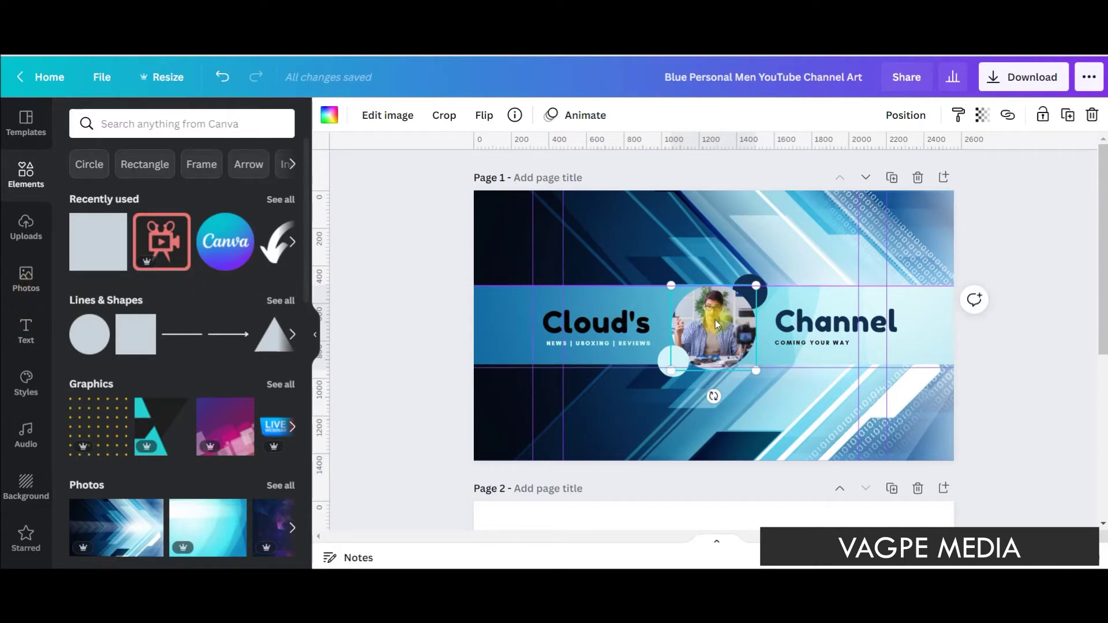
pyautogui.press('Delete')
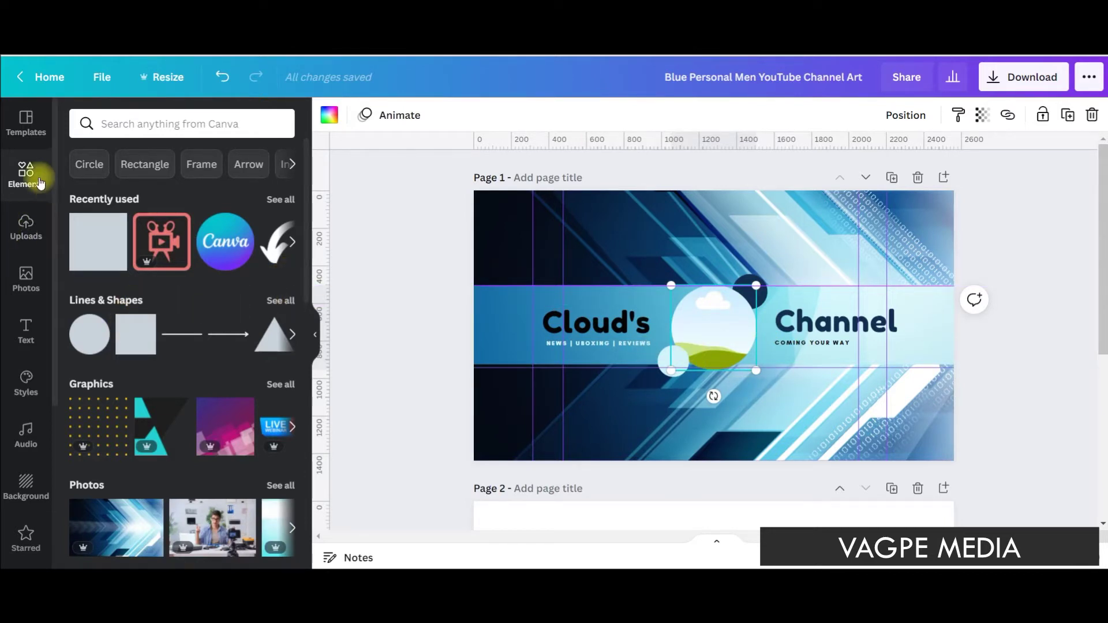
# Step: Search the elements for "frame" and browse the available frame shapes
pyautogui.click(120, 124)
pyautogui.write('frame')
pyautogui.press('Return')
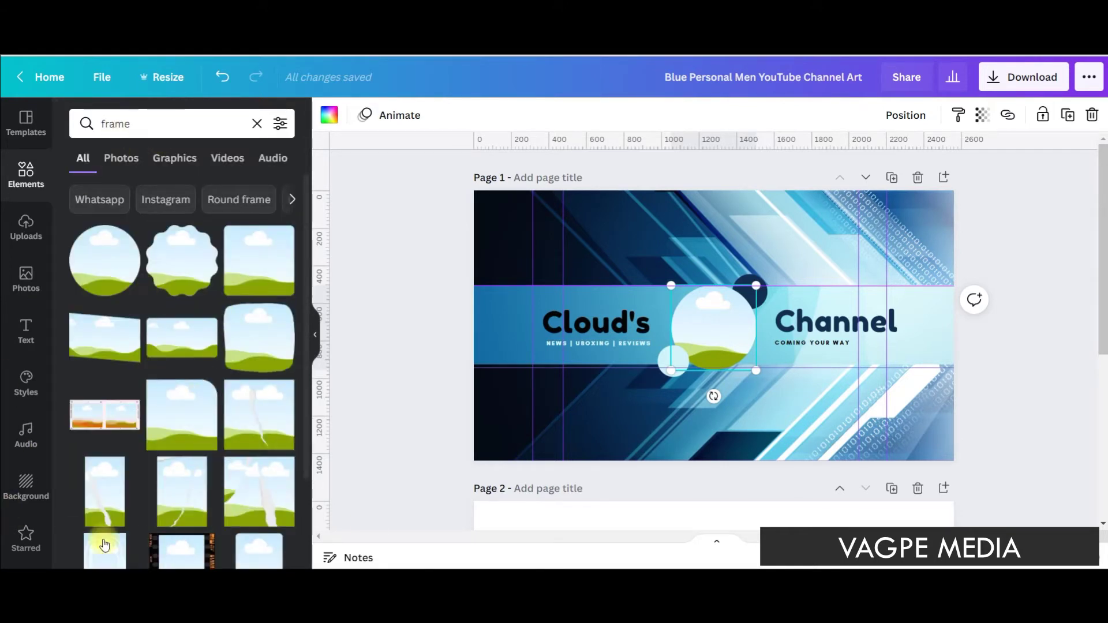
pyautogui.scroll(-3, 181, 259)
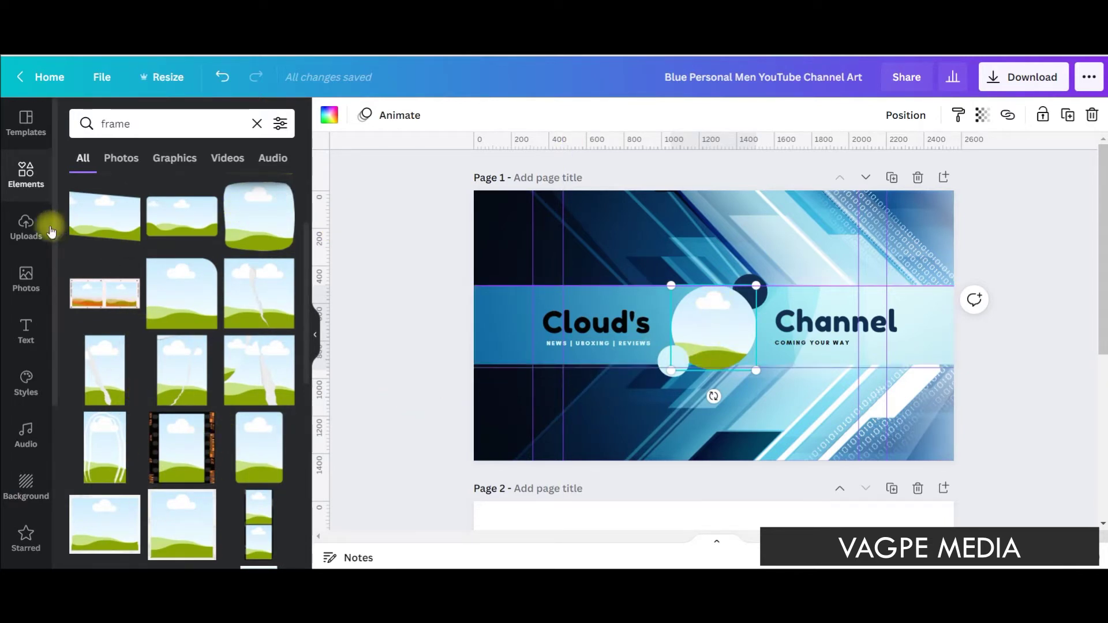
# Step: Find the uploaded photo of the dark-haired woman pointing with both hands before a bookshelf, and insert it on page 1
pyautogui.click(26, 228)
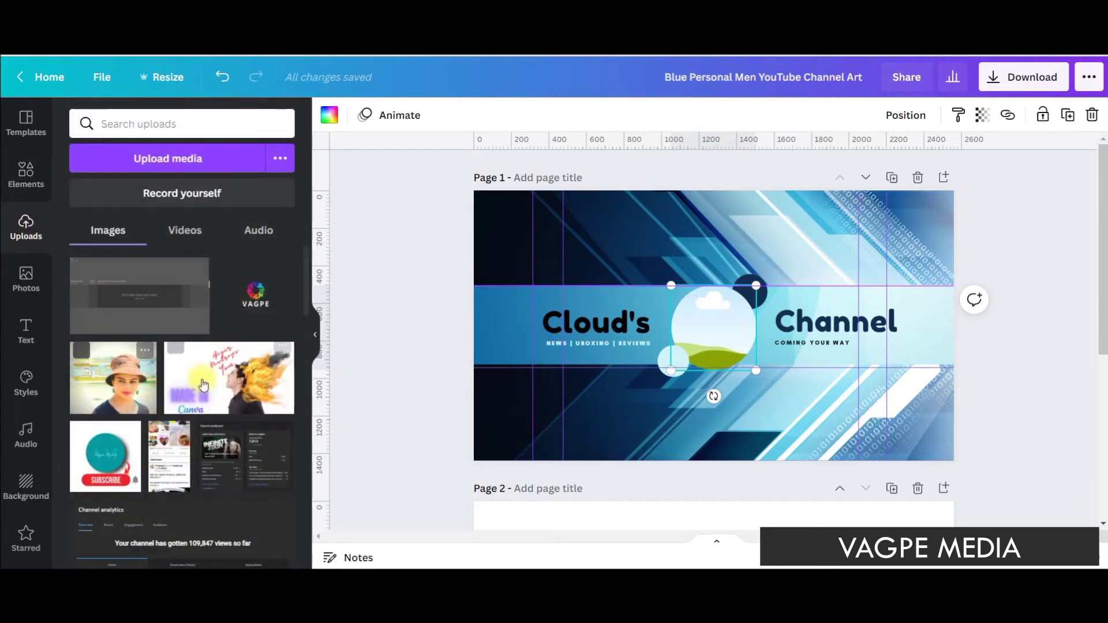
pyautogui.scroll(-3, 197, 383)
pyautogui.scroll(-10, 197, 383)
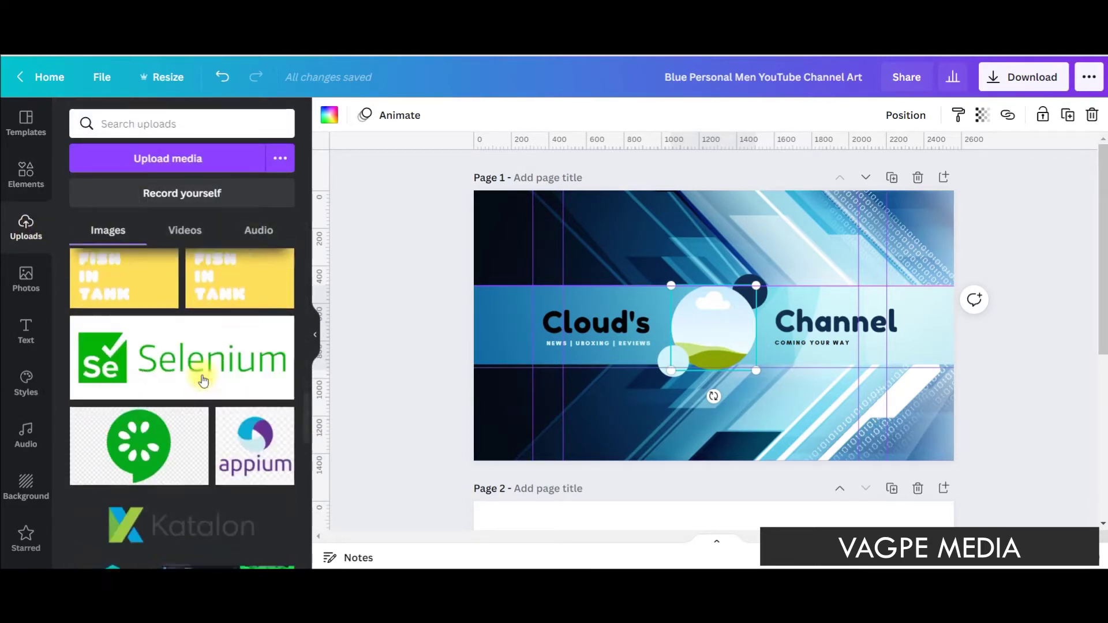
pyautogui.scroll(-10, 203, 380)
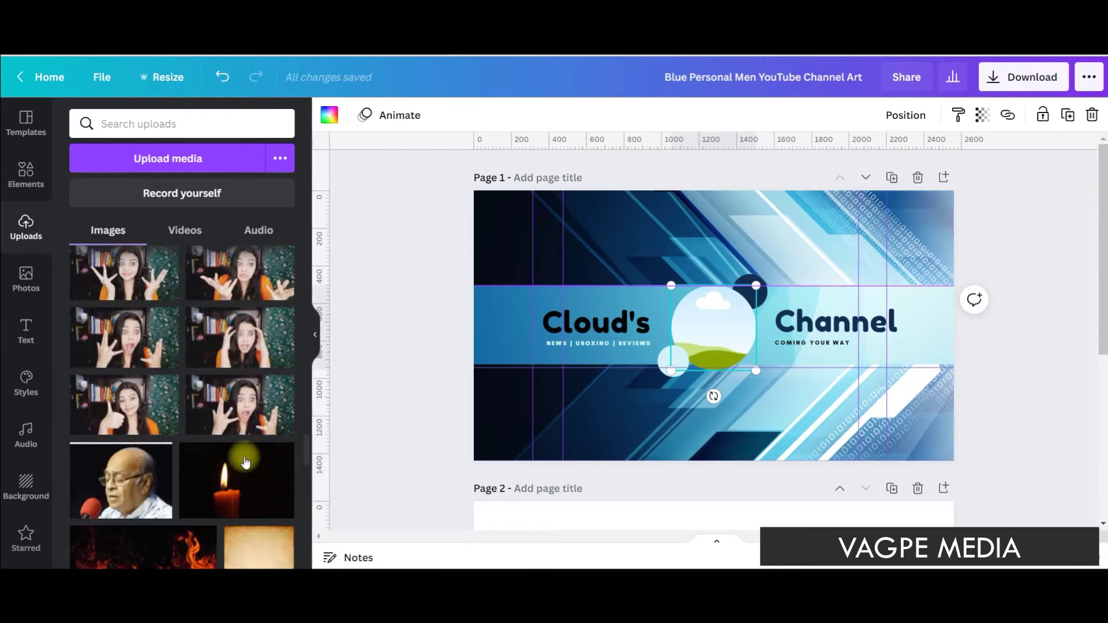
pyautogui.scroll(-10, 245, 462)
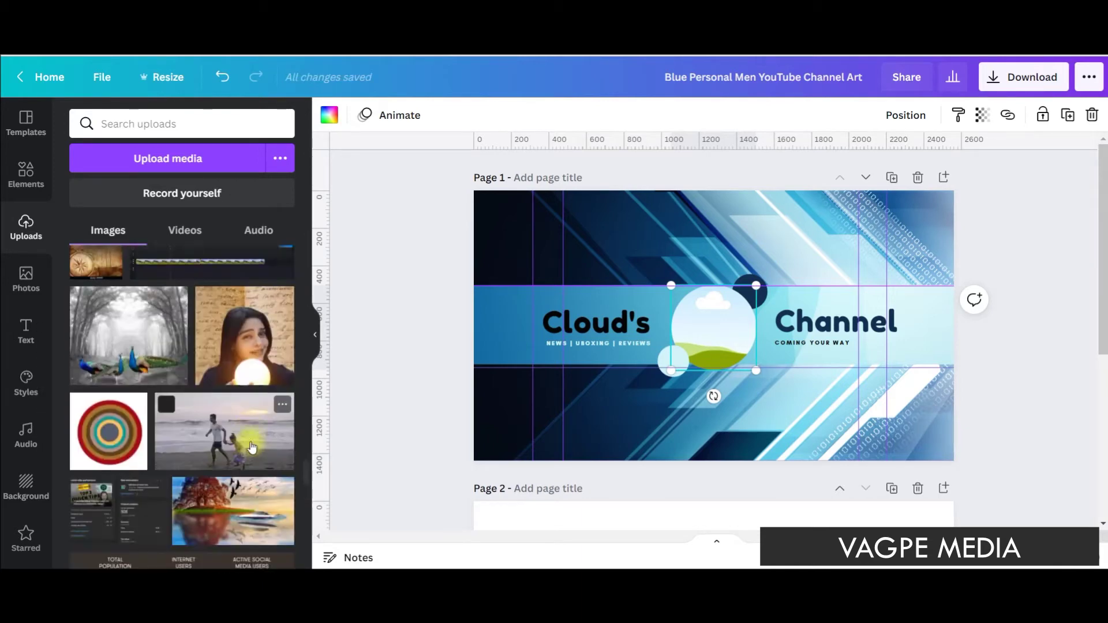
pyautogui.scroll(-10, 246, 378)
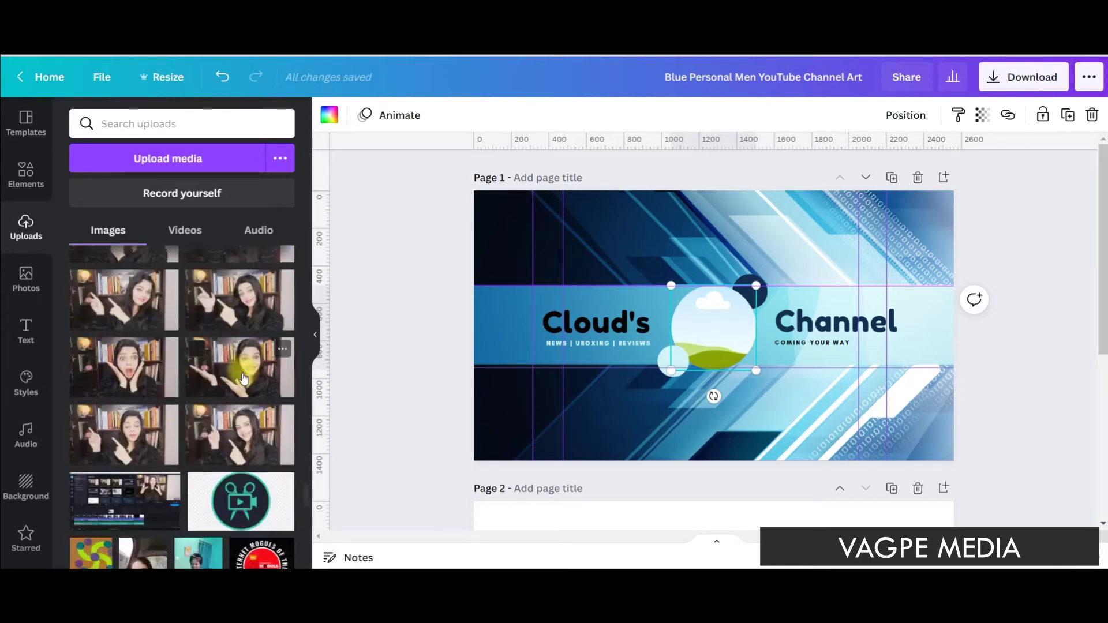
pyautogui.moveTo(251, 370); pyautogui.dragTo(732, 386)
pyautogui.moveTo(873, 416); pyautogui.dragTo(871, 416)
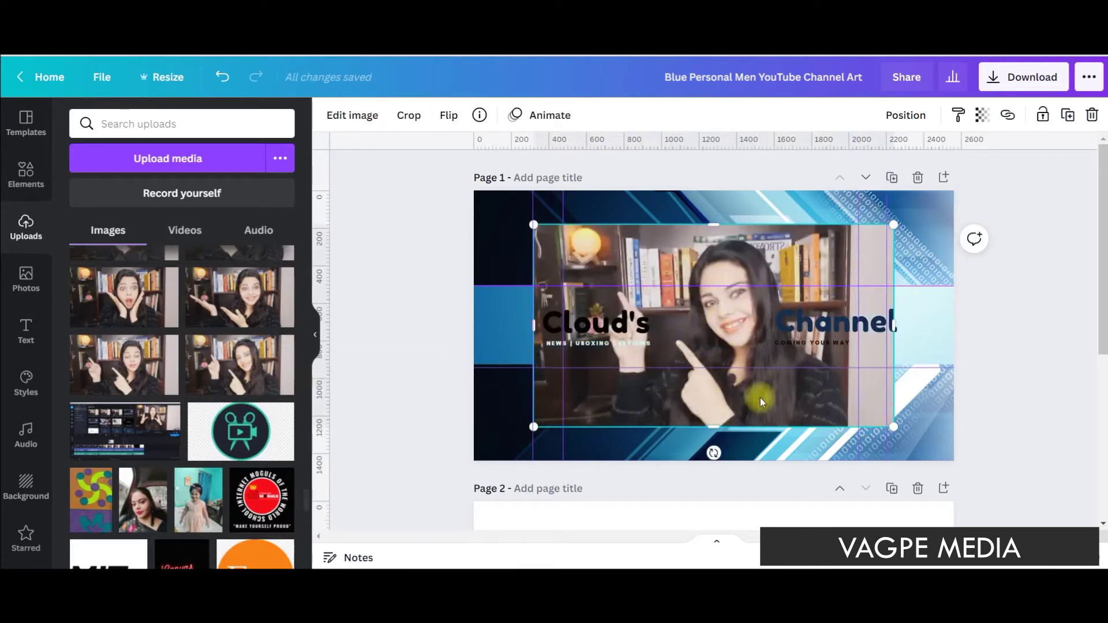
# Step: Fit the inserted photo into the circular frame, then enlarge and reposition it to show the woman's face and hands
pyautogui.moveTo(760, 395); pyautogui.dragTo(703, 379)
pyautogui.moveTo(836, 409); pyautogui.dragTo(690, 326)
pyautogui.moveTo(644, 251); pyautogui.dragTo(714, 330)
pyautogui.doubleClick(723, 329)
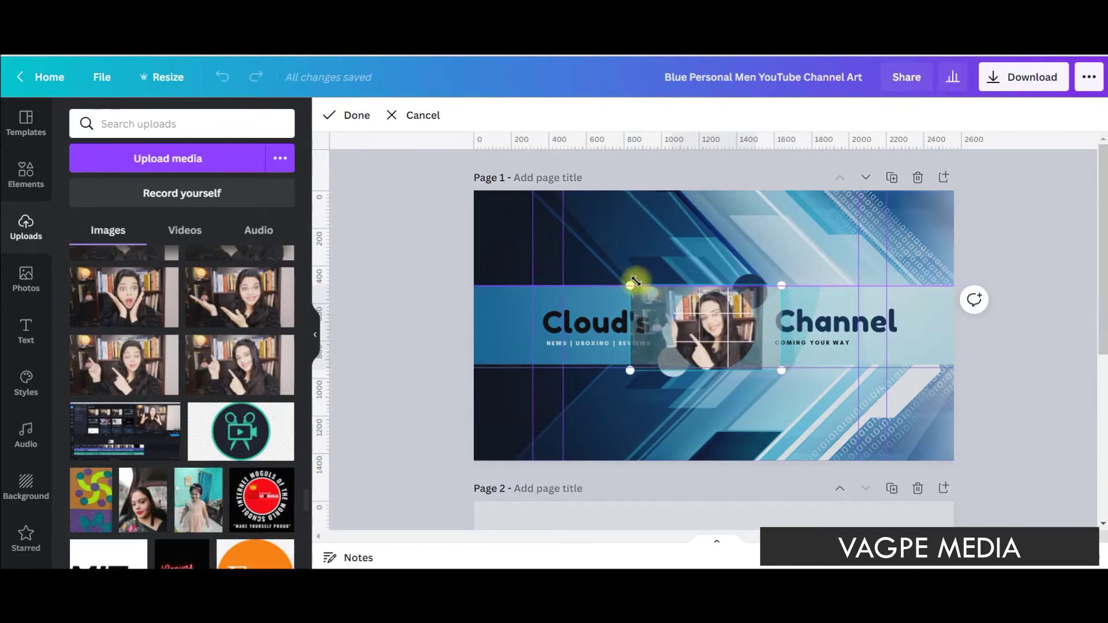
pyautogui.moveTo(631, 283); pyautogui.dragTo(582, 254)
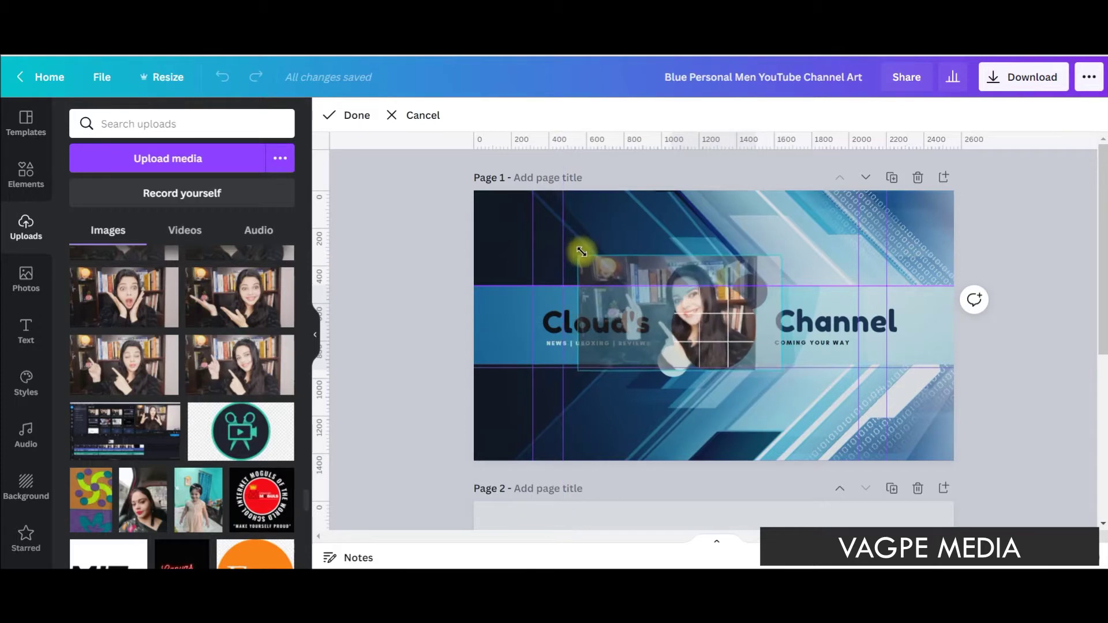
pyautogui.moveTo(720, 319); pyautogui.dragTo(737, 336)
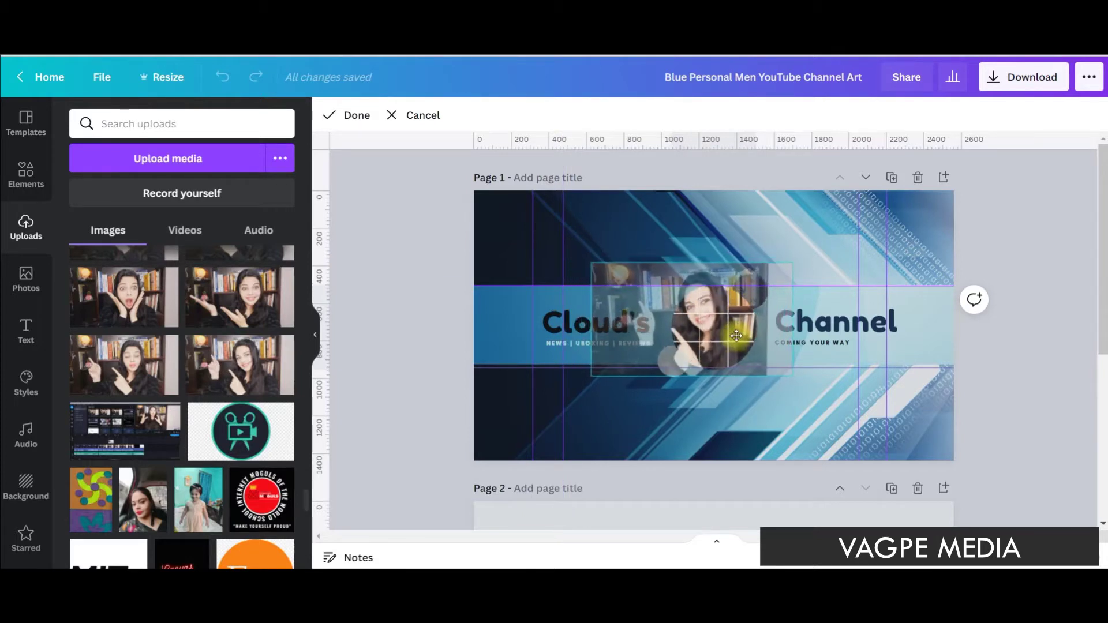
pyautogui.press('Return')
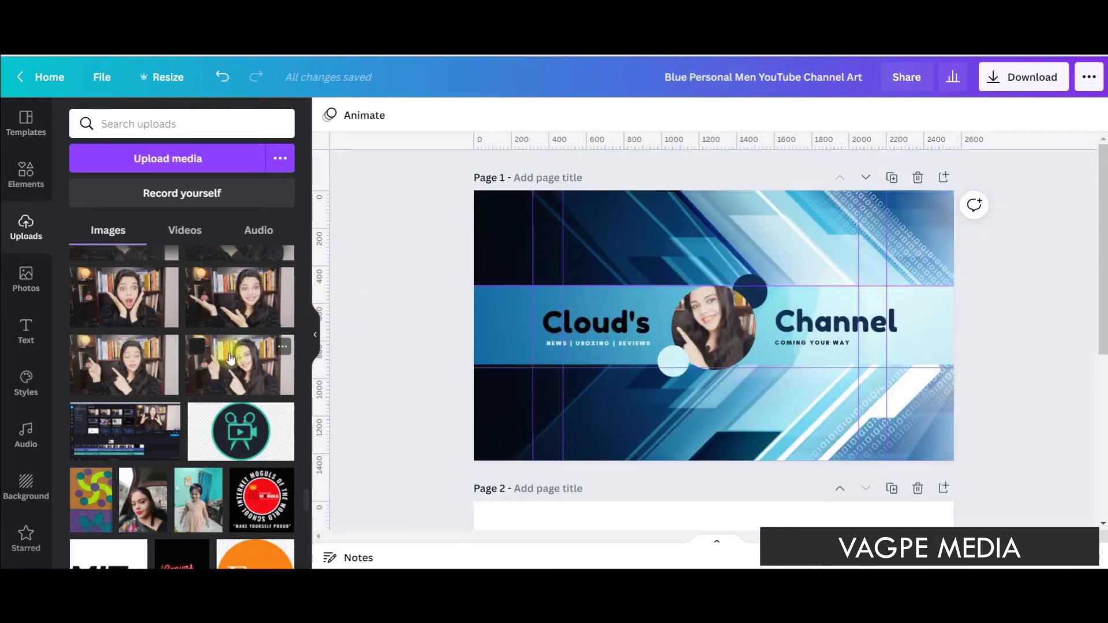
# Step: Undo placing the photo in the circular frame and shift the full-size photo slightly to the left on page 1
pyautogui.hotkey('ctrl', 'z')
pyautogui.moveTo(825, 242)
pyautogui.mouseDown()
pyautogui.moveTo(703, 252)
pyautogui.moveTo(806, 240)
pyautogui.mouseUp()
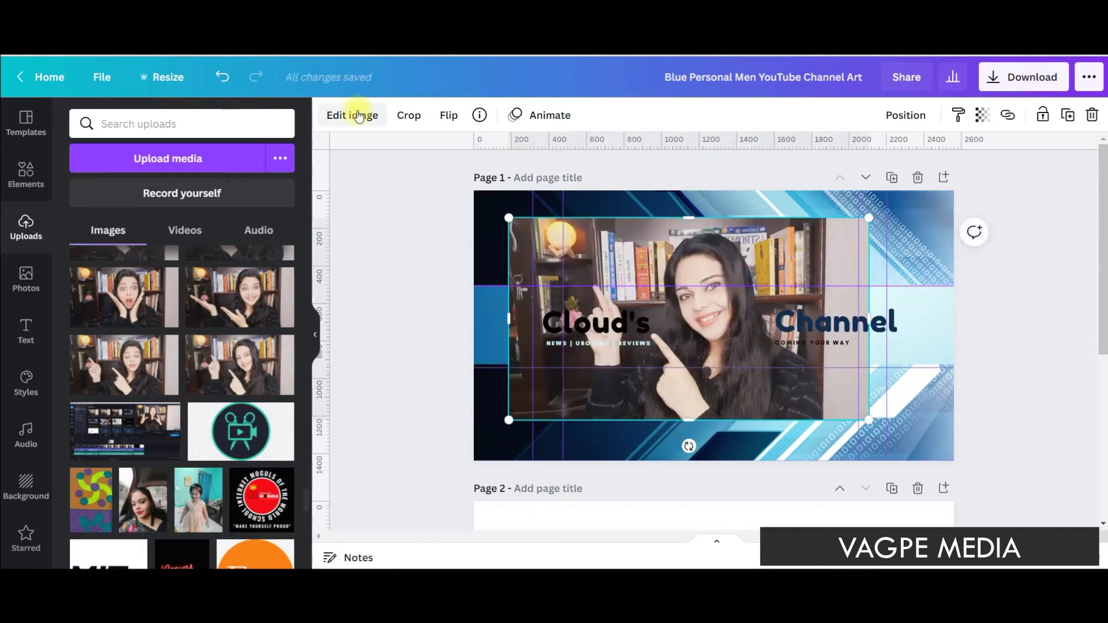
# Step: Remove the background from the large photo of the woman on page 1 with Background Remover
pyautogui.click(355, 116)
pyautogui.click(113, 245)
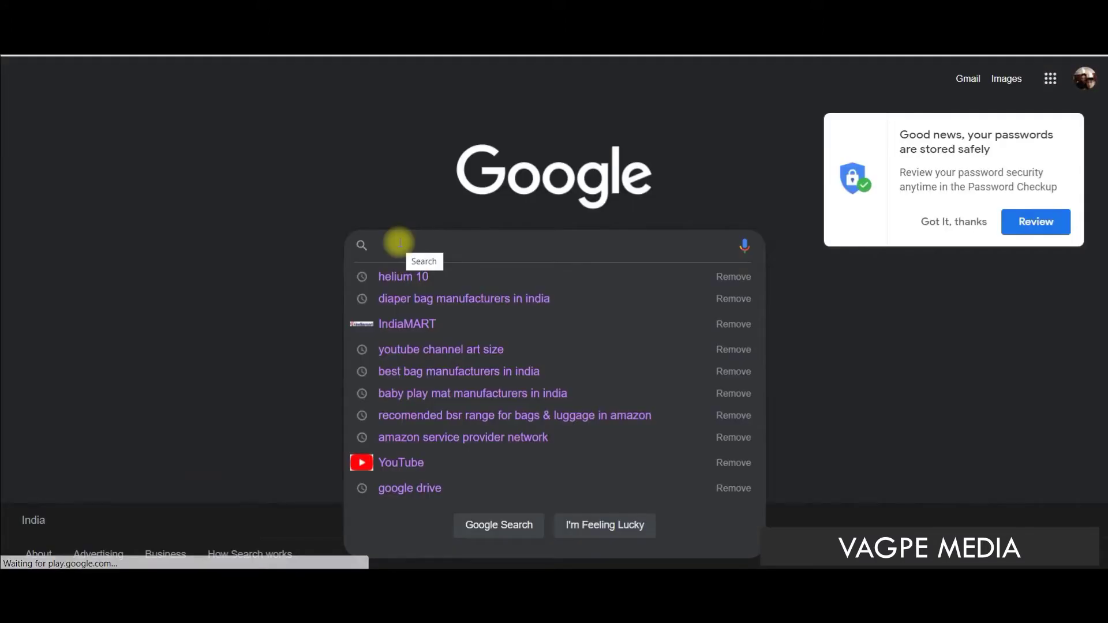
# Step: Switch to Google, search for "remove.bg" and open the remove.bg site as an alternative background remover
pyautogui.write('remo')
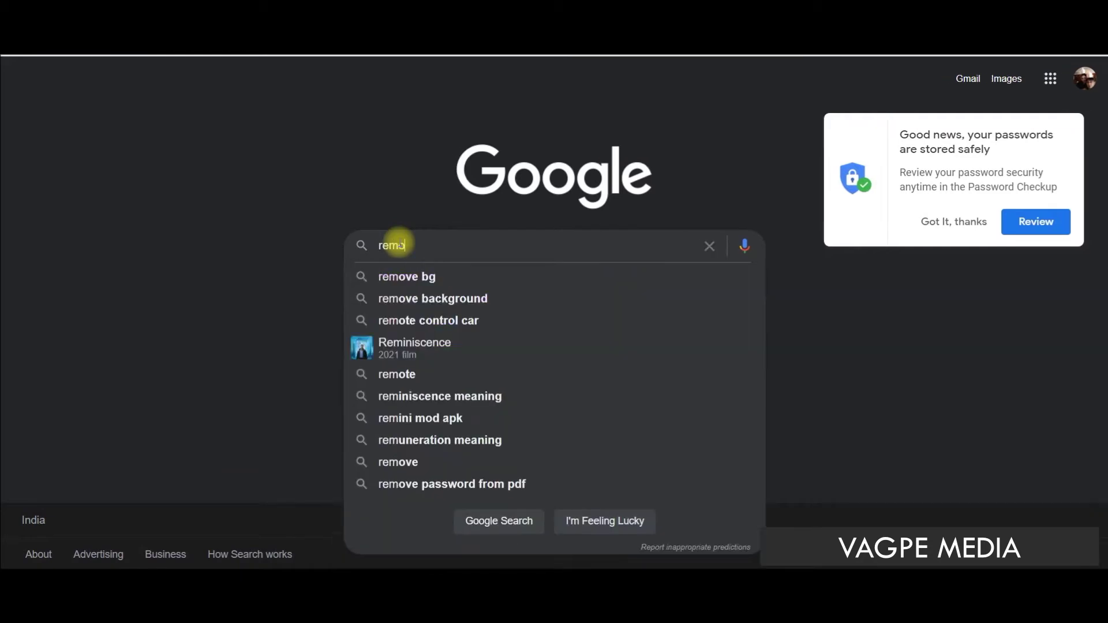
pyautogui.write('ve.bg')
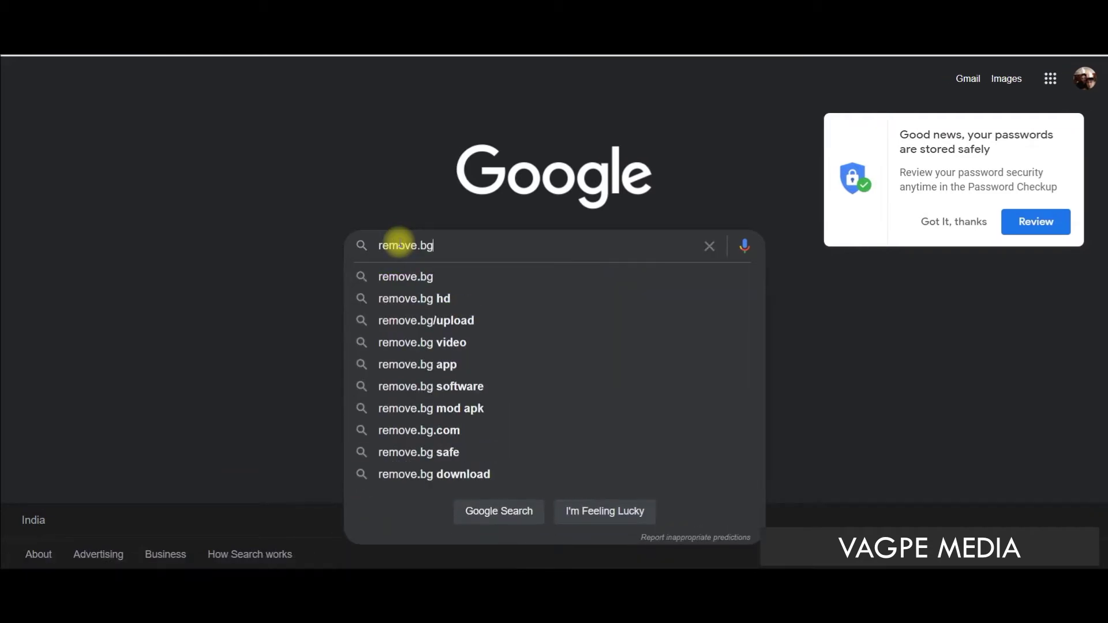
pyautogui.press('Return')
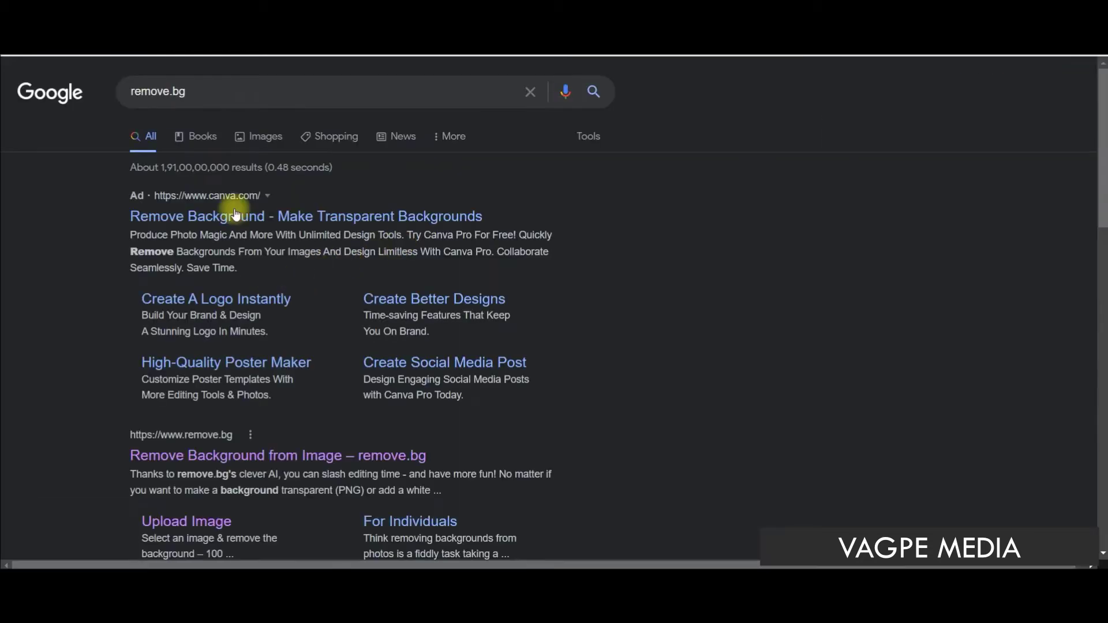
pyautogui.click(272, 457)
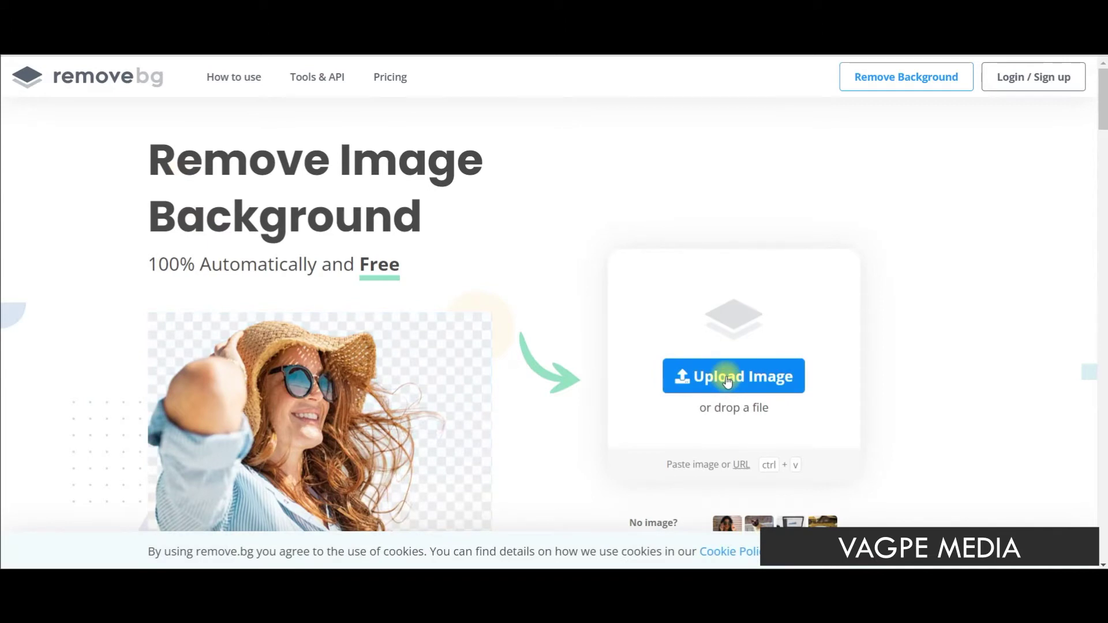
pyautogui.click(568, 413)
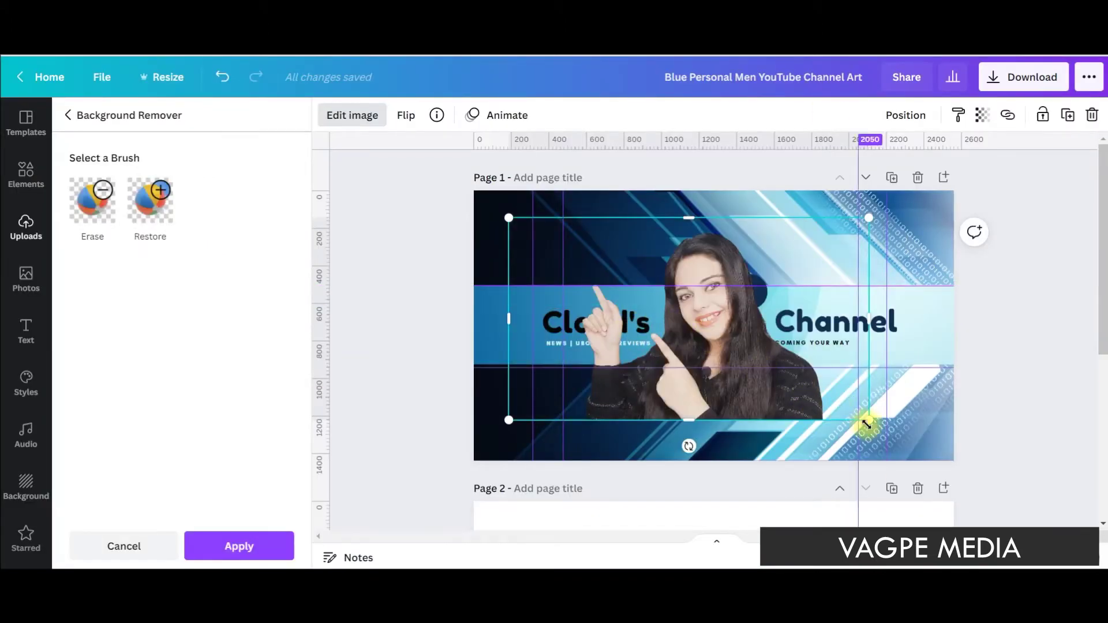
# Step: Shrink the cut-out photo, crop the empty area beside the pointing hand, and place it above the "Cloud's" heading
pyautogui.moveTo(869, 420); pyautogui.dragTo(724, 339)
pyautogui.moveTo(643, 264); pyautogui.dragTo(603, 257)
pyautogui.moveTo(694, 283); pyautogui.dragTo(664, 277)
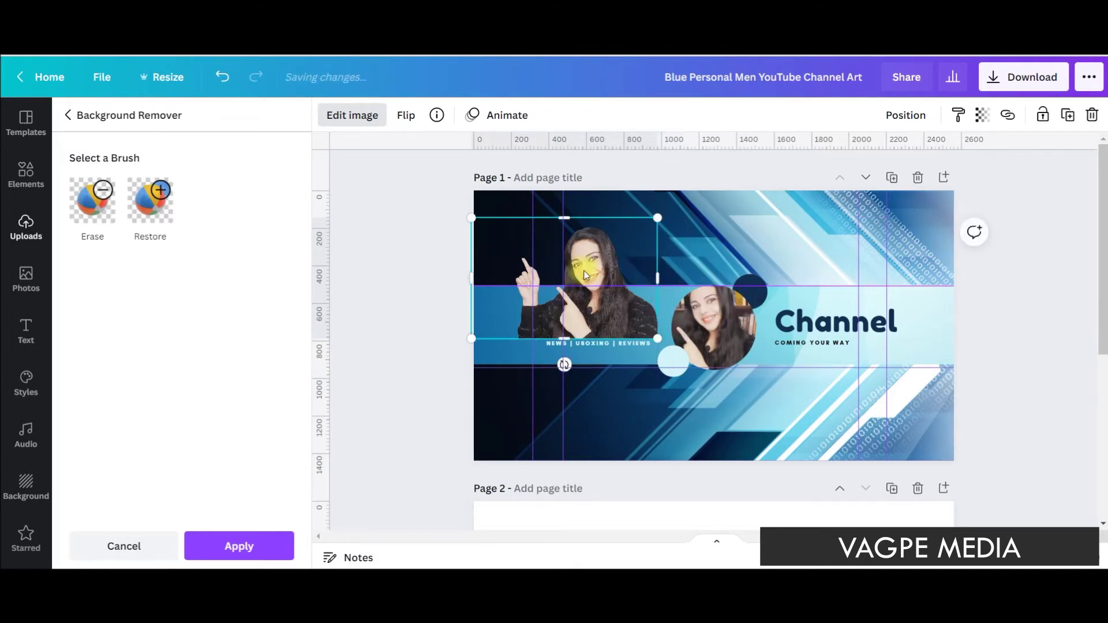
pyautogui.moveTo(605, 251); pyautogui.dragTo(633, 258)
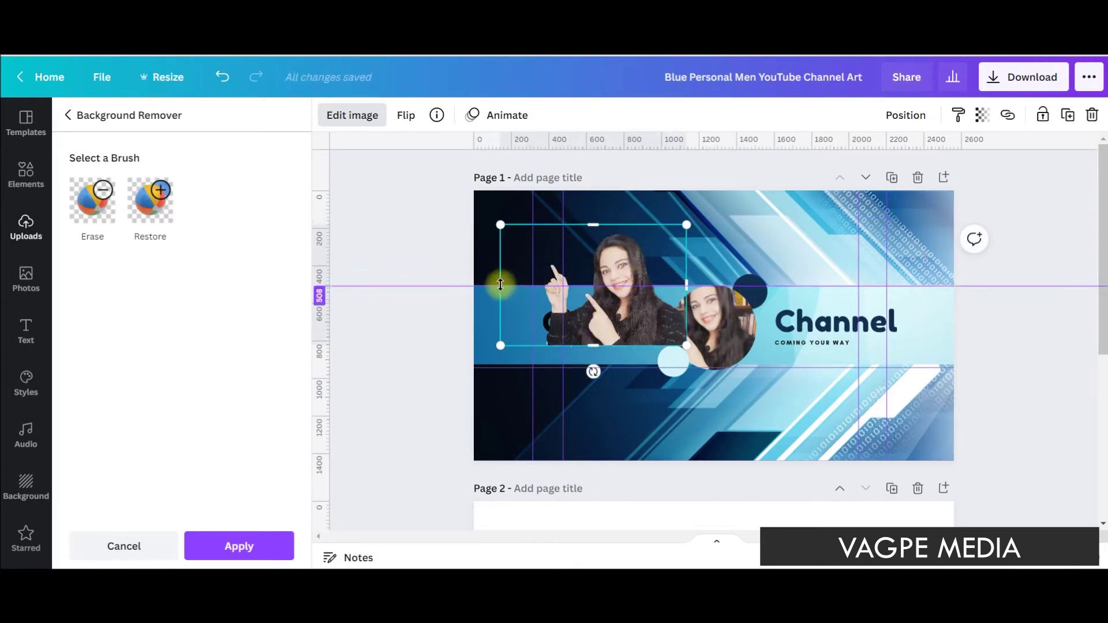
pyautogui.moveTo(512, 271); pyautogui.dragTo(538, 272)
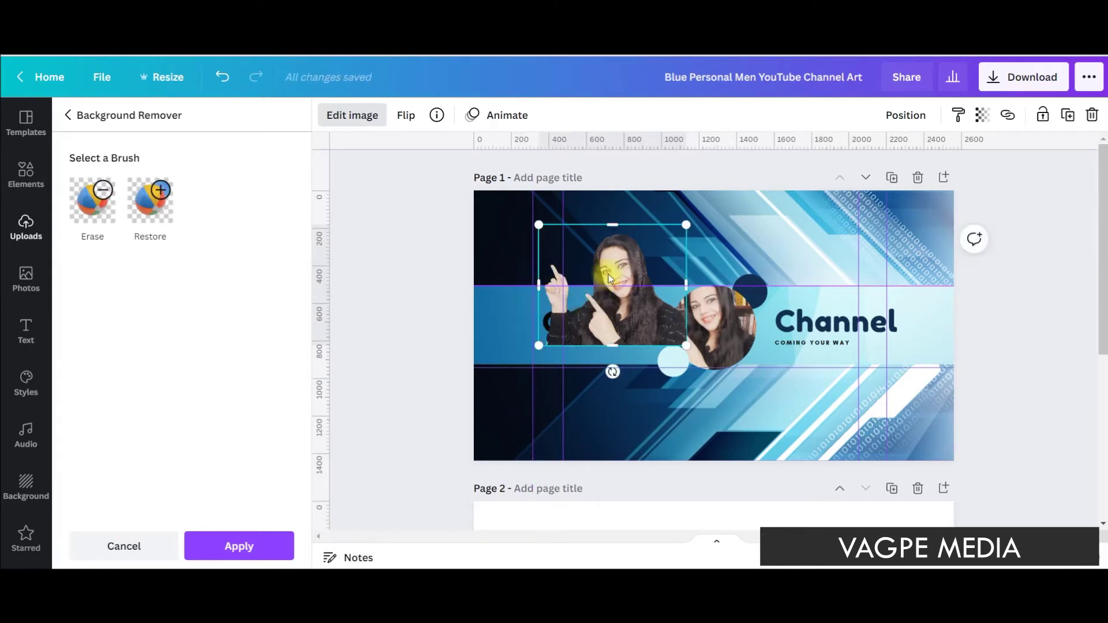
pyautogui.moveTo(628, 257); pyautogui.dragTo(628, 240)
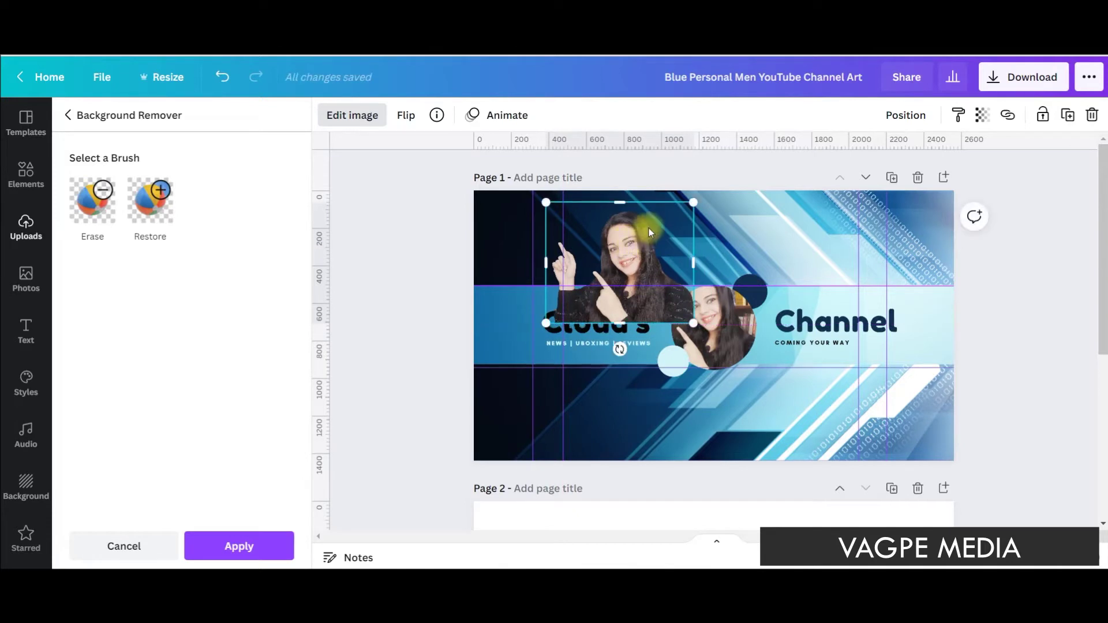
# Step: Set the cut-out photo's transparency to 51, then position and scale it to line up with the circular portrait
pyautogui.click(986, 120)
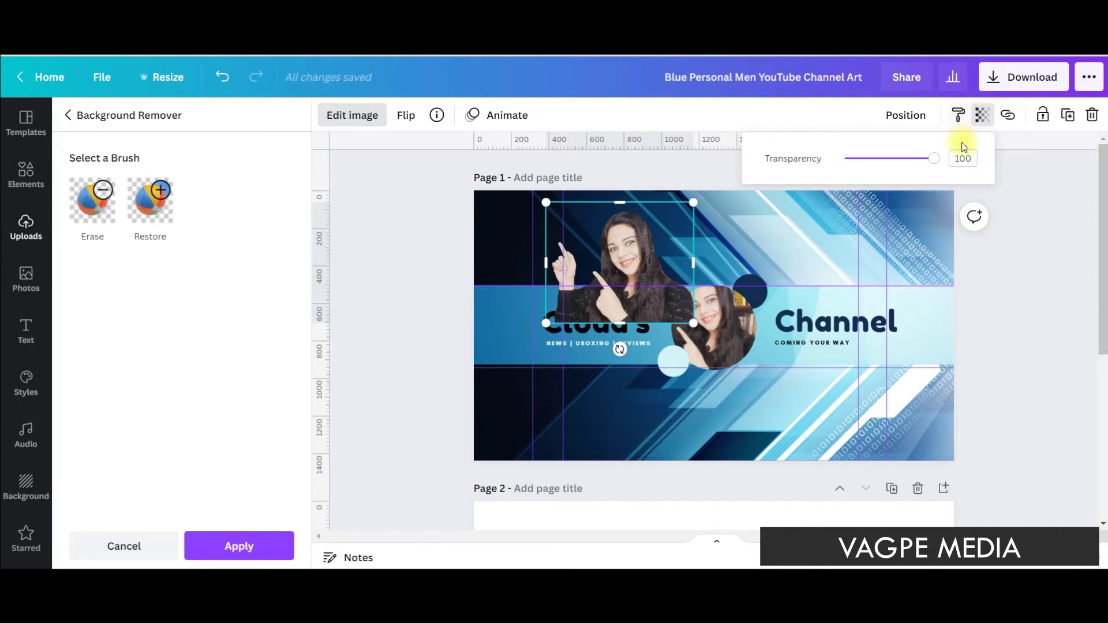
pyautogui.moveTo(934, 163); pyautogui.dragTo(875, 165)
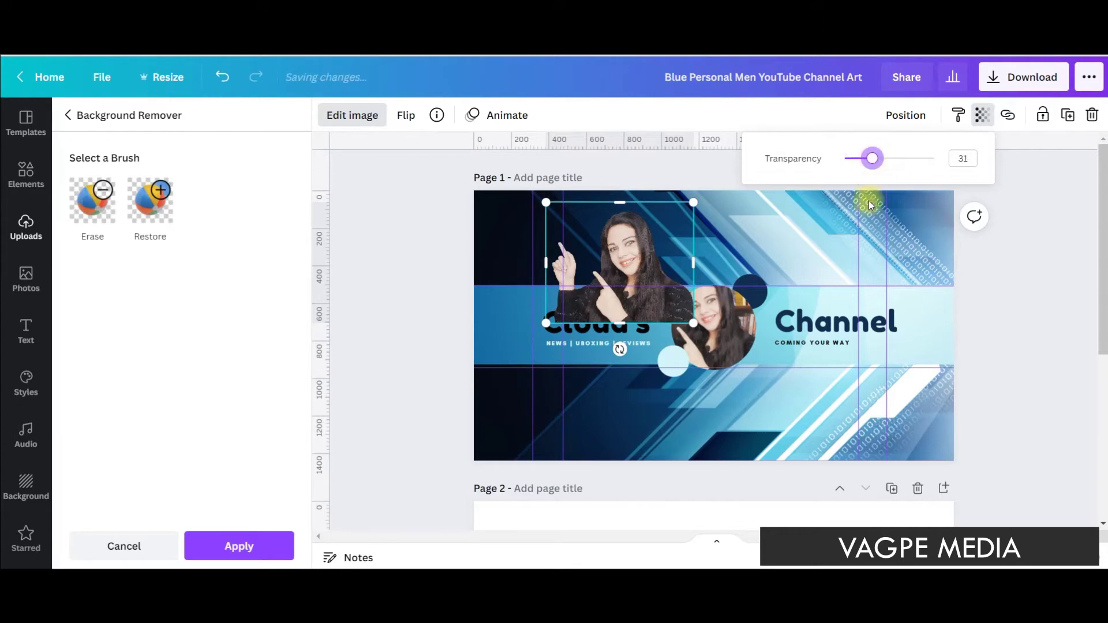
pyautogui.click(795, 246)
pyautogui.click(784, 240)
pyautogui.moveTo(631, 239); pyautogui.dragTo(706, 299)
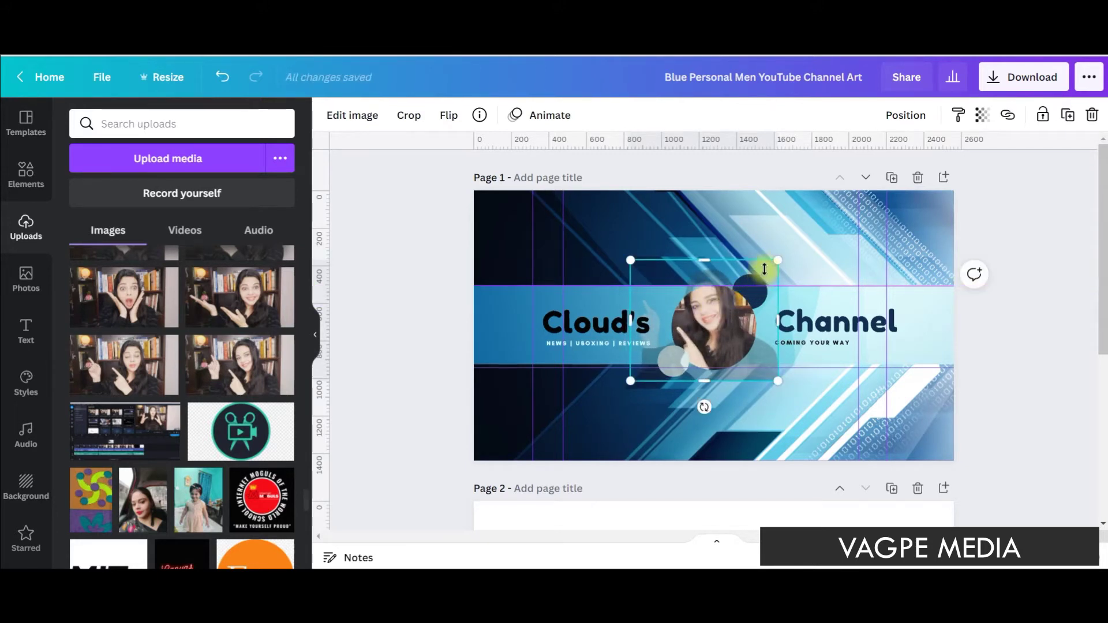
pyautogui.moveTo(779, 259); pyautogui.dragTo(771, 265)
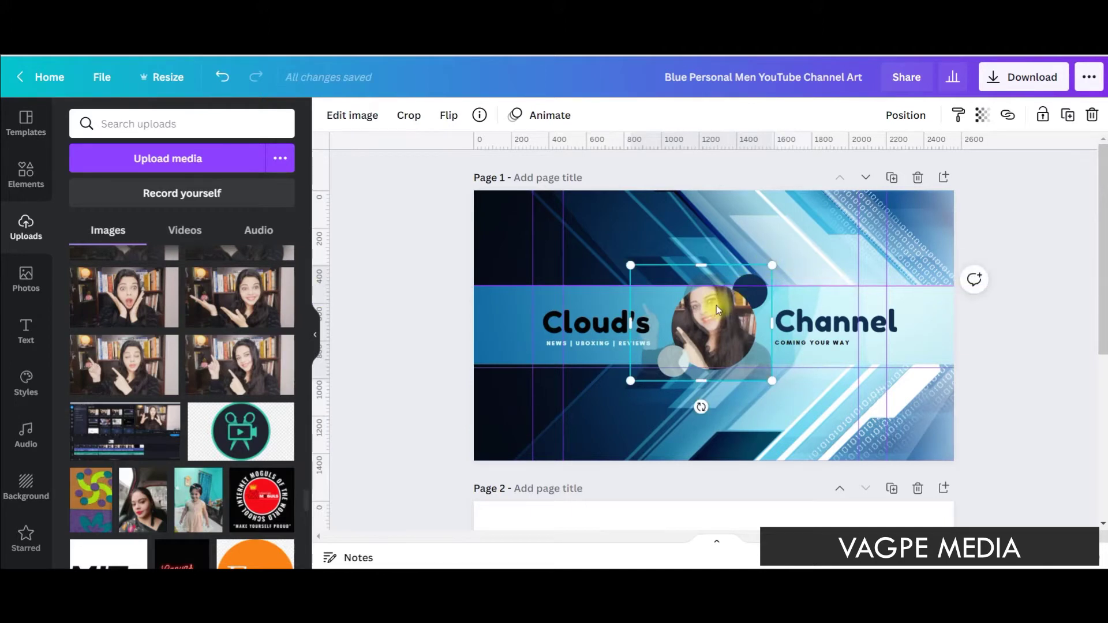
# Step: Set the cut-out's transparency to 100 and crop its bottom and sides to leave just the head rising above the circular portrait
pyautogui.click(983, 115)
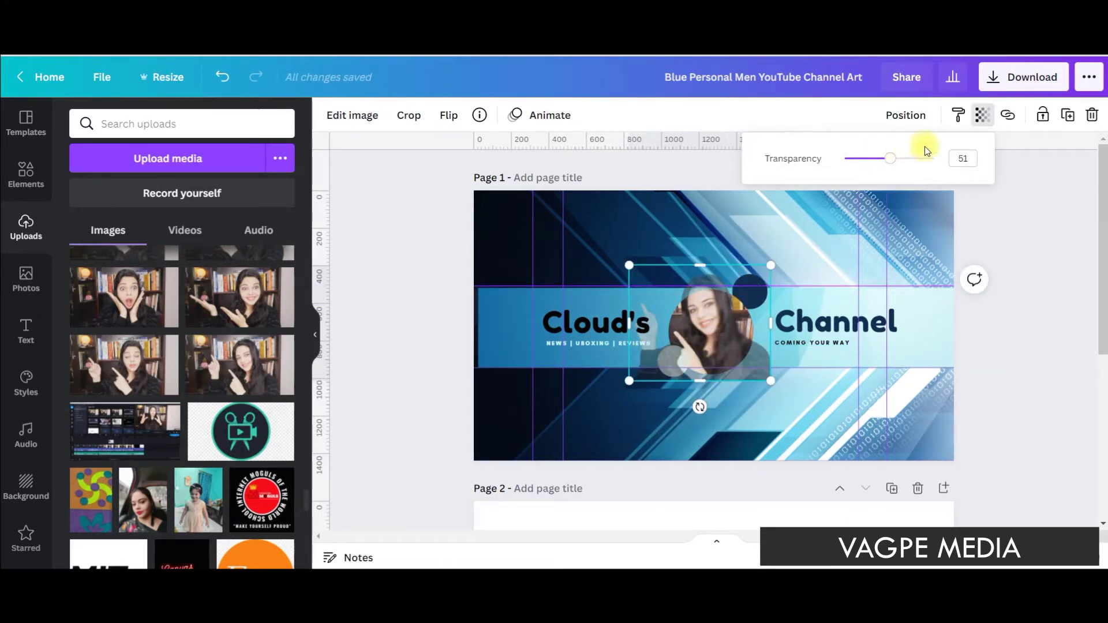
pyautogui.moveTo(891, 160); pyautogui.dragTo(953, 175)
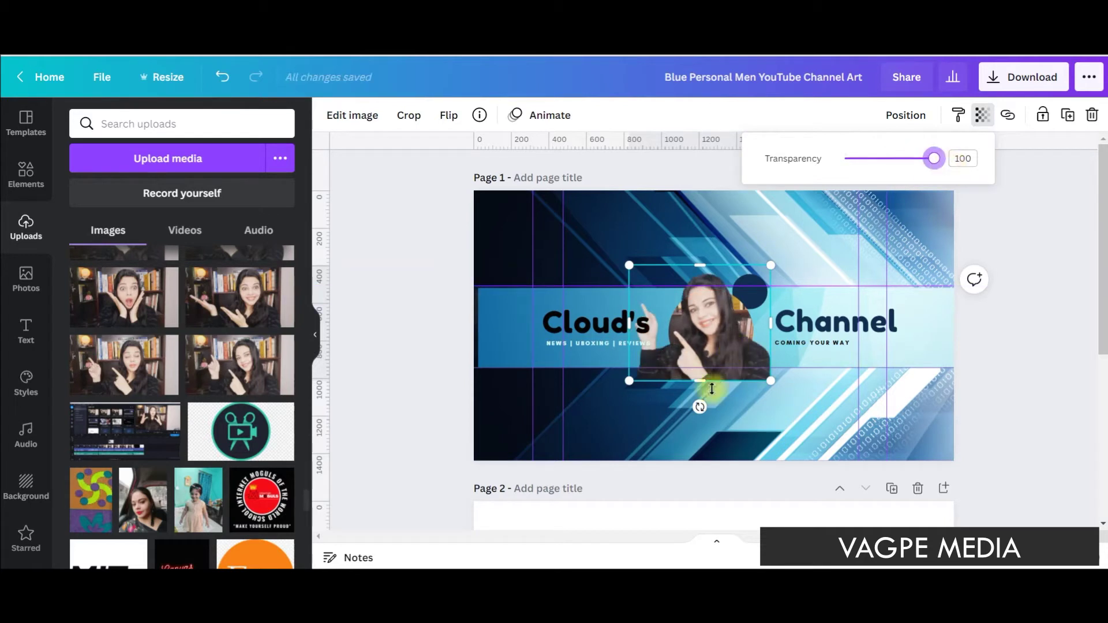
pyautogui.moveTo(706, 382); pyautogui.dragTo(696, 335)
pyautogui.moveTo(628, 306); pyautogui.dragTo(671, 316)
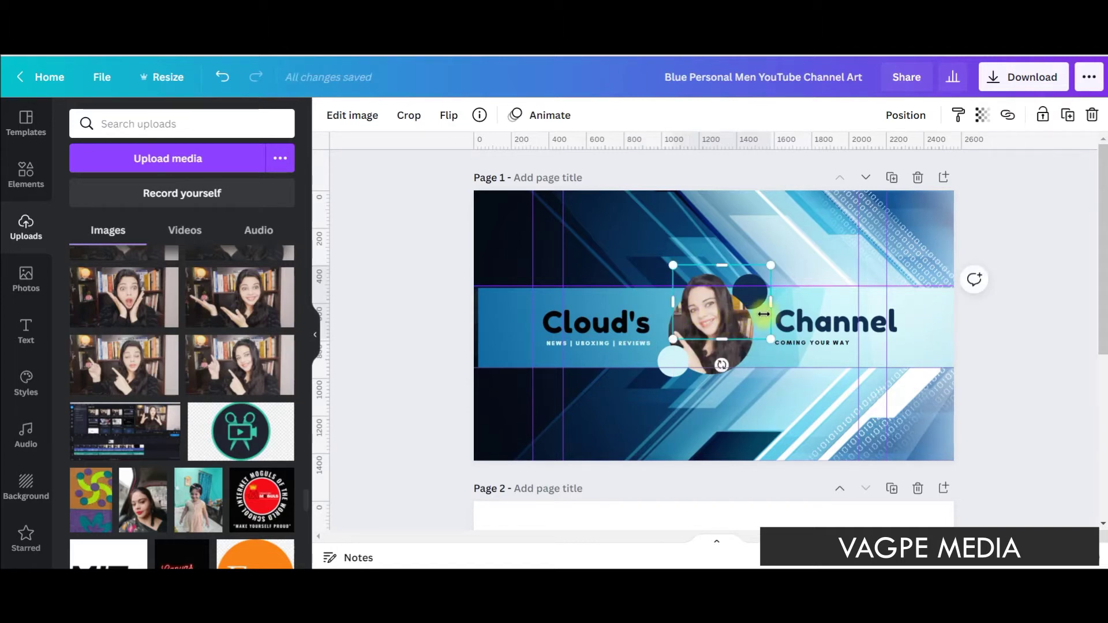
pyautogui.moveTo(772, 305); pyautogui.dragTo(749, 304)
pyautogui.click(778, 385)
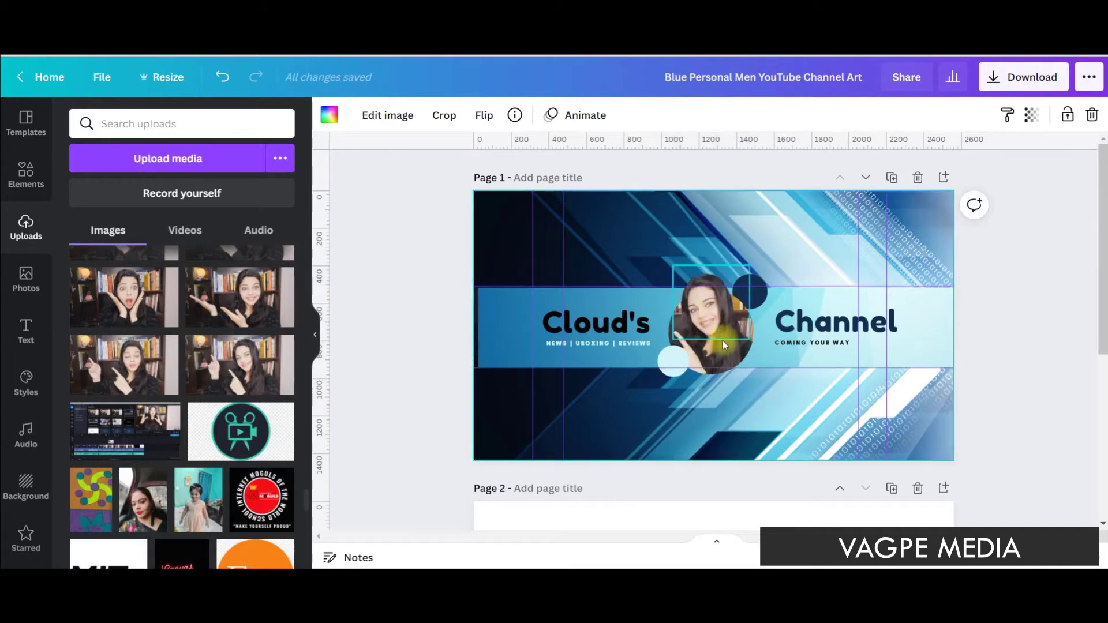
pyautogui.moveTo(726, 323); pyautogui.dragTo(726, 323)
pyautogui.click(722, 300)
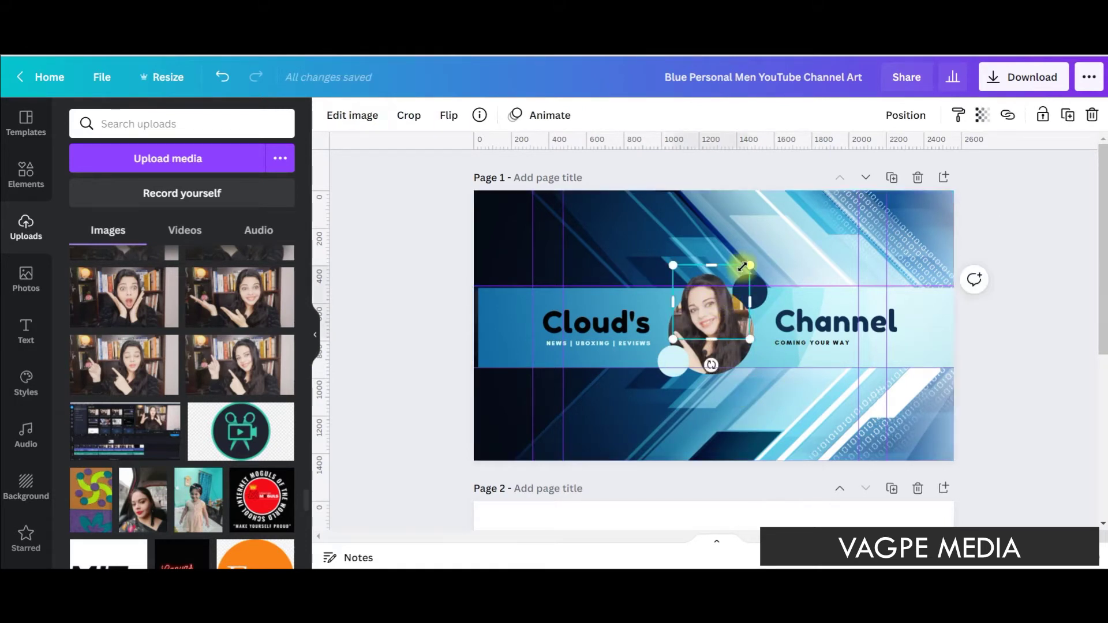
# Step: Ungroup the "Cloud's" heading and its tagline, and move both up and closer to the portrait
pyautogui.click(617, 323)
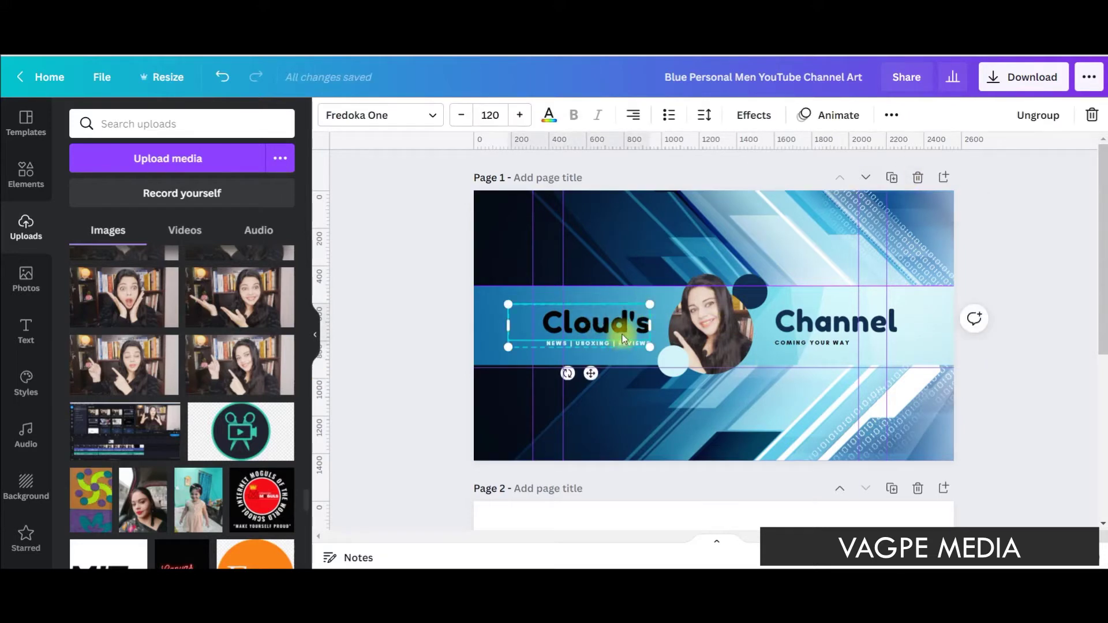
pyautogui.click(1036, 115)
pyautogui.moveTo(594, 317); pyautogui.dragTo(618, 314)
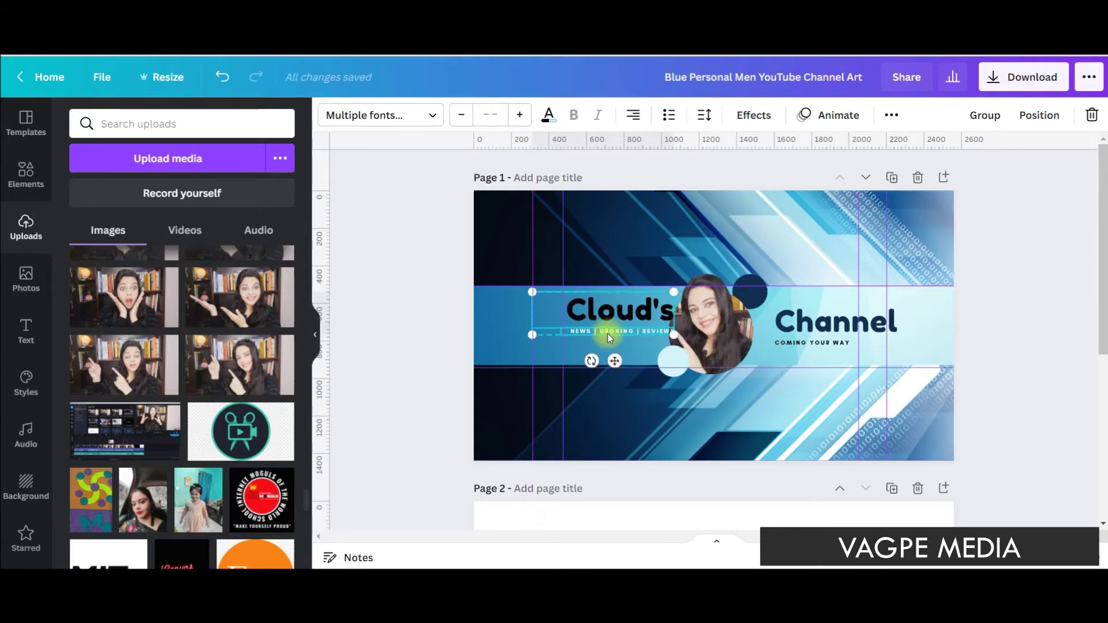
pyautogui.click(640, 390)
# Step: Replace the "Cloud's" heading text with "VAGPE MEDIA"
pyautogui.click(621, 317)
pyautogui.click(637, 312)
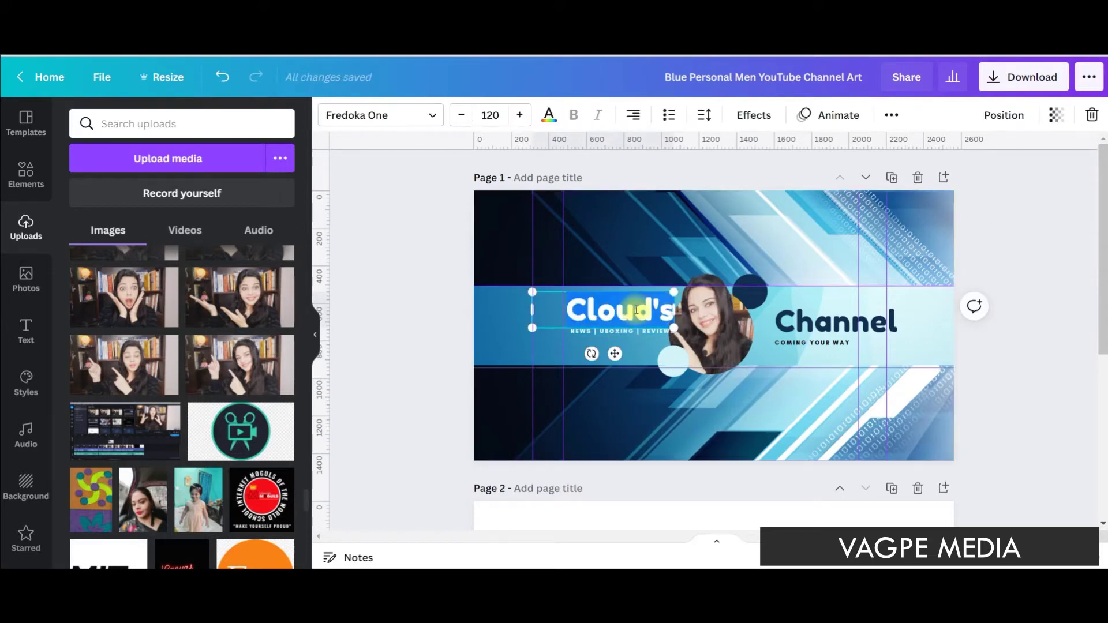
pyautogui.write('VA')
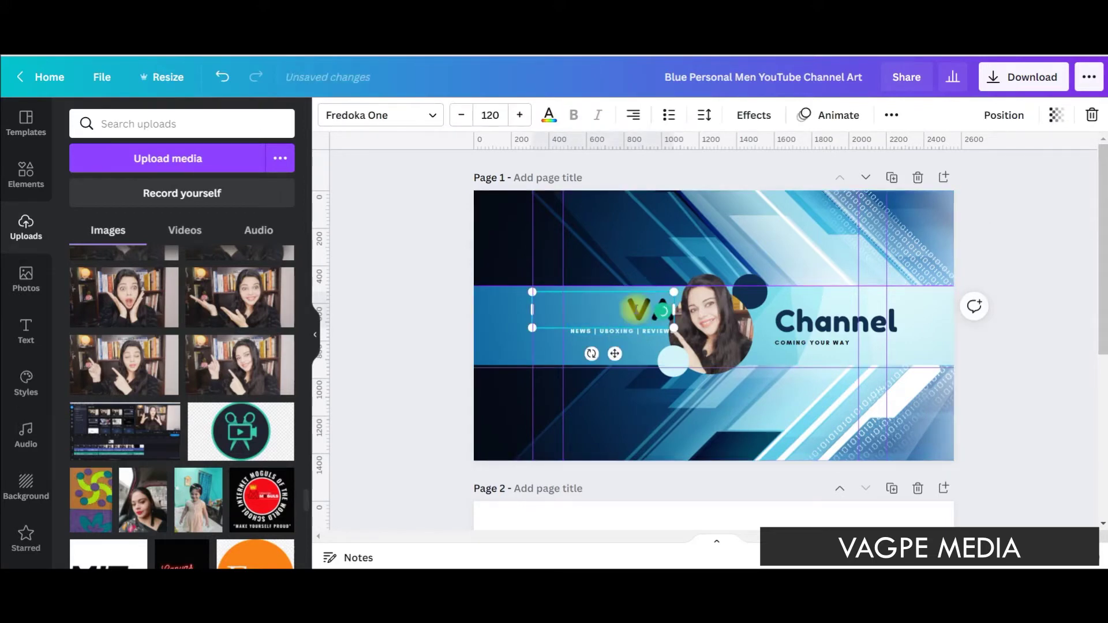
pyautogui.write('GPE')
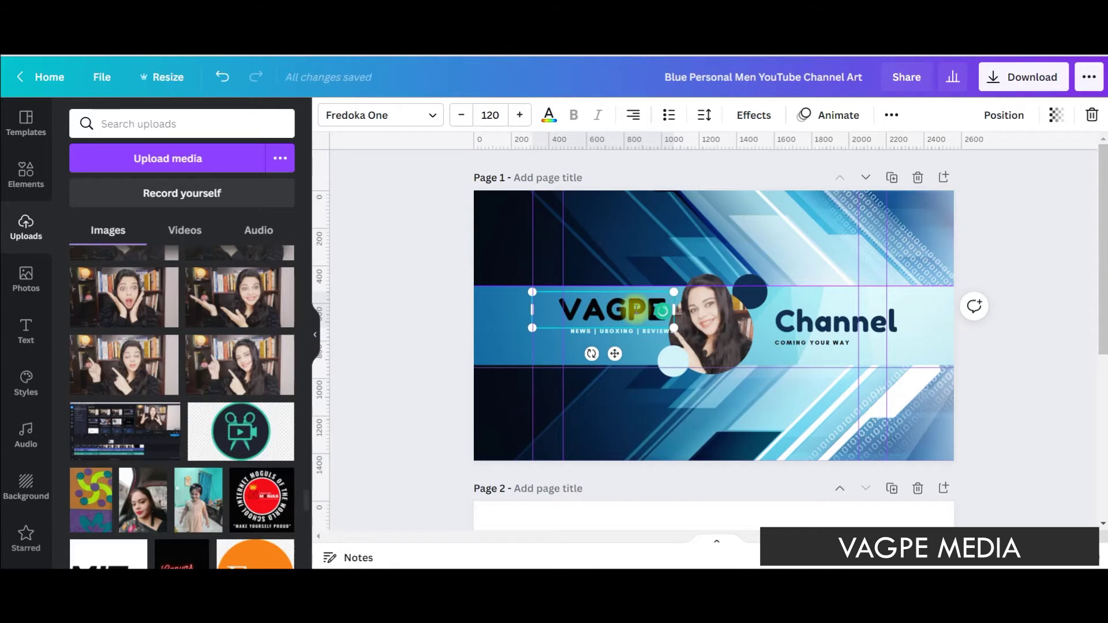
pyautogui.write(' MEDIA')
# Step: Remove the tagline below "VAGPE MEDIA", scale the heading down to font size 100, and position it within the band beside the portrait
pyautogui.click(570, 300)
pyautogui.moveTo(672, 279)
pyautogui.mouseDown()
pyautogui.moveTo(584, 283)
pyautogui.moveTo(662, 283)
pyautogui.mouseUp()
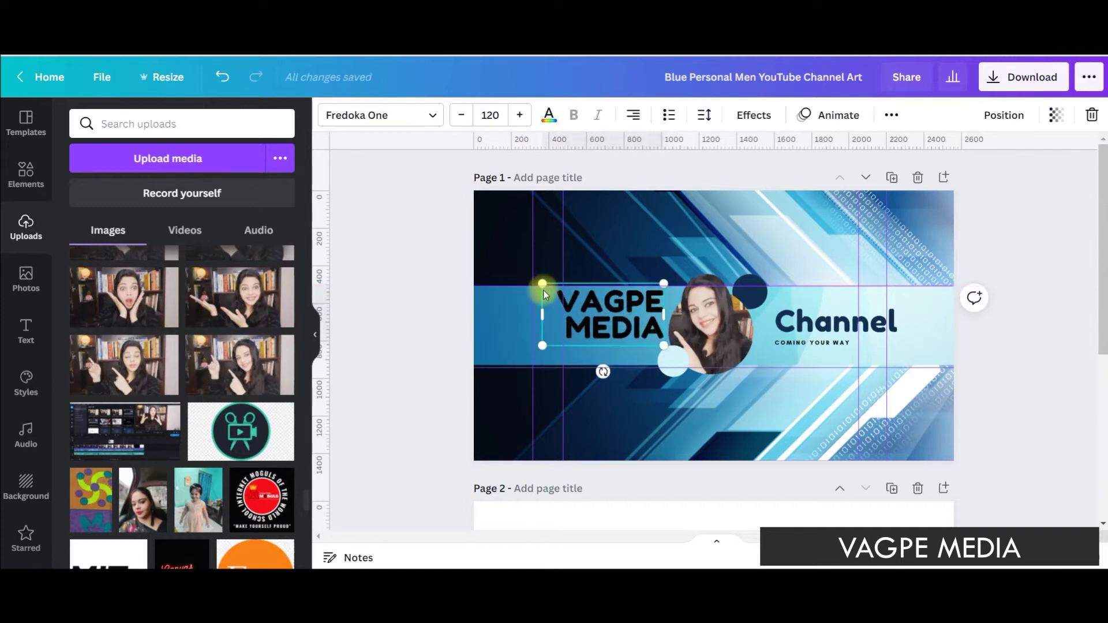
pyautogui.moveTo(541, 281); pyautogui.dragTo(563, 294)
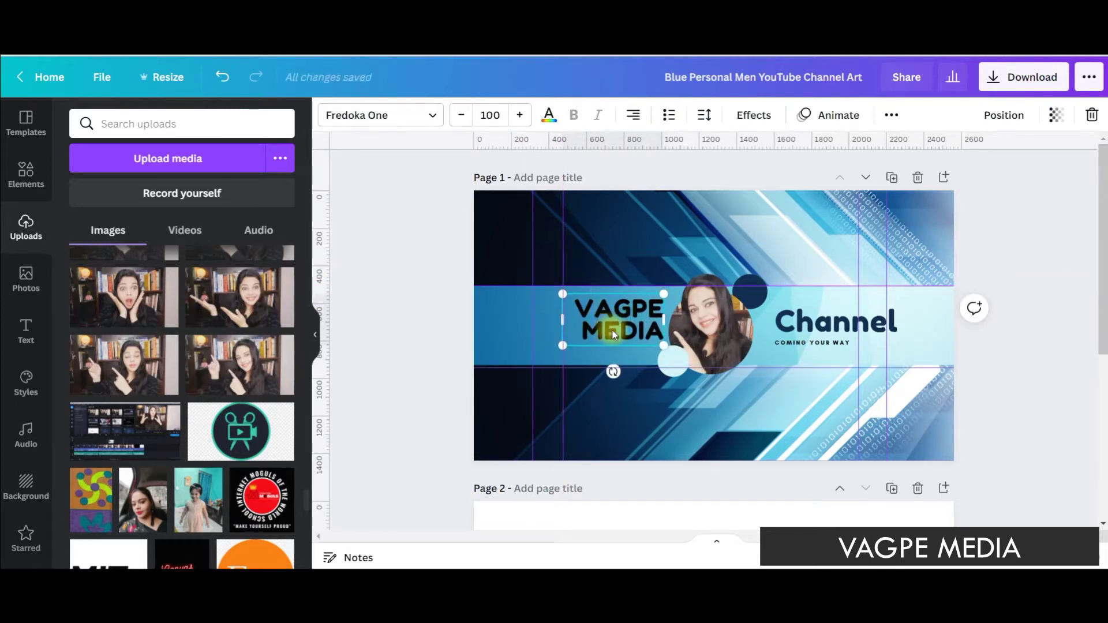
pyautogui.moveTo(618, 328); pyautogui.dragTo(618, 321)
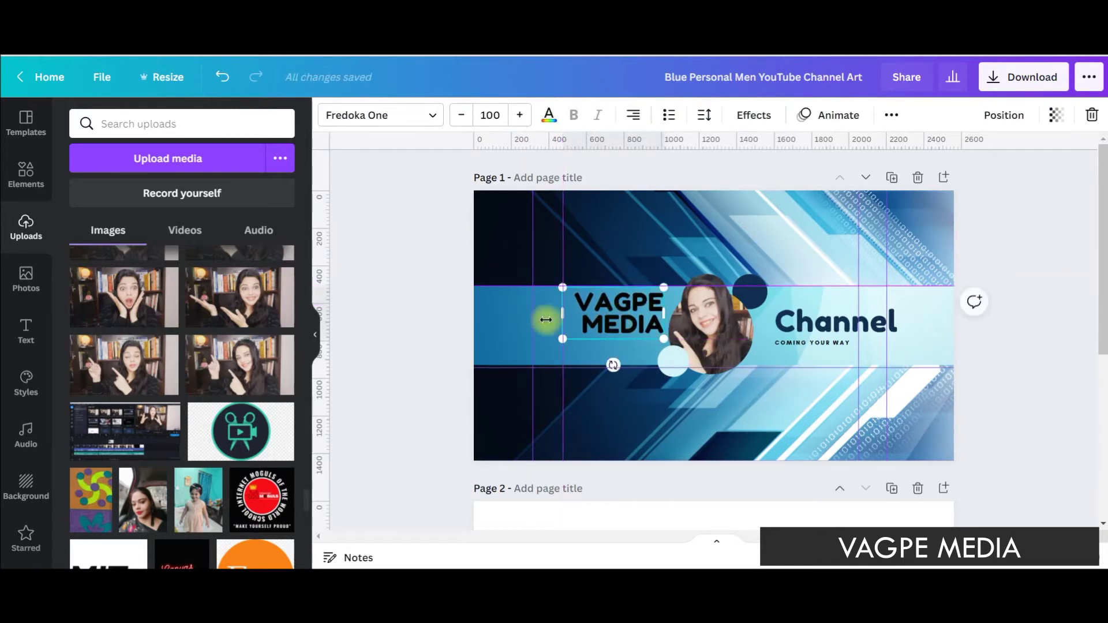
# Step: Ungroup the "Channel" heading and tagline, and replace them with "NEW GRAPHIC DESIGMIMG& VIDEO EDITING TUTORIAL" above a yellow "EVERY WEEK" label
pyautogui.click(830, 317)
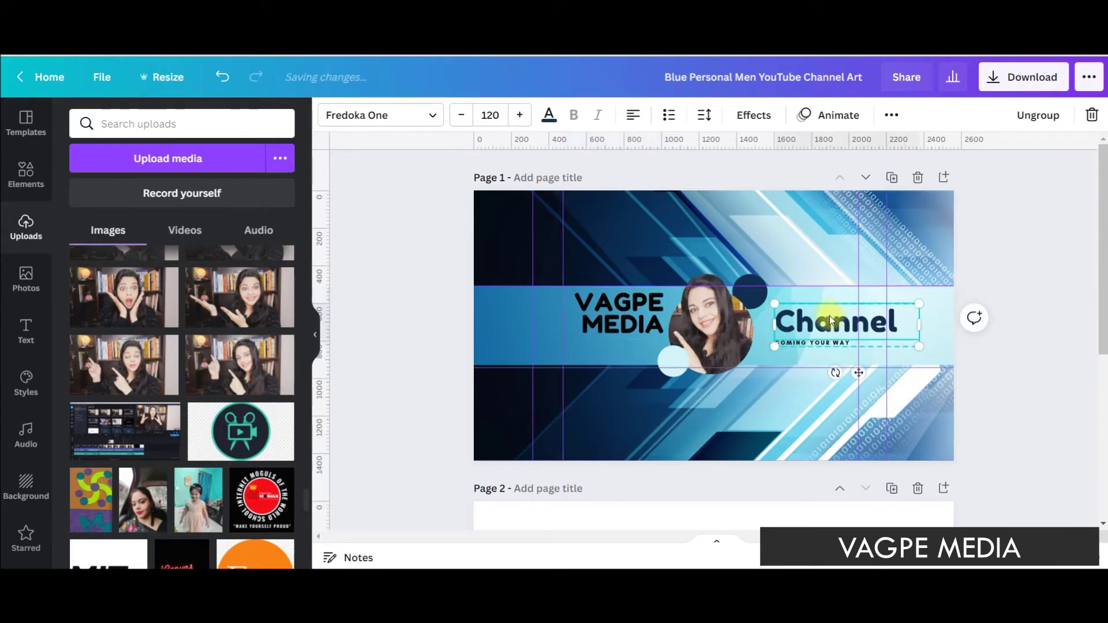
pyautogui.click(1037, 115)
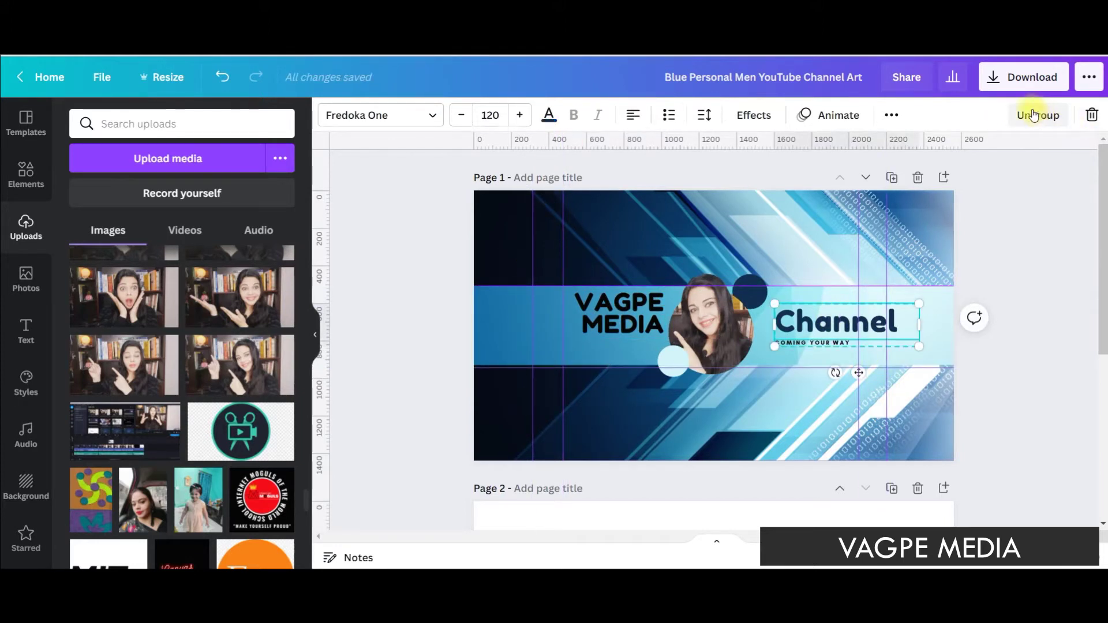
pyautogui.click(821, 324)
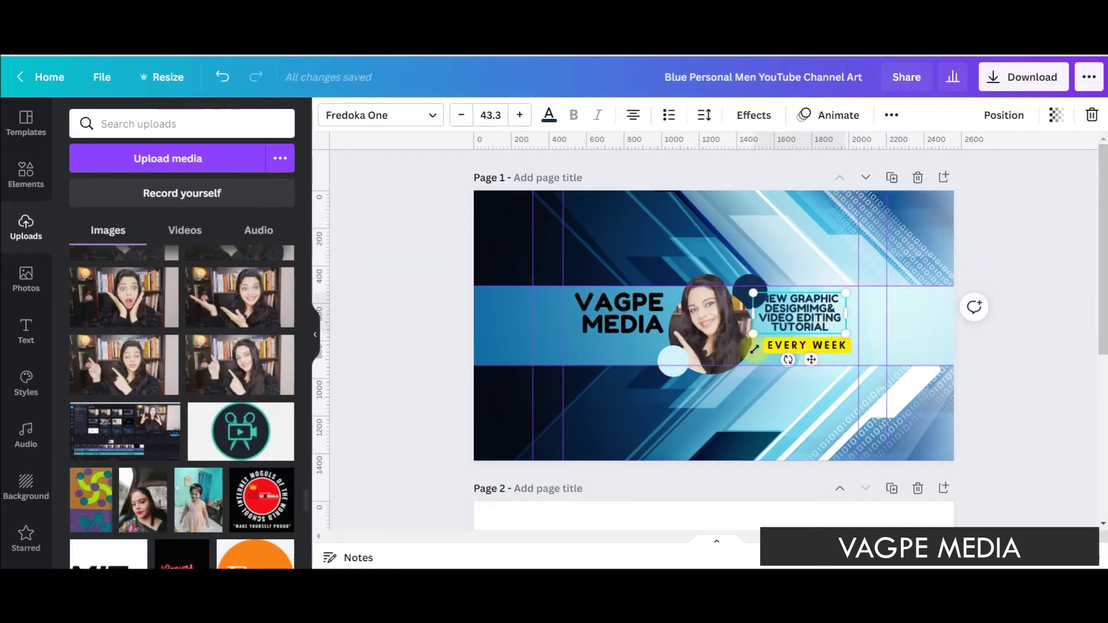
# Step: Search the elements for "BLOB" in place of "frame"
pyautogui.click(28, 176)
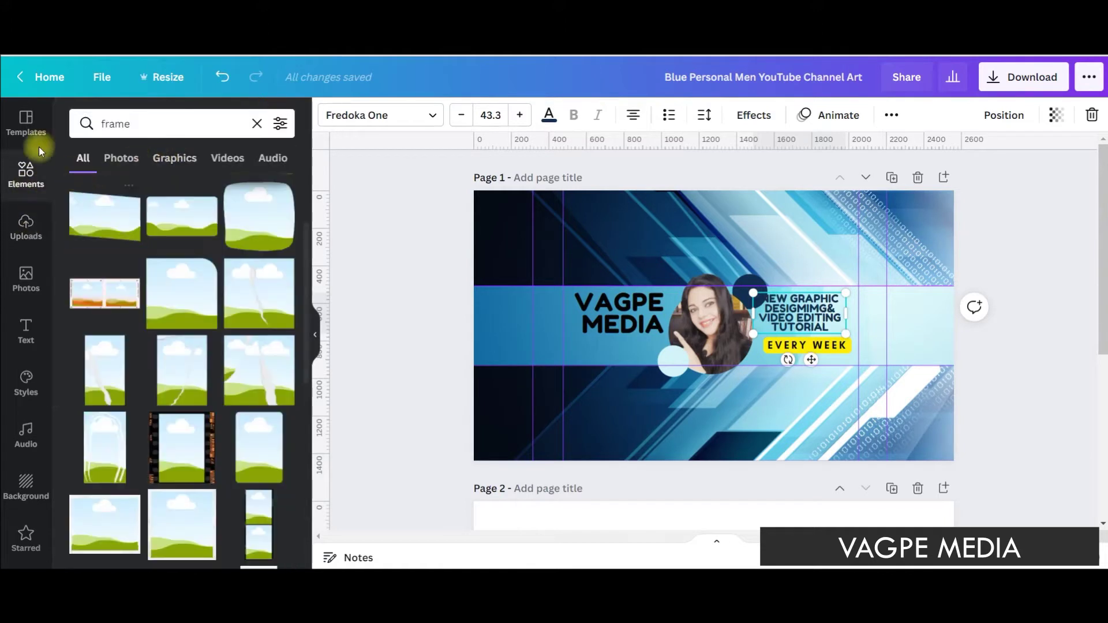
pyautogui.click(155, 125)
pyautogui.write('BLO')
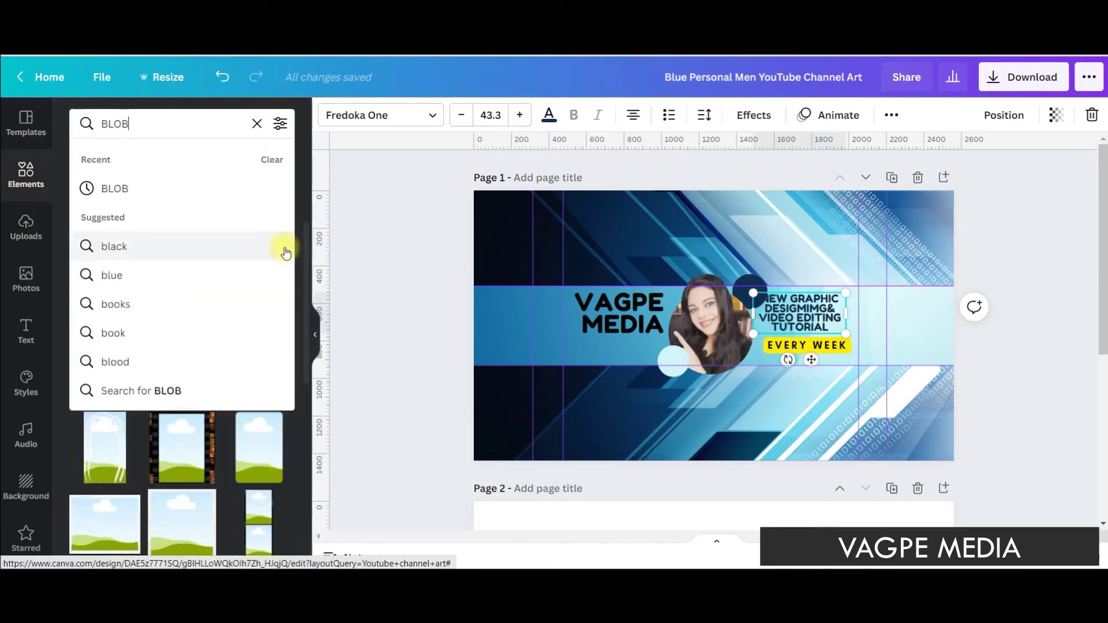
pyautogui.write('B')
pyautogui.press('Return')
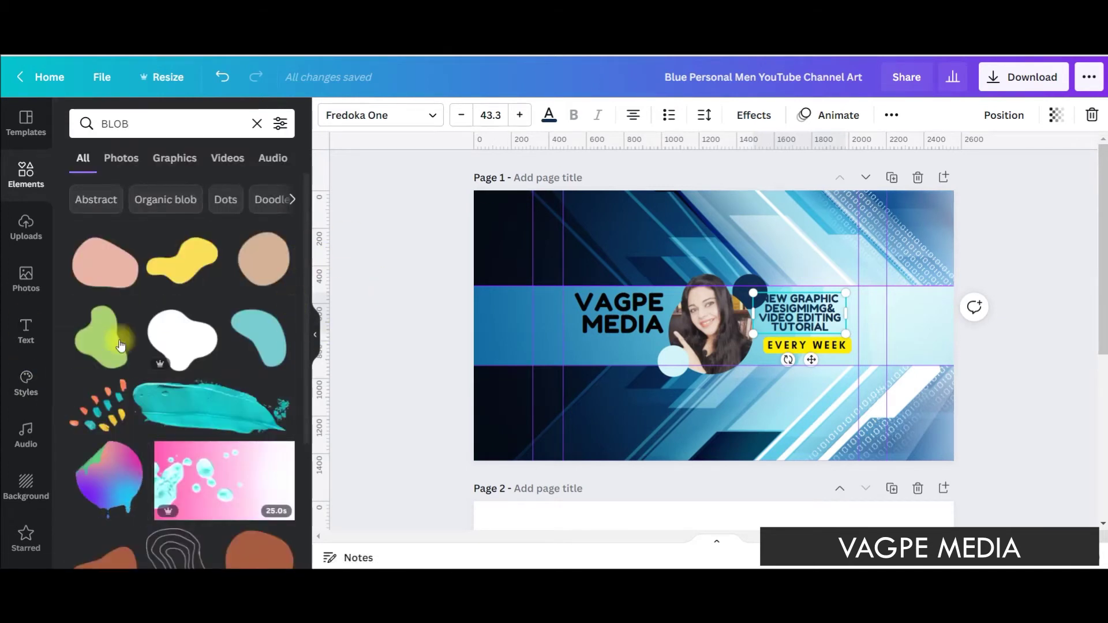
# Step: Insert the yellow blob shape, rotate it, and place it behind the graphic design and video editing tutorial text
pyautogui.click(192, 267)
pyautogui.moveTo(793, 273); pyautogui.dragTo(728, 316)
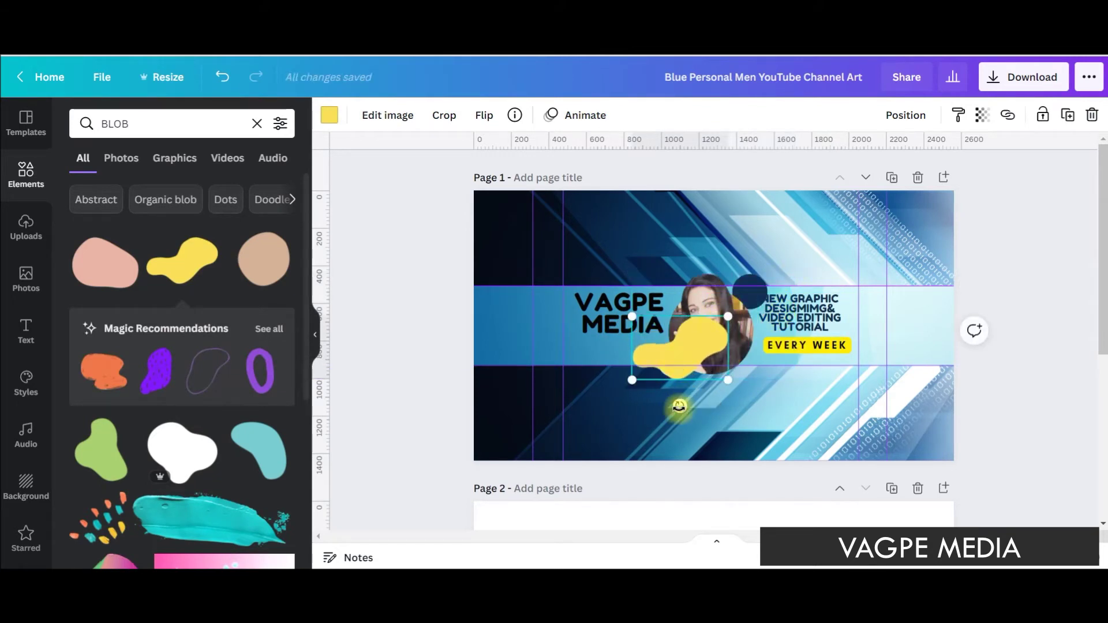
pyautogui.moveTo(679, 407); pyautogui.dragTo(655, 399)
pyautogui.moveTo(699, 352); pyautogui.dragTo(815, 320)
pyautogui.scroll(-2, 883, 323)
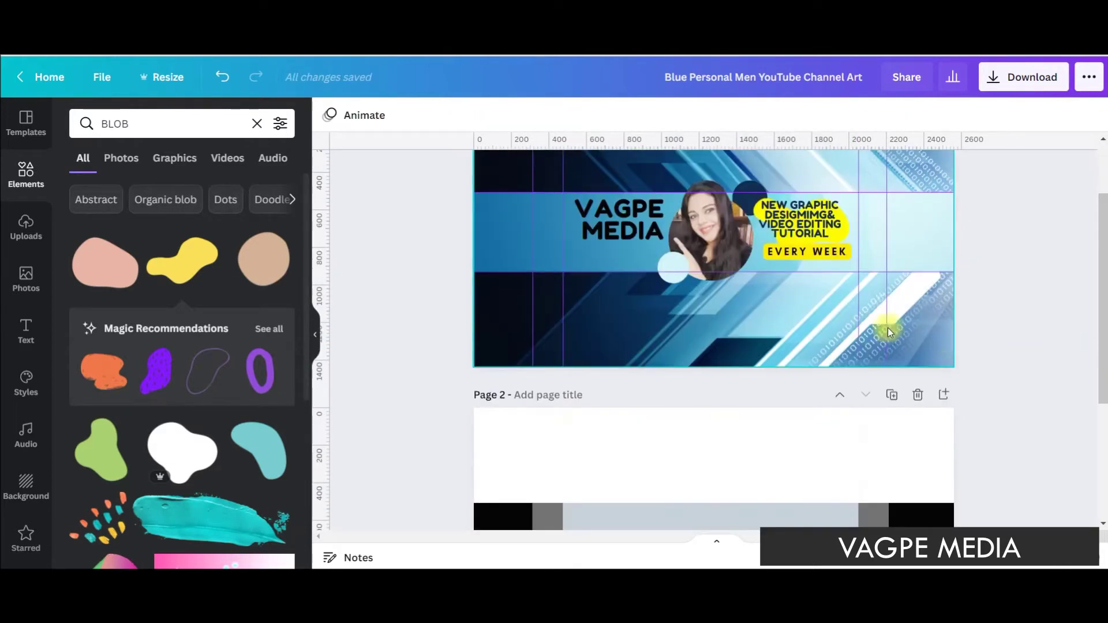
# Step: Set the background colour of the "EVERY WEEK" label to the bright yellow from the document colours
pyautogui.click(806, 251)
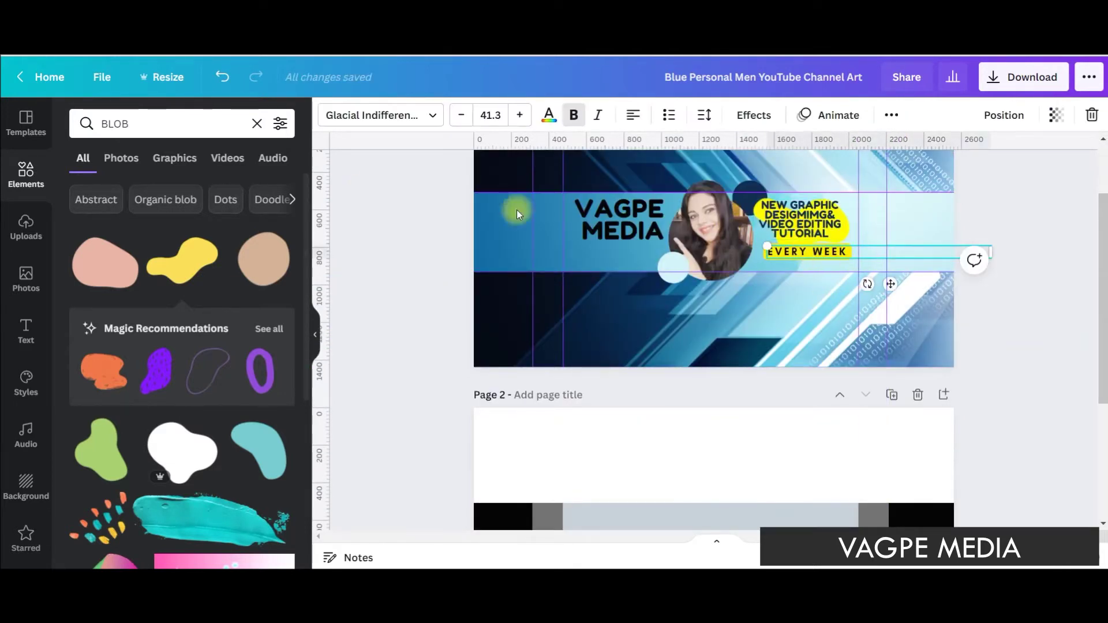
pyautogui.click(751, 116)
pyautogui.scroll(-3, 173, 395)
pyautogui.click(277, 414)
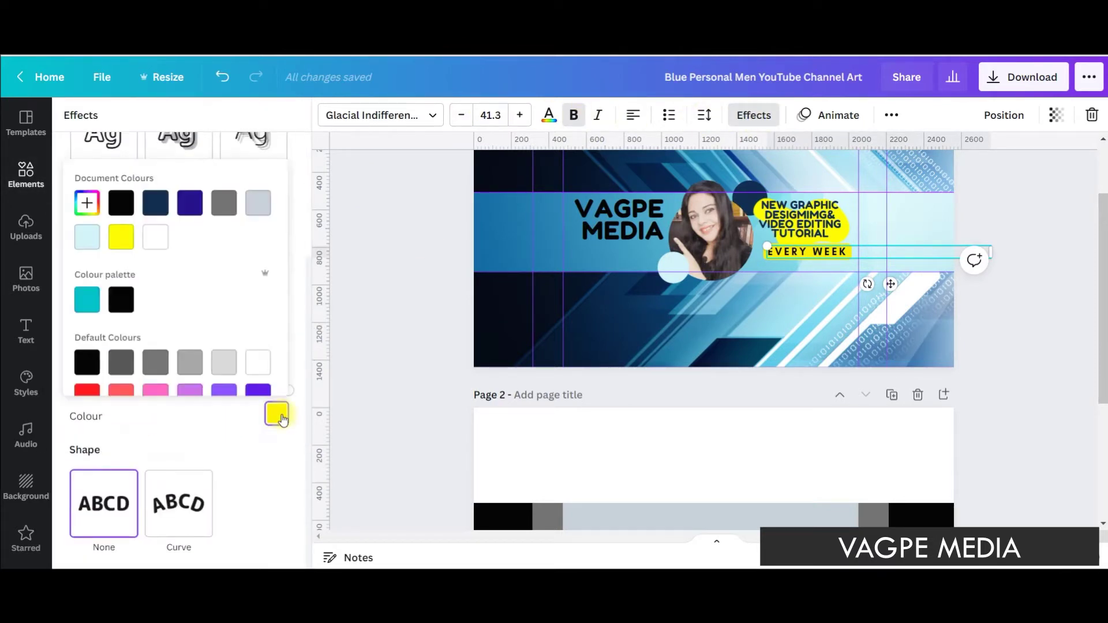
pyautogui.click(121, 239)
pyautogui.click(369, 287)
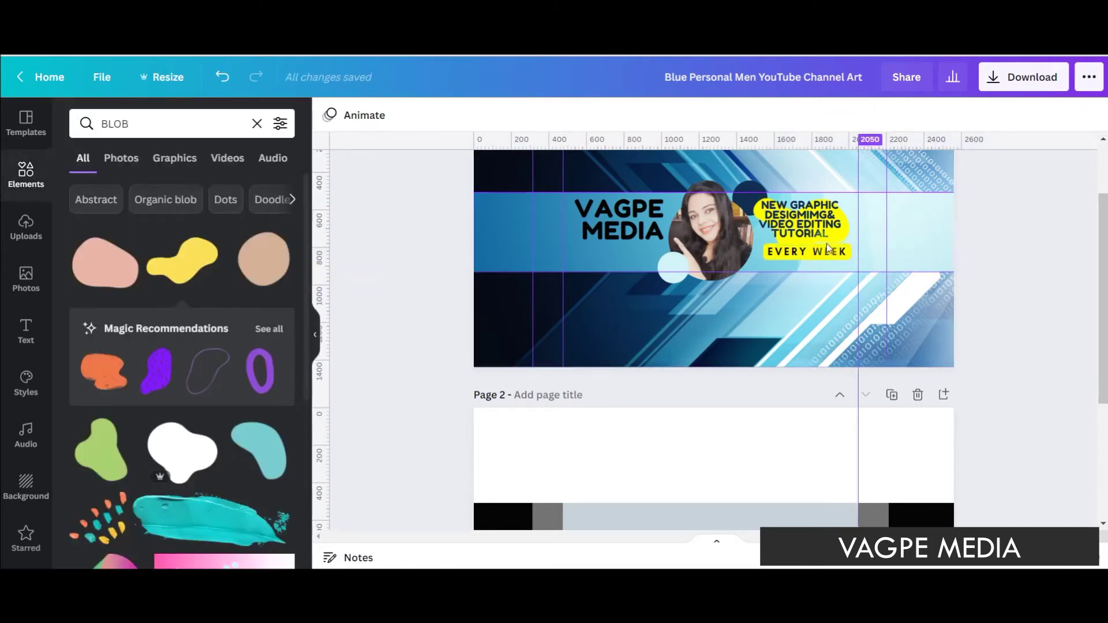
# Step: Move the "EVERY WEEK" label slightly down below the yellow blob, and nudge the "VAGPE MEDIA" heading slightly up within the band
pyautogui.moveTo(812, 253); pyautogui.dragTo(813, 258)
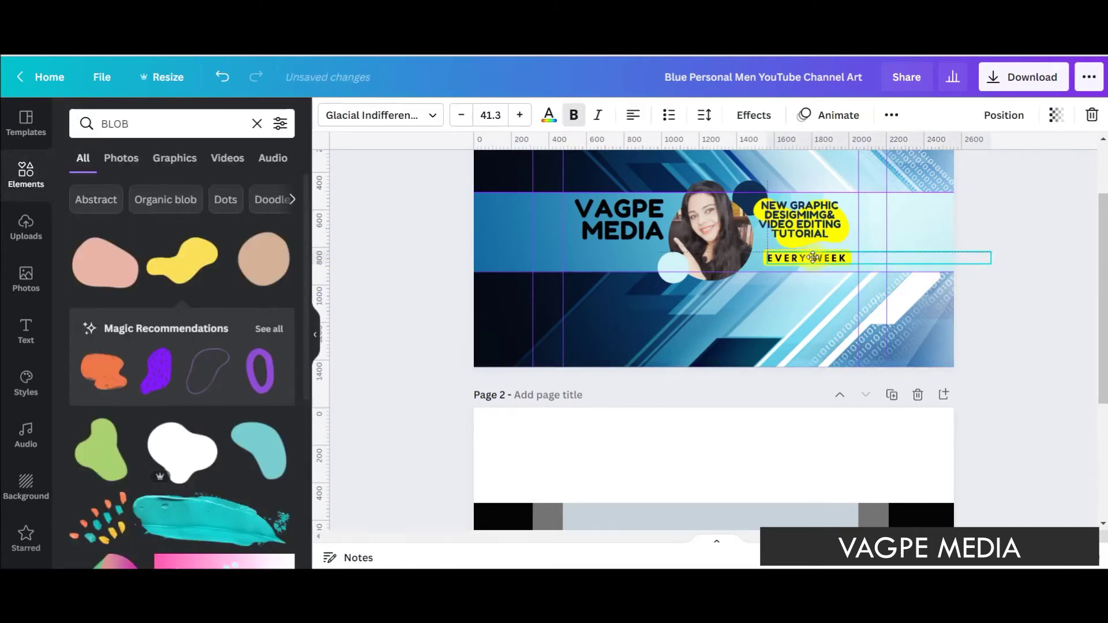
pyautogui.click(1032, 314)
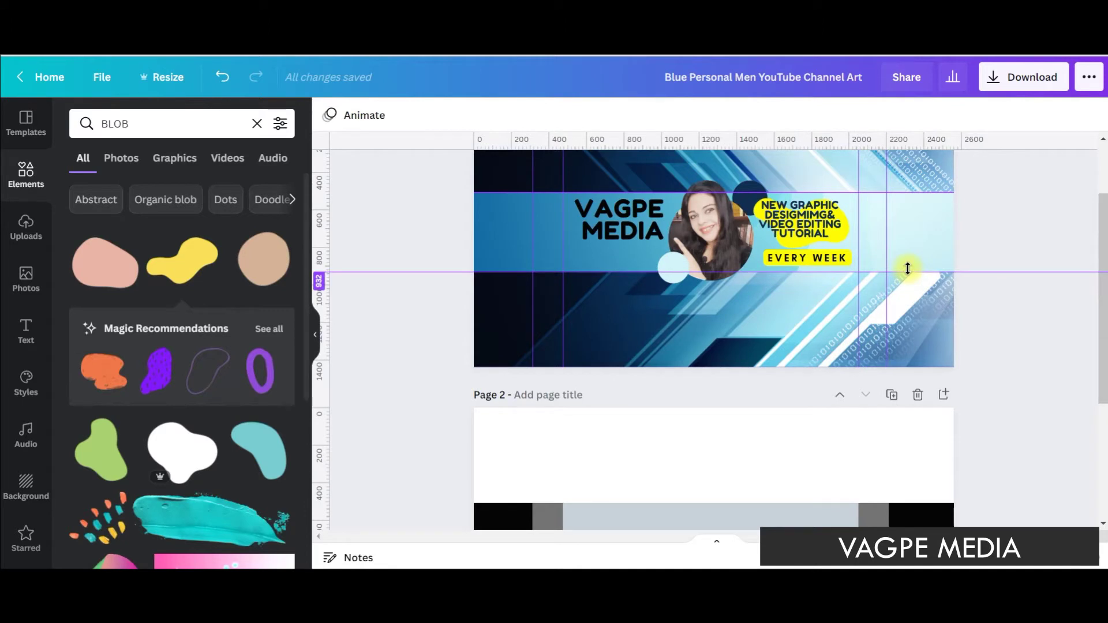
pyautogui.moveTo(612, 224); pyautogui.dragTo(605, 223)
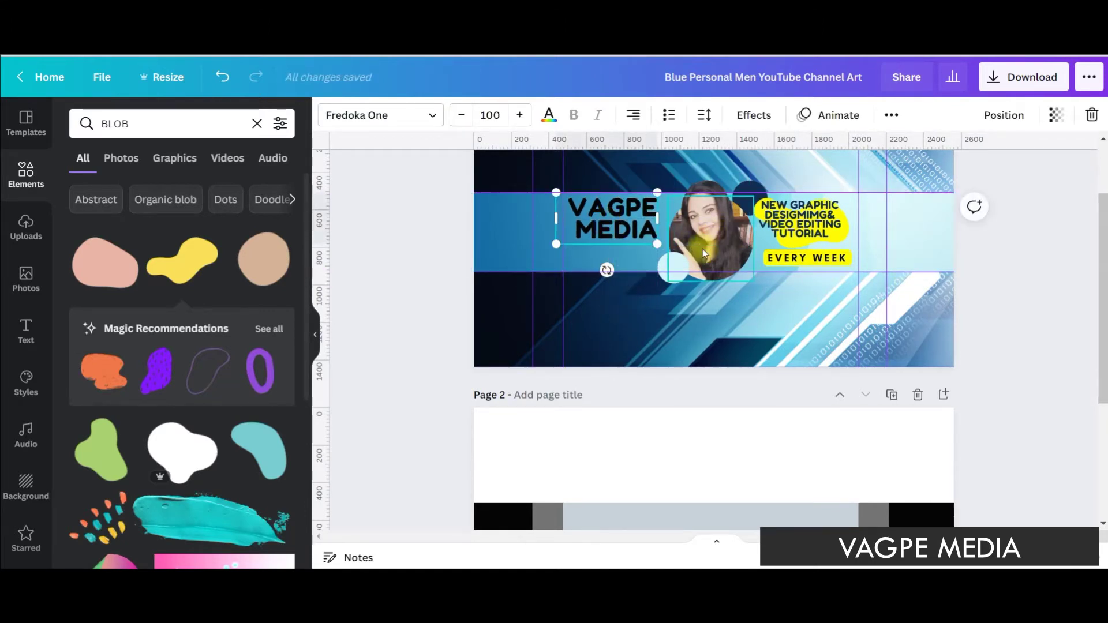
pyautogui.moveTo(617, 222); pyautogui.dragTo(623, 222)
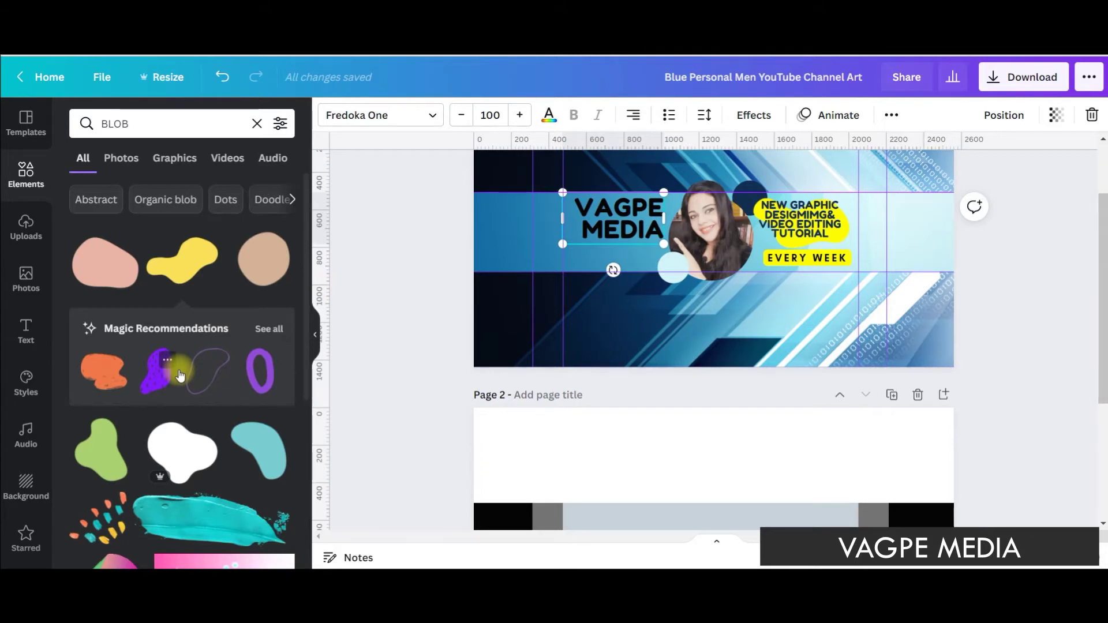
# Step: Search the elements for "CANVA LOGO", insert the round Canva logo, and scale it down below the "VAGPE MEDIA" heading
pyautogui.click(120, 123)
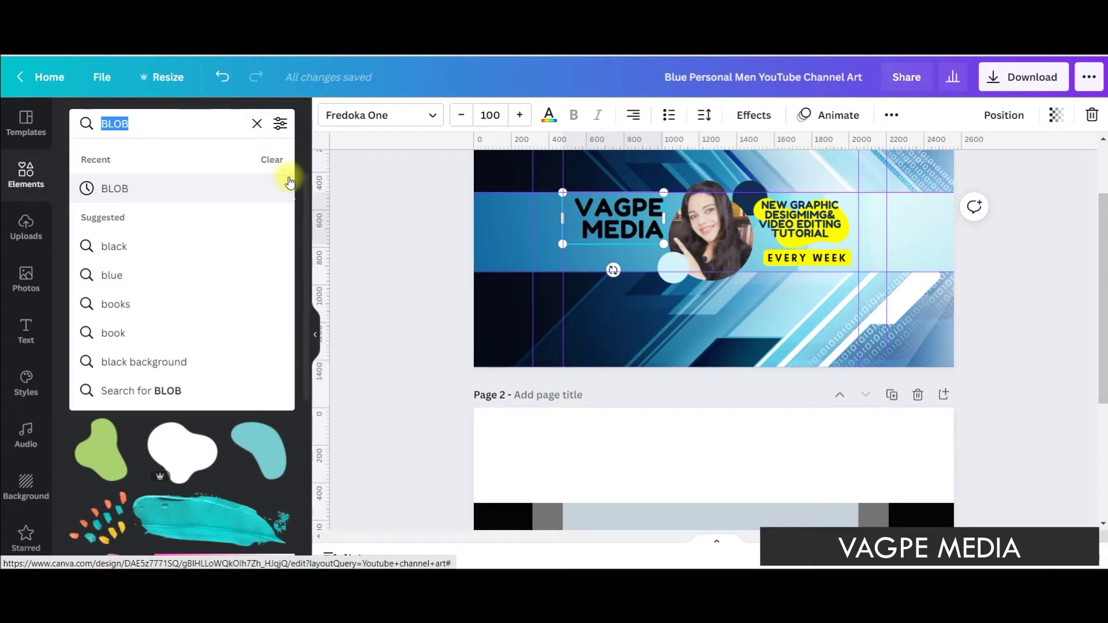
pyautogui.write('C')
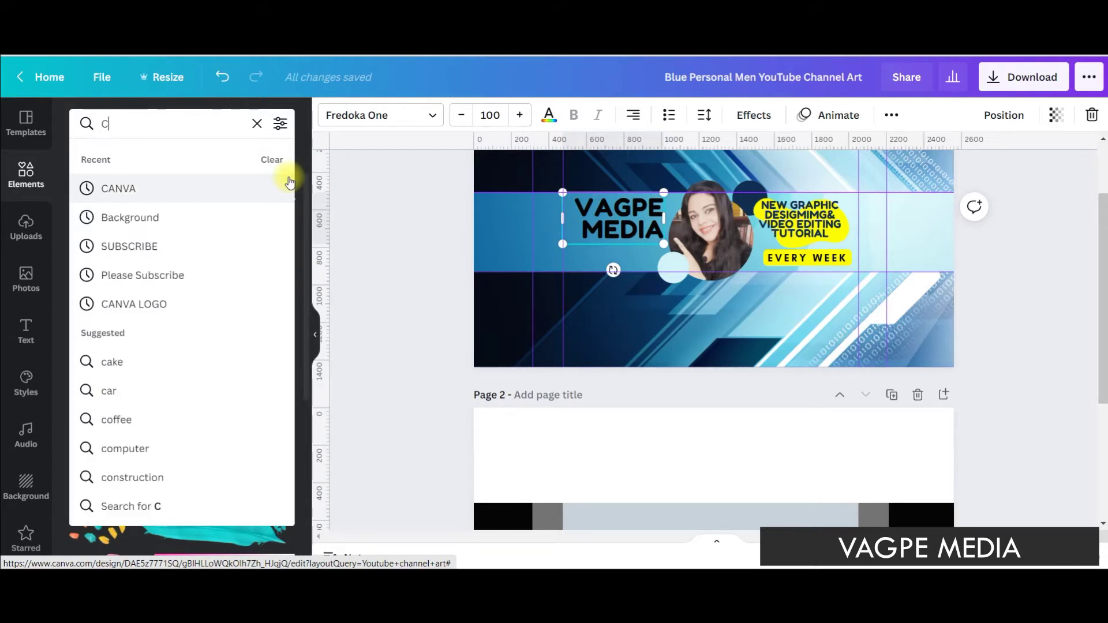
pyautogui.write('ANVA')
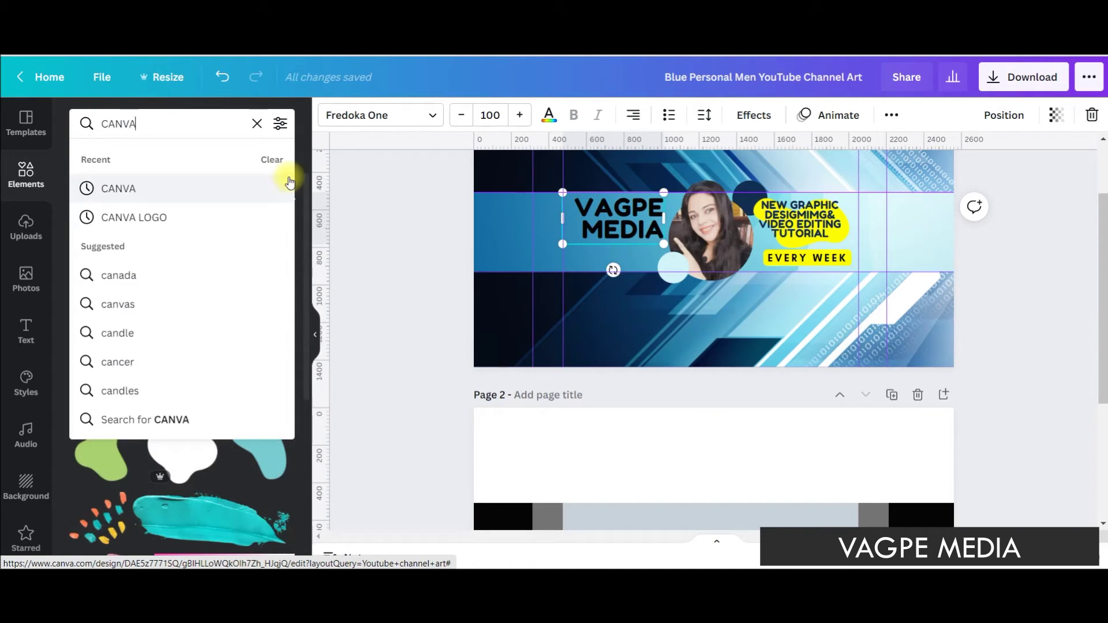
pyautogui.click(138, 218)
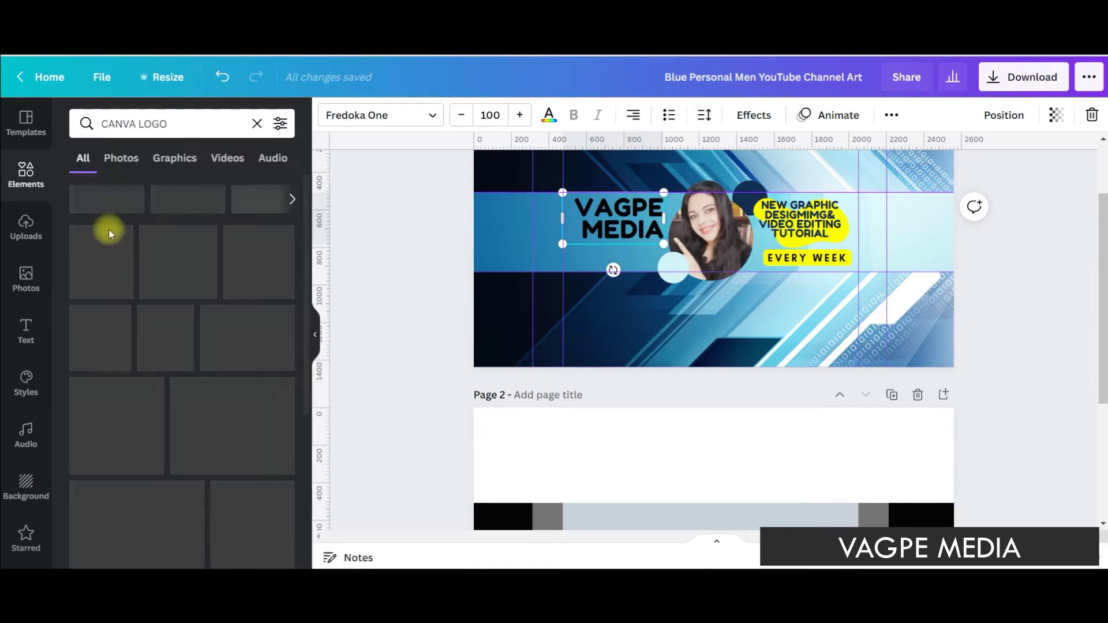
pyautogui.click(121, 299)
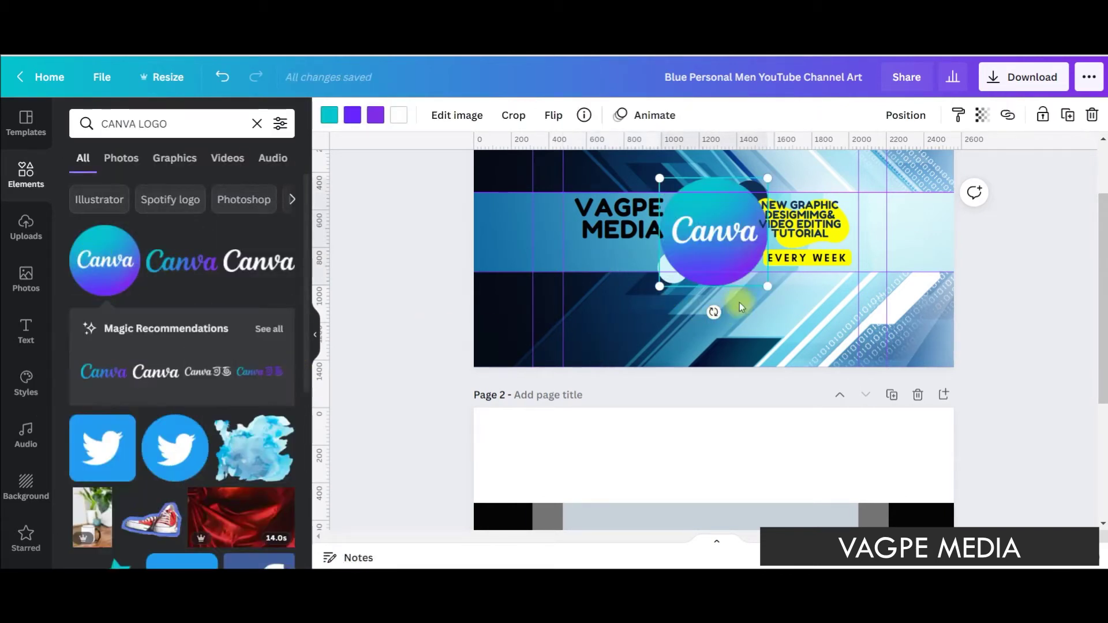
pyautogui.moveTo(764, 293); pyautogui.dragTo(603, 295)
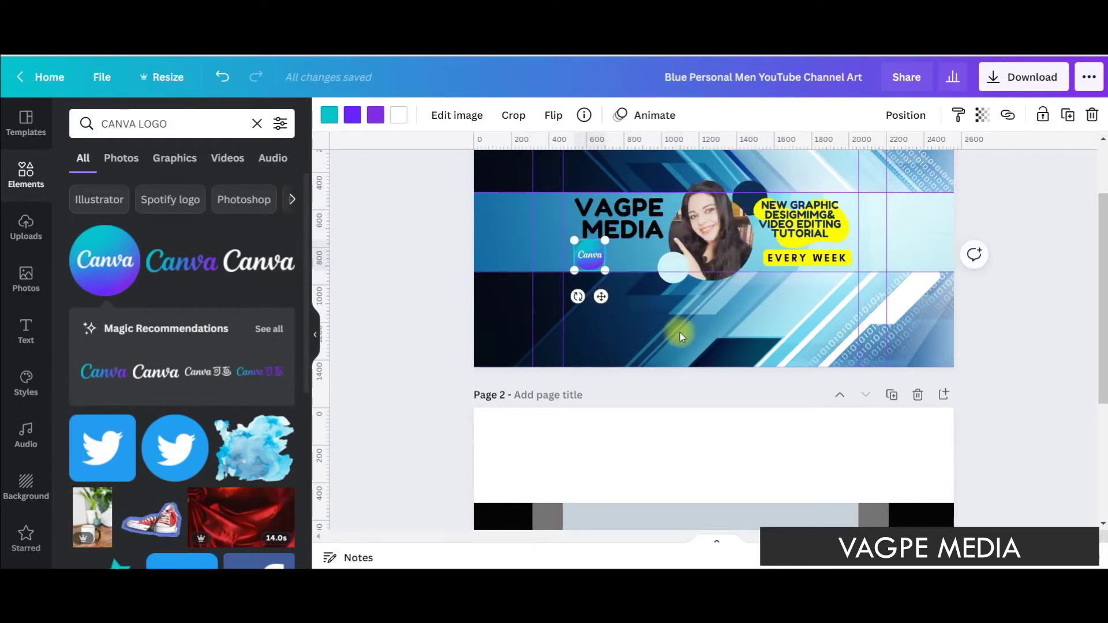
pyautogui.click(586, 337)
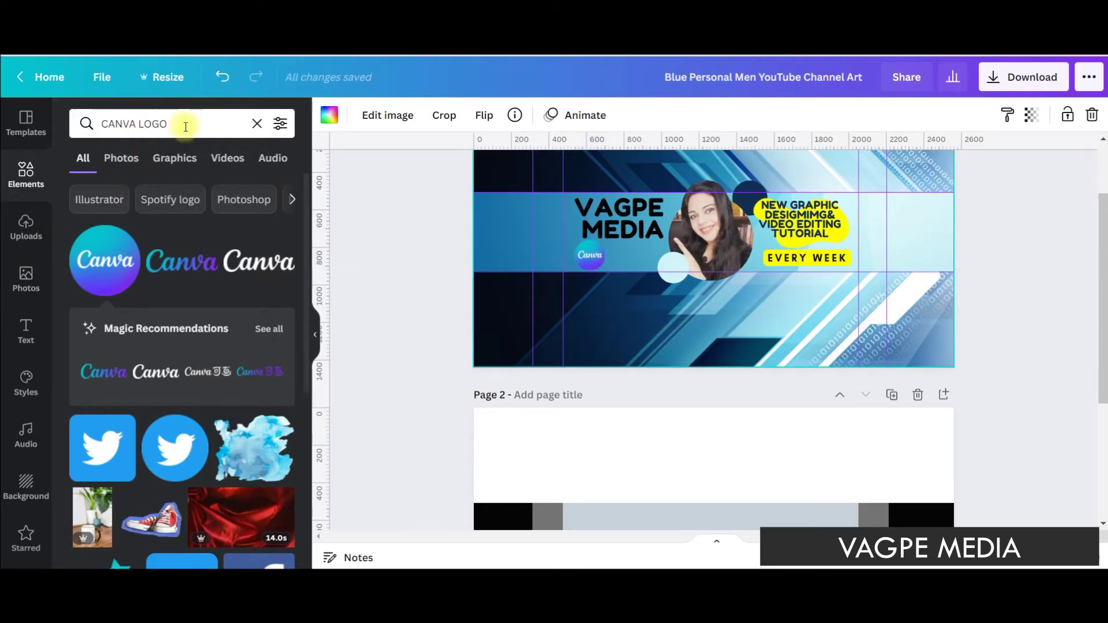
# Step: Insert the round scissors-and-camera logo from the uploads and remove its checkered background
pyautogui.click(26, 228)
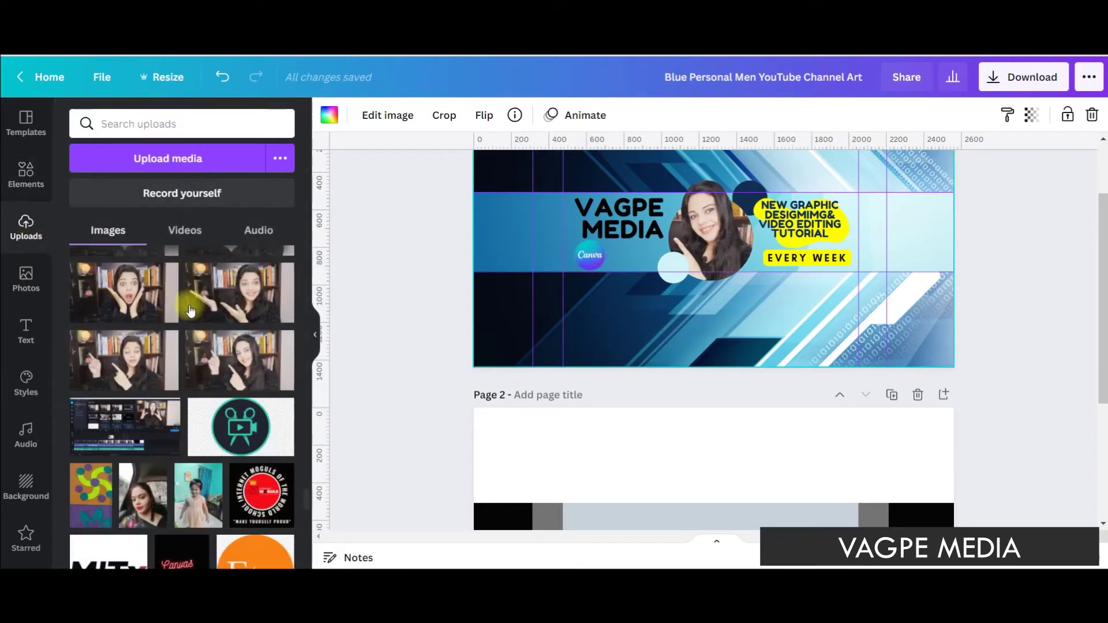
pyautogui.scroll(-2, 249, 365)
pyautogui.click(250, 365)
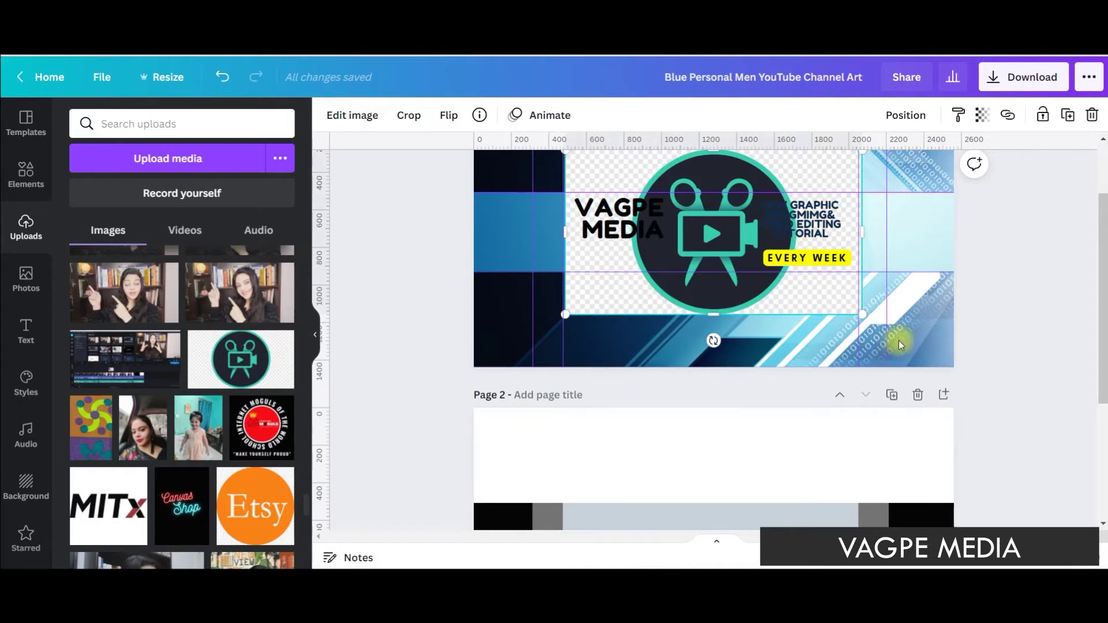
pyautogui.moveTo(787, 300); pyautogui.dragTo(789, 339)
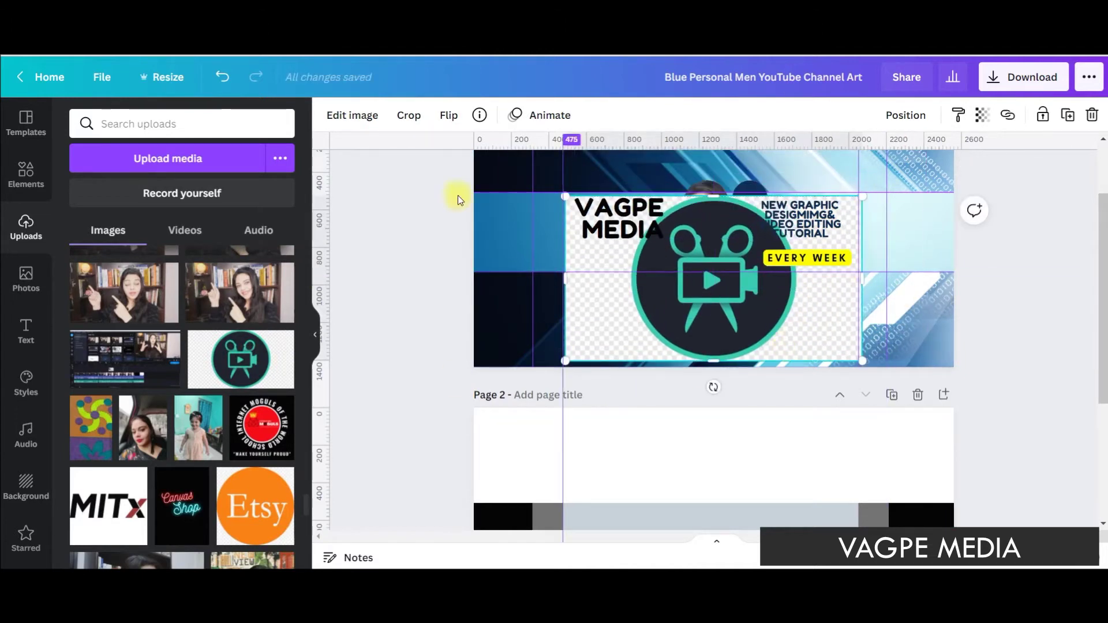
pyautogui.click(358, 116)
pyautogui.click(117, 239)
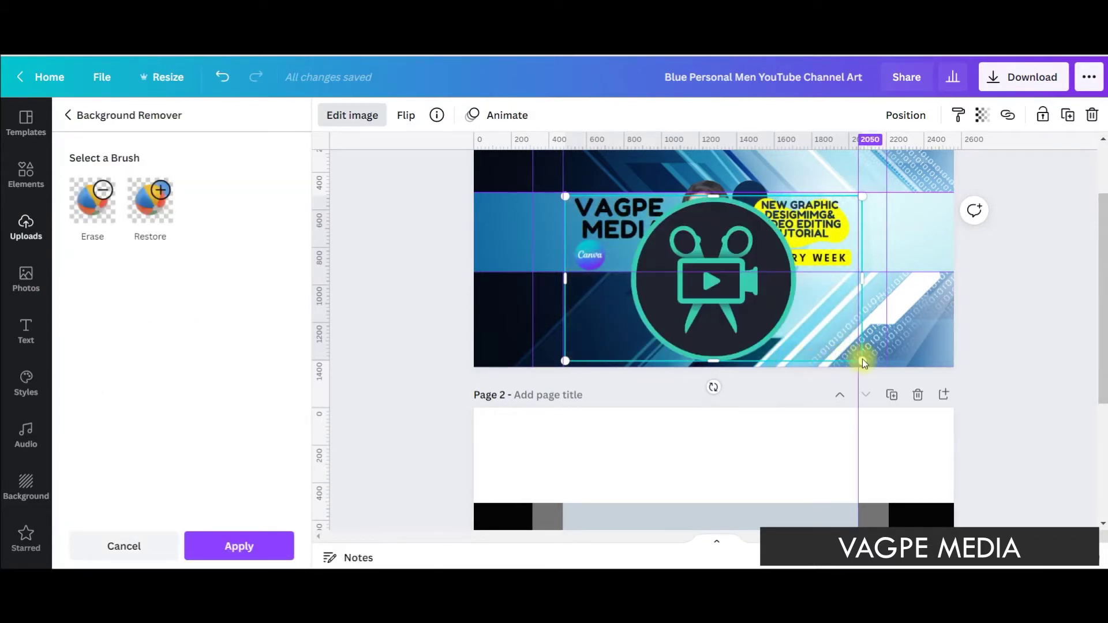
# Step: Trim the empty sides of the scissors-and-camera logo, scale it down, and place it beside the Canva logo
pyautogui.moveTo(863, 283); pyautogui.dragTo(800, 282)
pyautogui.moveTo(564, 279)
pyautogui.mouseDown()
pyautogui.moveTo(628, 278)
pyautogui.moveTo(564, 280)
pyautogui.mouseUp()
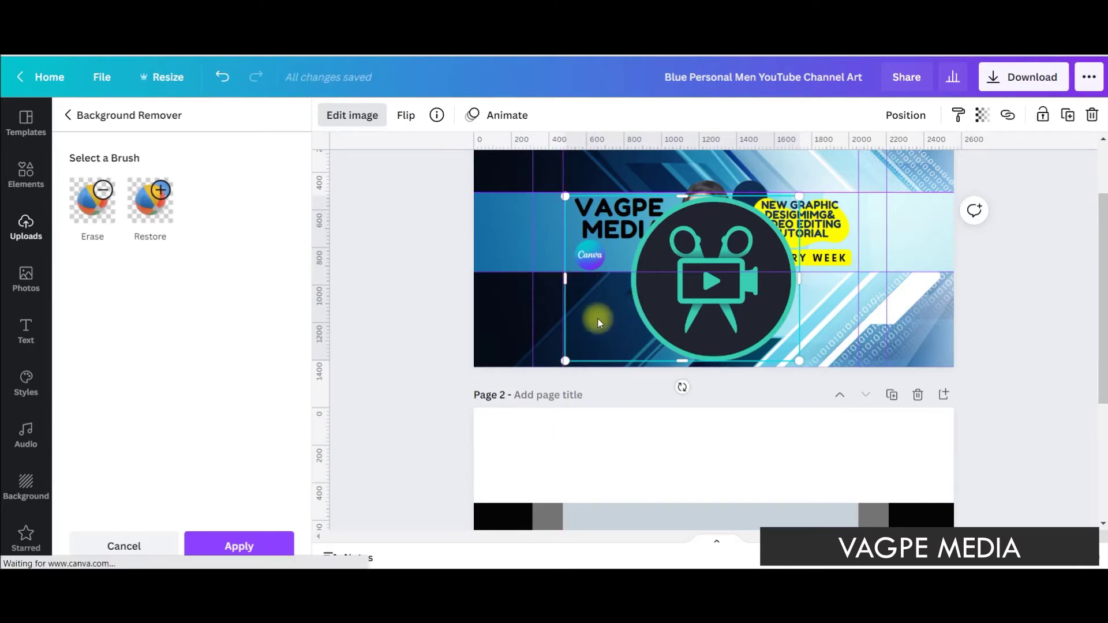
pyautogui.moveTo(565, 361); pyautogui.dragTo(693, 294)
pyautogui.moveTo(683, 246); pyautogui.dragTo(712, 245)
pyautogui.moveTo(803, 292); pyautogui.dragTo(644, 297)
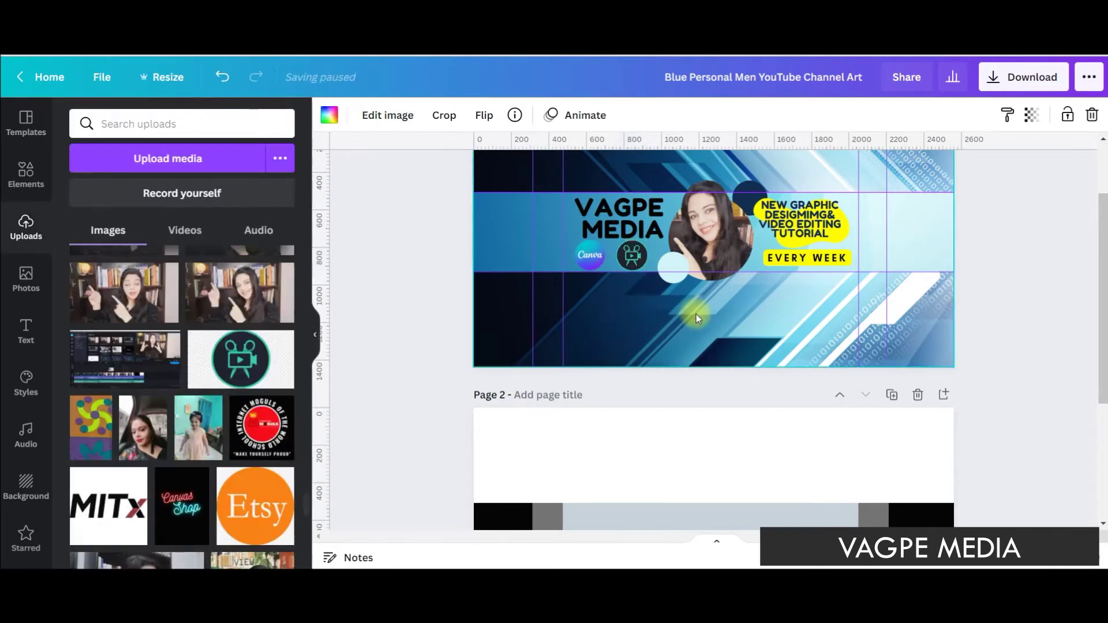
# Step: Shift the Canva and scissors-and-camera logos slightly to the right so they sit under the "VAGPE MEDIA" heading
pyautogui.moveTo(646, 298); pyautogui.dragTo(616, 298)
pyautogui.click(597, 264)
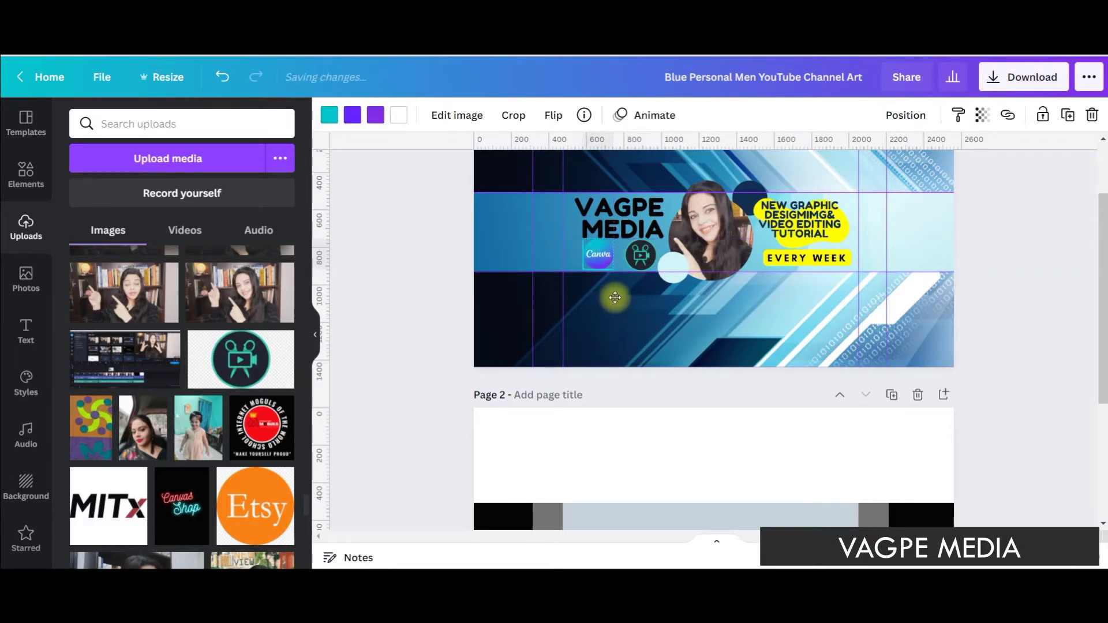
pyautogui.click(689, 315)
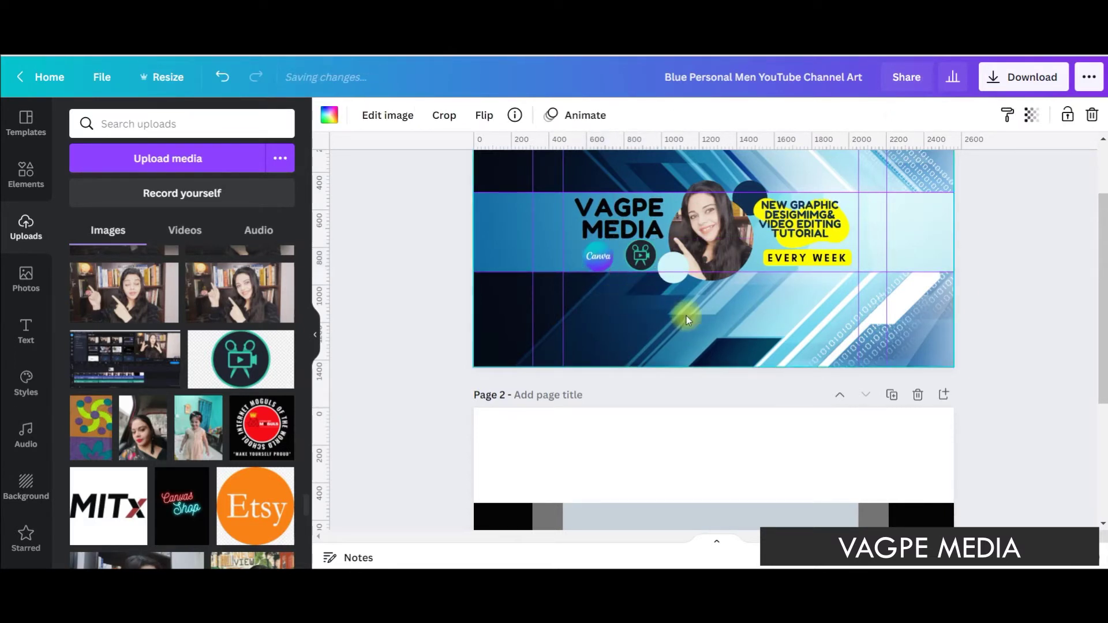
pyautogui.click(597, 265)
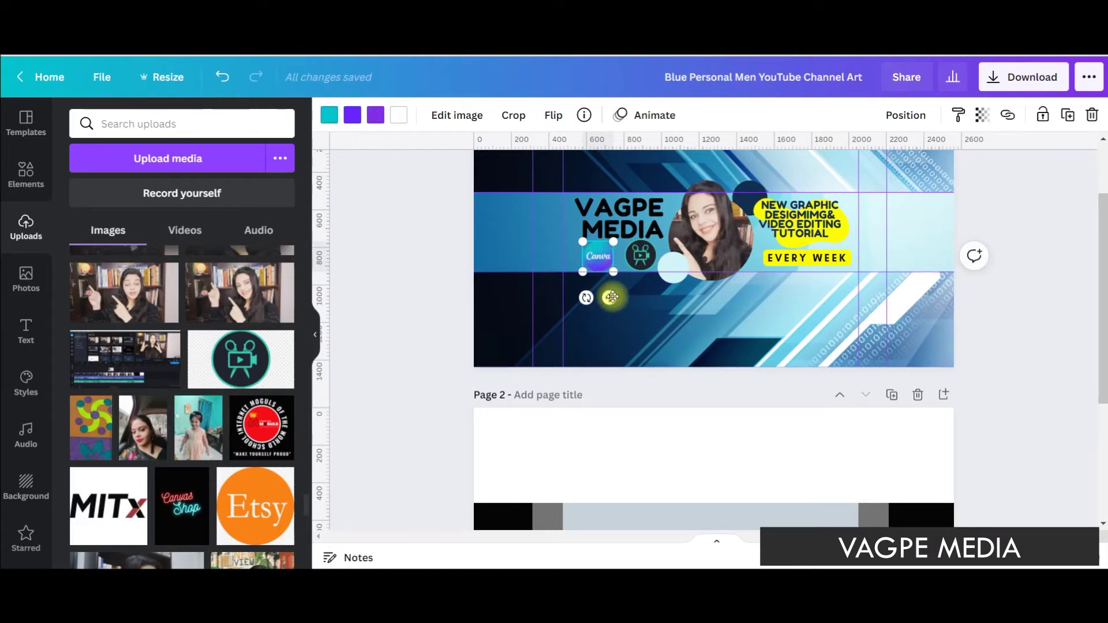
pyautogui.click(660, 314)
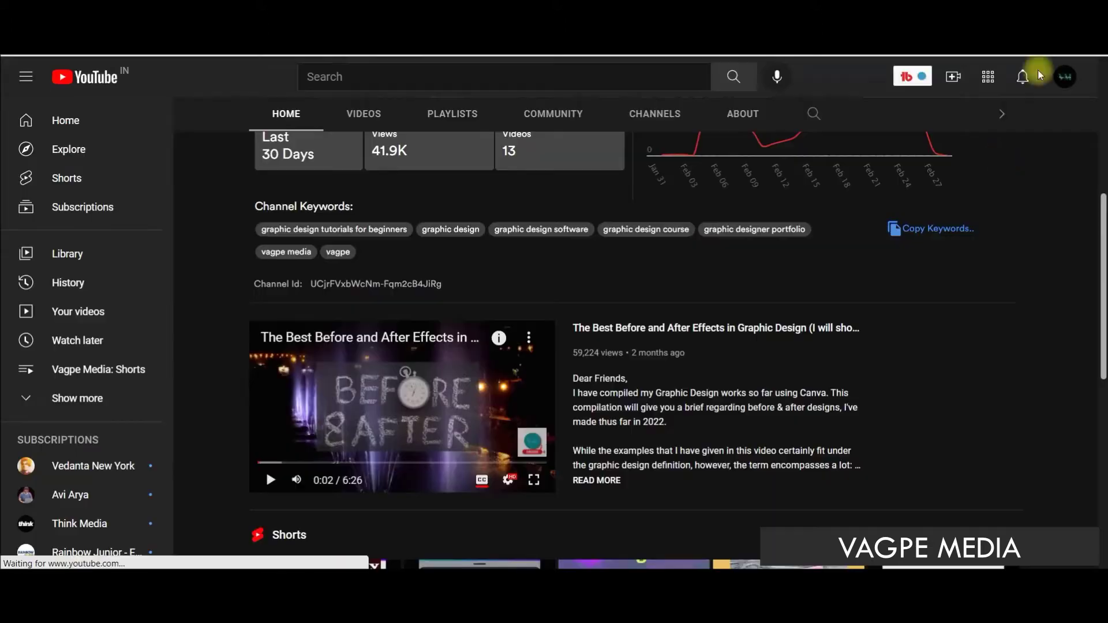
# Step: Search the elements for "BLOB" again, insert the green blob, and recolour it with the document's bright yellow
pyautogui.scroll(6, 946, 211)
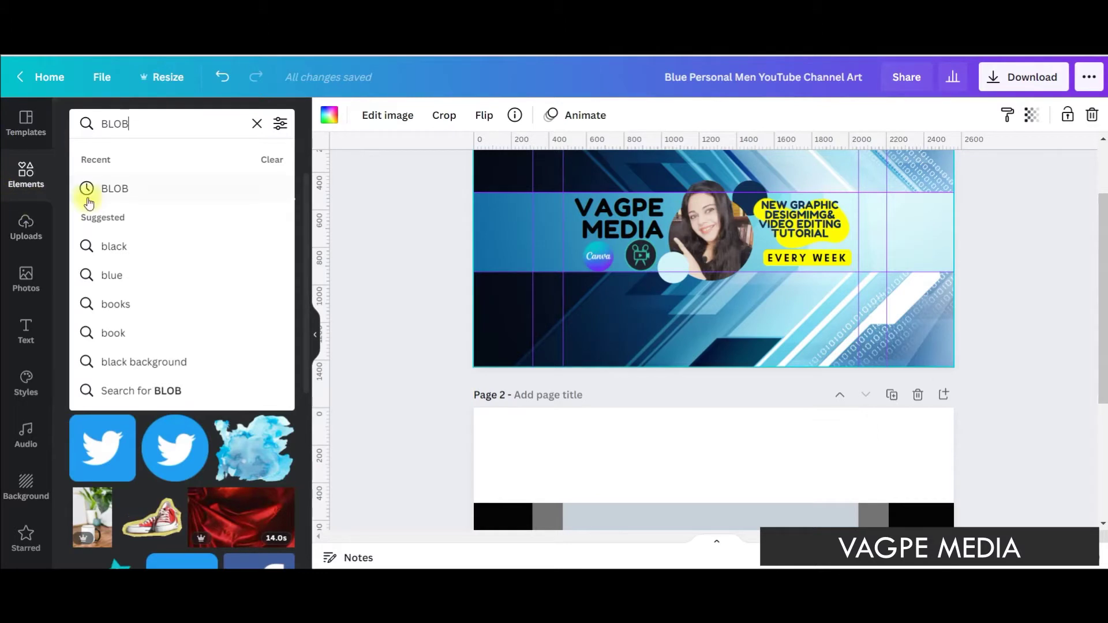
pyautogui.click(98, 185)
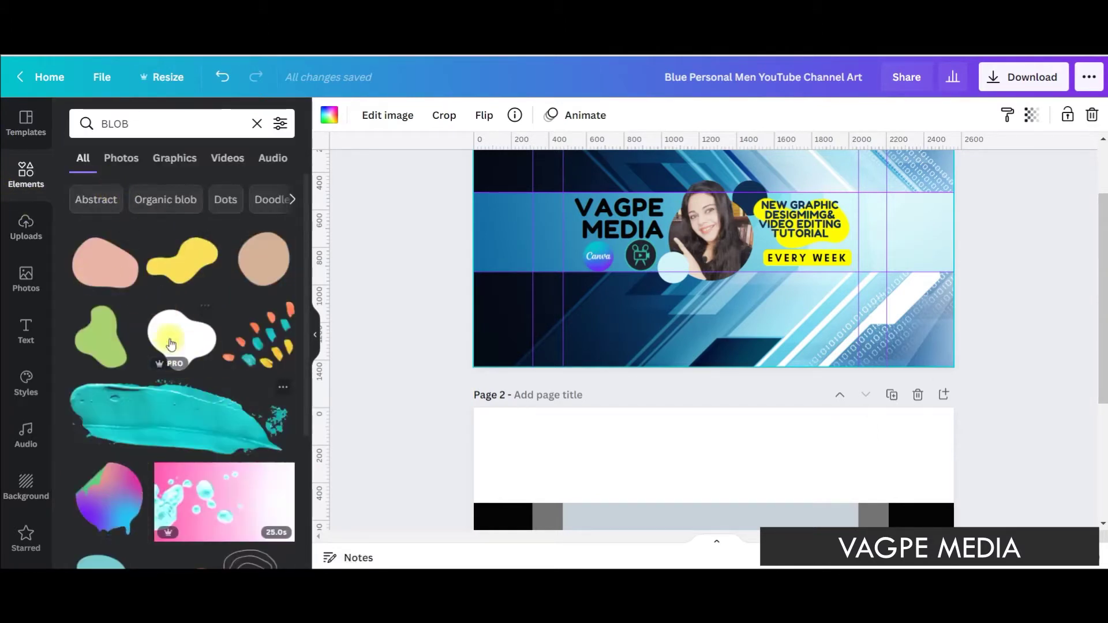
pyautogui.click(101, 335)
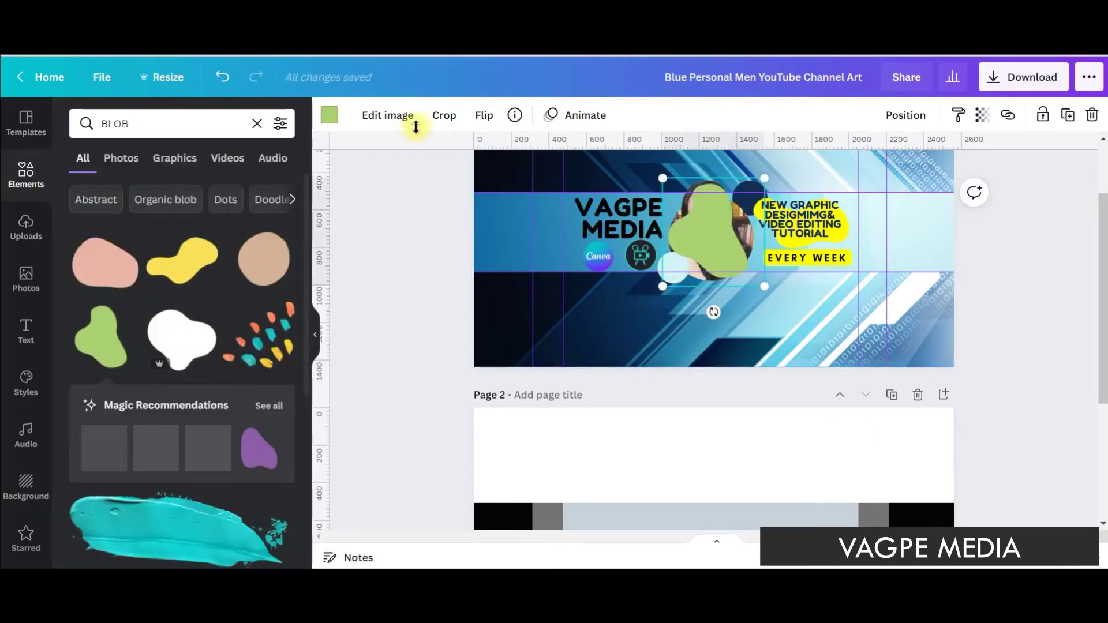
pyautogui.click(328, 116)
pyautogui.click(278, 229)
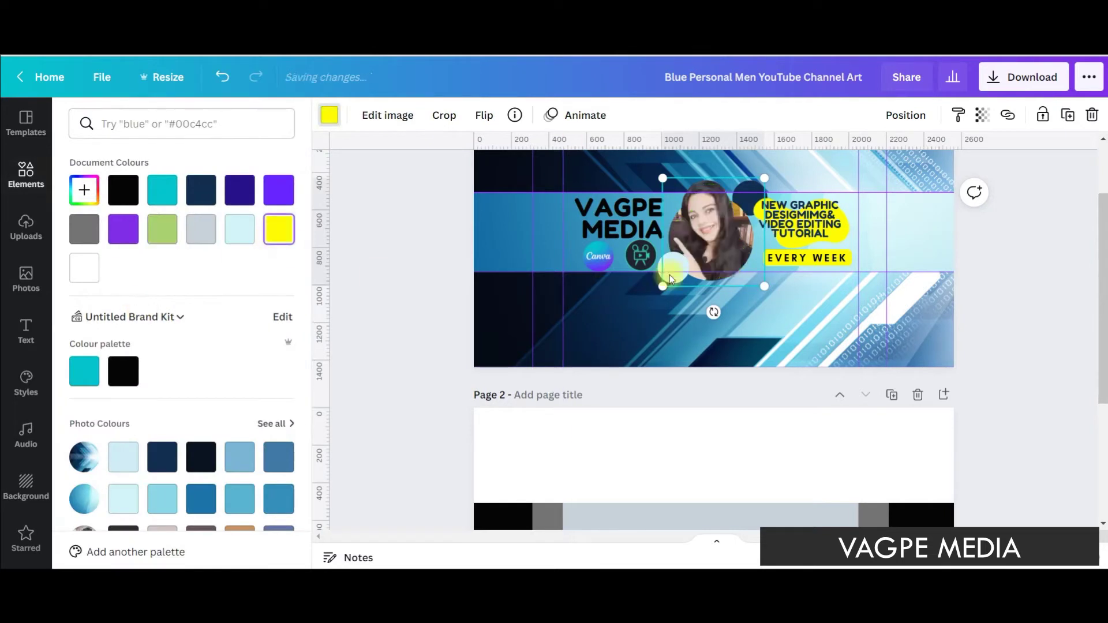
# Step: Scale down and rotate the new yellow blob, and place it at the right end of the banner band
pyautogui.moveTo(764, 284); pyautogui.dragTo(732, 252)
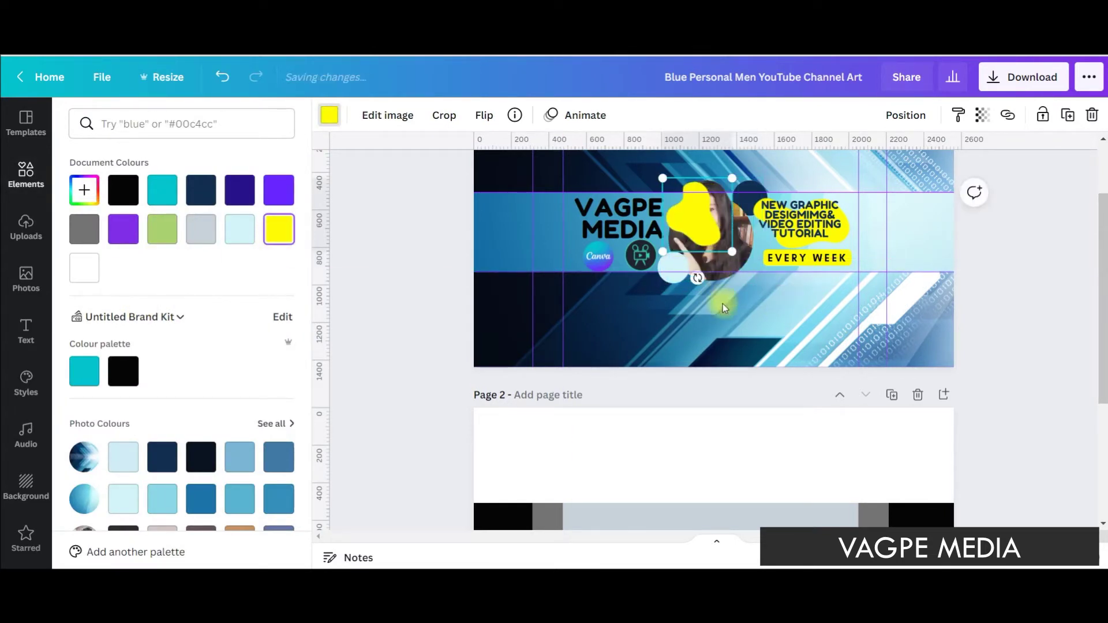
pyautogui.moveTo(787, 270); pyautogui.dragTo(762, 242)
pyautogui.moveTo(700, 221); pyautogui.dragTo(910, 224)
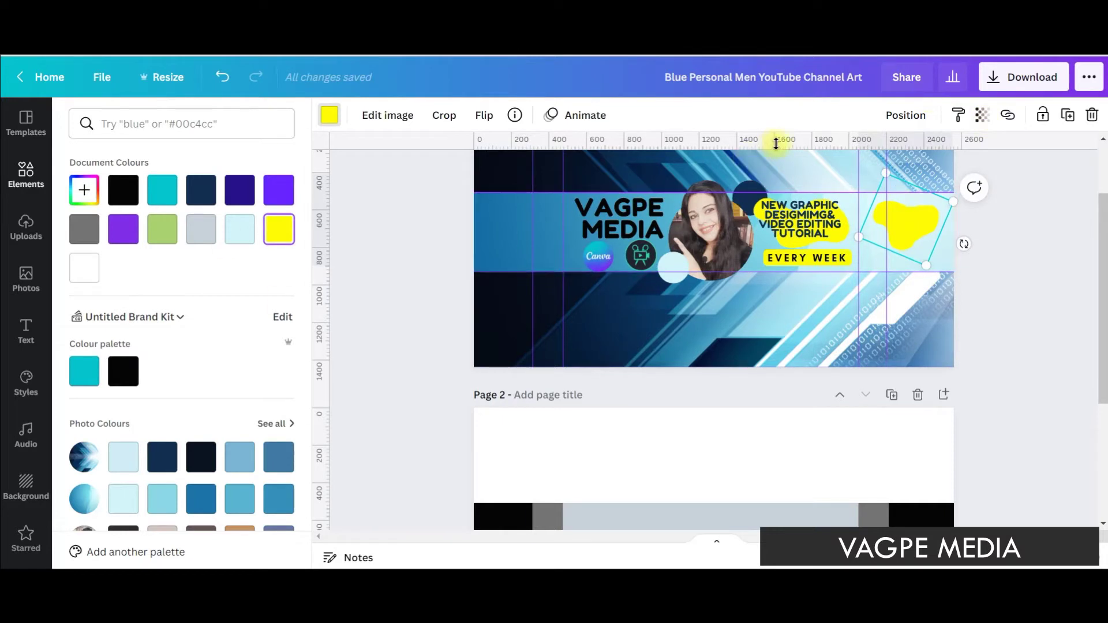
pyautogui.moveTo(901, 216); pyautogui.dragTo(893, 218)
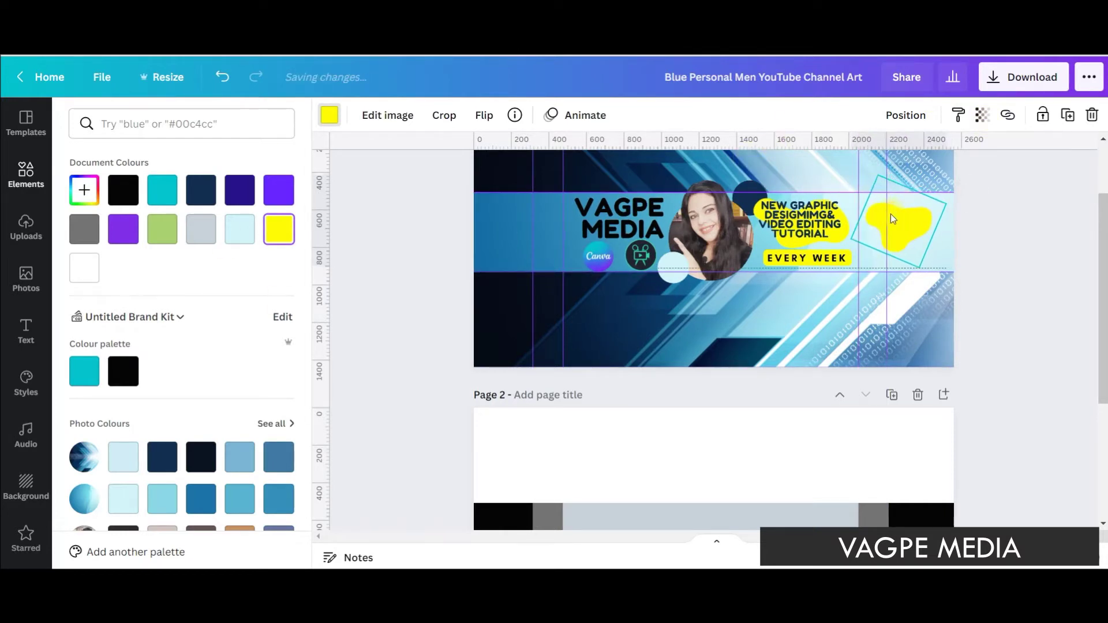
# Step: Add a "FOLLOW ME" text, reduce it to font size 47.8, and place it over the new yellow blob
pyautogui.click(25, 330)
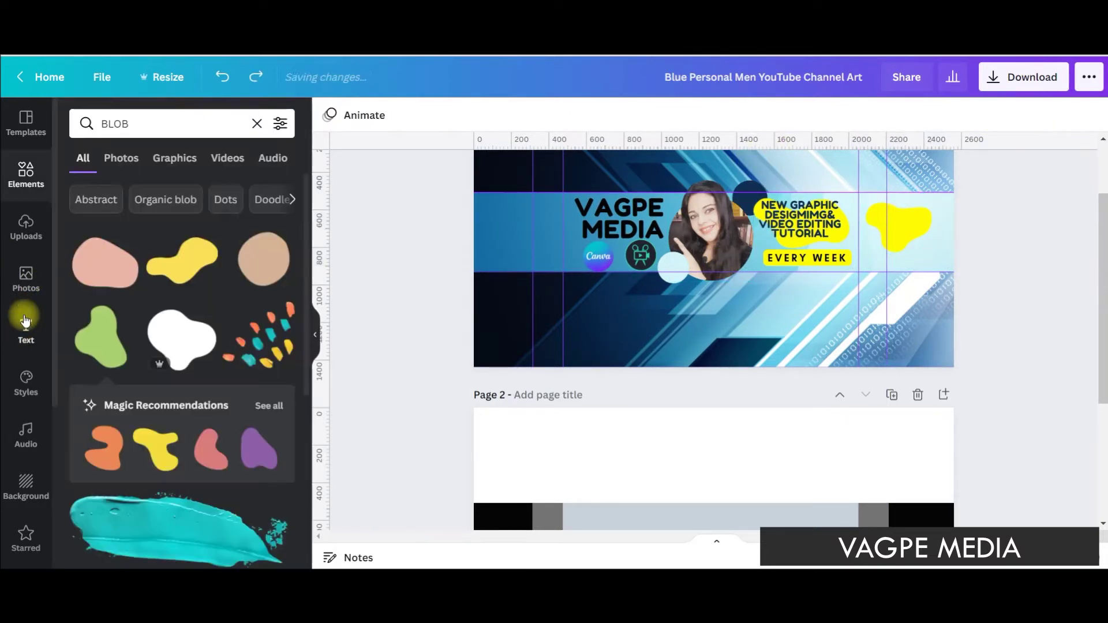
pyautogui.click(132, 248)
pyautogui.write('FOLLOW ME')
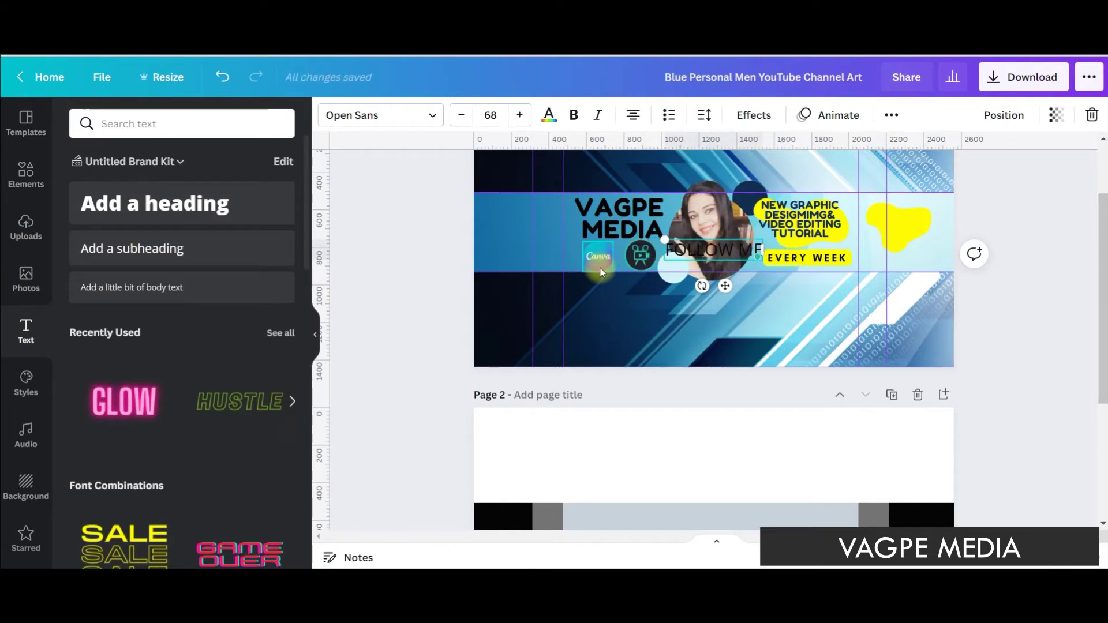
pyautogui.moveTo(722, 254); pyautogui.dragTo(934, 230)
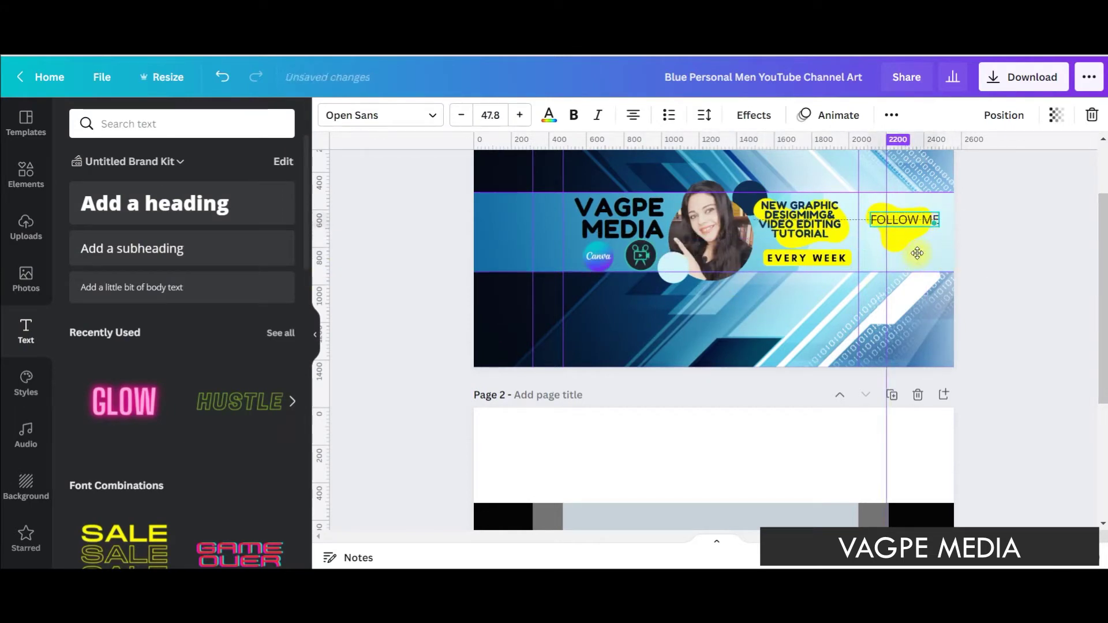
pyautogui.click(804, 217)
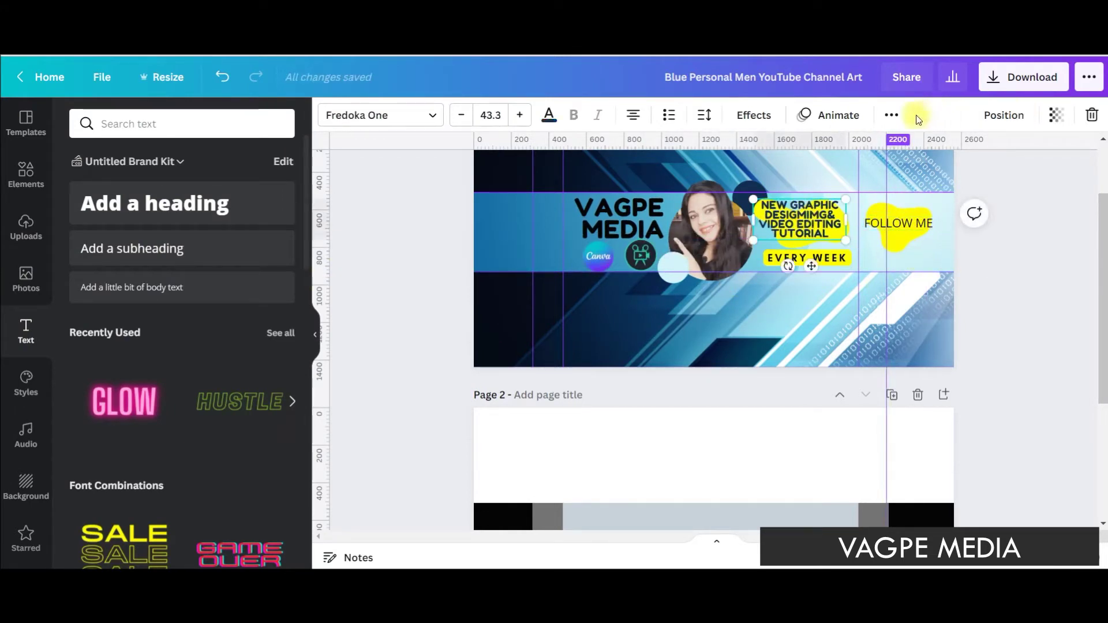
# Step: Copy the style of the tutorial text onto the "FOLLOW ME" text, and reduce it to font size 37 over the yellow blob
pyautogui.click(892, 116)
pyautogui.click(801, 150)
pyautogui.click(898, 225)
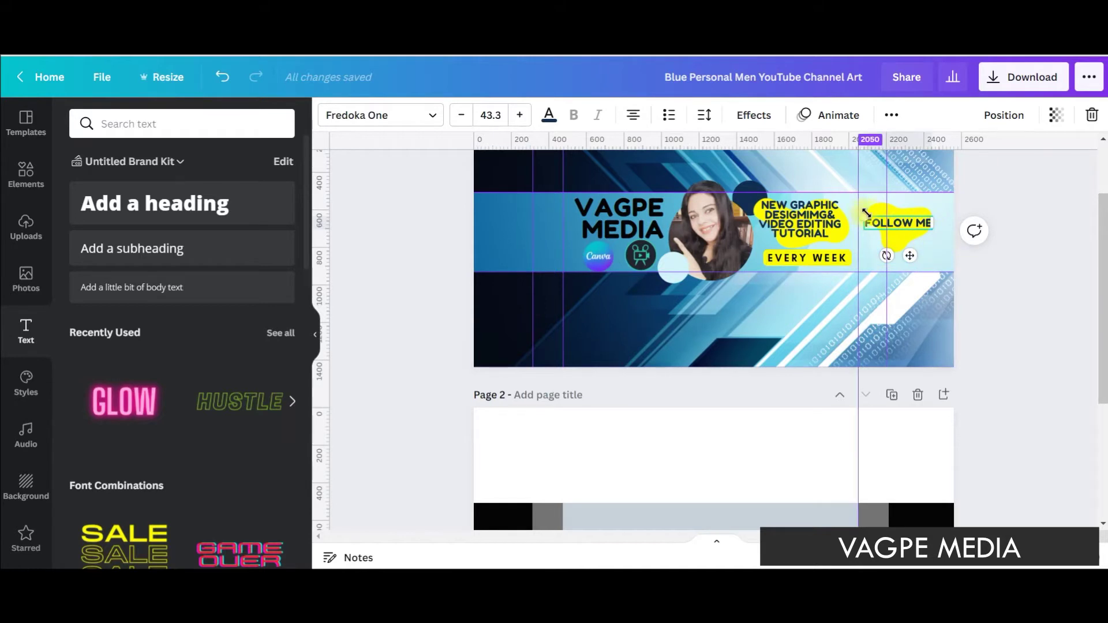
pyautogui.moveTo(866, 212); pyautogui.dragTo(879, 220)
pyautogui.moveTo(920, 252); pyautogui.dragTo(917, 256)
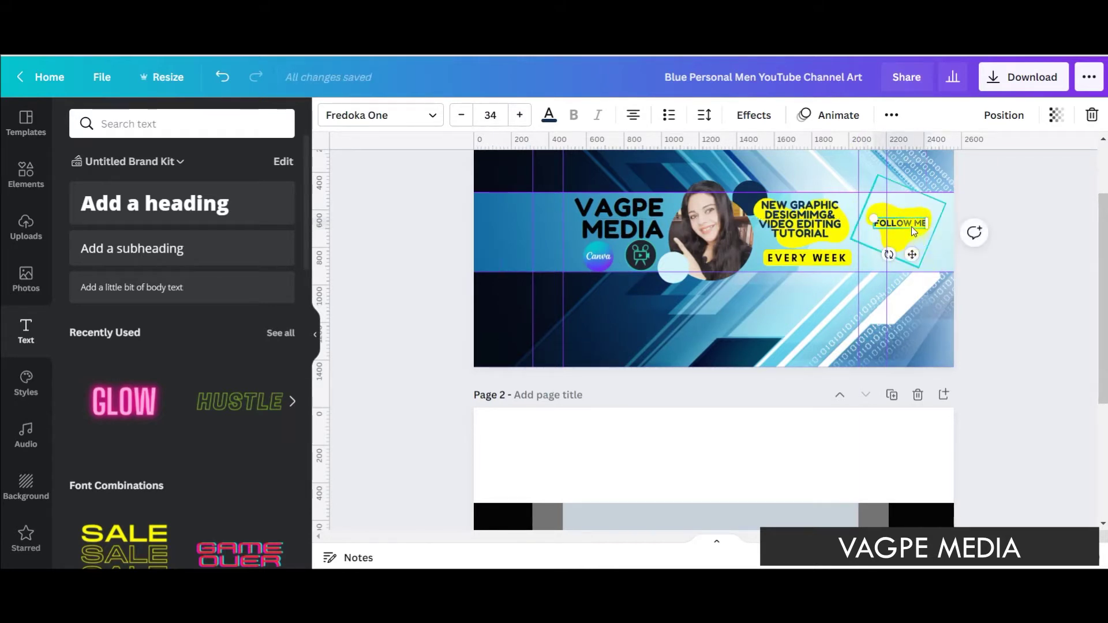
pyautogui.moveTo(873, 218); pyautogui.dragTo(869, 217)
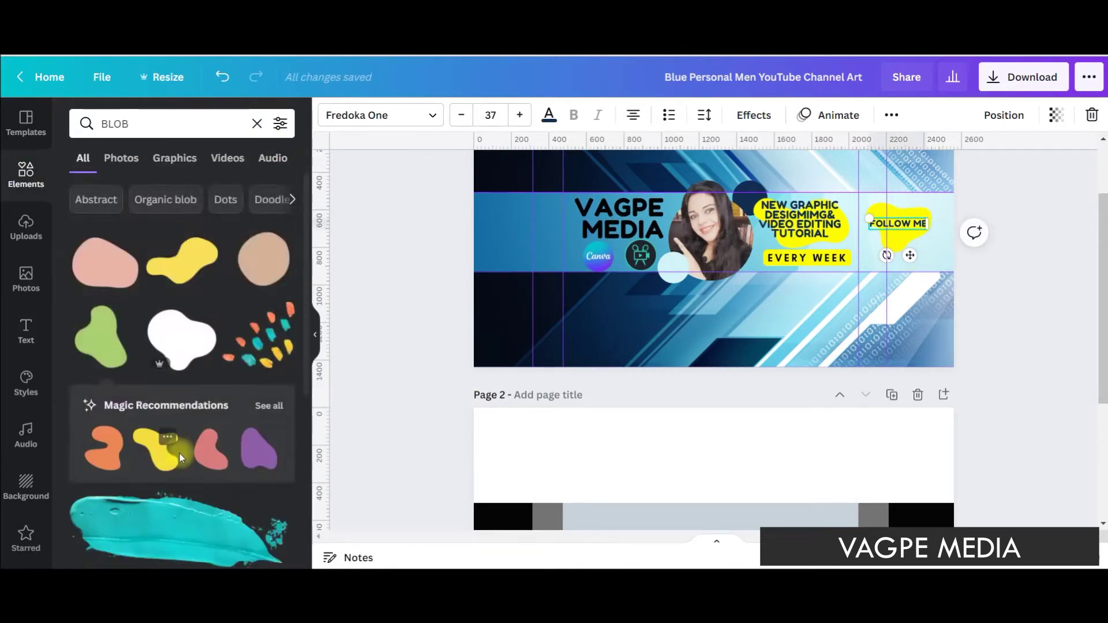
# Step: Insert the multicoloured dots graphic from the "BLOB" results, scale it down, and place it at the upper-left edge of the "FOLLOW ME" blob
pyautogui.scroll(-5, 169, 427)
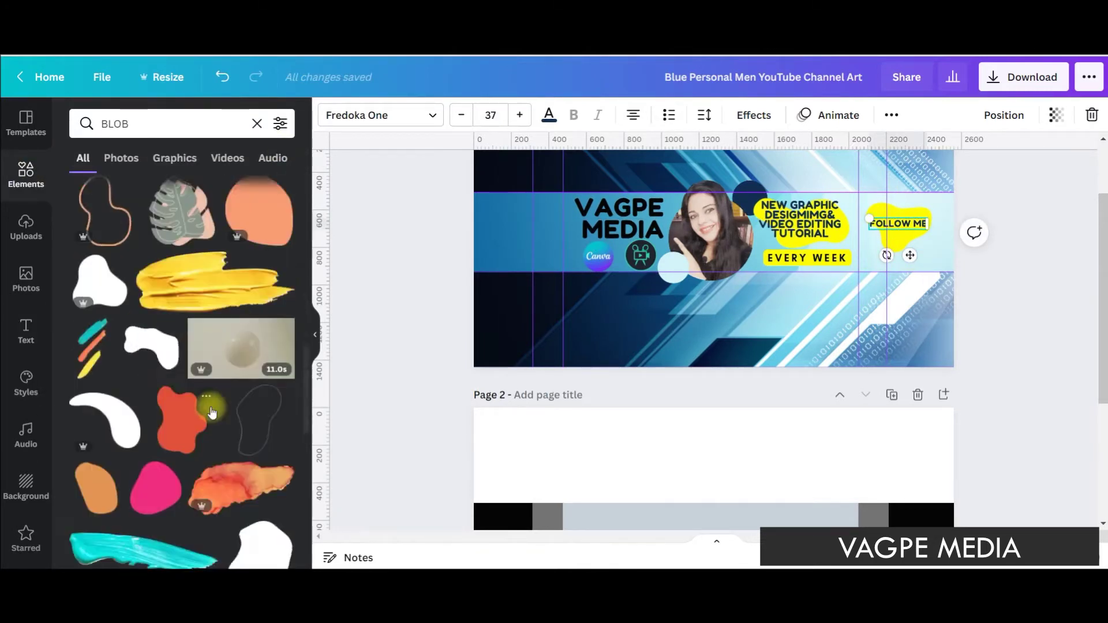
pyautogui.scroll(-2, 169, 430)
pyautogui.click(94, 504)
pyautogui.moveTo(785, 341); pyautogui.dragTo(672, 169)
pyautogui.scroll(2, 673, 179)
pyautogui.moveTo(668, 250)
pyautogui.mouseDown()
pyautogui.moveTo(854, 314)
pyautogui.moveTo(873, 305)
pyautogui.mouseUp()
# Step: Try to send the dots graphic to the back, and undo the last change
pyautogui.click(906, 114)
pyautogui.click(902, 183)
pyautogui.click(905, 115)
pyautogui.click(951, 339)
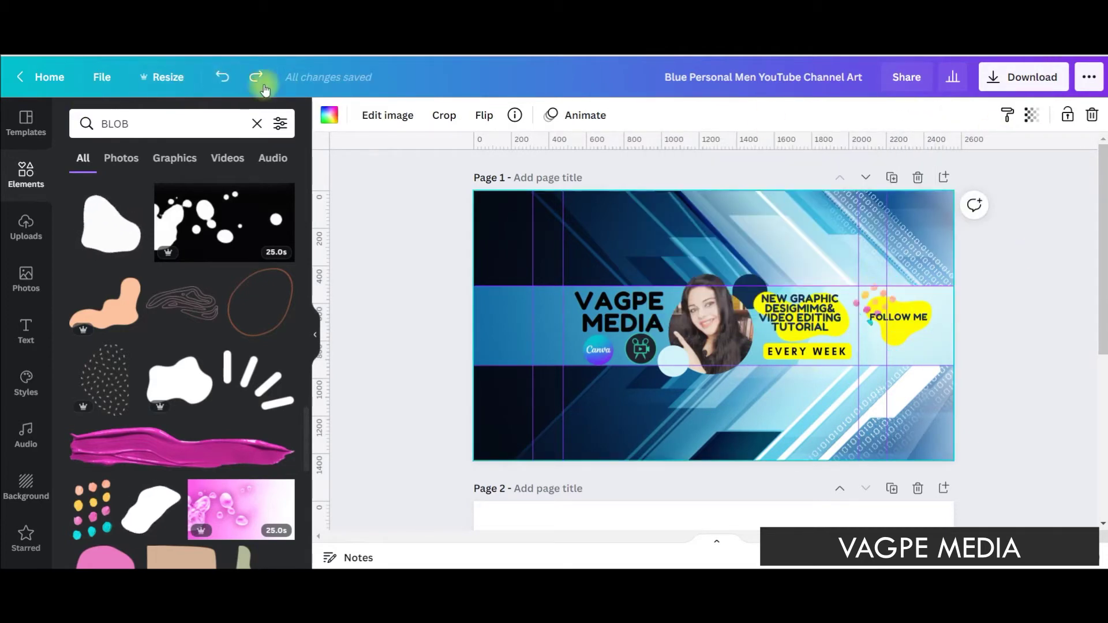
pyautogui.click(224, 79)
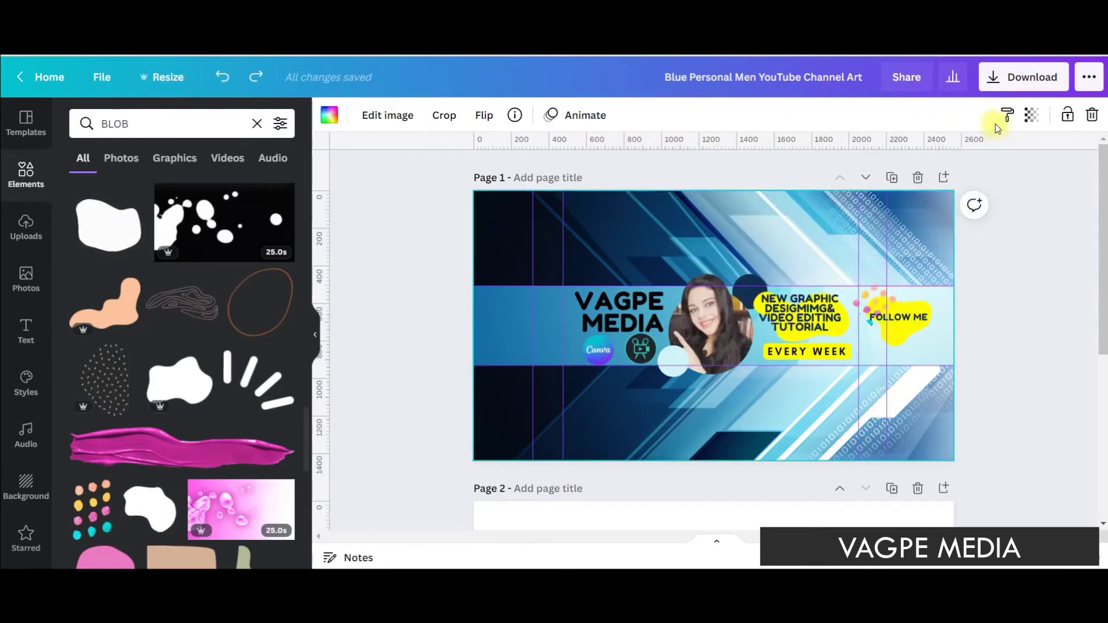
# Step: Send the multicoloured dots graphic one layer backward
pyautogui.click(875, 306)
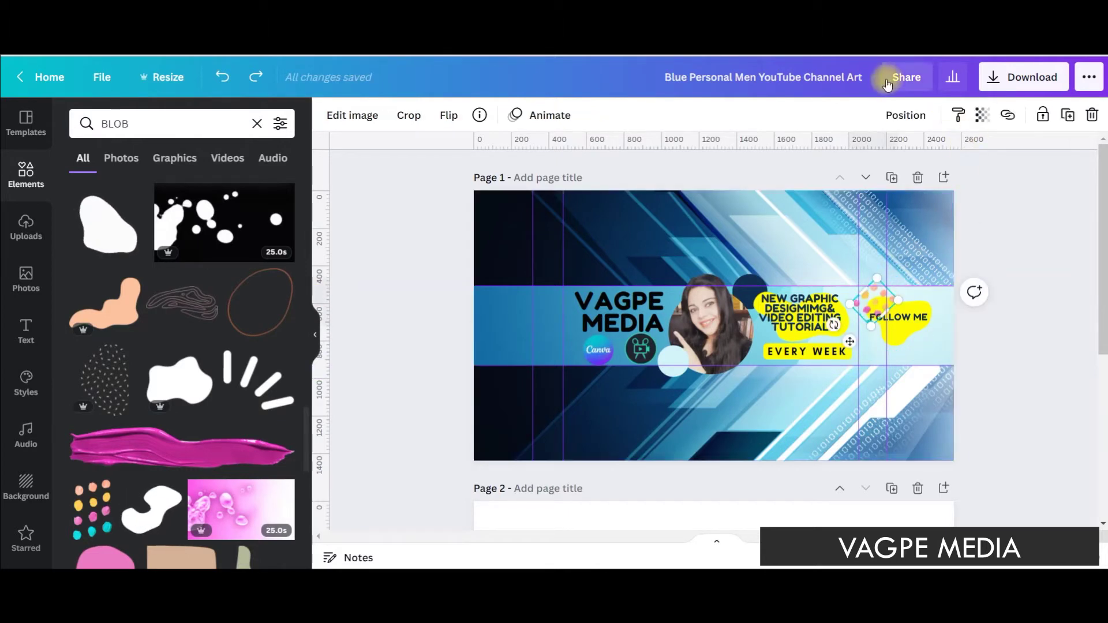
pyautogui.click(905, 115)
pyautogui.click(843, 158)
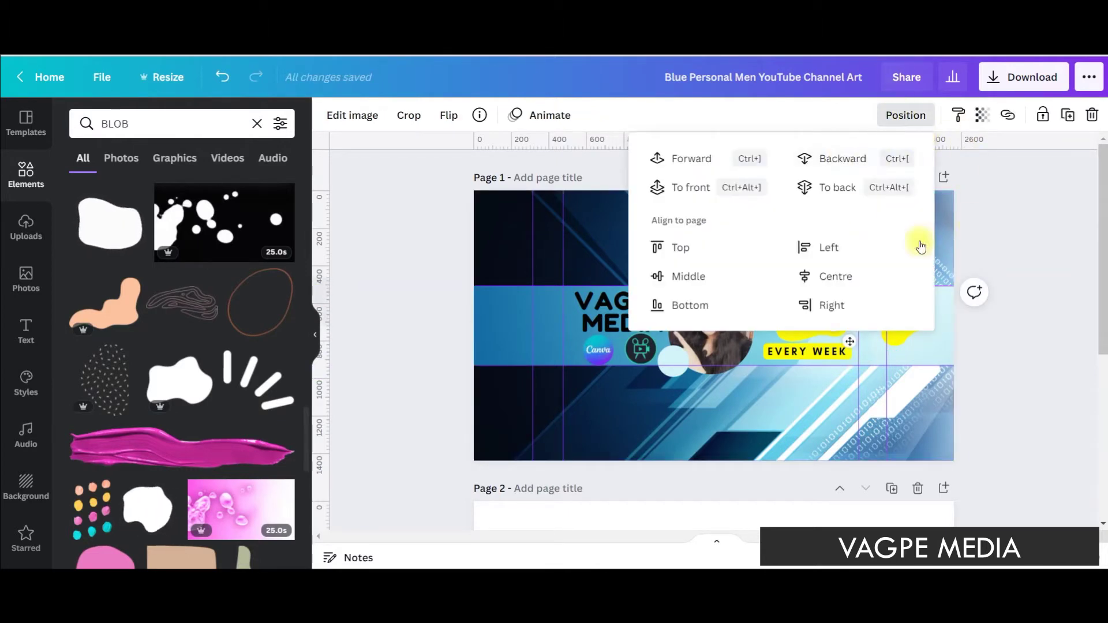
pyautogui.scroll(-2, 1098, 314)
pyautogui.scroll(2, 1098, 314)
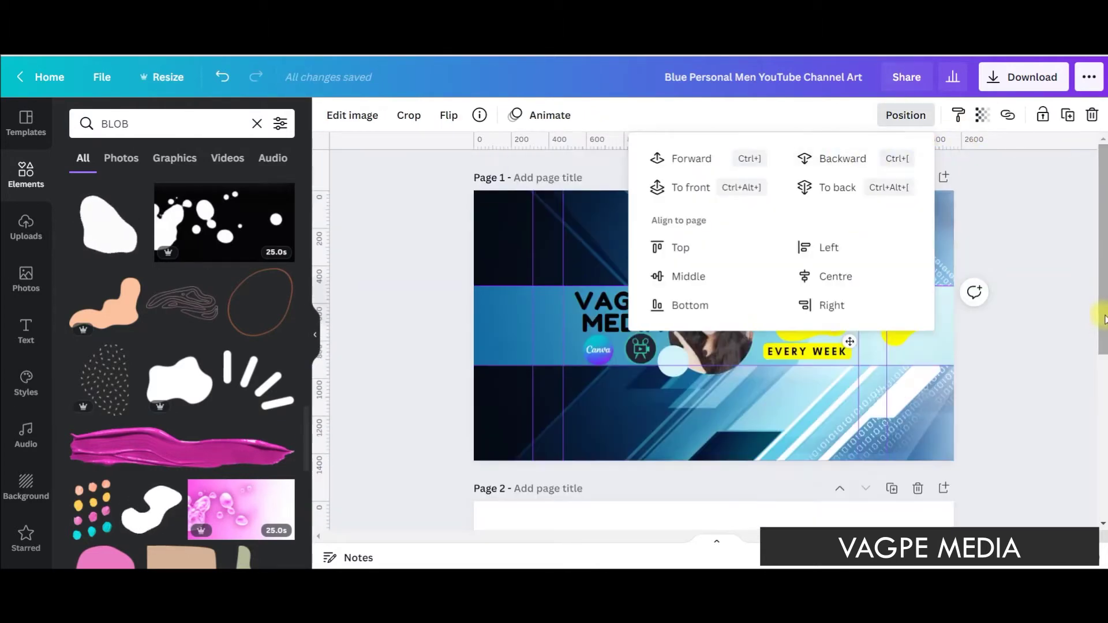
pyautogui.click(1044, 292)
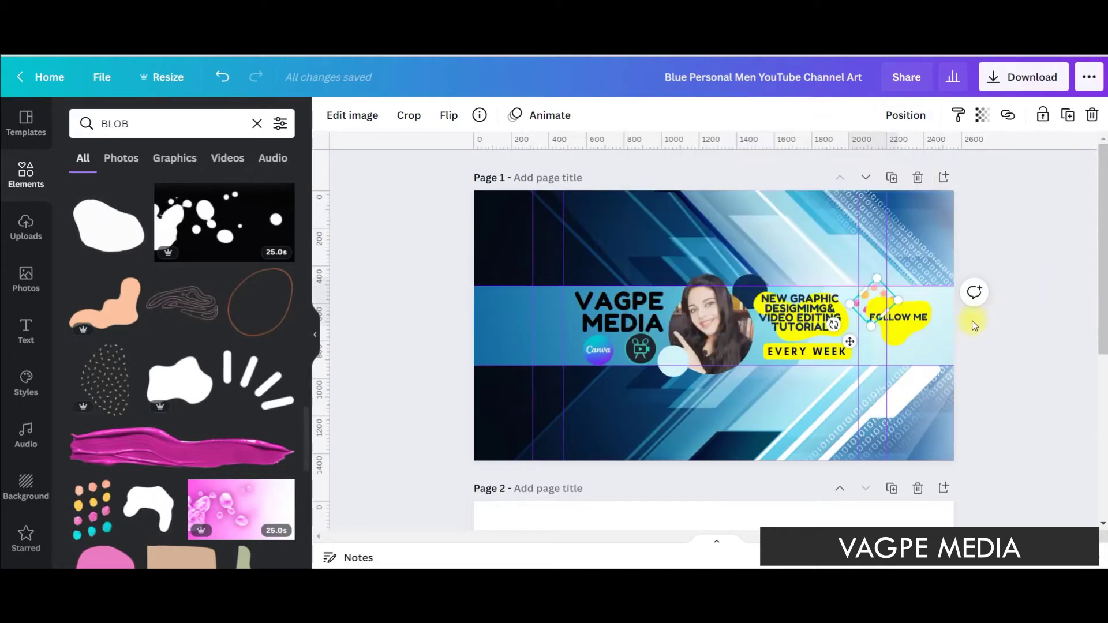
# Step: Shift the yellow blob and its "FOLLOW ME" text slightly to the right, away from the multicoloured dots
pyautogui.click(906, 328)
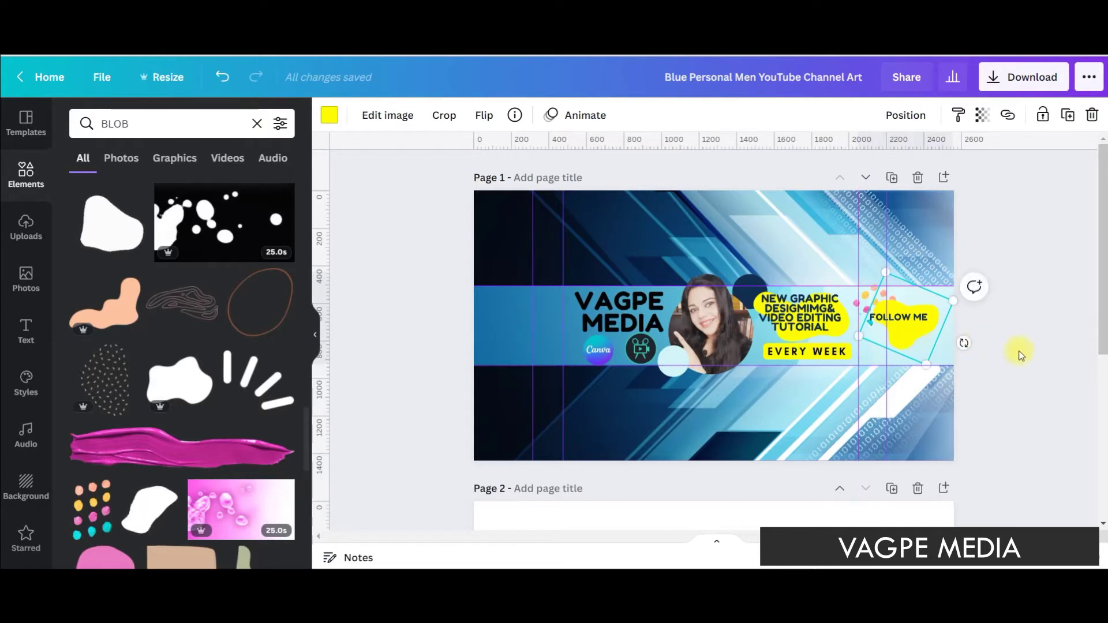
pyautogui.click(920, 317)
pyautogui.click(921, 317)
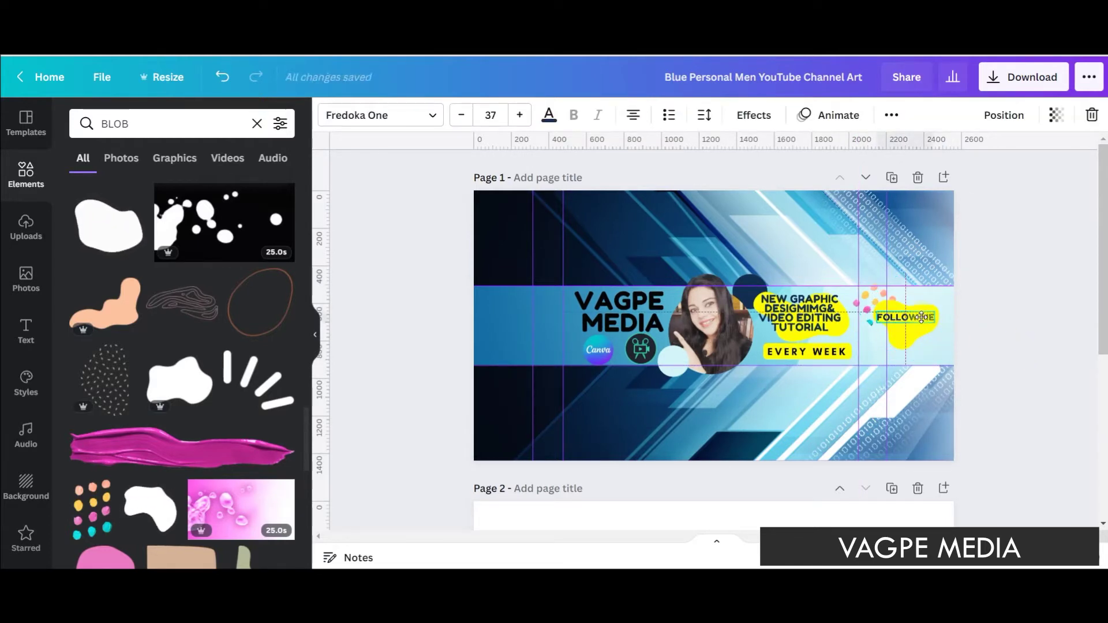
pyautogui.moveTo(924, 315); pyautogui.dragTo(928, 320)
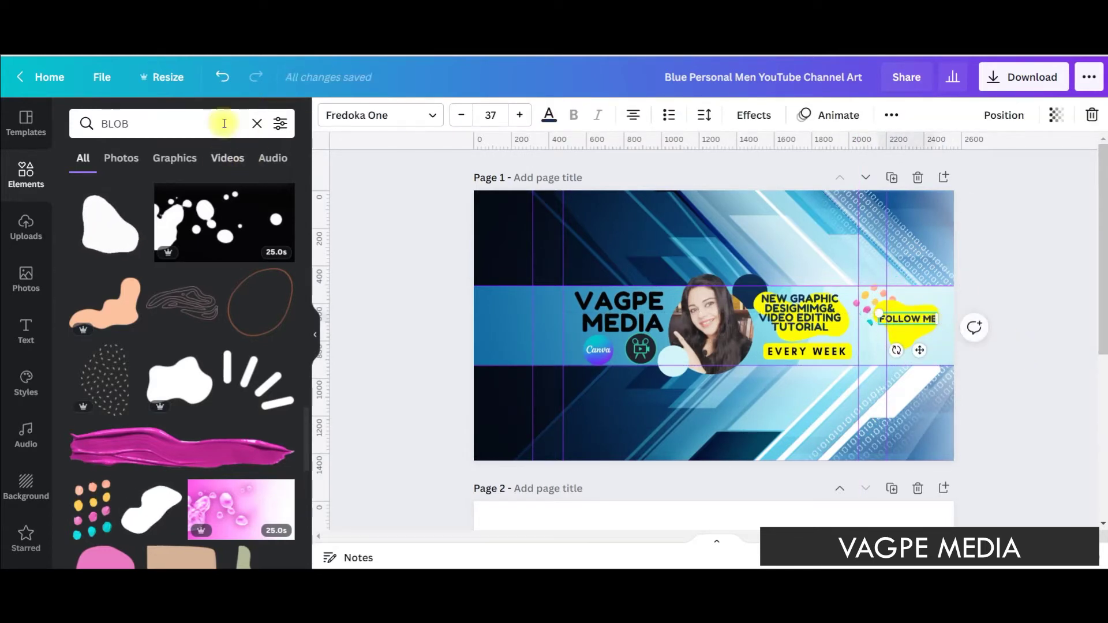
# Step: Search the graphics for "ARROW", insert the thick curved arrow pointing down, and recolour it with the document's dark navy blue
pyautogui.click(223, 122)
pyautogui.write('ARR')
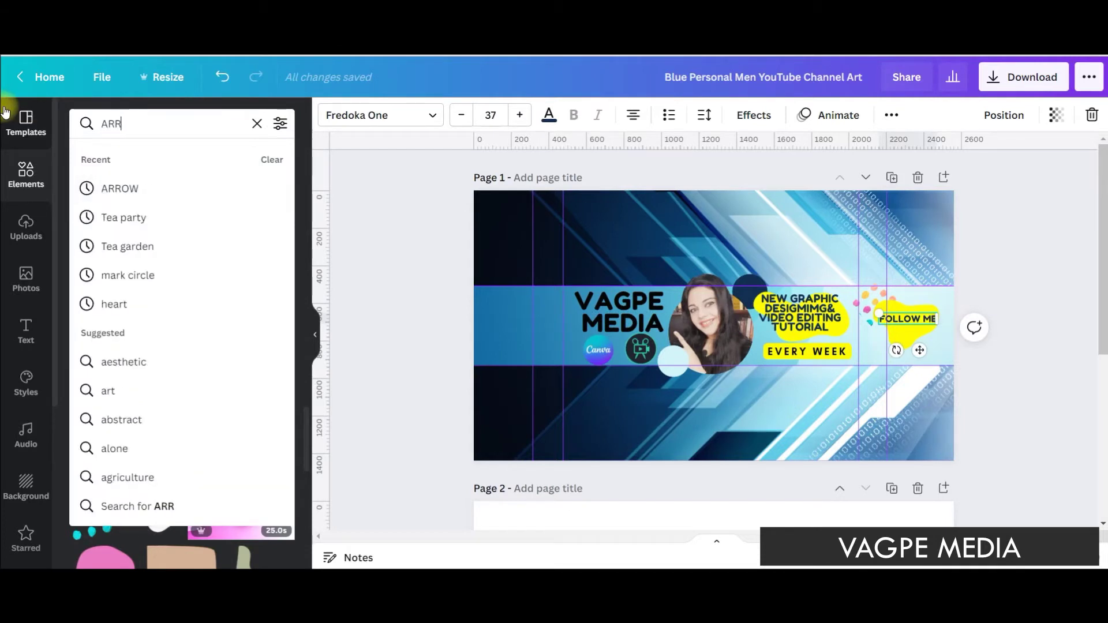
pyautogui.write('OW')
pyautogui.press('Return')
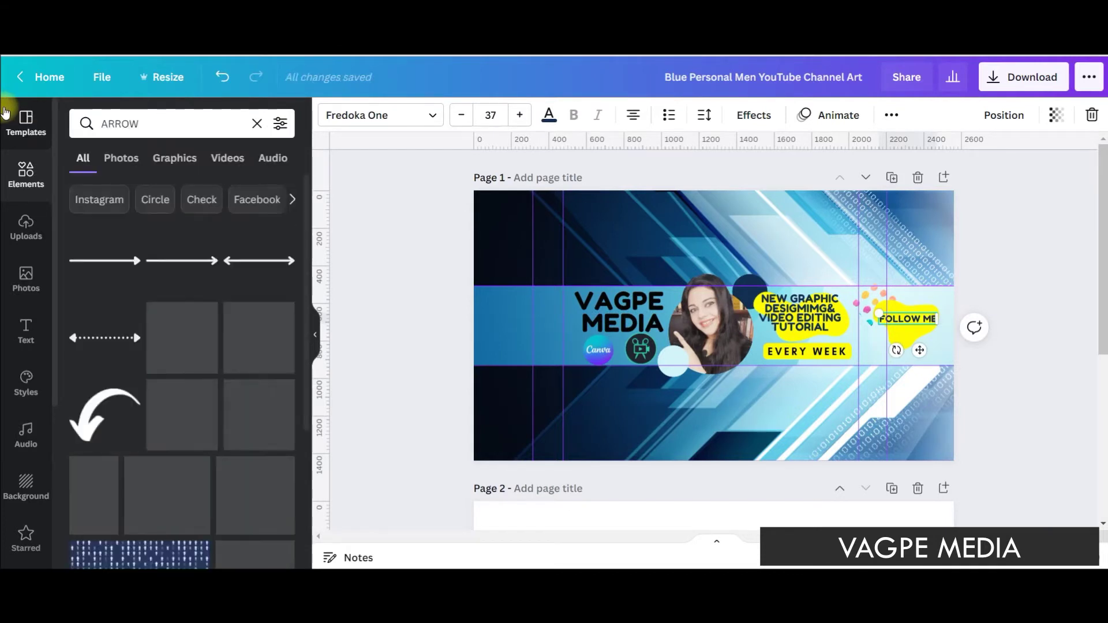
pyautogui.click(174, 158)
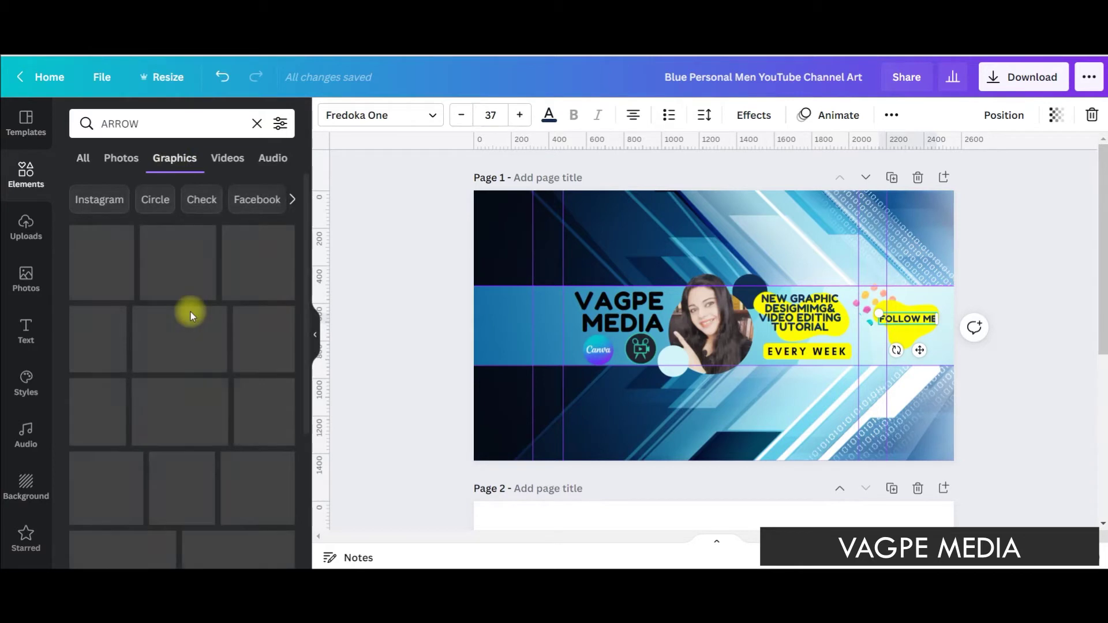
pyautogui.click(244, 278)
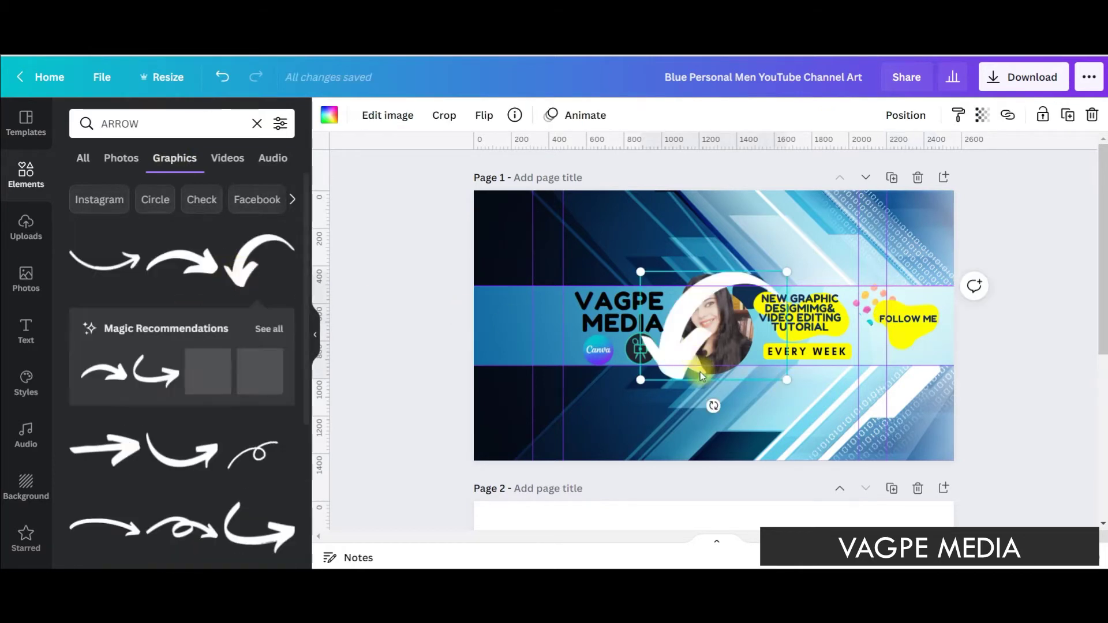
pyautogui.click(330, 116)
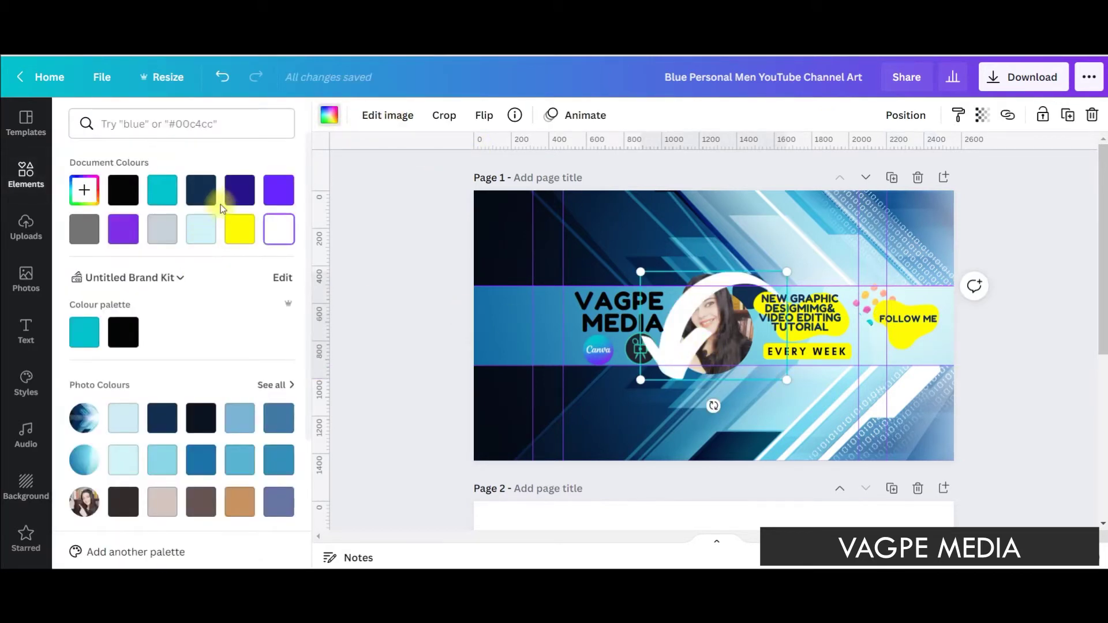
pyautogui.click(201, 190)
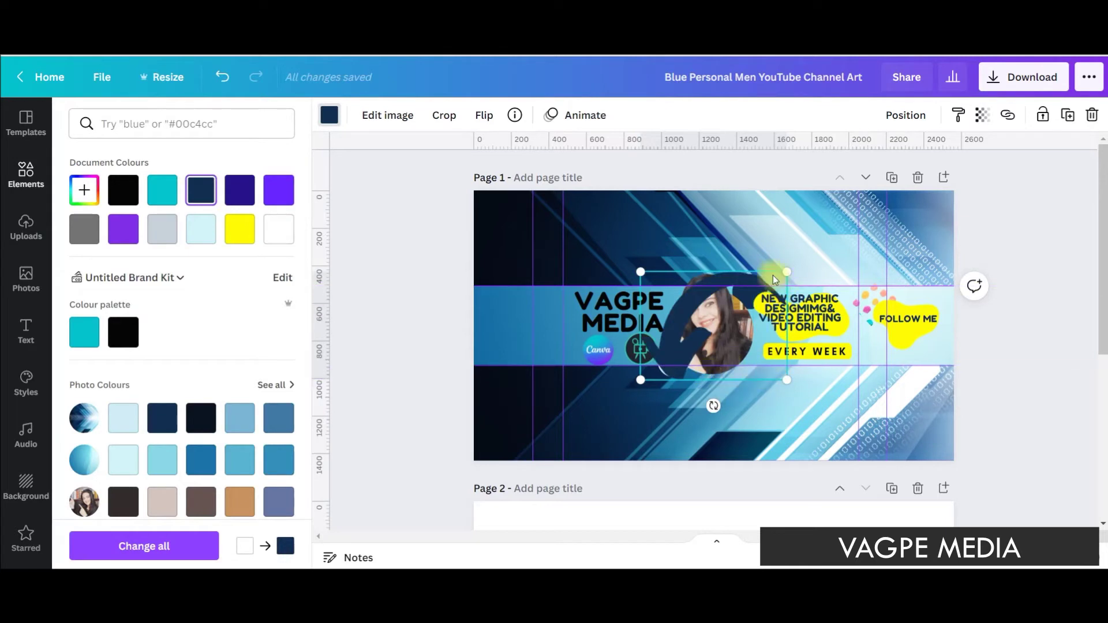
# Step: Scale down and rotate the navy arrow, and place it just below the left side of the "FOLLOW ME" blob
pyautogui.moveTo(788, 270); pyautogui.dragTo(733, 315)
pyautogui.moveTo(717, 412)
pyautogui.mouseDown()
pyautogui.moveTo(744, 415)
pyautogui.moveTo(711, 418)
pyautogui.moveTo(699, 404)
pyautogui.mouseUp()
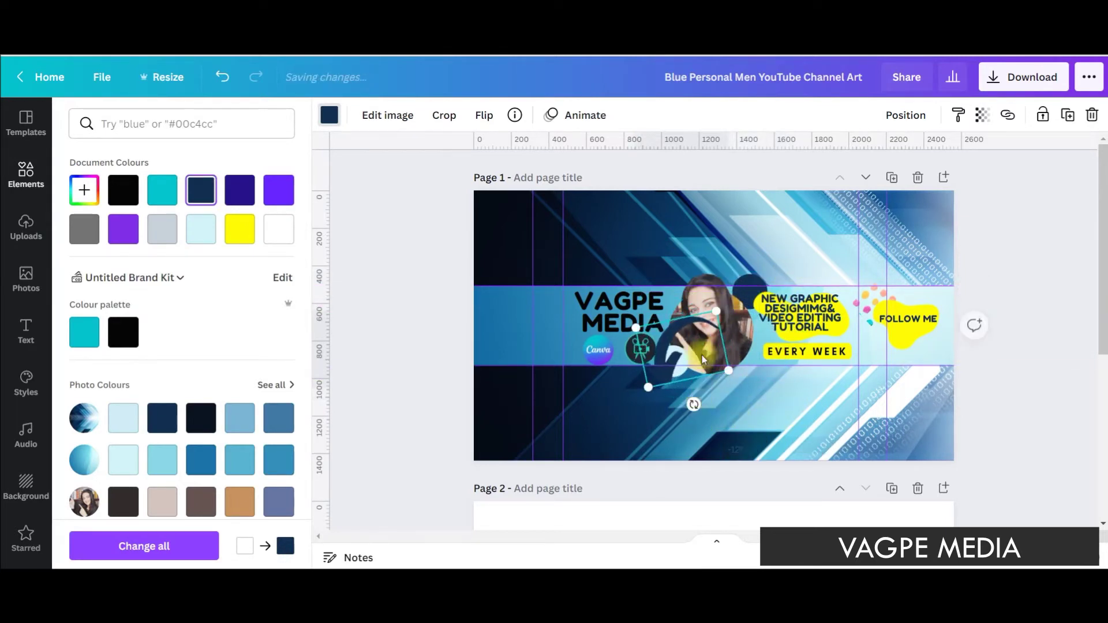
pyautogui.moveTo(746, 338)
pyautogui.mouseDown()
pyautogui.moveTo(878, 341)
pyautogui.moveTo(857, 342)
pyautogui.moveTo(848, 403)
pyautogui.mouseUp()
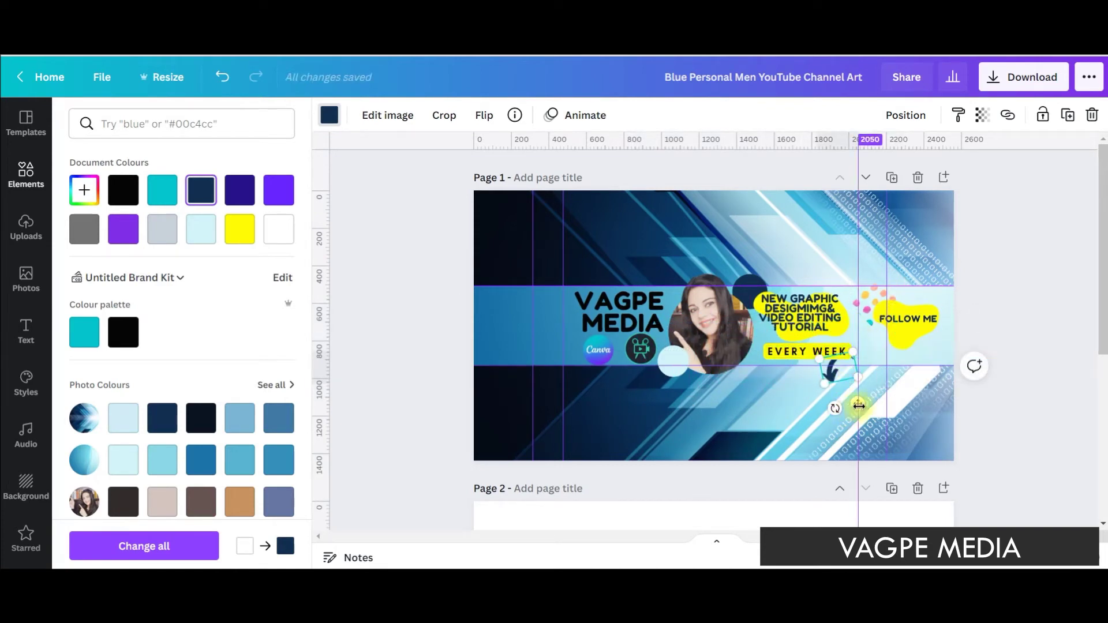
pyautogui.moveTo(838, 376); pyautogui.dragTo(877, 340)
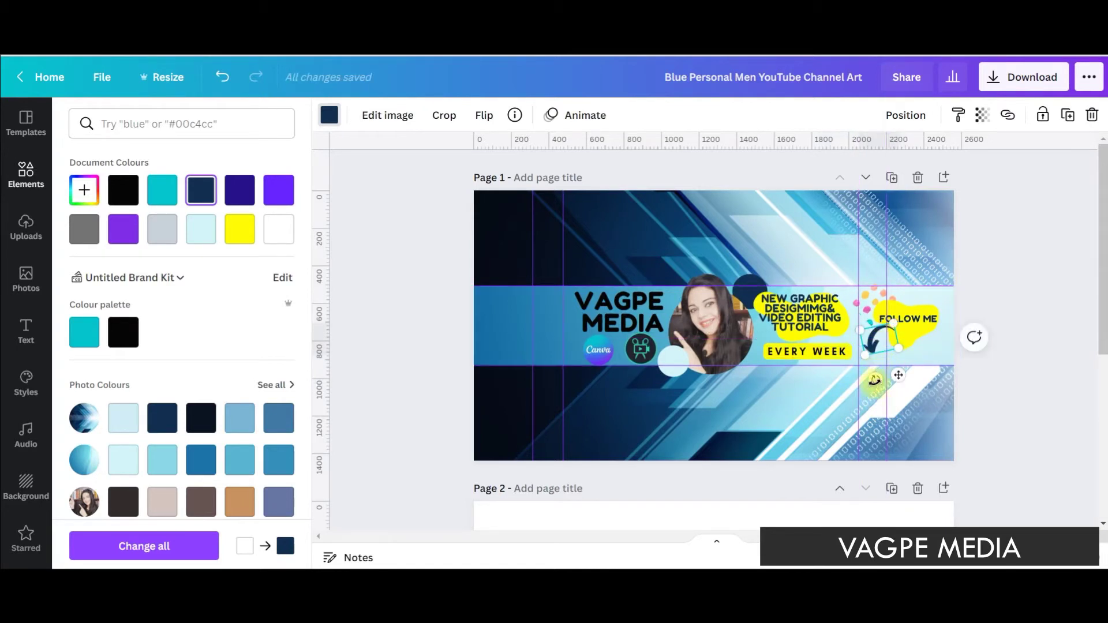
pyautogui.click(951, 431)
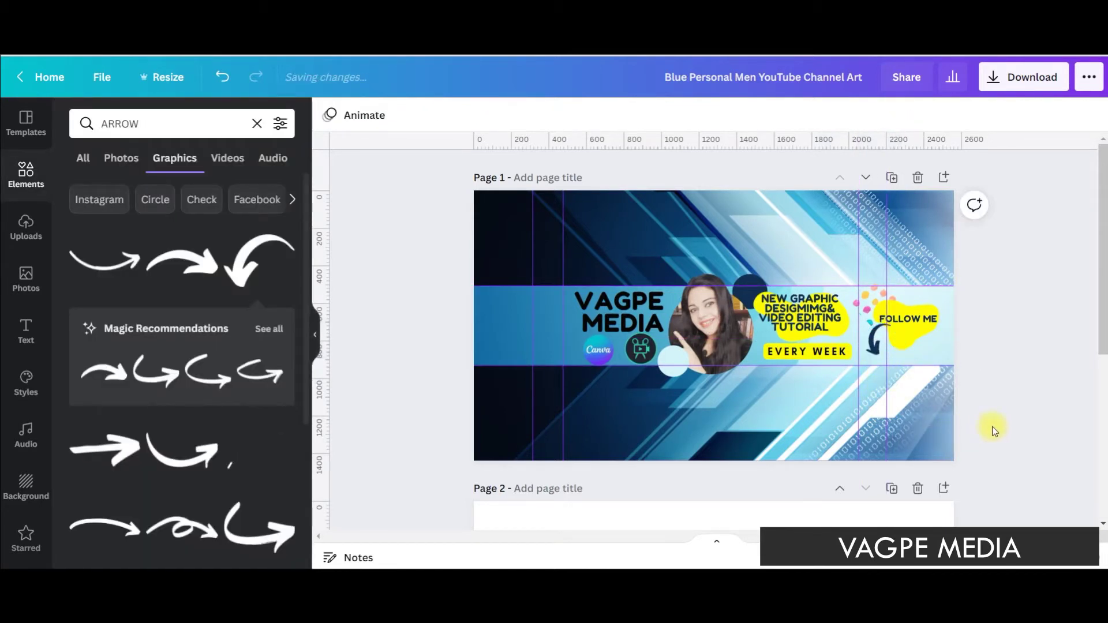
pyautogui.moveTo(875, 346); pyautogui.dragTo(871, 344)
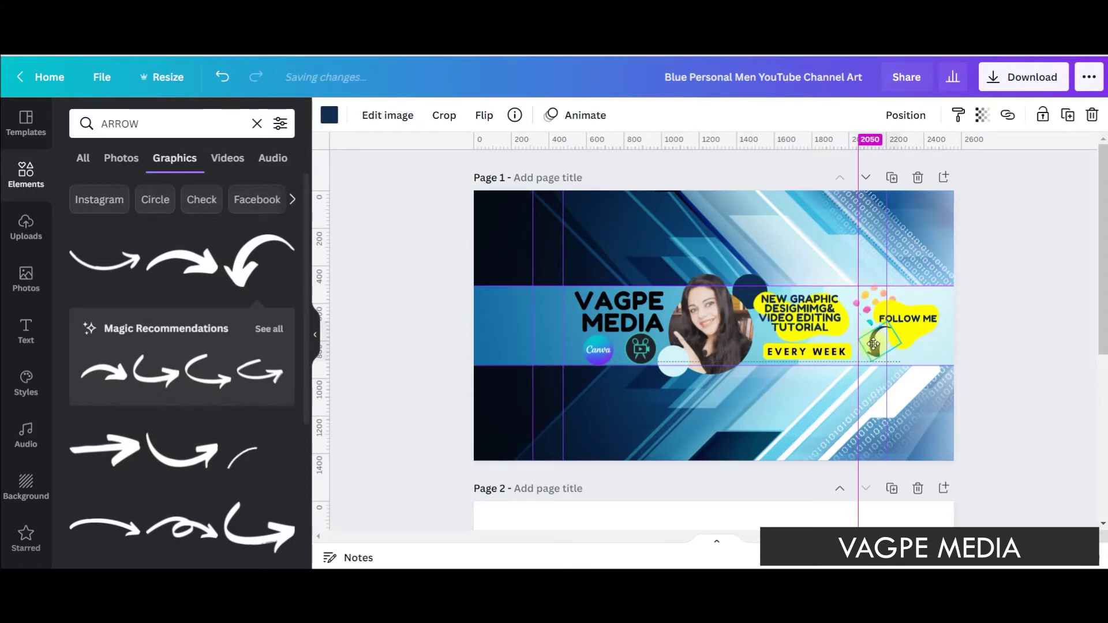
pyautogui.click(927, 407)
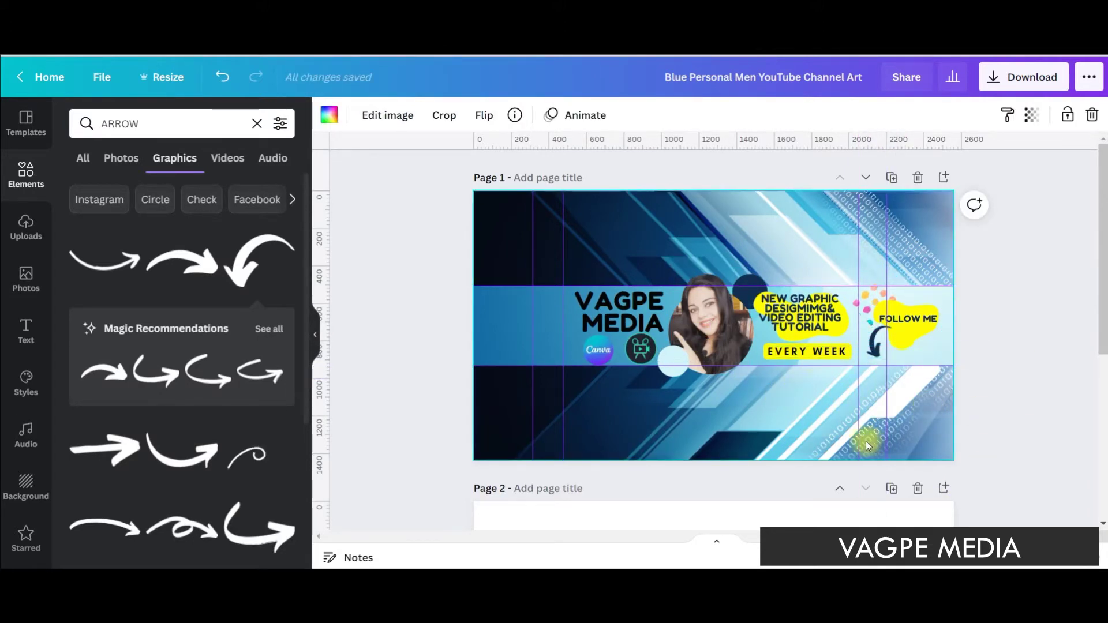
# Step: Search the elements for "SUBSCRIPTION", insert the red SUBSCRIBE button, and place it small over the lower part of the portrait photo
pyautogui.click(24, 173)
pyautogui.click(148, 124)
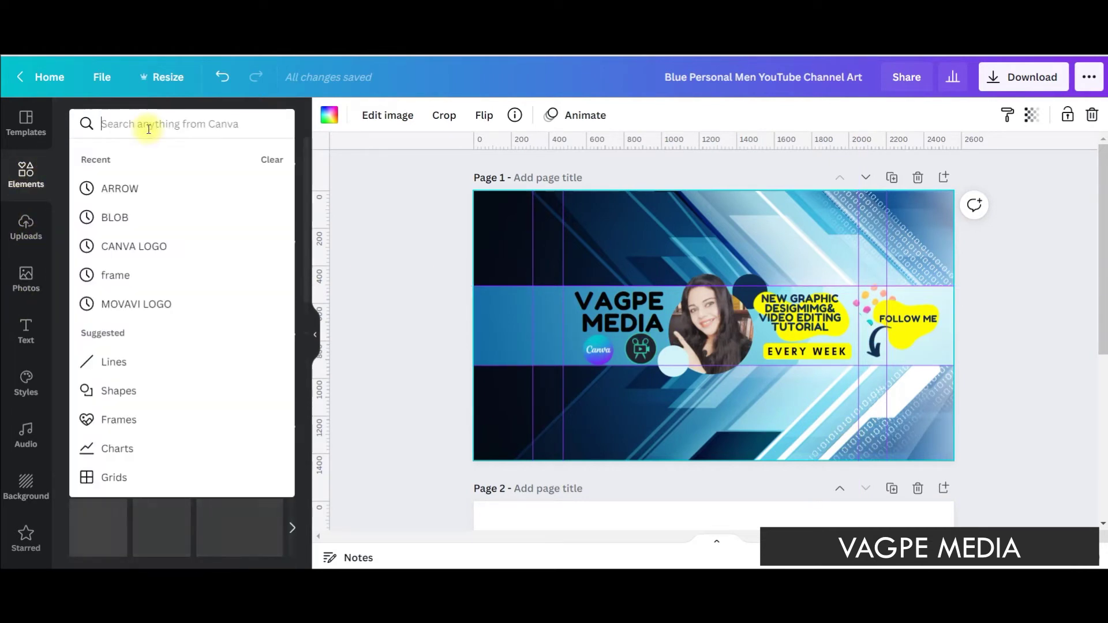
pyautogui.write('SU')
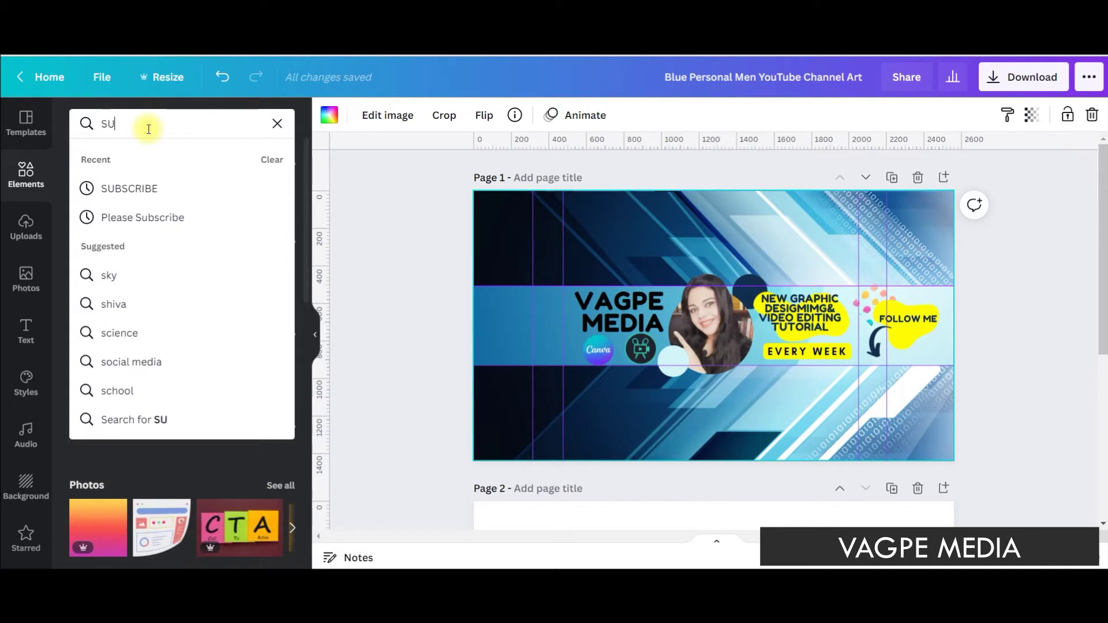
pyautogui.write('BSCRIPTION')
pyautogui.press('Return')
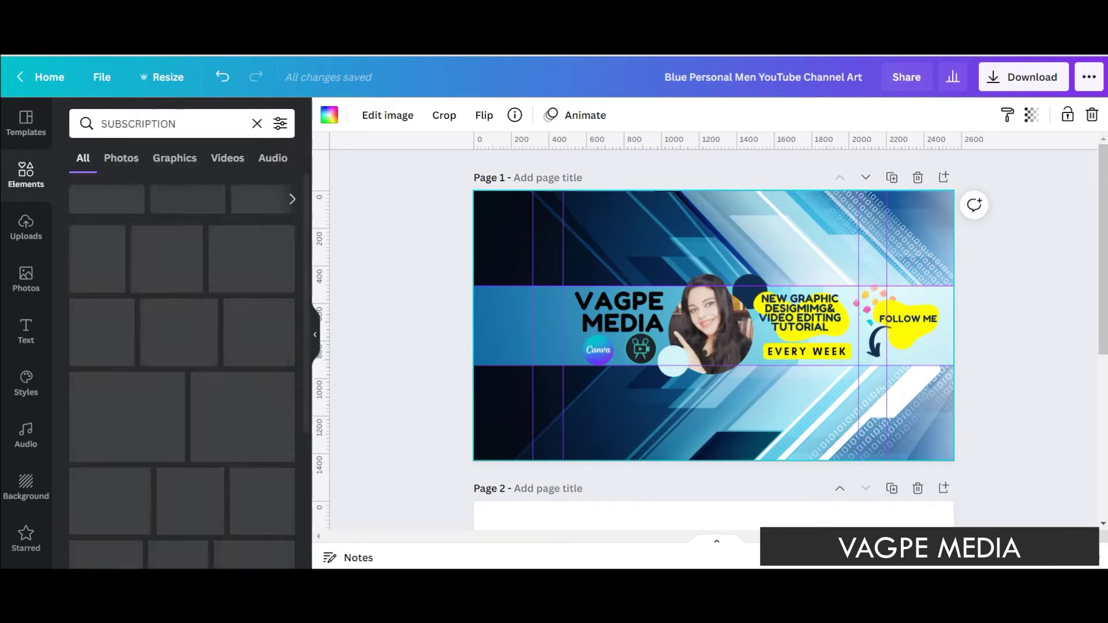
pyautogui.click(105, 258)
pyautogui.moveTo(716, 353); pyautogui.dragTo(729, 396)
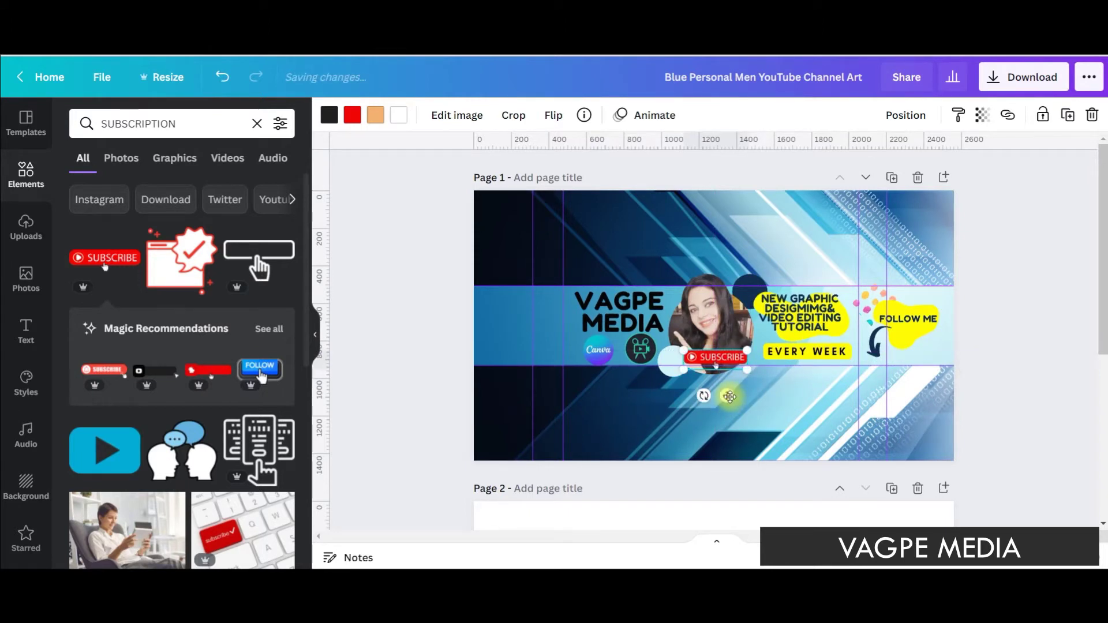
pyautogui.click(761, 421)
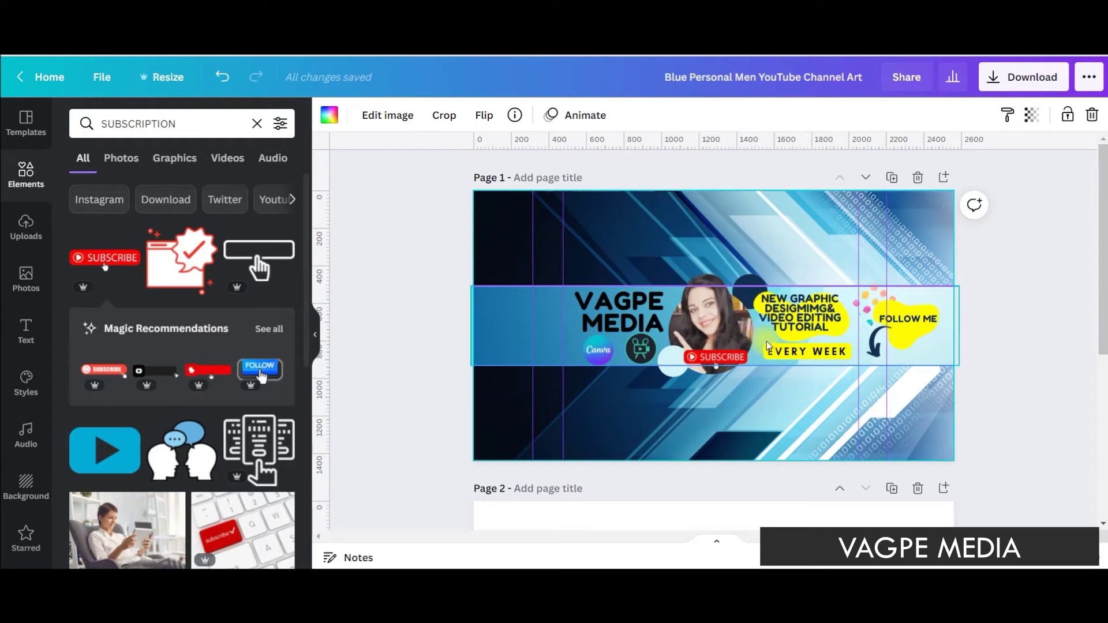
# Step: Try the blue FOLLOW button graphic scaled down over the "FOLLOW ME" blob, and delete it
pyautogui.click(927, 324)
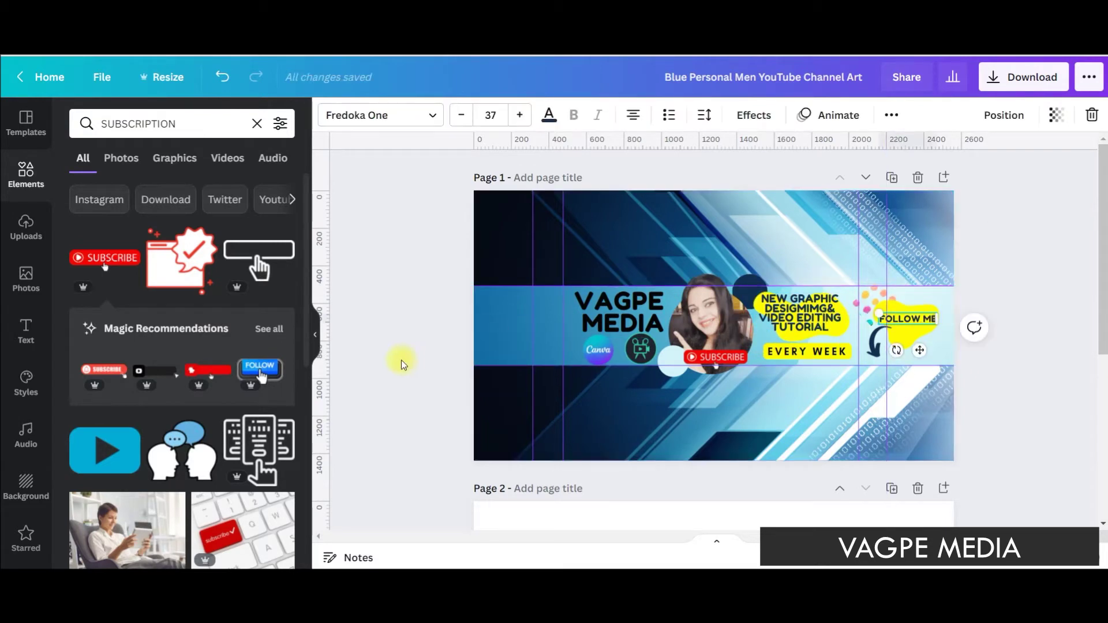
pyautogui.click(260, 368)
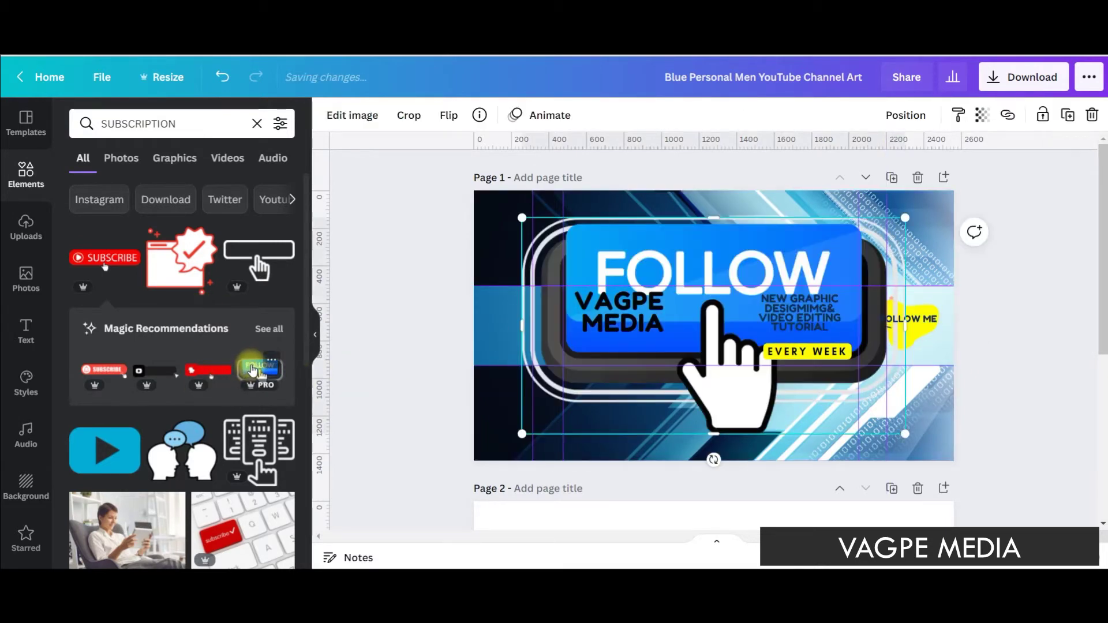
pyautogui.moveTo(659, 239); pyautogui.dragTo(730, 335)
pyautogui.moveTo(598, 315); pyautogui.dragTo(824, 401)
pyautogui.moveTo(901, 443); pyautogui.dragTo(879, 364)
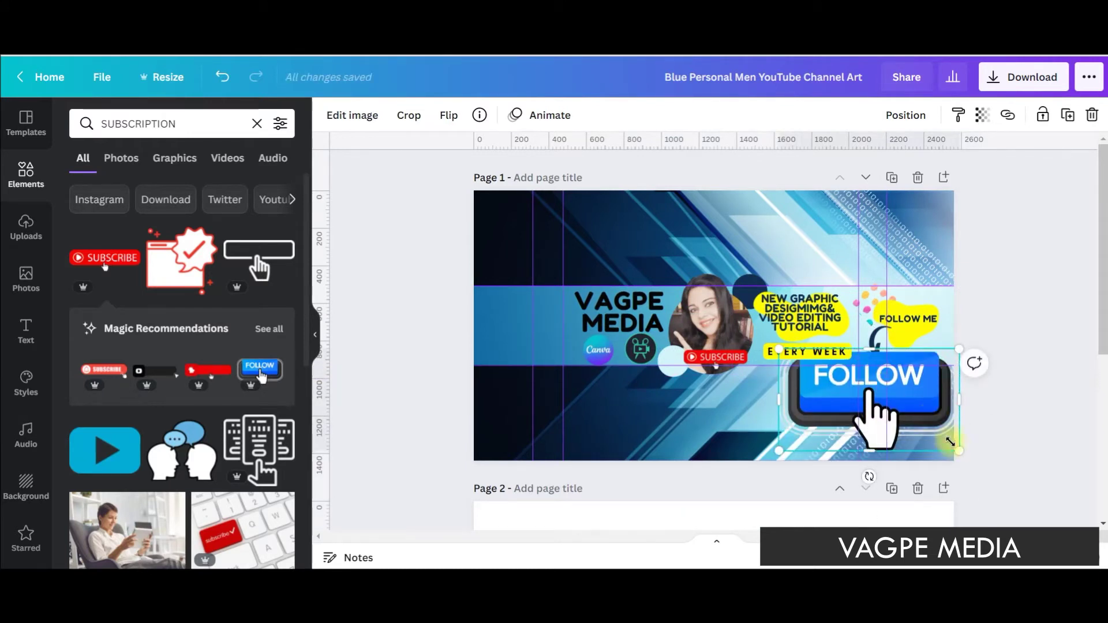
pyautogui.moveTo(964, 450); pyautogui.dragTo(918, 376)
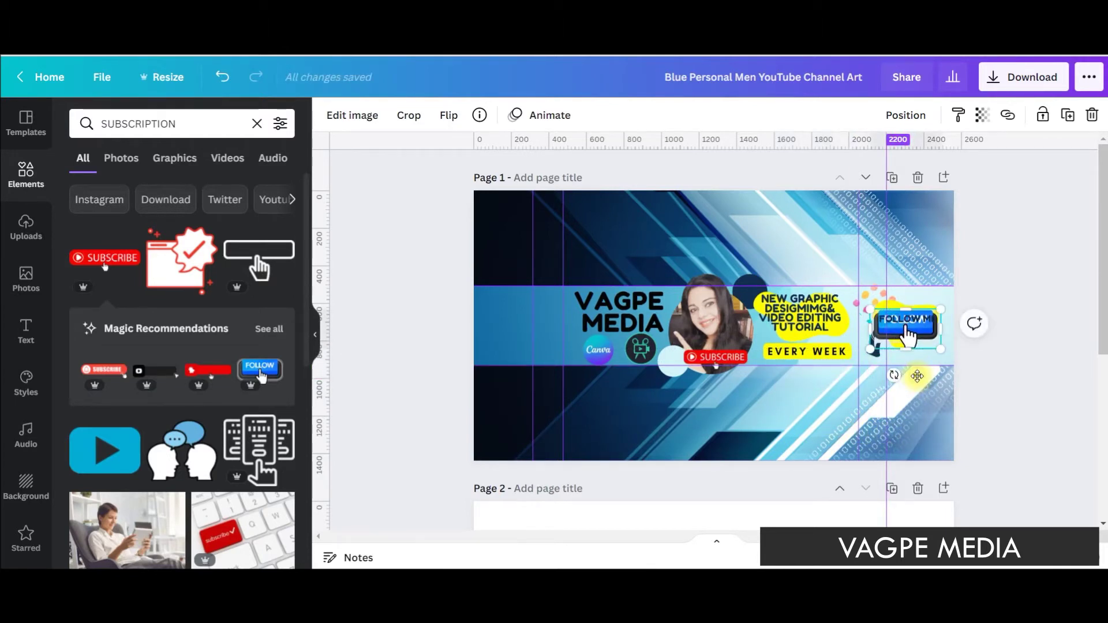
pyautogui.press('Delete')
# Step: Nudge the "FOLLOW ME" text slightly to the left on its yellow blob
pyautogui.moveTo(918, 323); pyautogui.dragTo(914, 319)
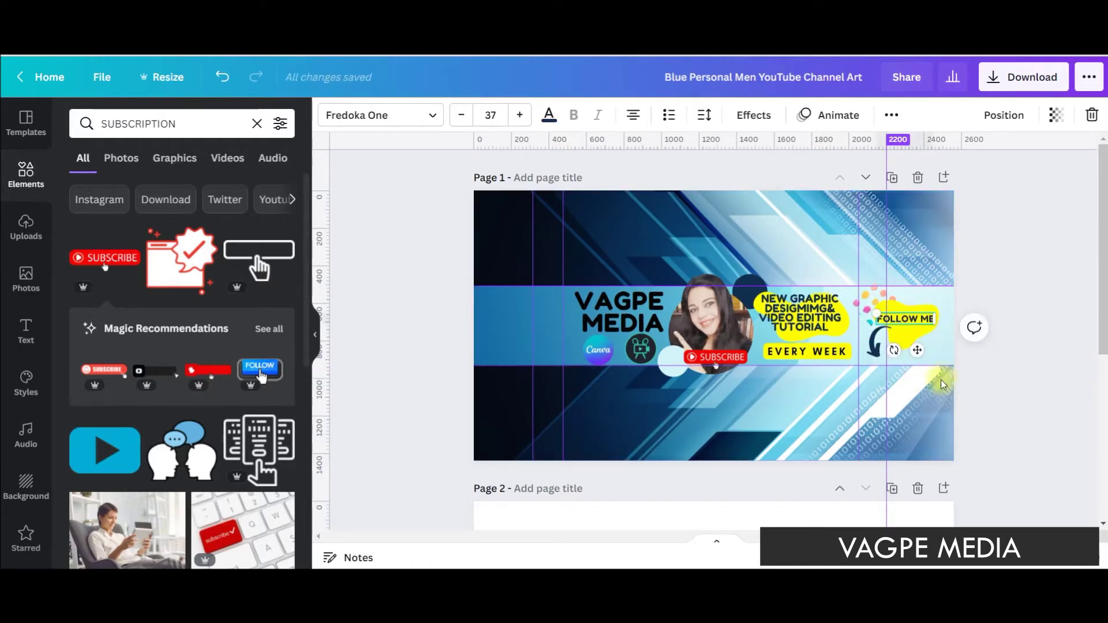
# Step: Set the banner's download options to PNG with only page 1 selected, and close the download settings
pyautogui.click(924, 418)
pyautogui.click(1039, 333)
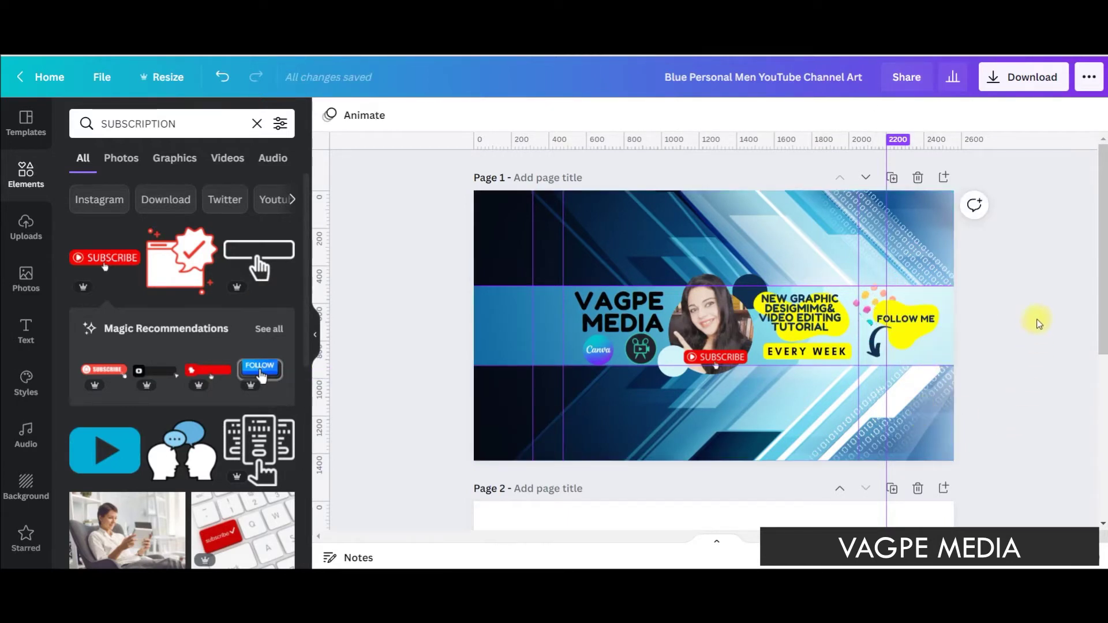
pyautogui.click(1036, 75)
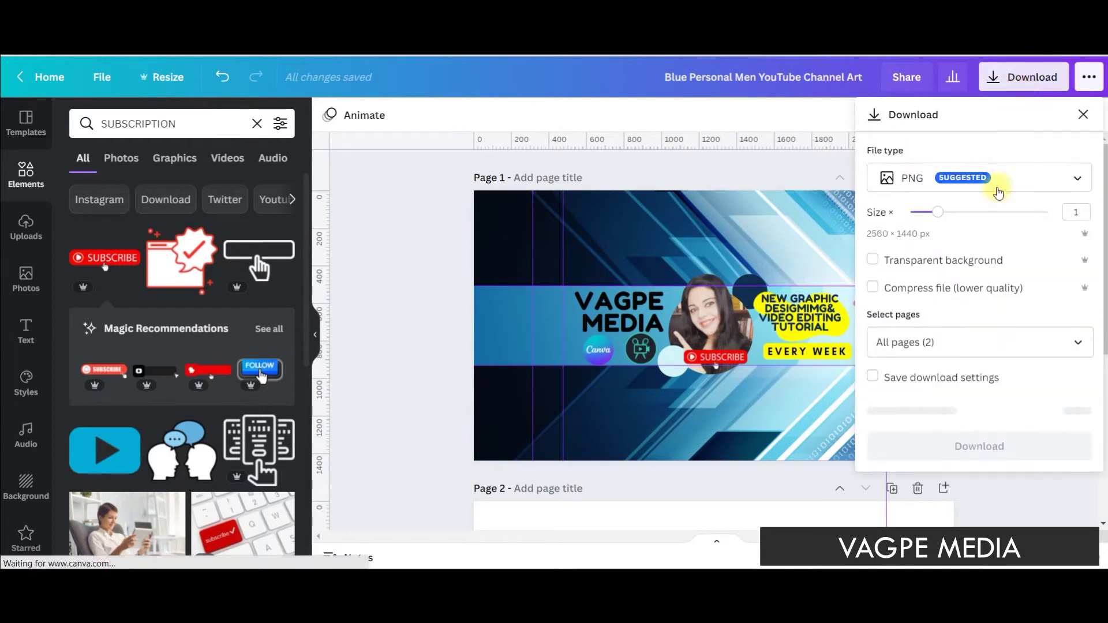
pyautogui.click(1004, 179)
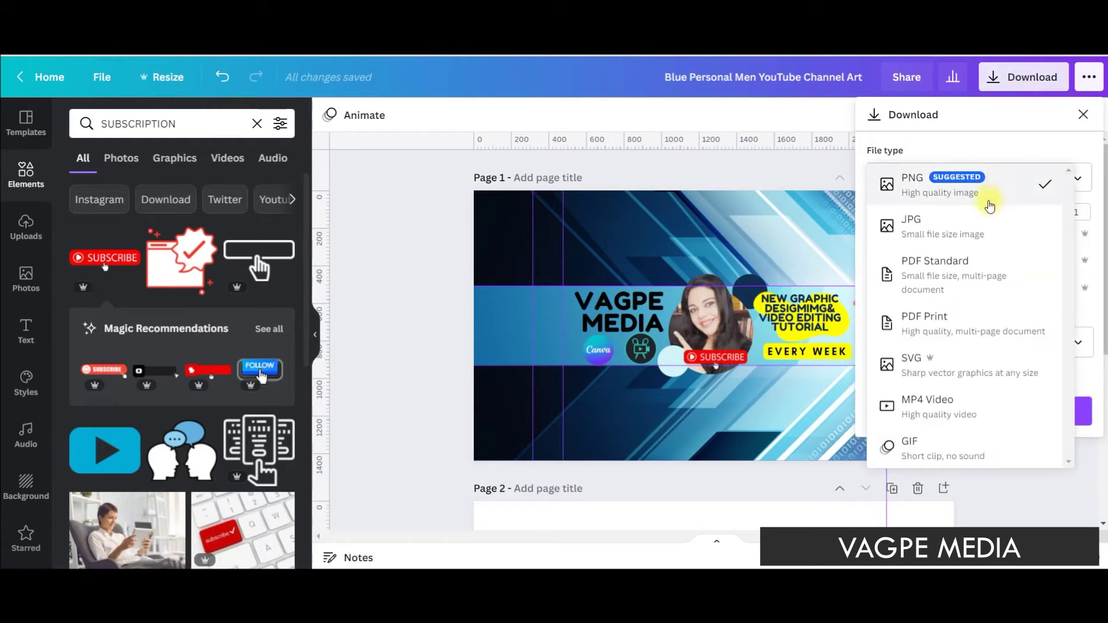
pyautogui.click(990, 199)
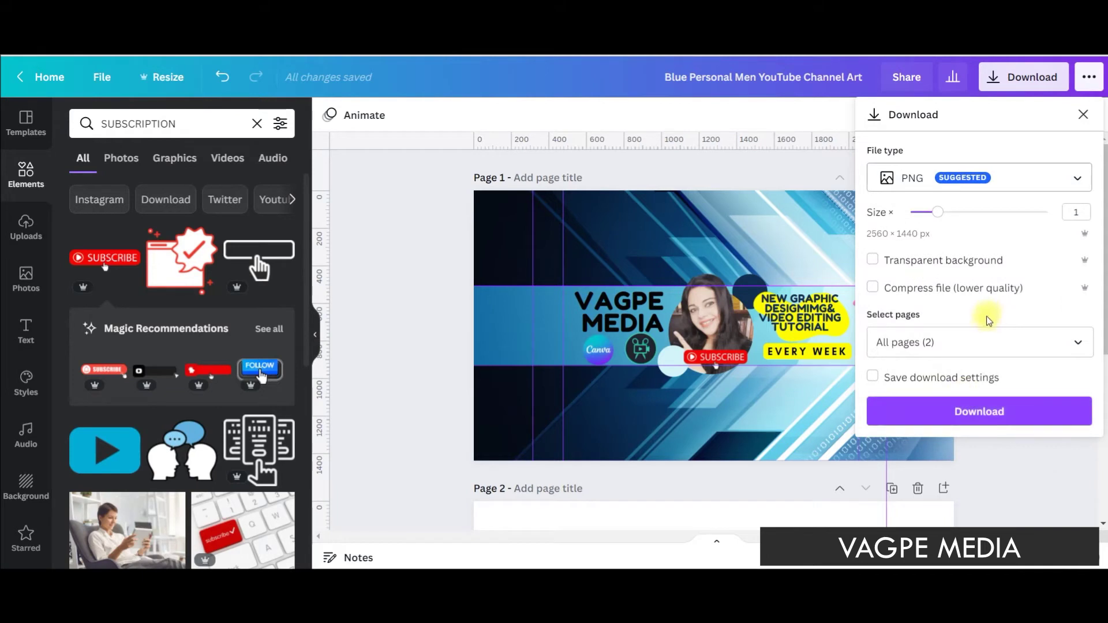
pyautogui.click(981, 341)
pyautogui.click(1074, 384)
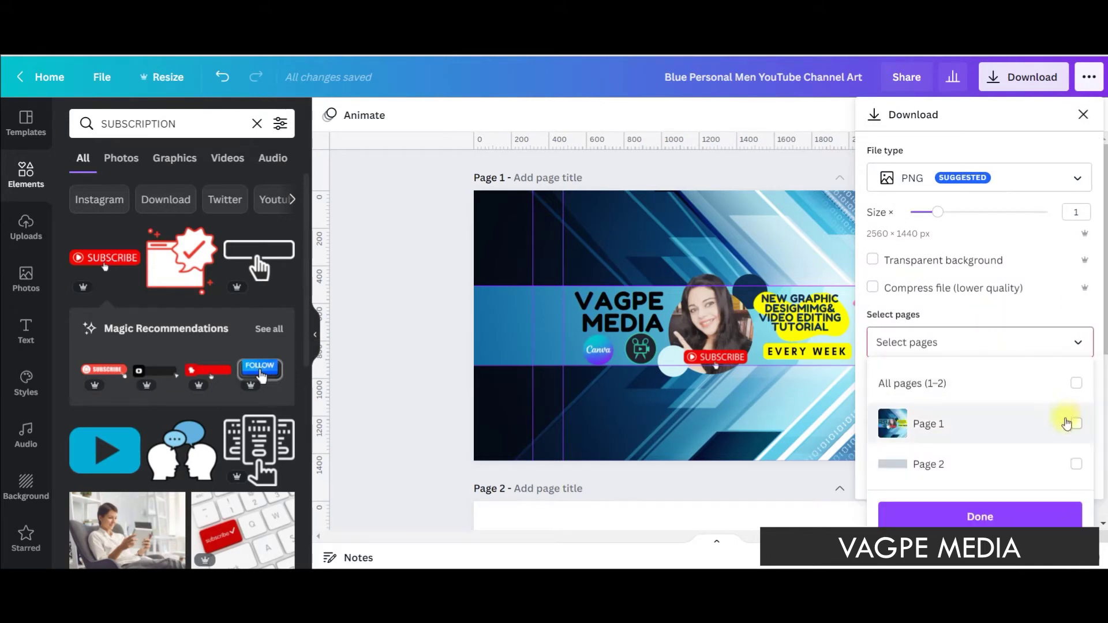
pyautogui.click(1076, 426)
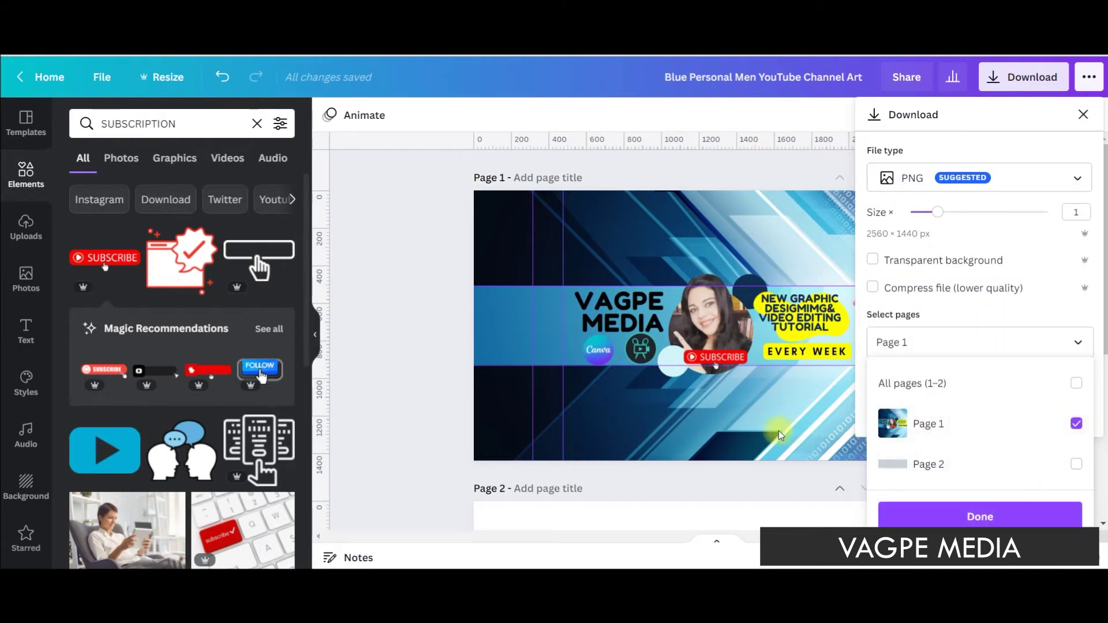
pyautogui.click(871, 419)
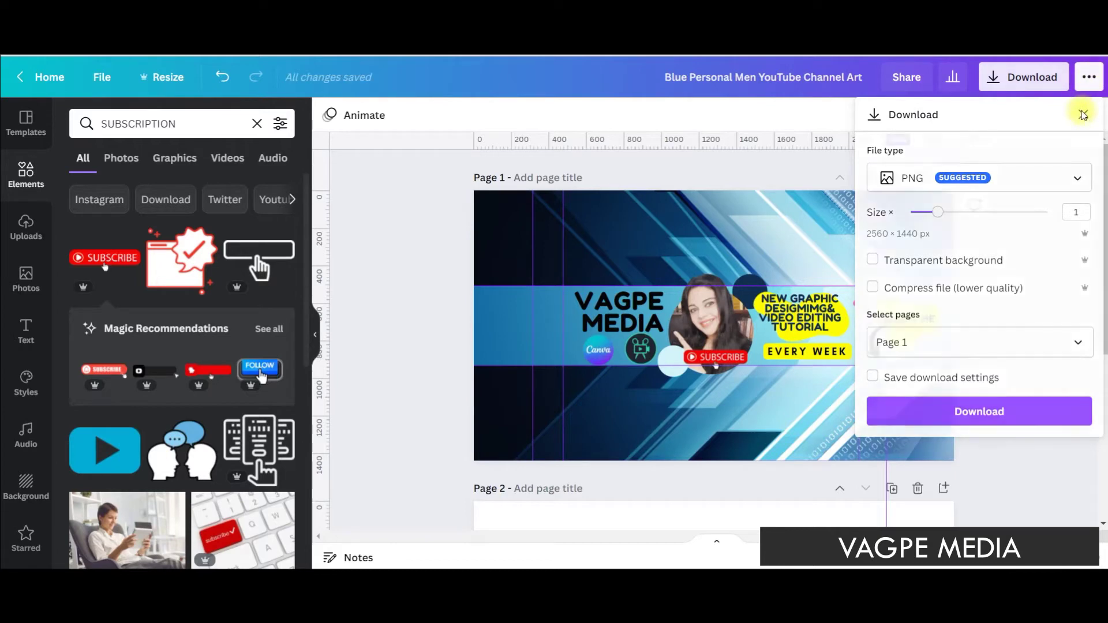
pyautogui.click(1083, 114)
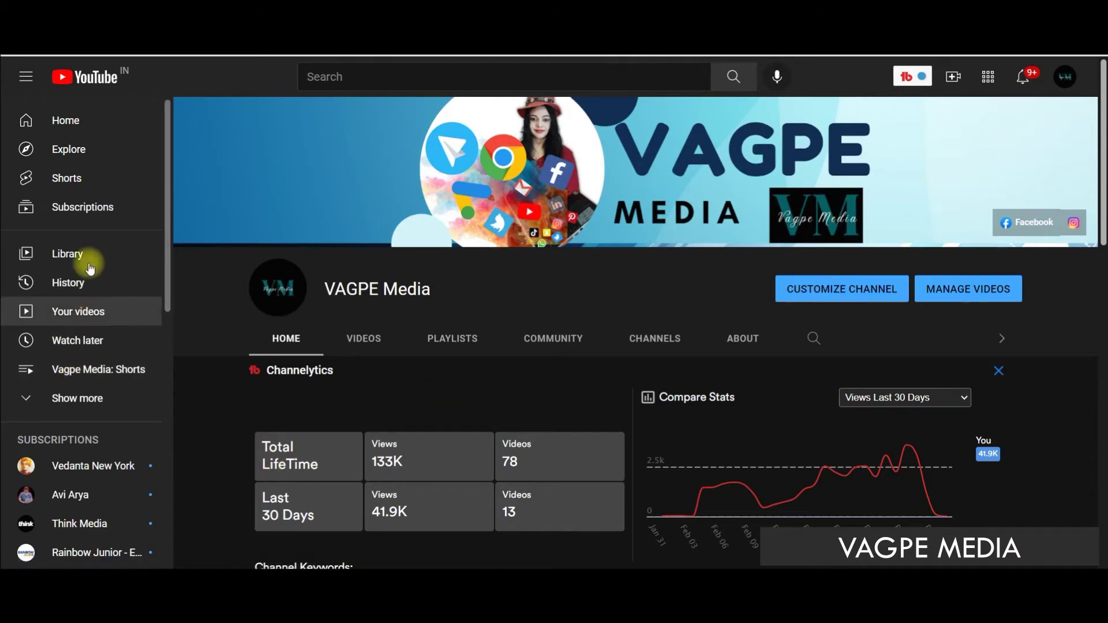
# Step: Switch to the VAGPE Media channel page on YouTube and open YouTube Studio from the account options
pyautogui.scroll(-1, 104, 235)
pyautogui.scroll(1, 124, 248)
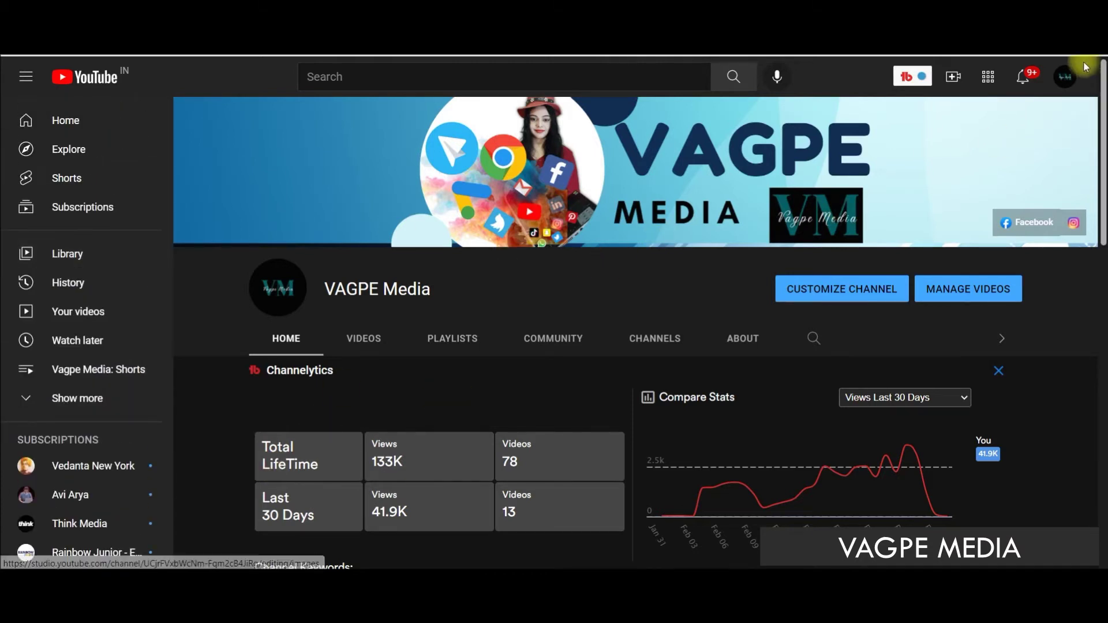
pyautogui.click(1067, 78)
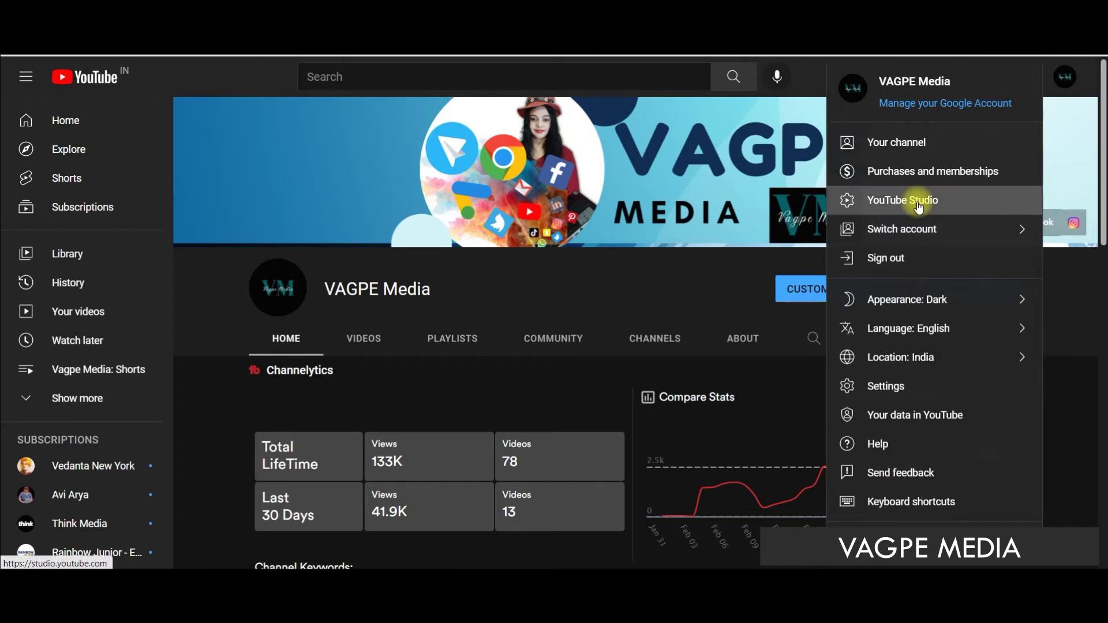
pyautogui.click(918, 206)
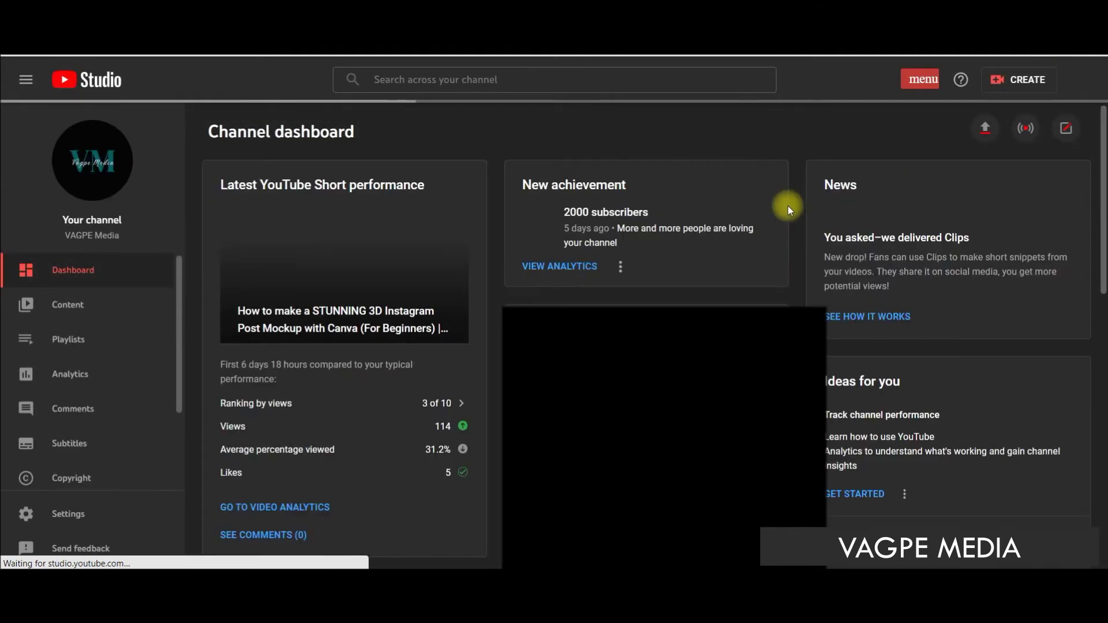
# Step: Open the Branding settings of the channel customization and go through the banner image and video watermark sections
pyautogui.scroll(-2, 87, 449)
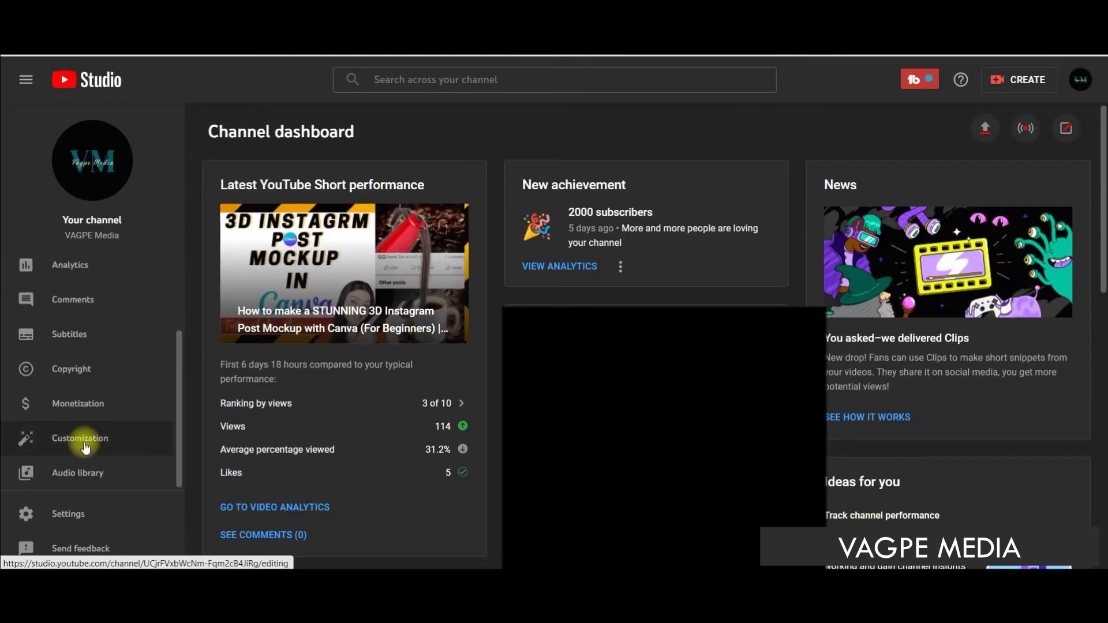
pyautogui.click(85, 445)
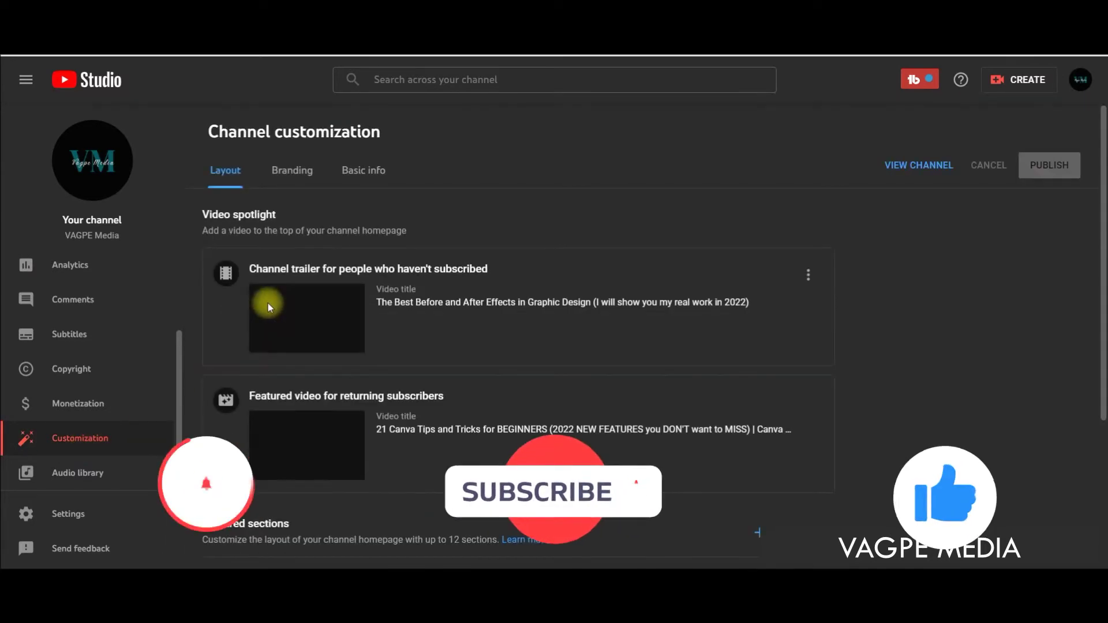
pyautogui.click(283, 170)
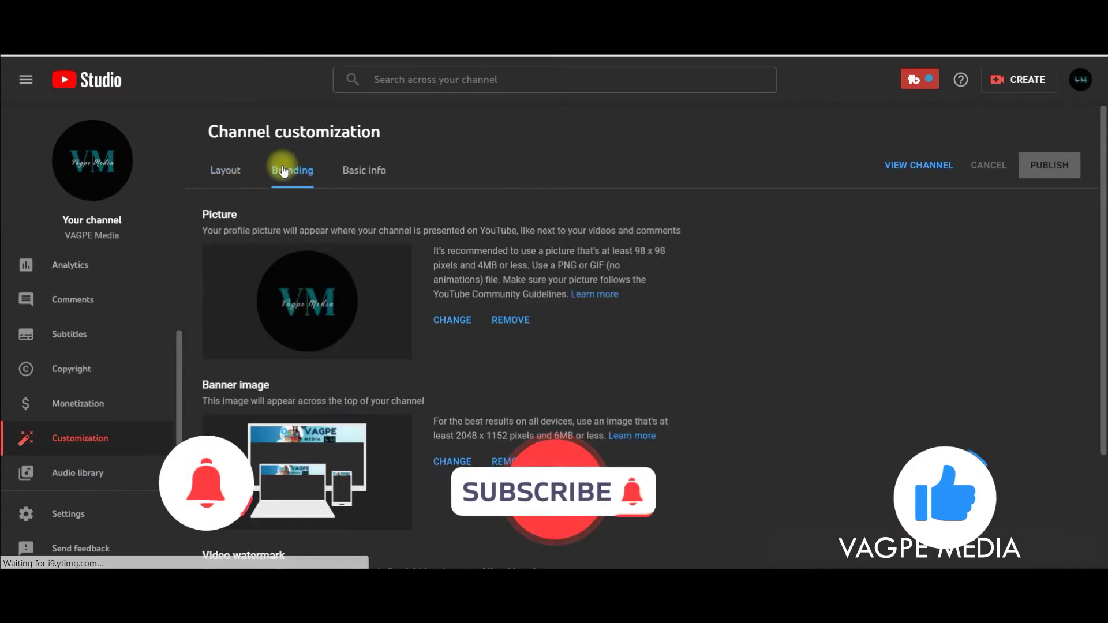
pyautogui.scroll(-2, 382, 415)
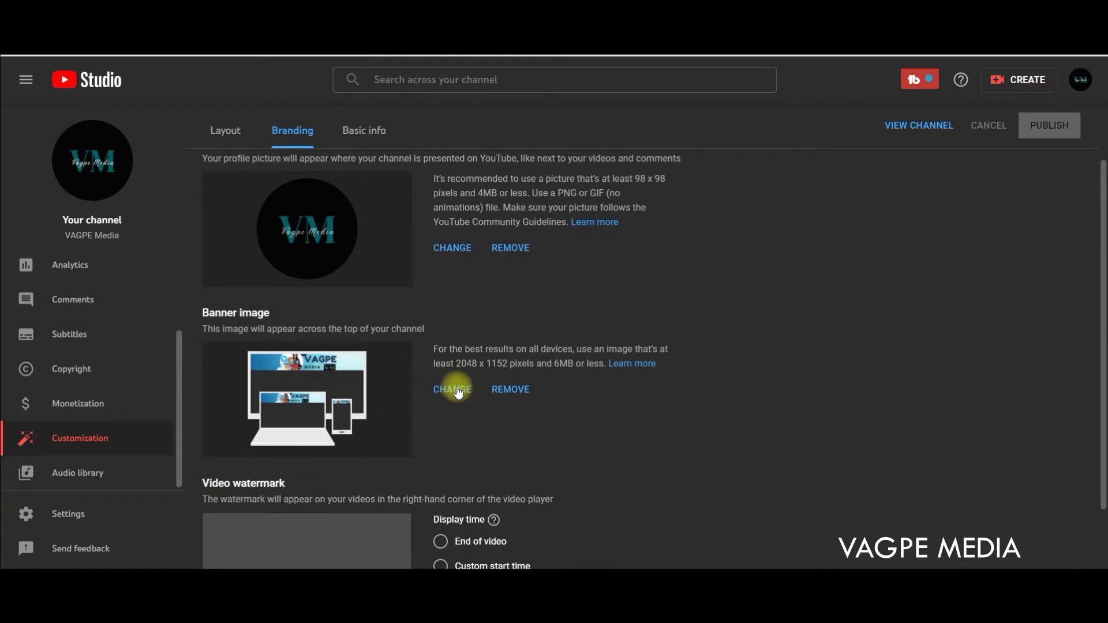
pyautogui.scroll(-2, 291, 372)
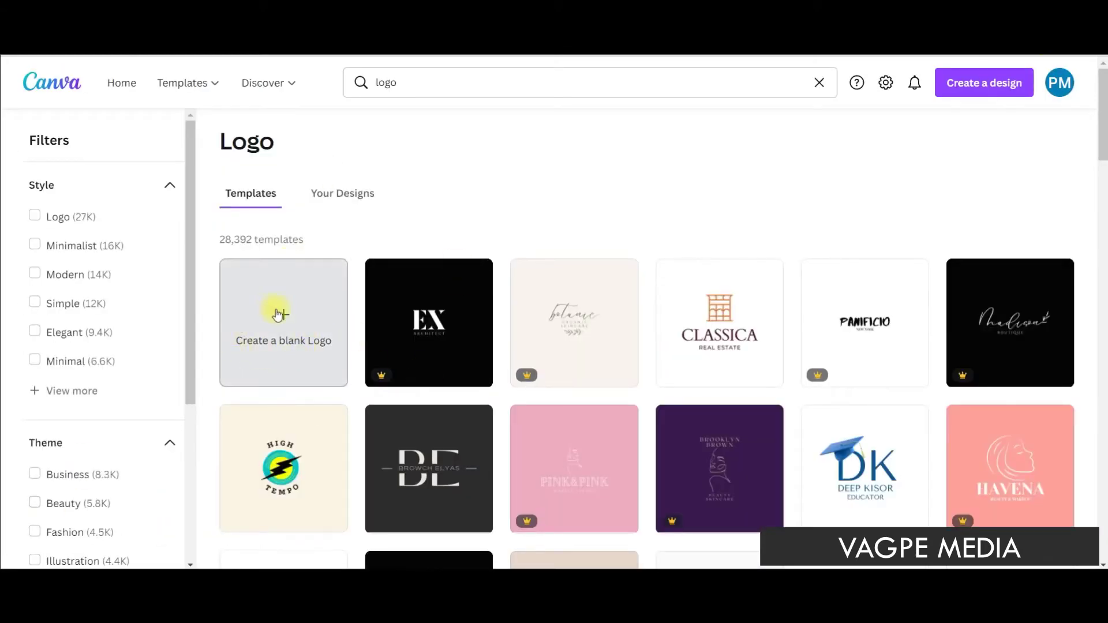
# Step: Switch to Canva, create a blank Logo design, and add a second page to it
pyautogui.click(285, 315)
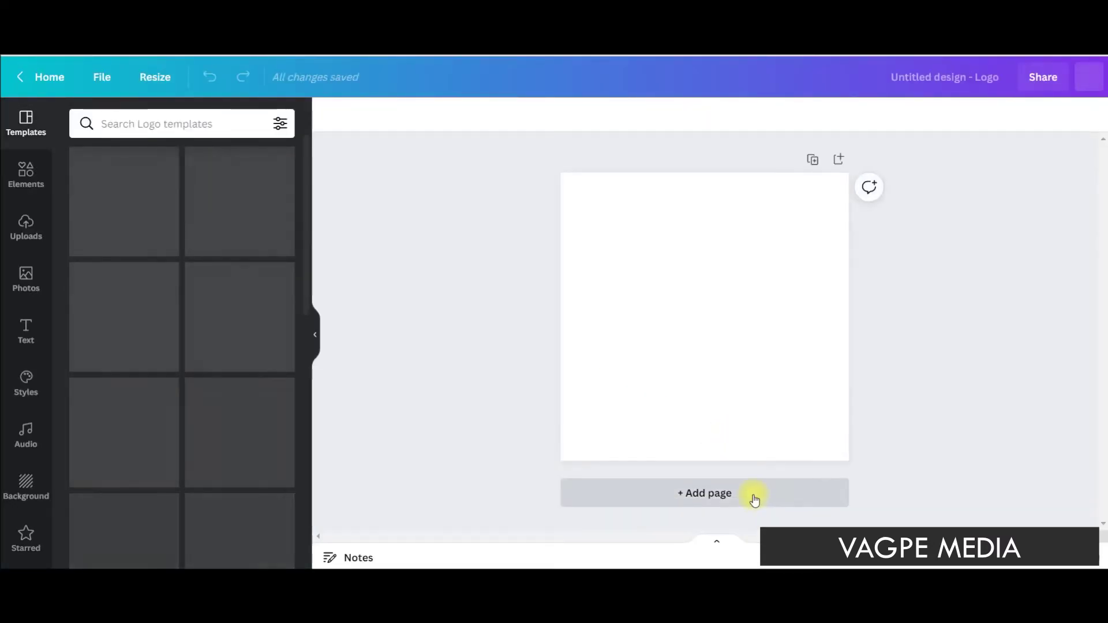
pyautogui.click(754, 496)
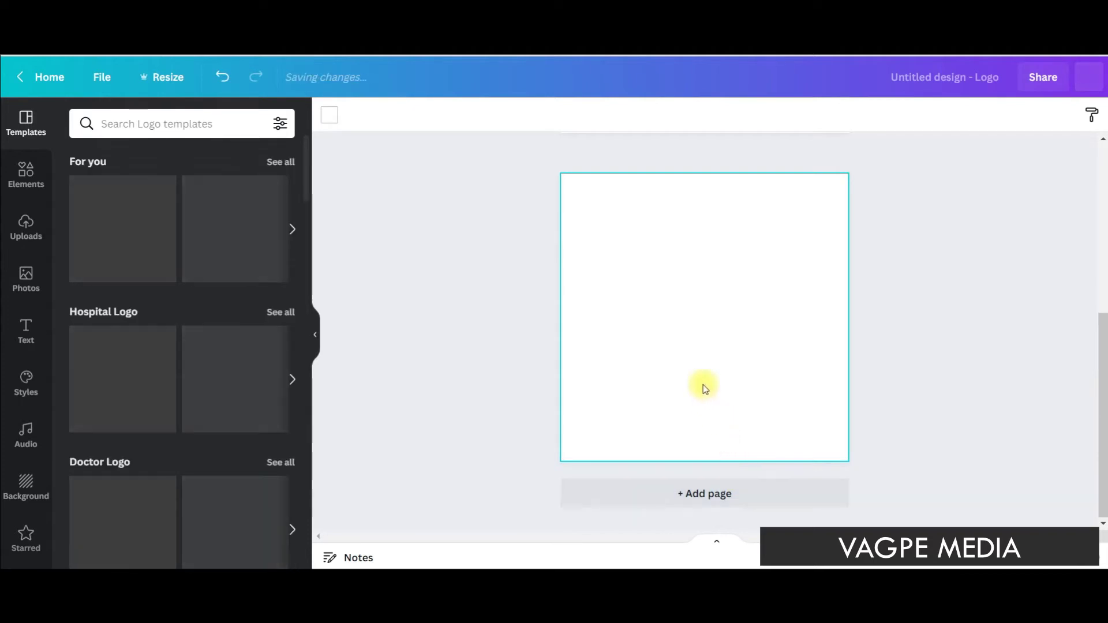
pyautogui.scroll(2, 690, 381)
pyautogui.click(688, 380)
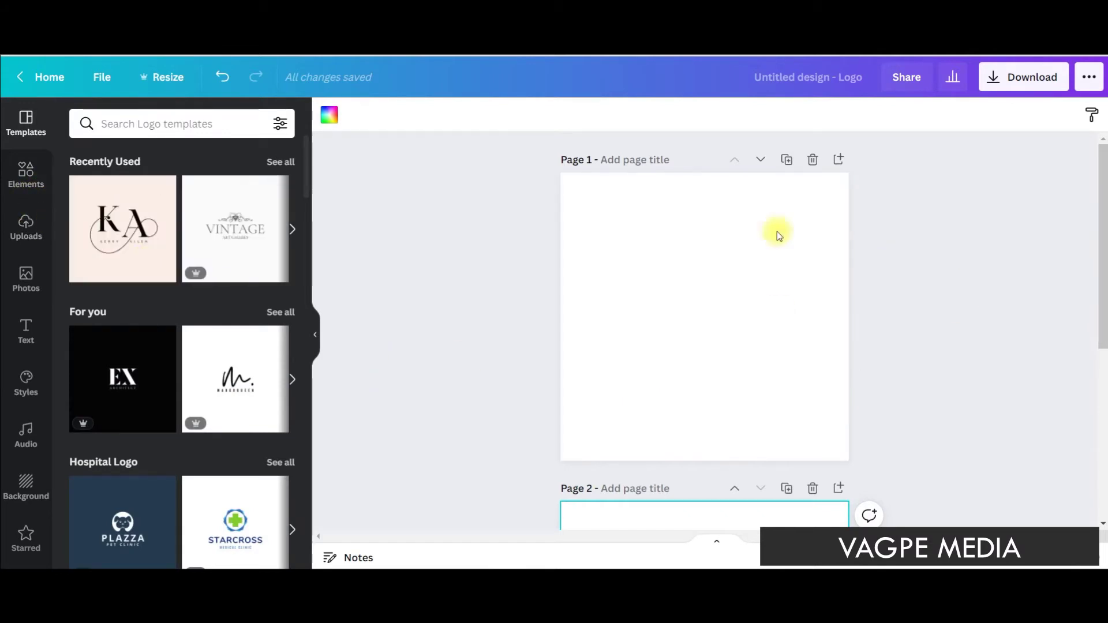
pyautogui.scroll(-2, 769, 277)
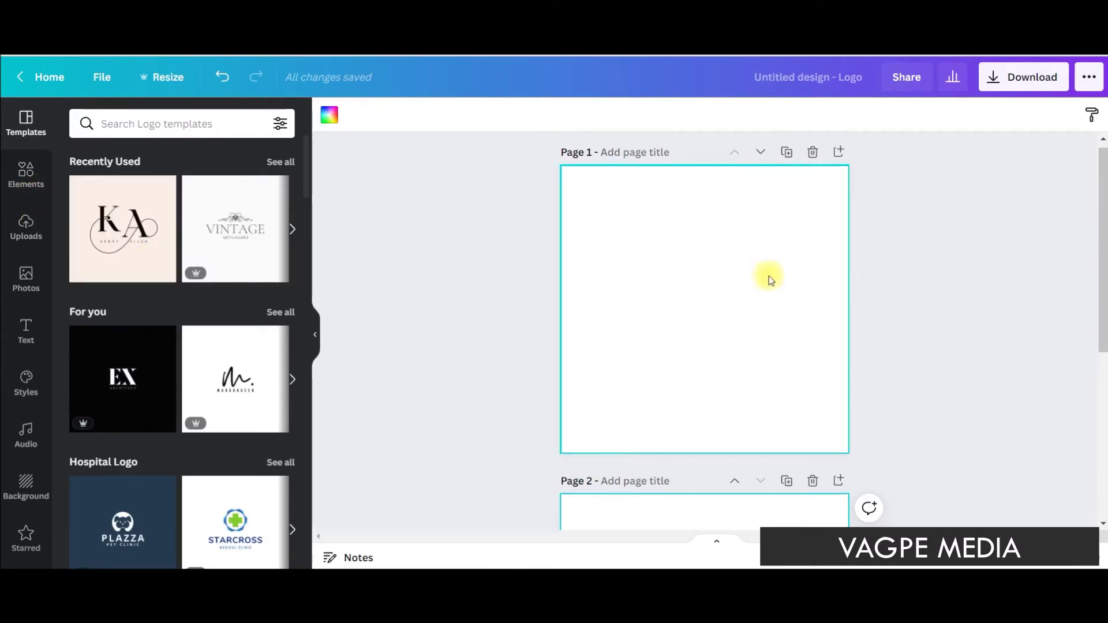
pyautogui.scroll(-4, 750, 410)
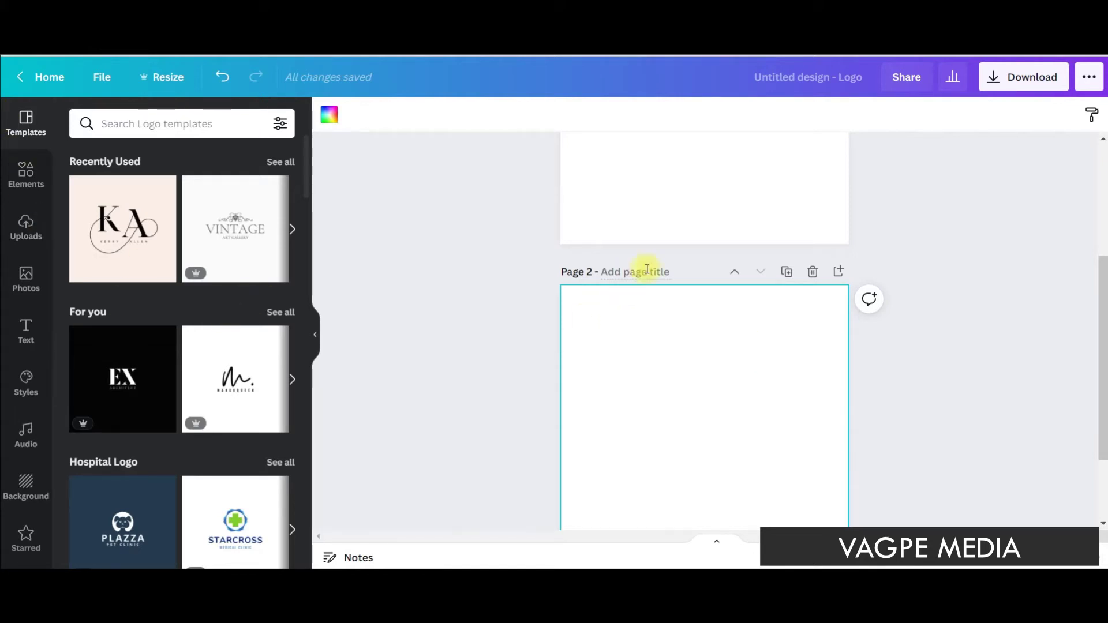
pyautogui.scroll(3, 648, 268)
pyautogui.scroll(2, 672, 270)
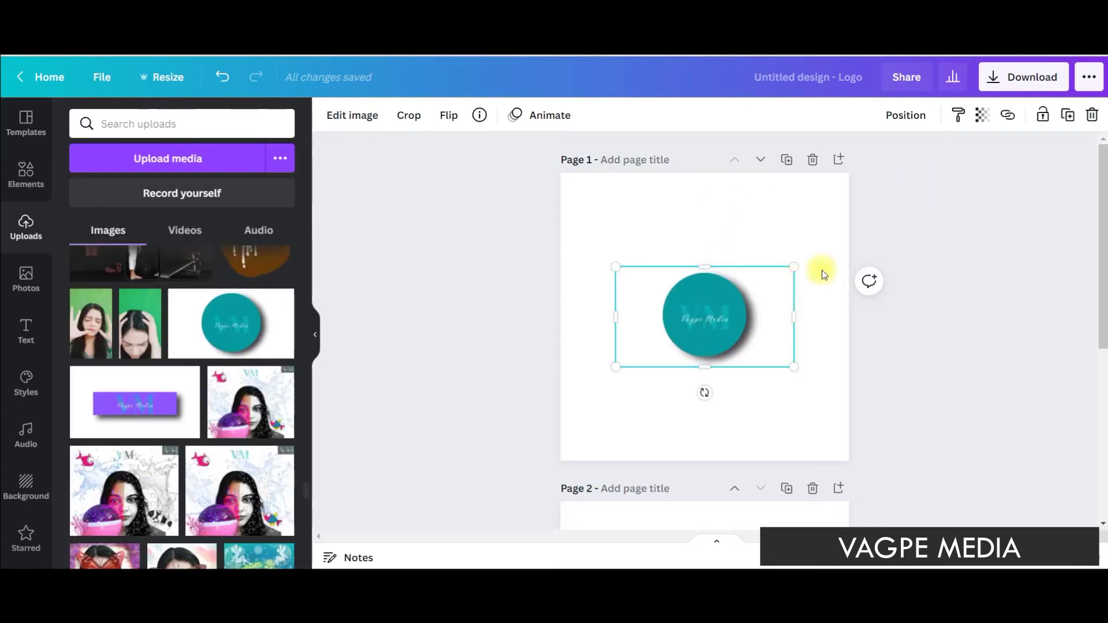
# Step: Enlarge the round teal Vagpe Media logo image and place it against page 1's upper edge, slightly left of centre
pyautogui.moveTo(795, 262); pyautogui.dragTo(888, 210)
pyautogui.moveTo(764, 292); pyautogui.dragTo(709, 295)
pyautogui.moveTo(849, 369); pyautogui.dragTo(920, 448)
pyautogui.moveTo(782, 339); pyautogui.dragTo(735, 292)
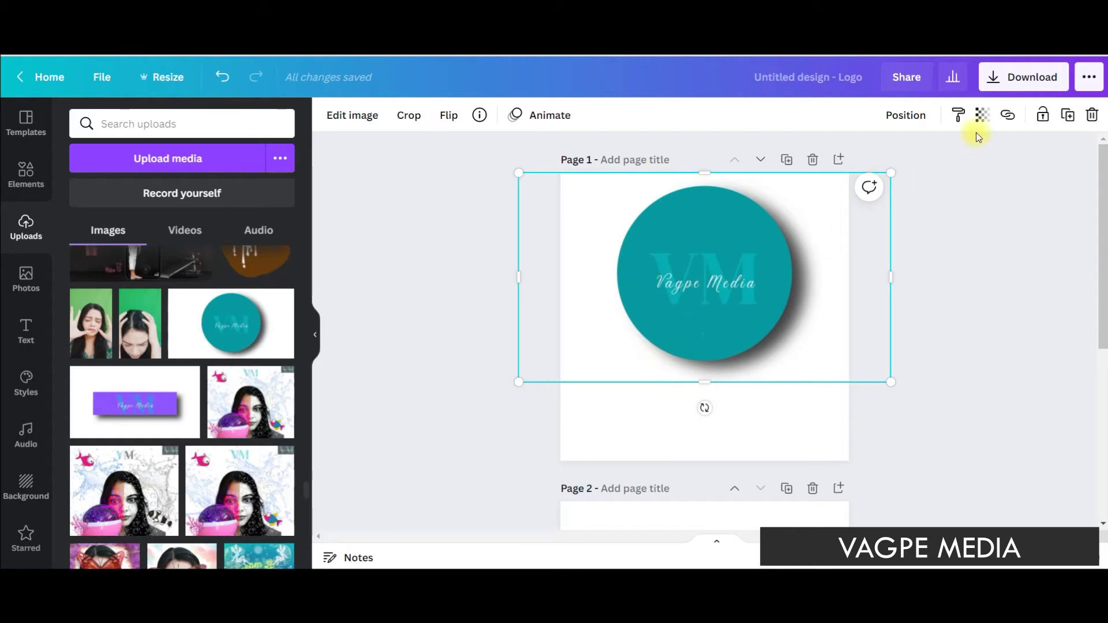
pyautogui.click(1009, 315)
pyautogui.moveTo(717, 314); pyautogui.dragTo(708, 315)
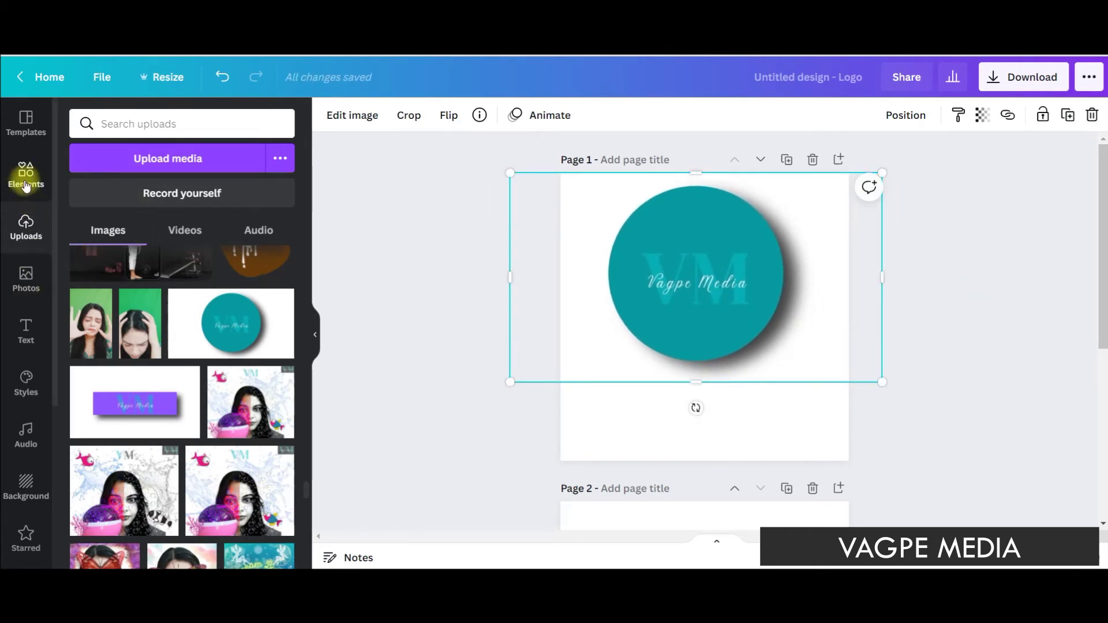
# Step: Search the elements for "SUBSCRIPTION" and place the wide red rounded SUBSCRIBE button directly below the teal logo circle
pyautogui.click(26, 184)
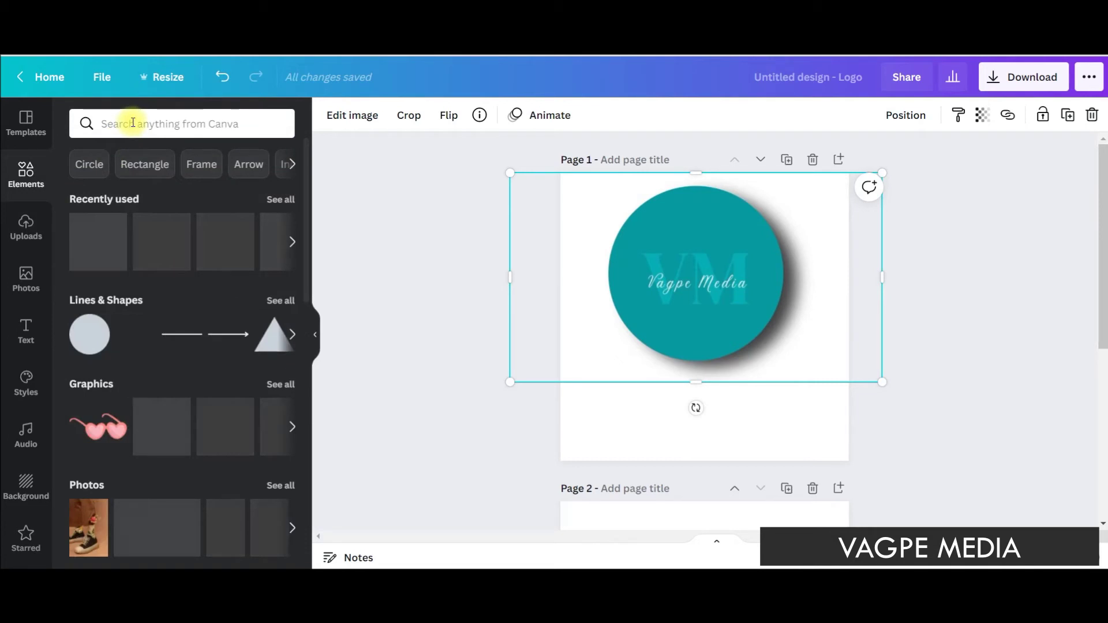
pyautogui.click(143, 127)
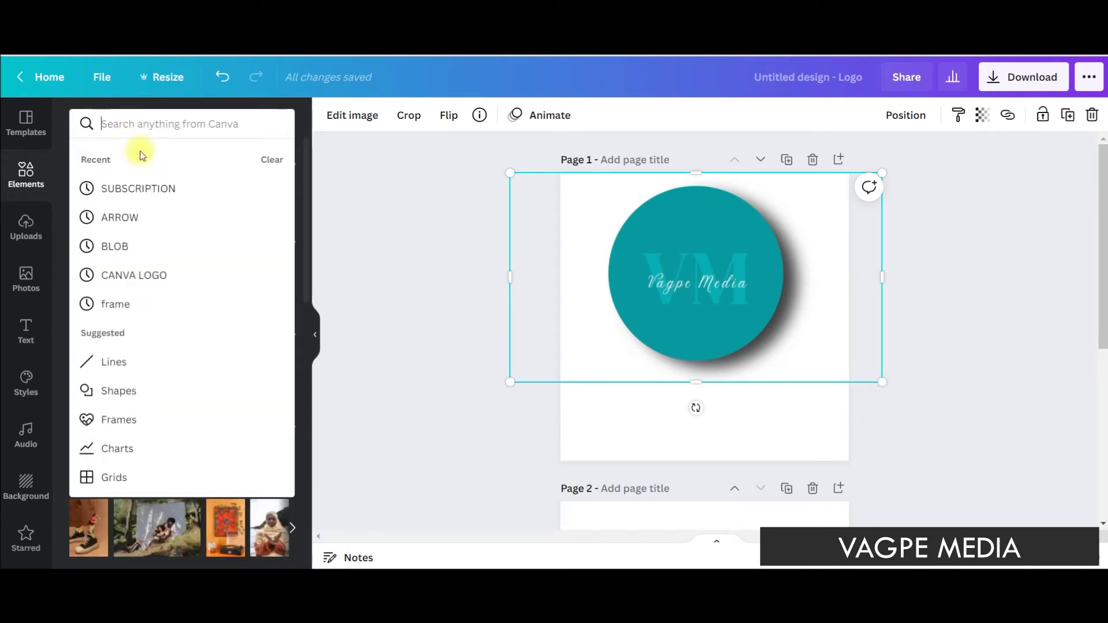
pyautogui.write('SU')
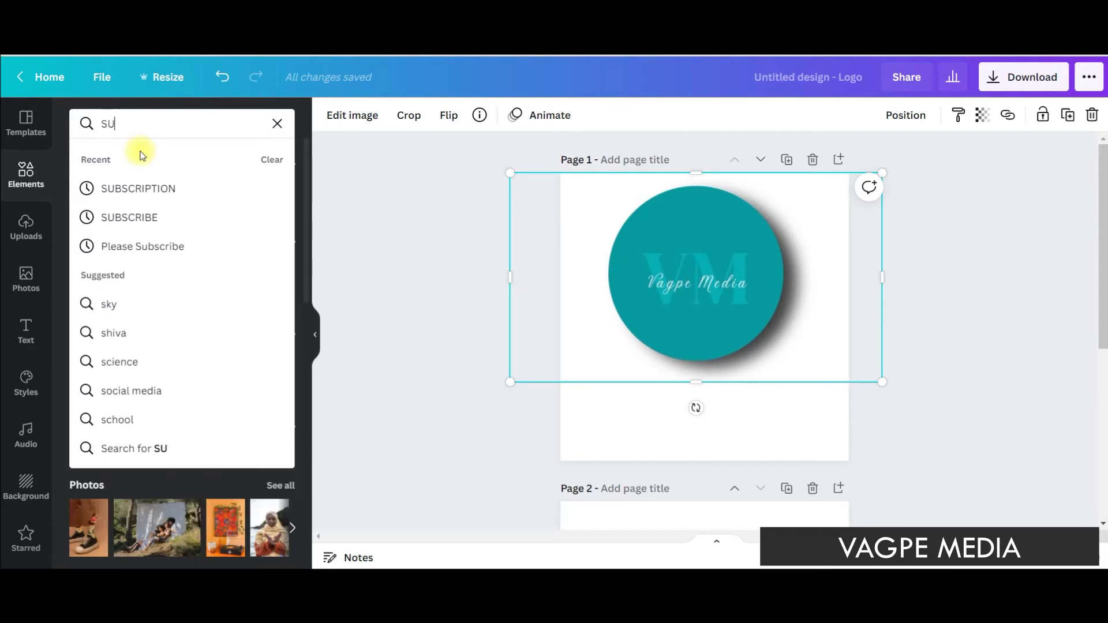
pyautogui.write('BSCRIPTION')
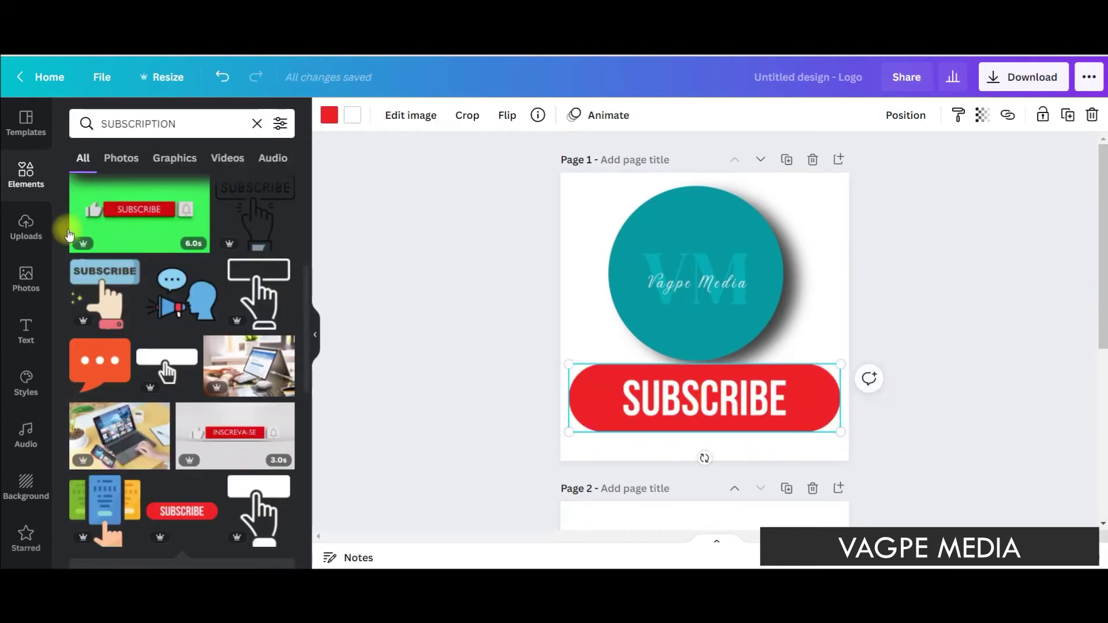
# Step: Search the elements for "ARROW", insert the curved white arrow, and fit it small between the circle's lower left and the SUBSCRIBE button
pyautogui.moveTo(178, 122); pyautogui.dragTo(72, 123)
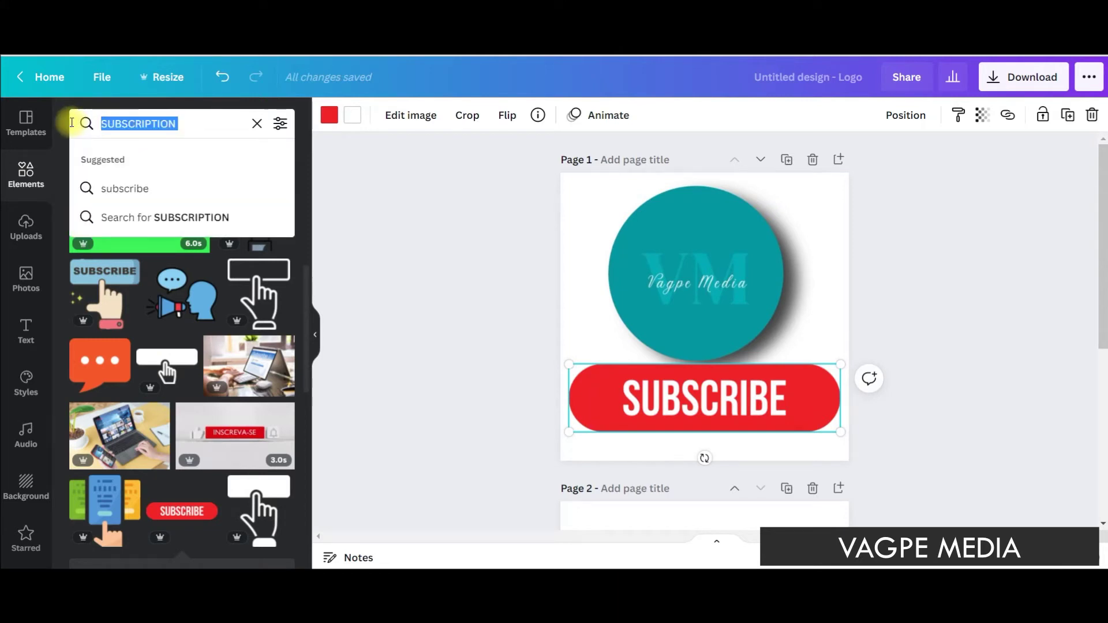
pyautogui.write('ARROW')
pyautogui.press('Return')
pyautogui.moveTo(277, 329); pyautogui.dragTo(700, 357)
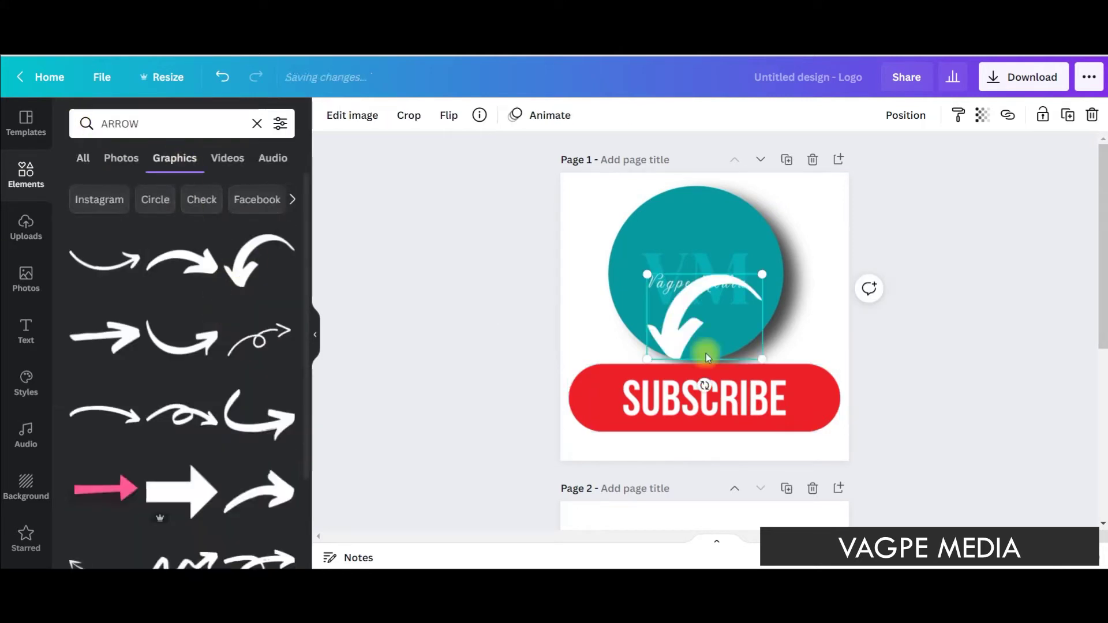
pyautogui.moveTo(696, 277); pyautogui.dragTo(695, 298)
pyautogui.moveTo(692, 340); pyautogui.dragTo(634, 334)
# Step: Recolour the curved arrow black
pyautogui.click(329, 115)
pyautogui.click(124, 190)
pyautogui.click(162, 380)
pyautogui.click(84, 447)
# Step: Crop the logo image's frame closer around the teal circle and deselect it
pyautogui.click(906, 115)
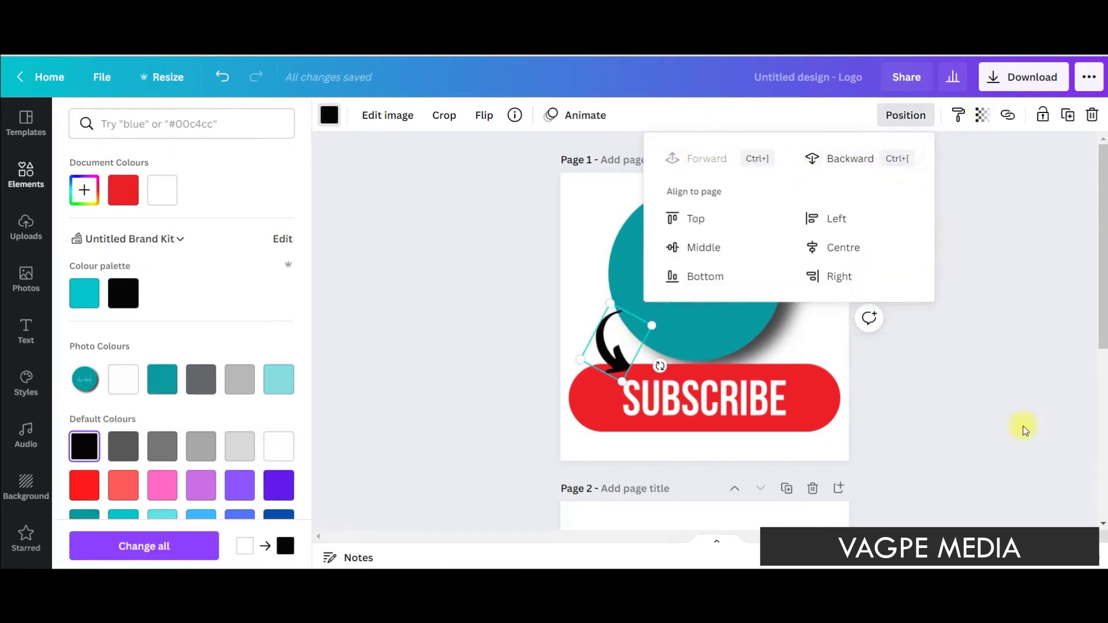
pyautogui.click(840, 195)
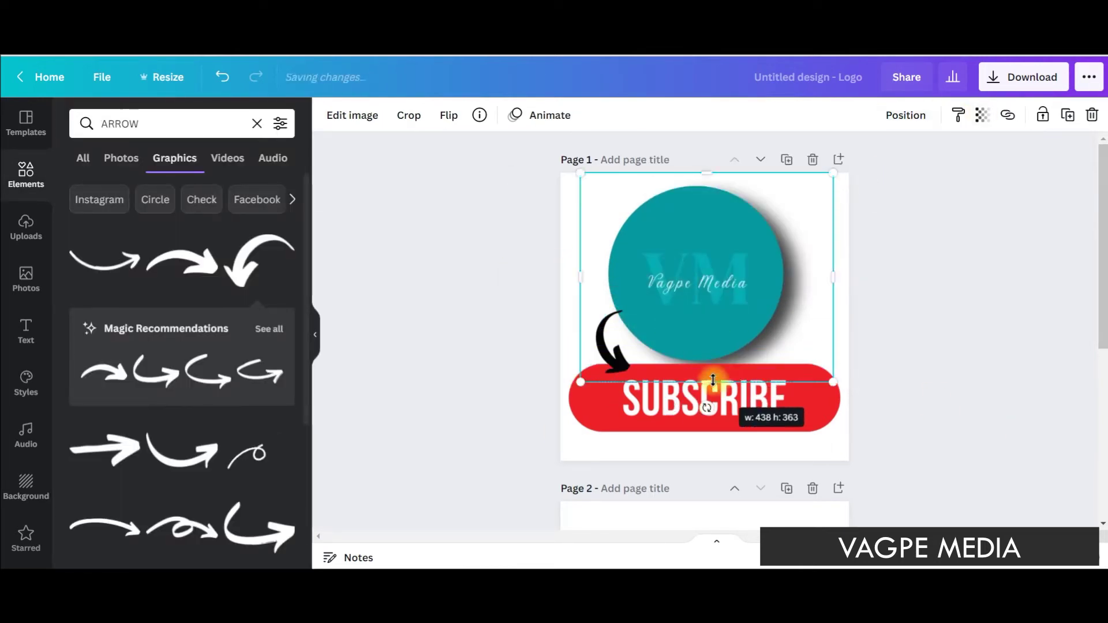
pyautogui.click(1010, 451)
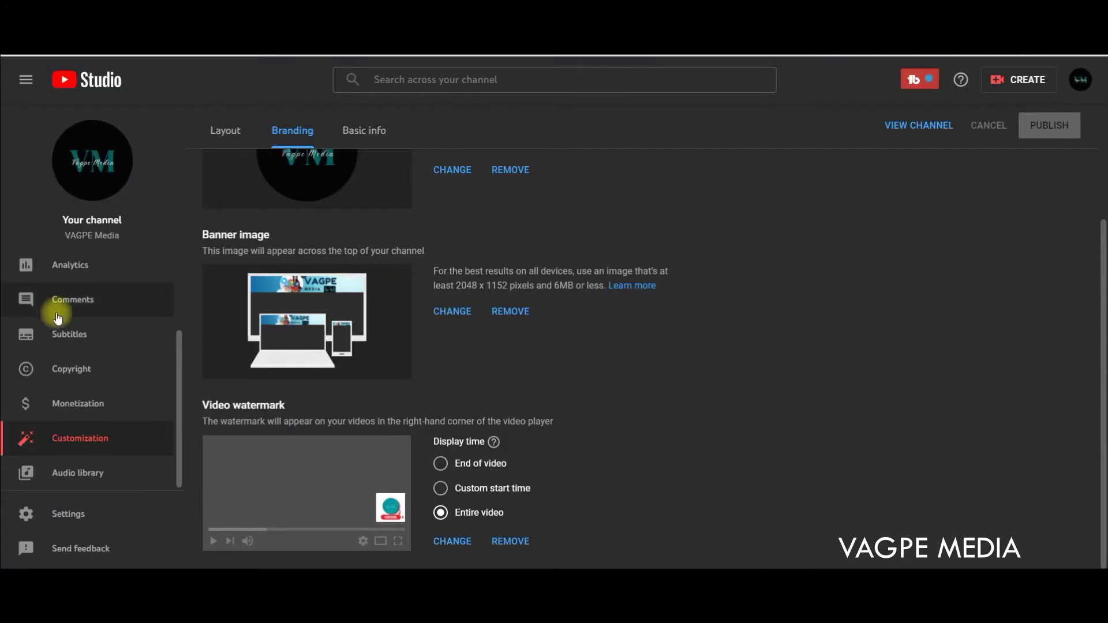
pyautogui.scroll(1, 270, 311)
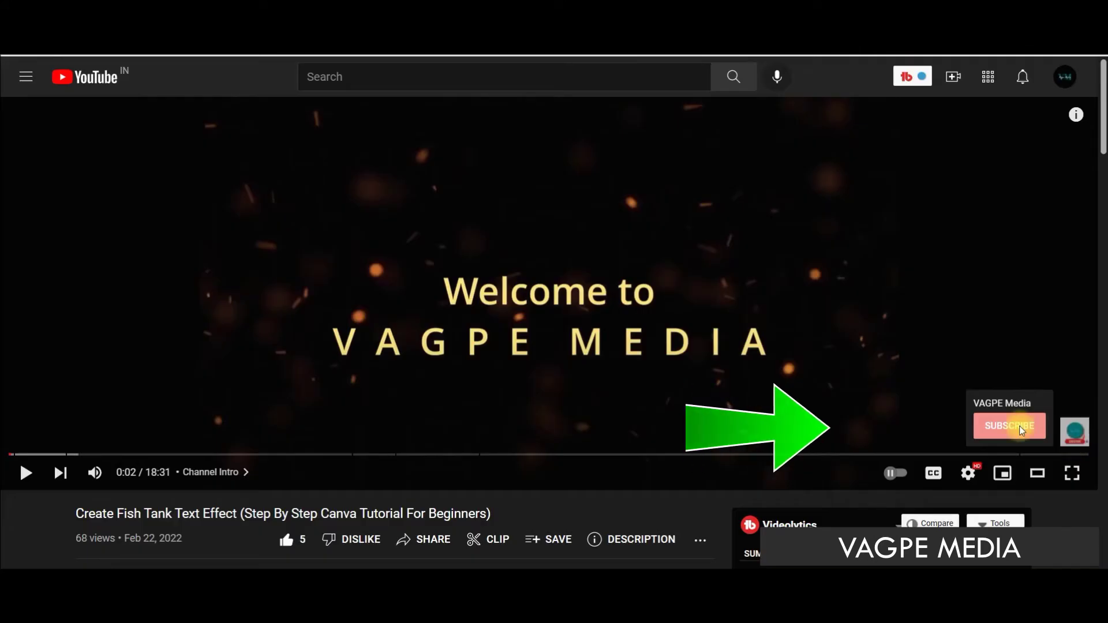
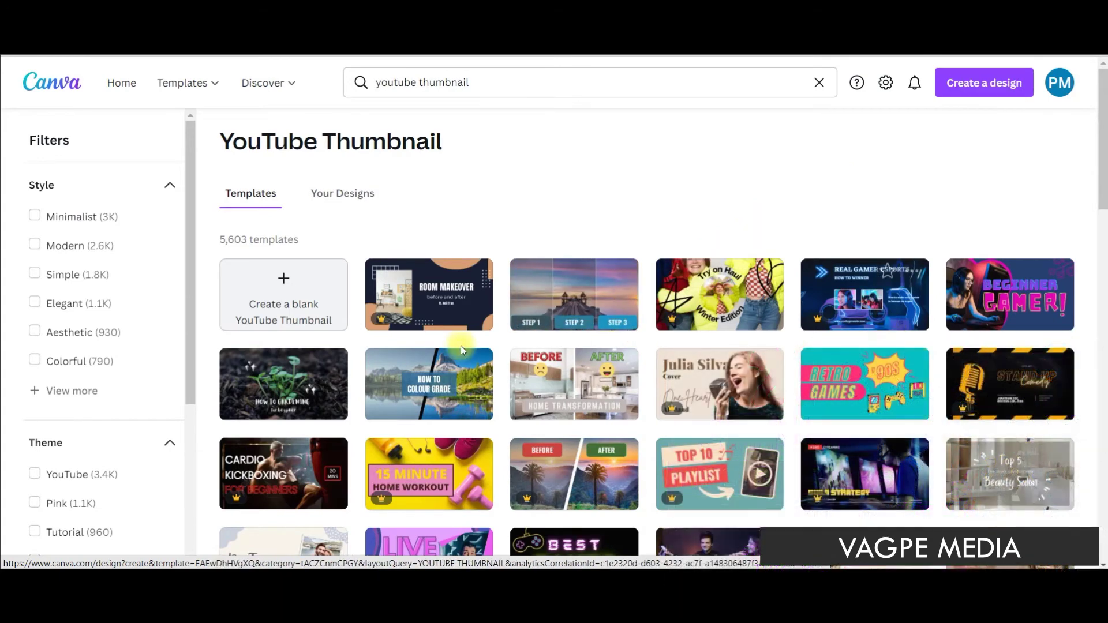
# Step: Browse the YouTube thumbnail templates and open the cream couple travel vlog design with the polaroid photo
pyautogui.scroll(-3, 1099, 352)
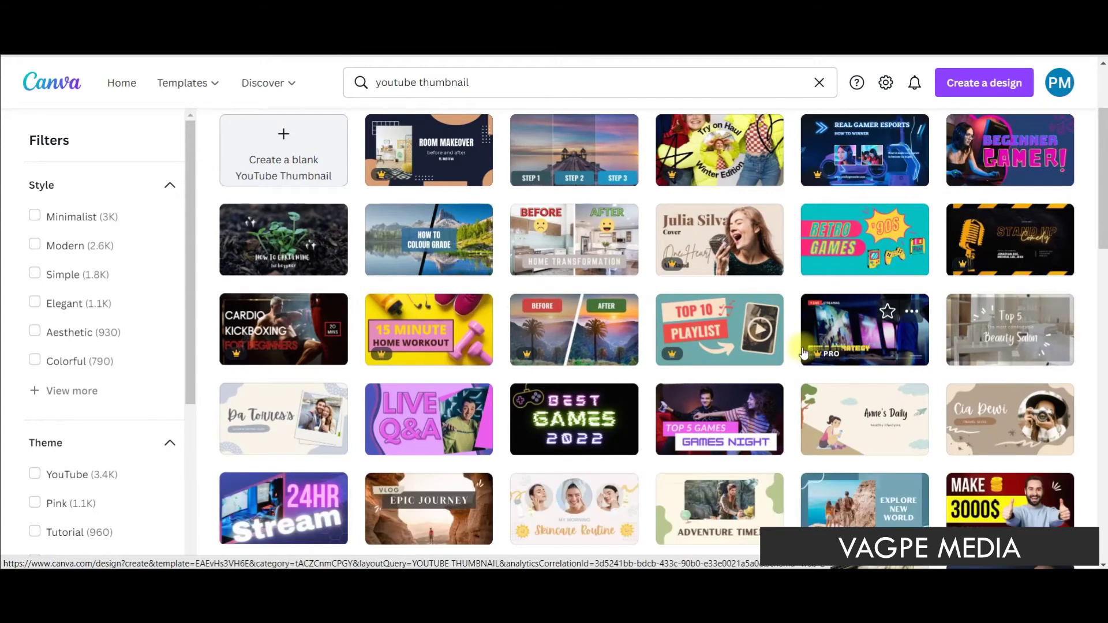
pyautogui.scroll(-1, 804, 354)
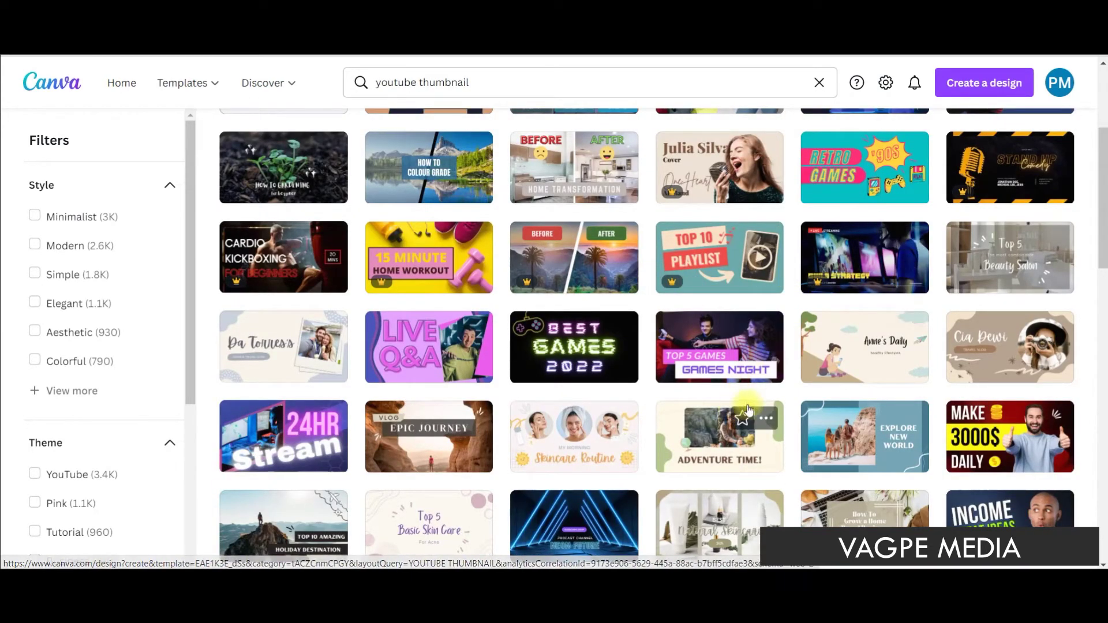
pyautogui.click(264, 365)
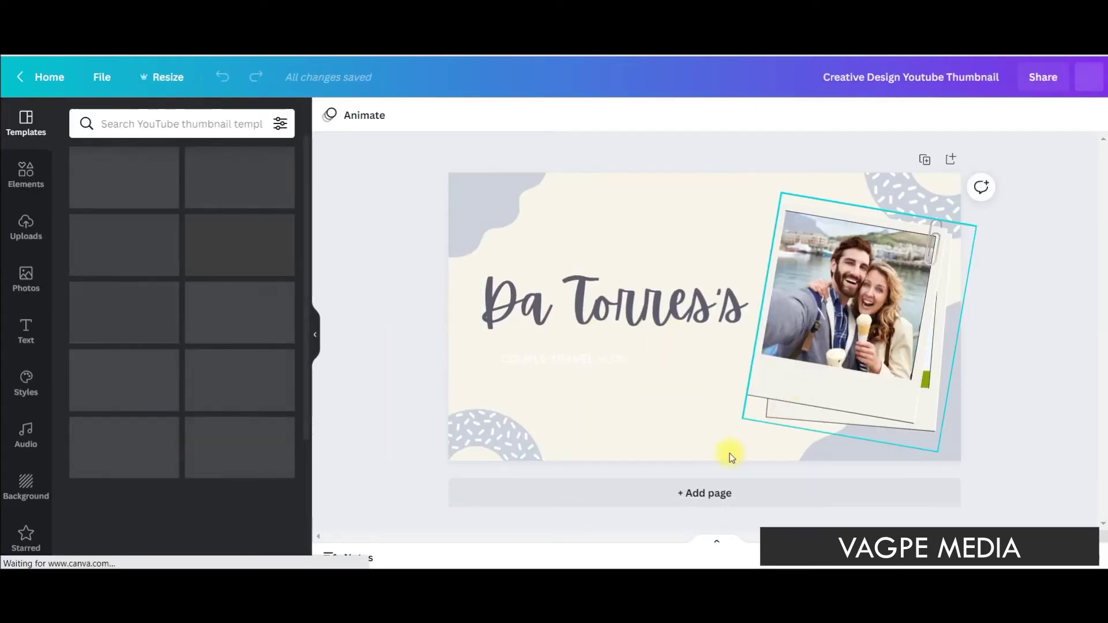
# Step: Add a blank second page to the thumbnail design
pyautogui.hotkey('ctrl', 'a')
pyautogui.press('Delete')
pyautogui.click(735, 383)
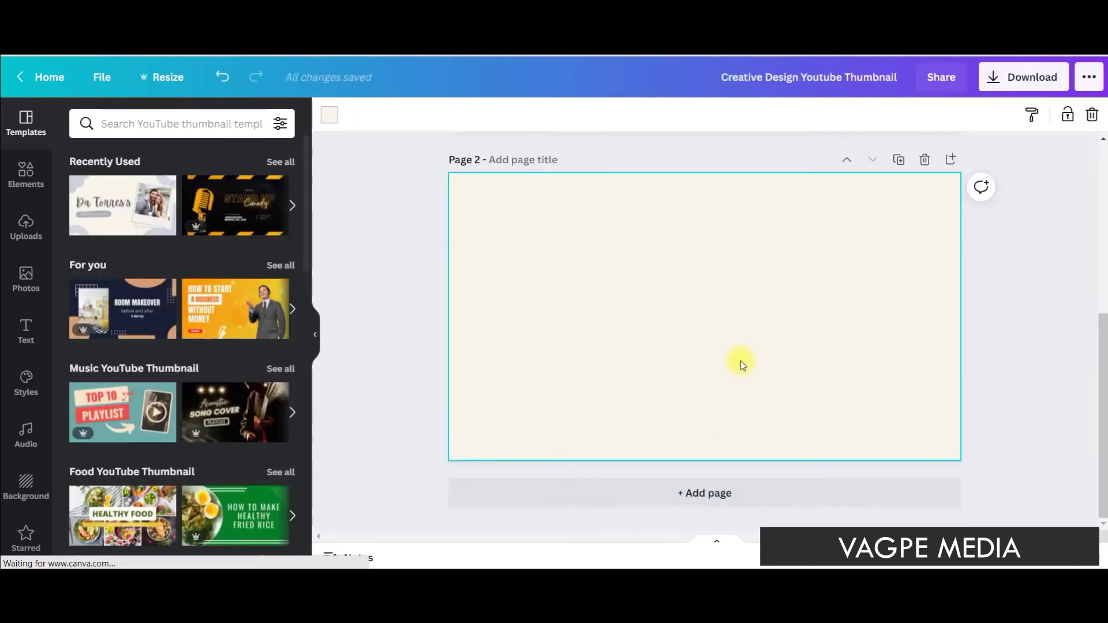
# Step: Delete the couple's photo from the polaroid frame on page 1
pyautogui.scroll(5, 741, 333)
pyautogui.click(848, 306)
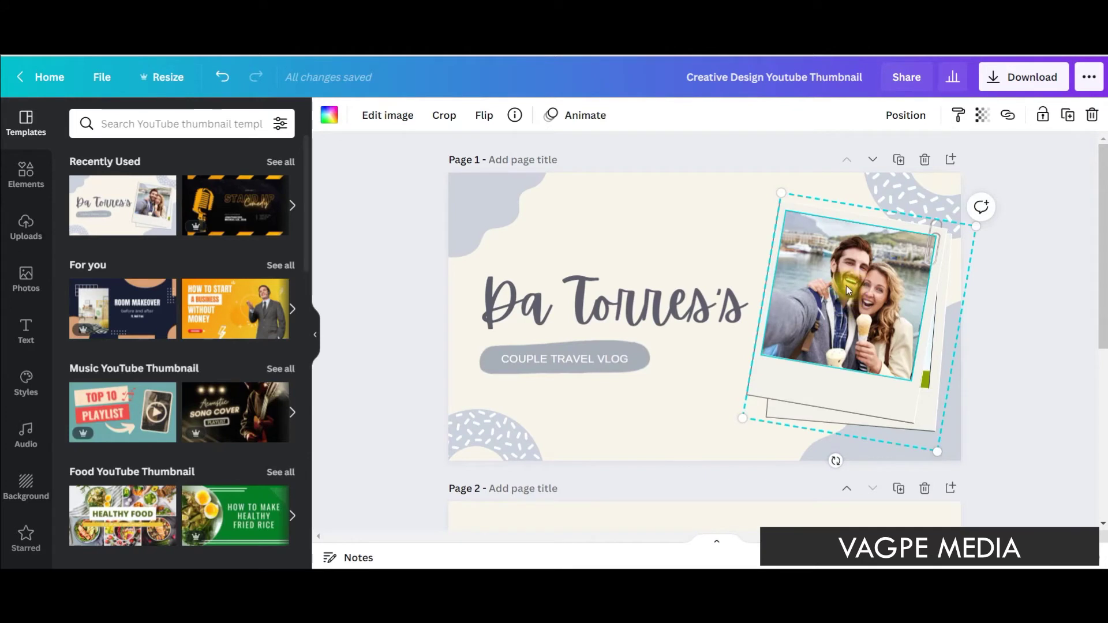
pyautogui.press('Delete')
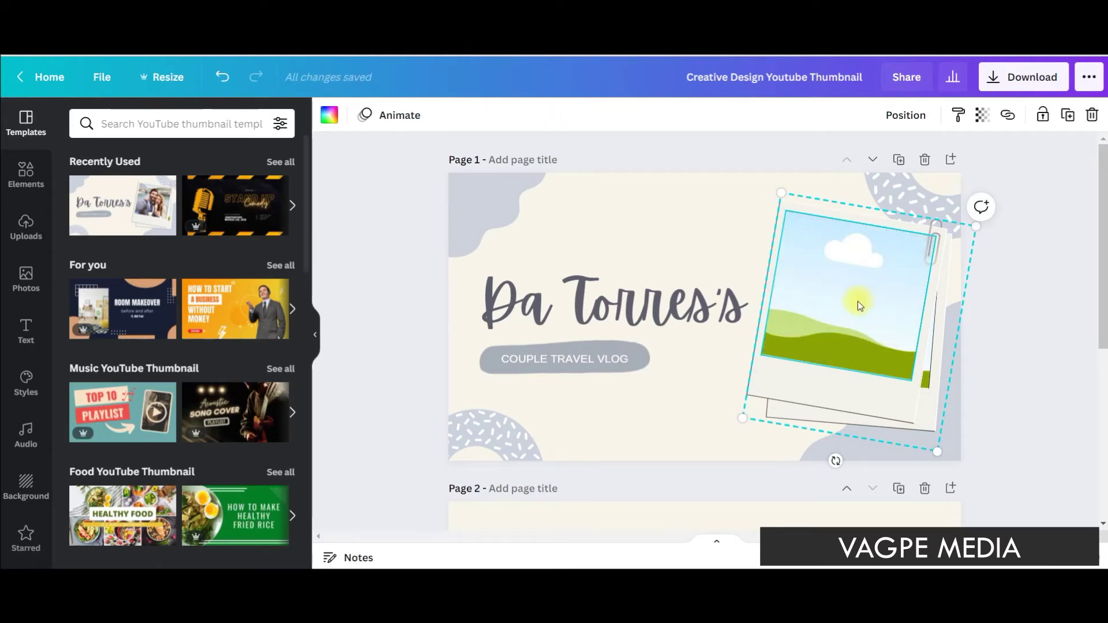
# Step: Fill the empty polaroid frame with the uploaded photo of the woman holding a glowing ball
pyautogui.click(24, 275)
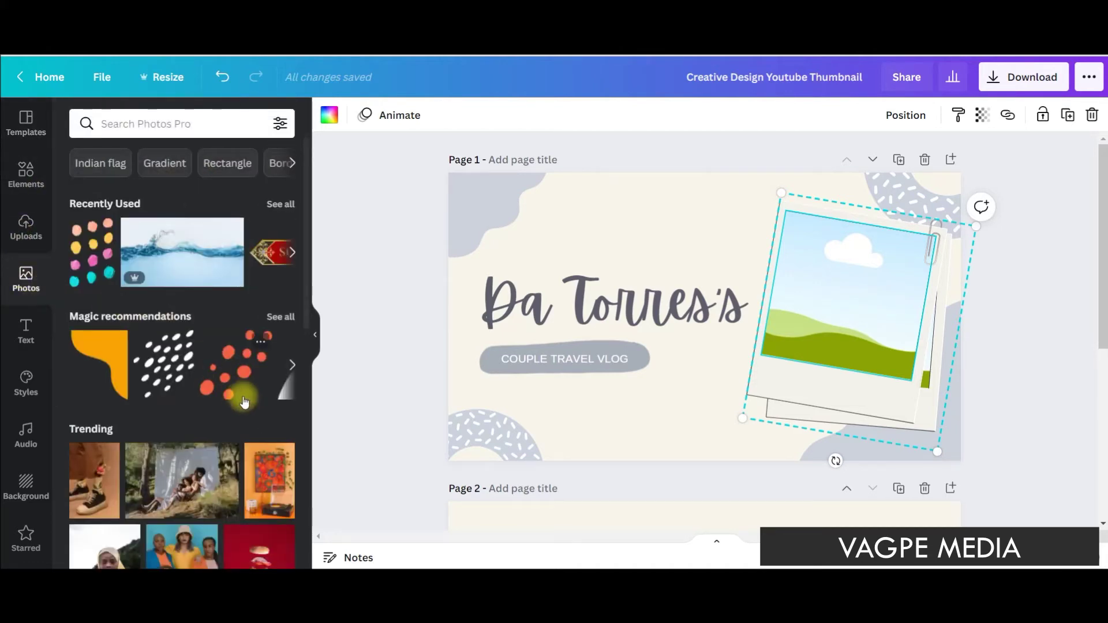
pyautogui.scroll(-6, 113, 316)
pyautogui.click(24, 231)
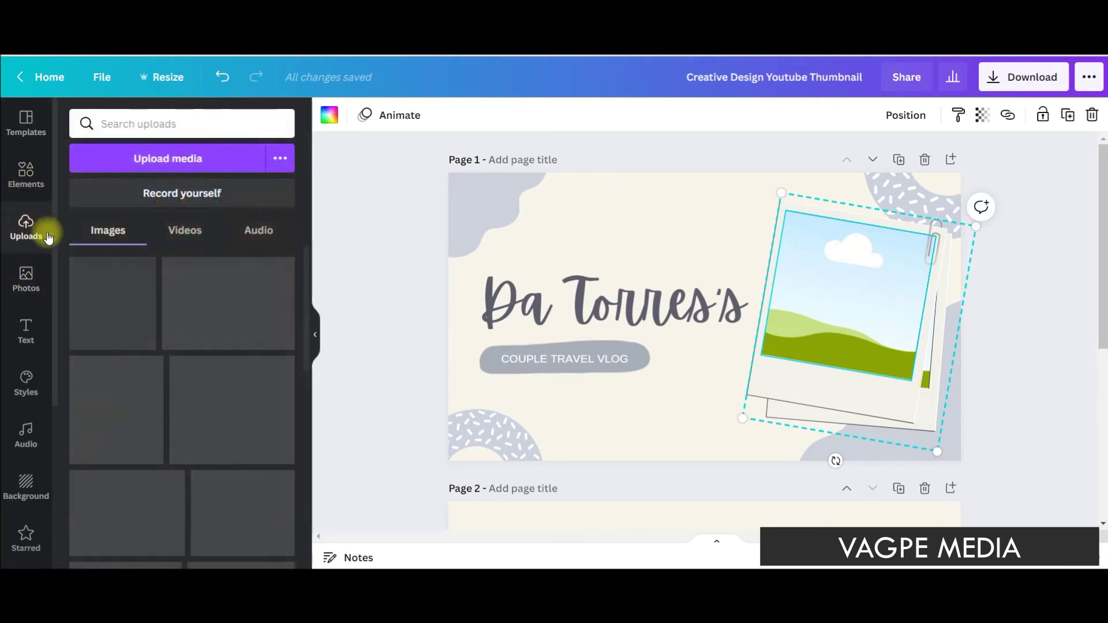
pyautogui.scroll(-5, 209, 374)
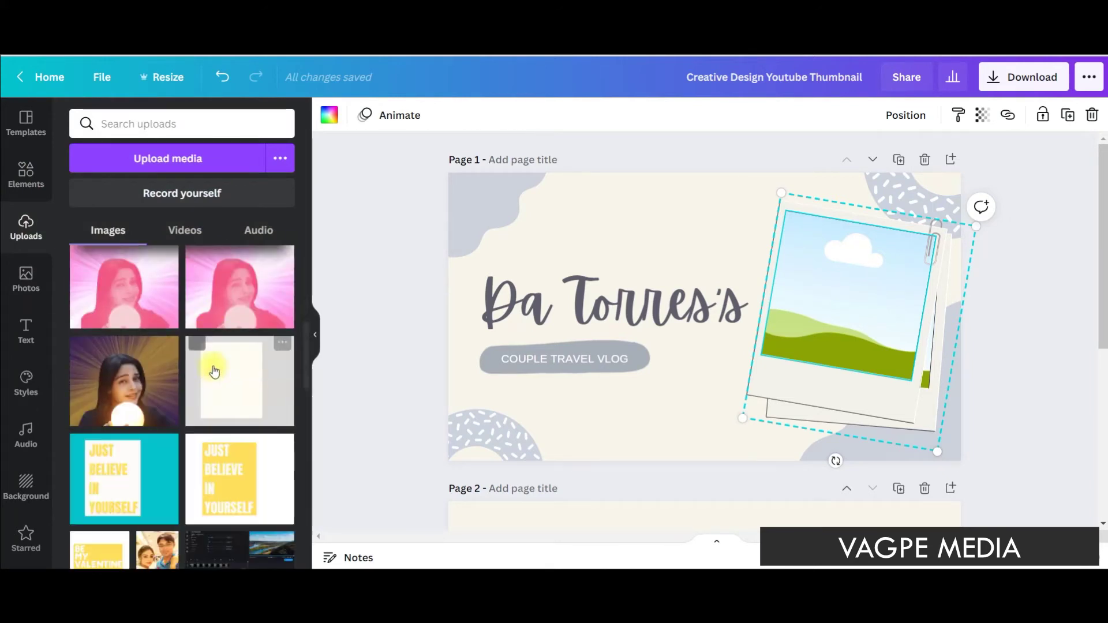
pyautogui.moveTo(139, 382); pyautogui.dragTo(864, 312)
# Step: Enlarge the woman's photo slightly within the polaroid frame and apply the crop
pyautogui.doubleClick(851, 300)
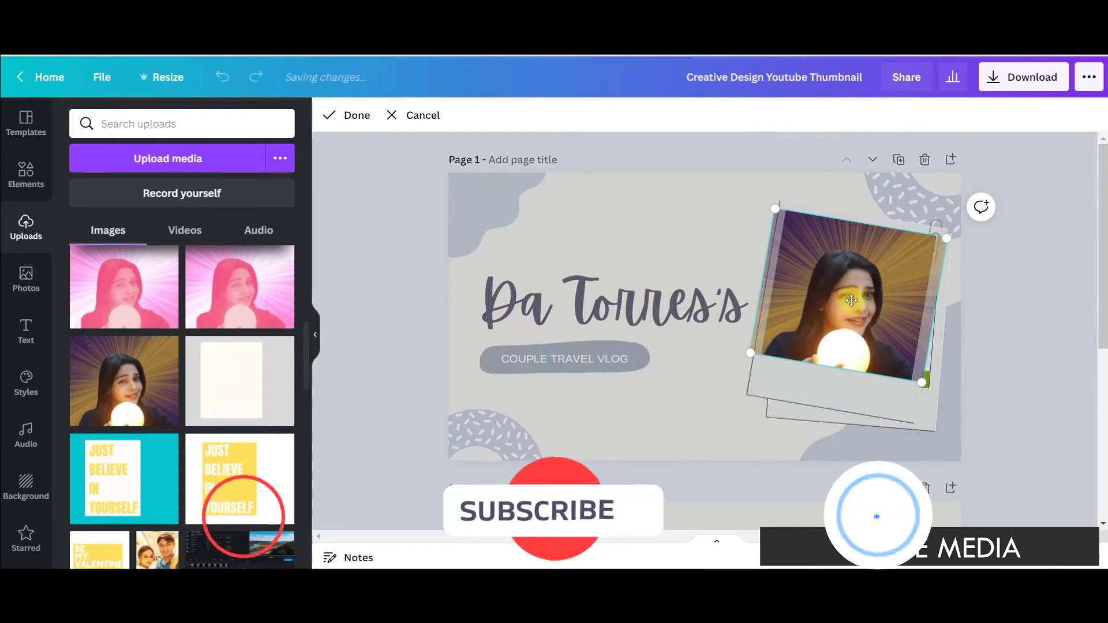
pyautogui.moveTo(774, 210); pyautogui.dragTo(764, 196)
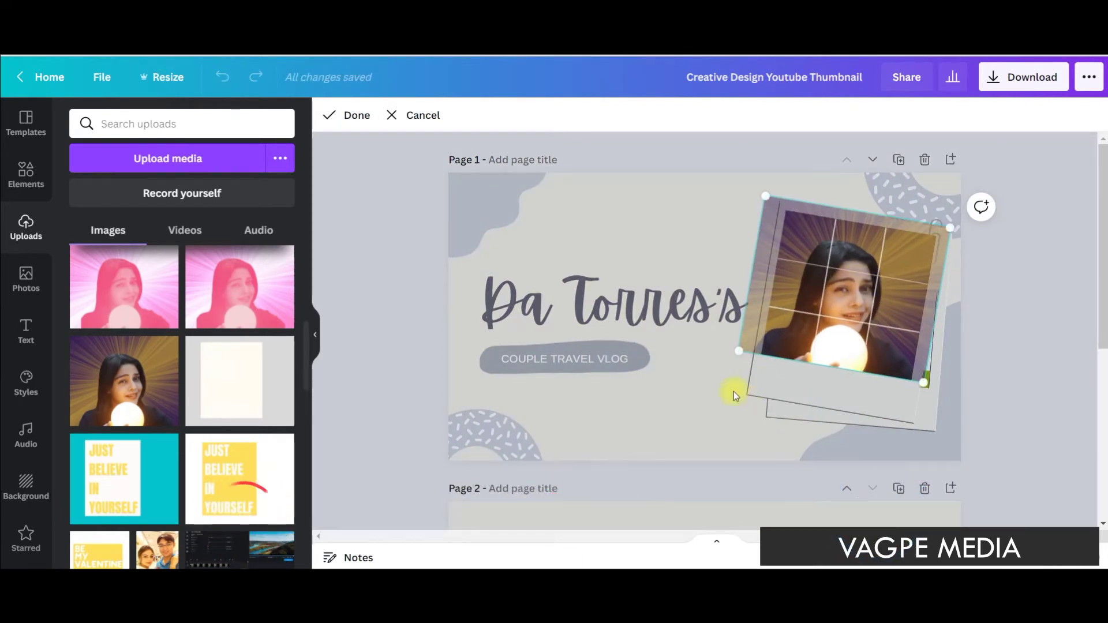
pyautogui.click(719, 411)
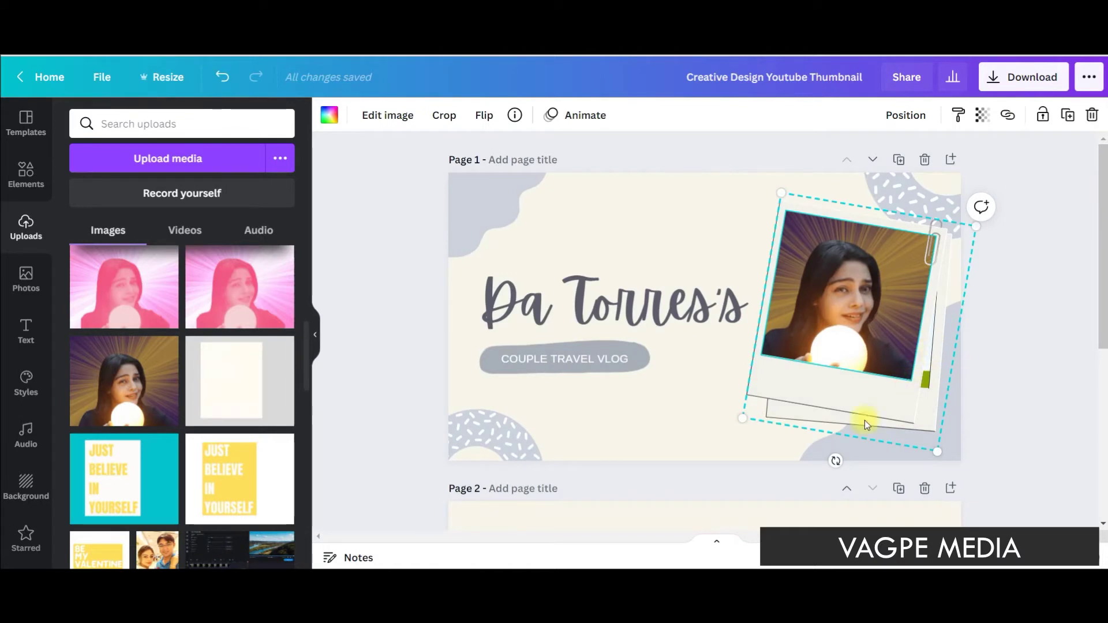
# Step: Replace the large script heading's text with "BEST TIPS AND TRICKS"
pyautogui.click(583, 304)
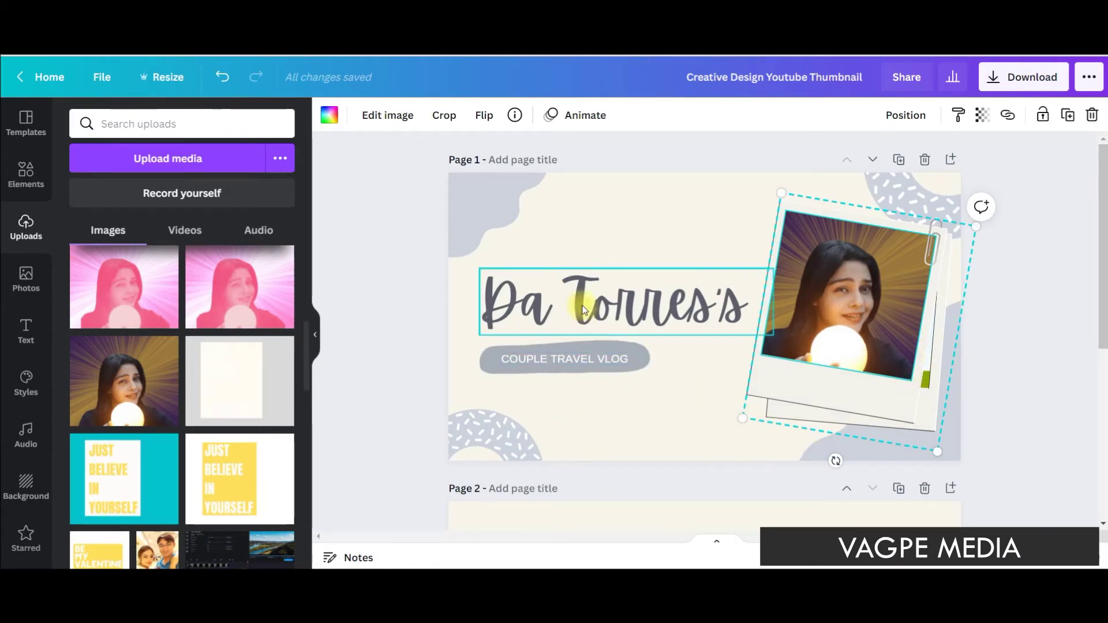
pyautogui.click(730, 299)
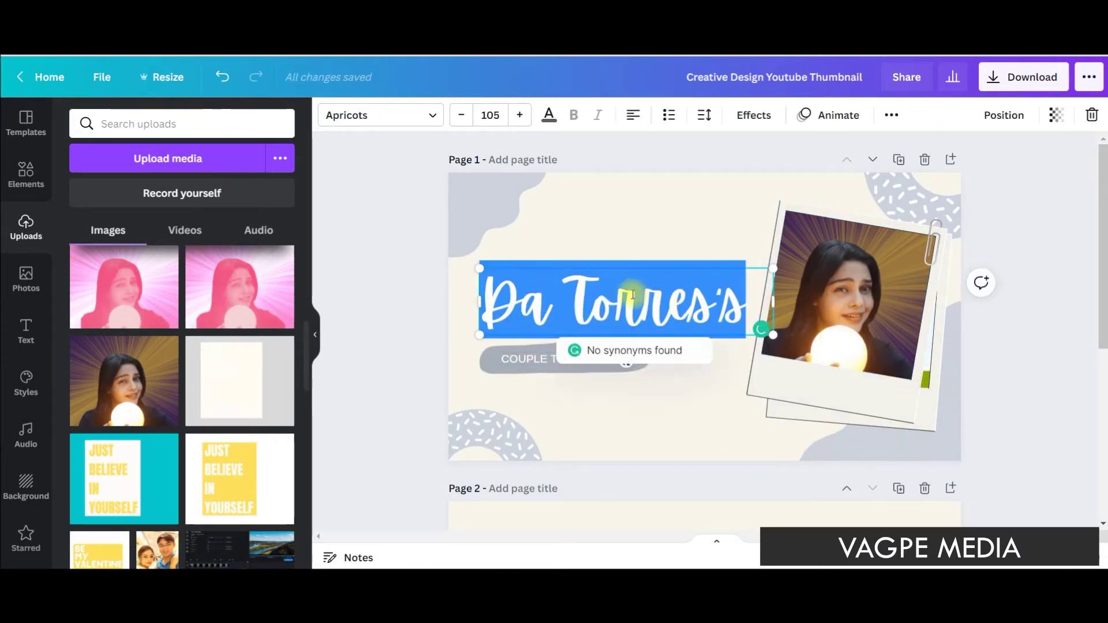
pyautogui.write('BEST TIPS And Tricks')
# Step: Reduce the heading's font size to 52.5 and move it on one line to the page's upper left, beside the polaroid
pyautogui.moveTo(773, 379); pyautogui.dragTo(932, 379)
pyautogui.click(461, 115)
pyautogui.click(461, 116)
pyautogui.click(461, 116)
pyautogui.click(461, 116)
pyautogui.click(461, 115)
pyautogui.moveTo(724, 293); pyautogui.dragTo(692, 212)
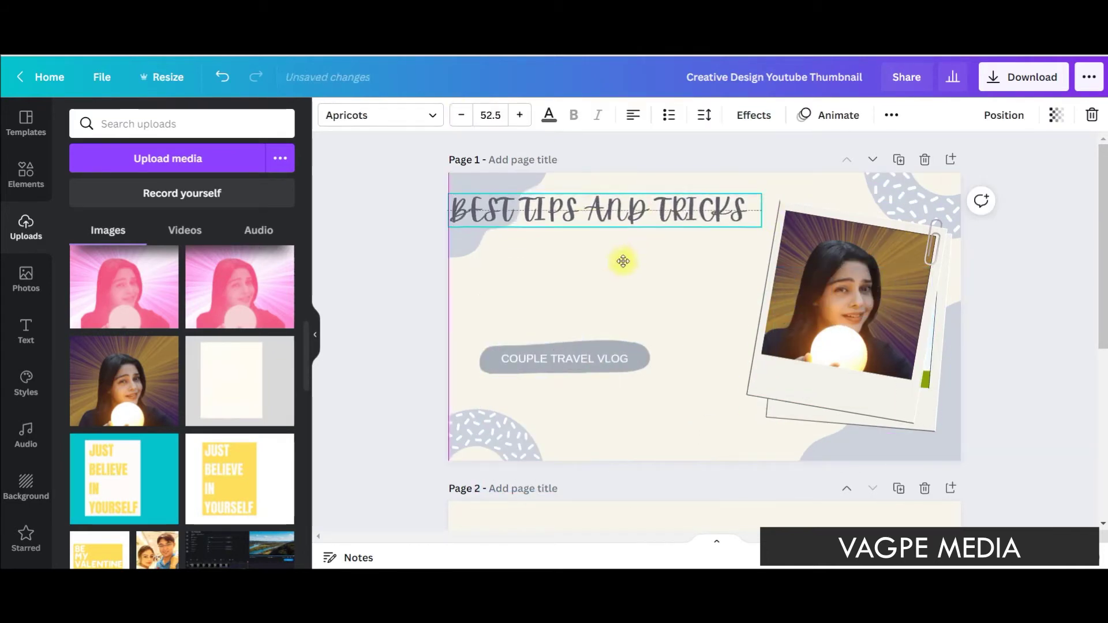
# Step: Duplicate the heading, change the copy to "IN", enlarge it to size 63.9 and centre it below the heading
pyautogui.hotkey('ctrl', 'd')
pyautogui.moveTo(626, 267); pyautogui.dragTo(596, 285)
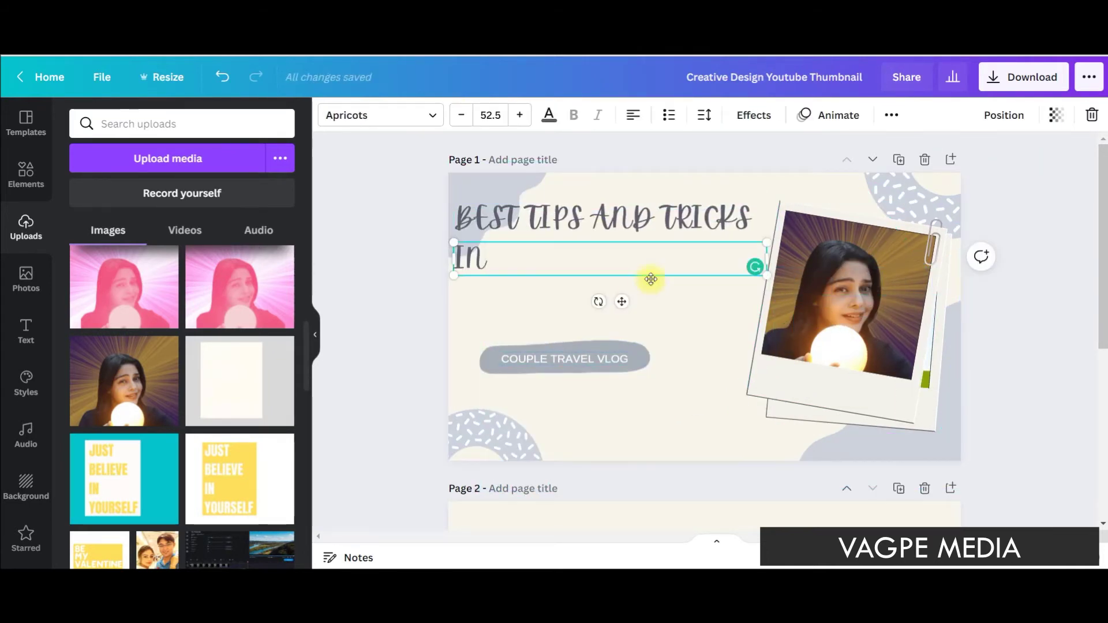
pyautogui.moveTo(767, 242); pyautogui.dragTo(557, 260)
pyautogui.moveTo(542, 261); pyautogui.dragTo(604, 282)
pyautogui.moveTo(617, 280); pyautogui.dragTo(551, 280)
pyautogui.moveTo(544, 324); pyautogui.dragTo(618, 307)
pyautogui.moveTo(626, 245); pyautogui.dragTo(633, 238)
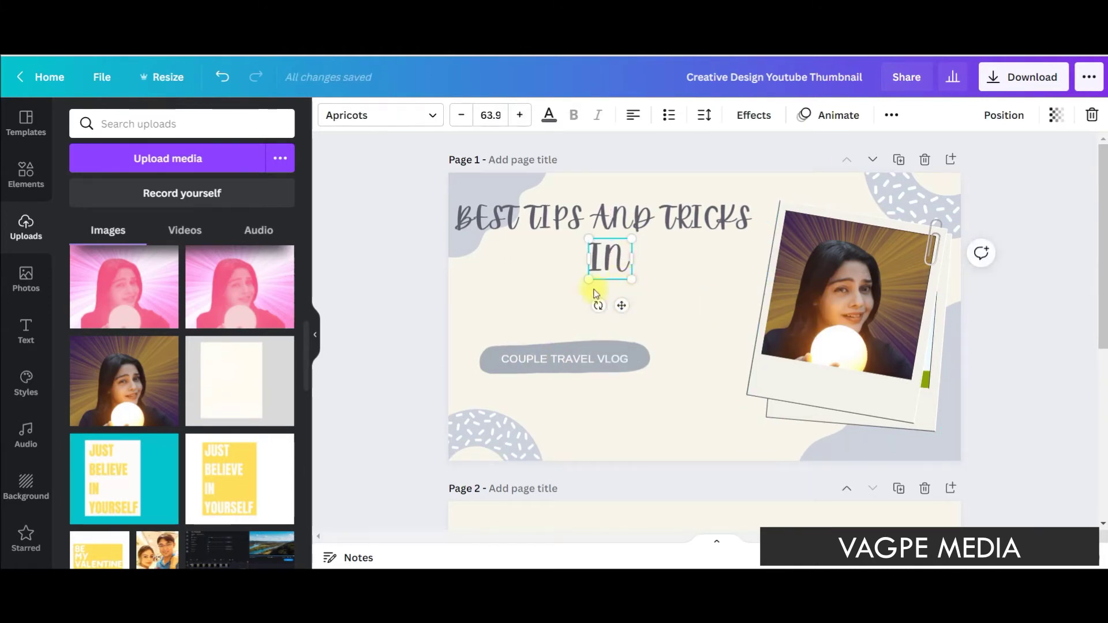
# Step: Search the elements for "CANVA LOGO" and insert the round gradient Canva logo
pyautogui.click(24, 175)
pyautogui.click(221, 125)
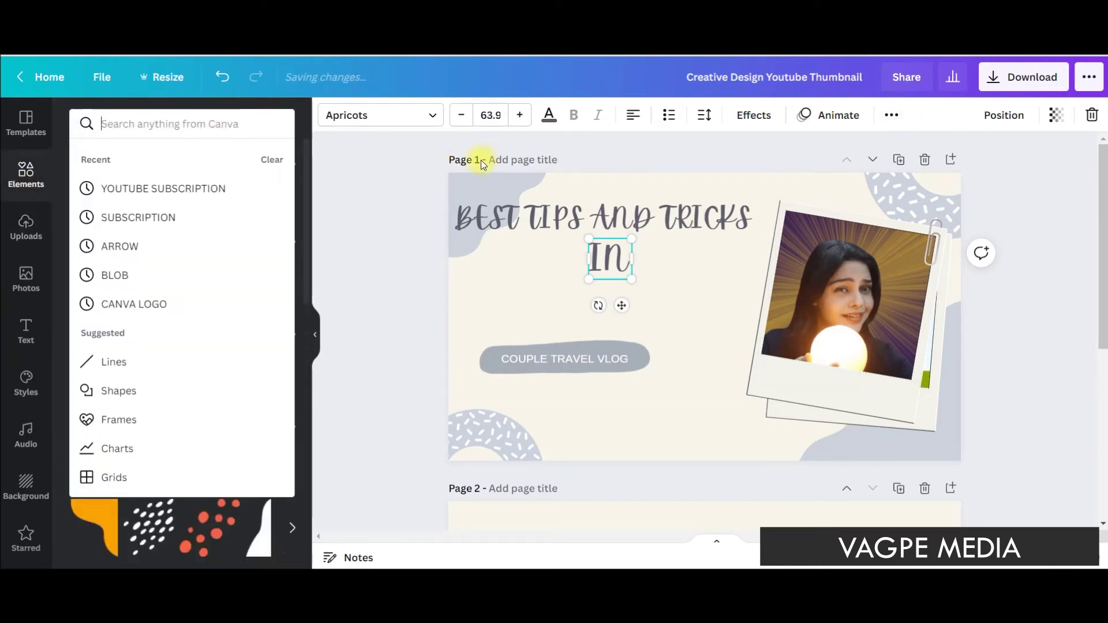
pyautogui.write('cAN')
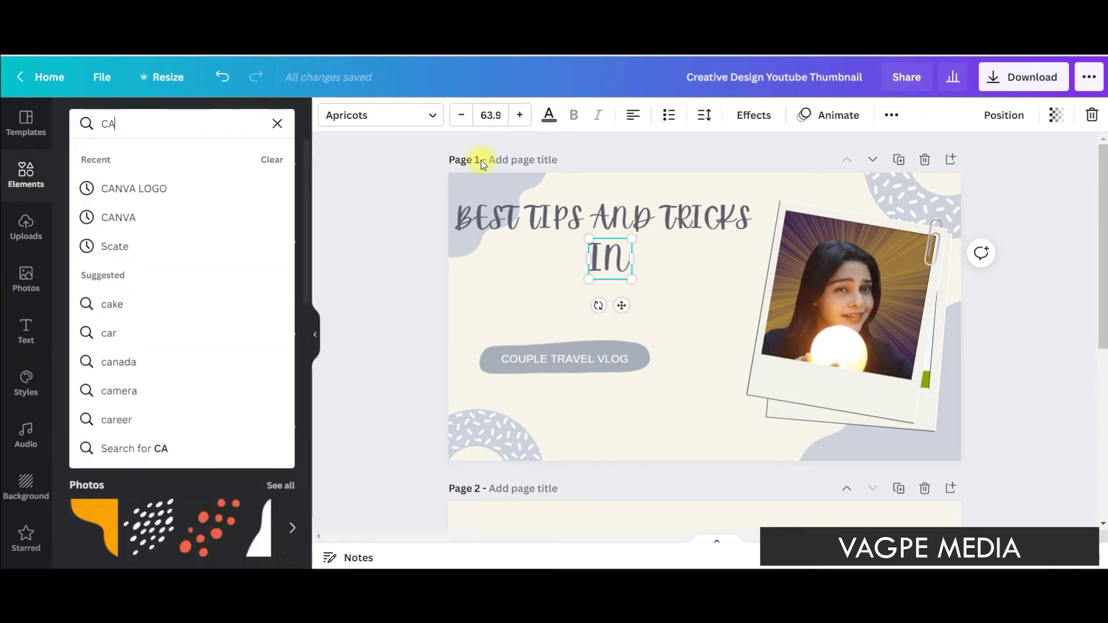
pyautogui.write('VA ')
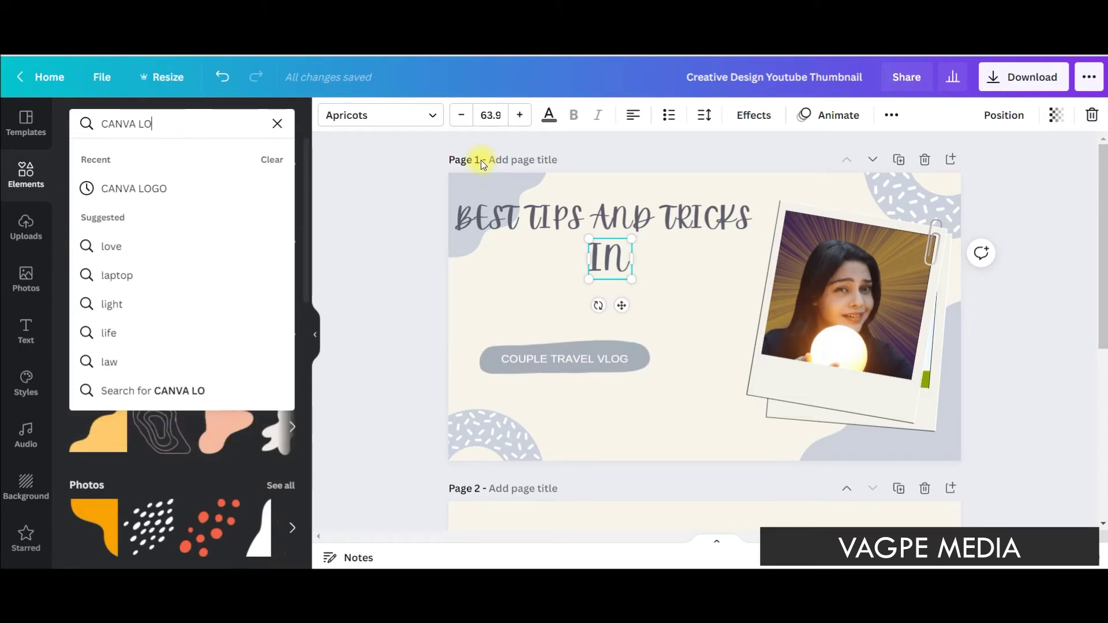
pyautogui.write('LOGO')
pyautogui.press('Return')
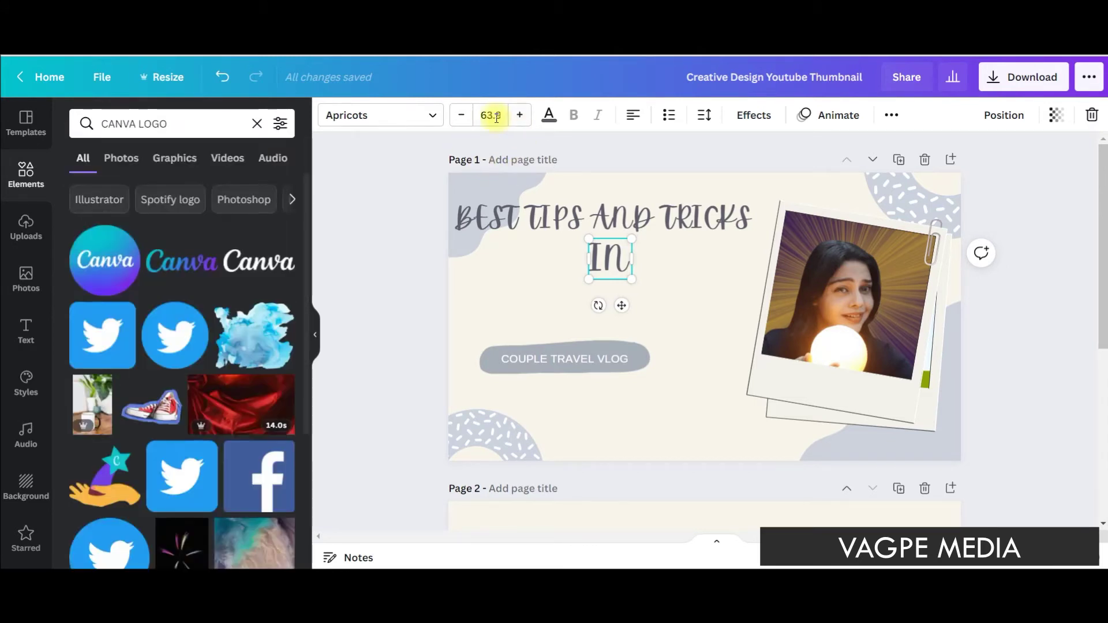
pyautogui.click(104, 261)
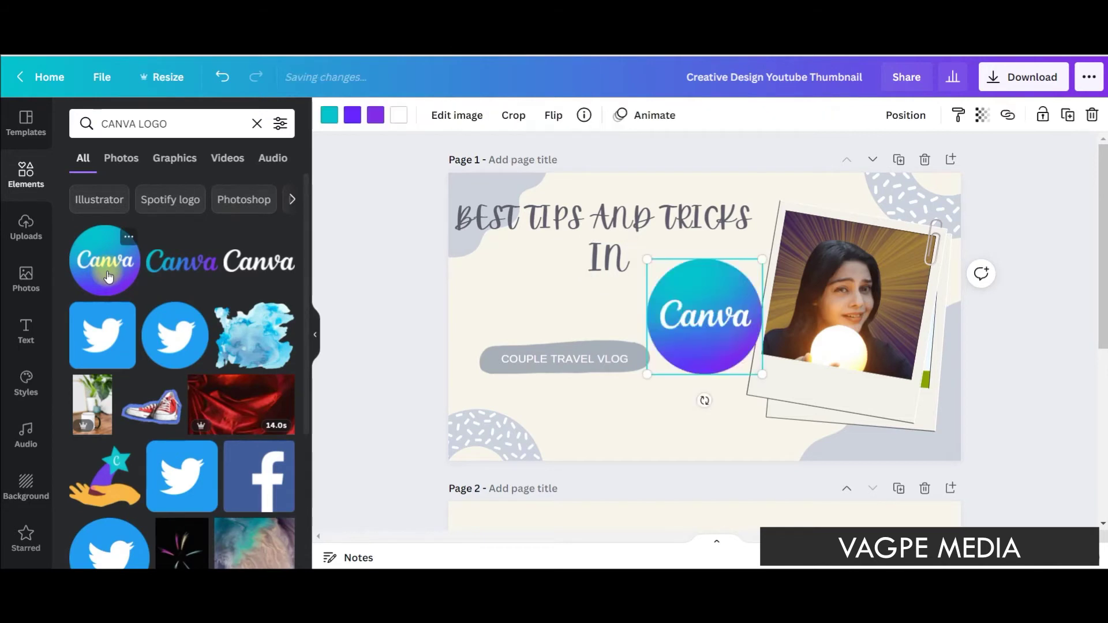
# Step: Shrink the Canva logo and centre it under "IN", moving the grey COUPLE TRAVEL VLOG label down to make room
pyautogui.moveTo(760, 371); pyautogui.dragTo(742, 353)
pyautogui.moveTo(584, 356); pyautogui.dragTo(658, 438)
pyautogui.moveTo(596, 374)
pyautogui.mouseDown()
pyautogui.moveTo(638, 435)
pyautogui.moveTo(669, 447)
pyautogui.mouseUp()
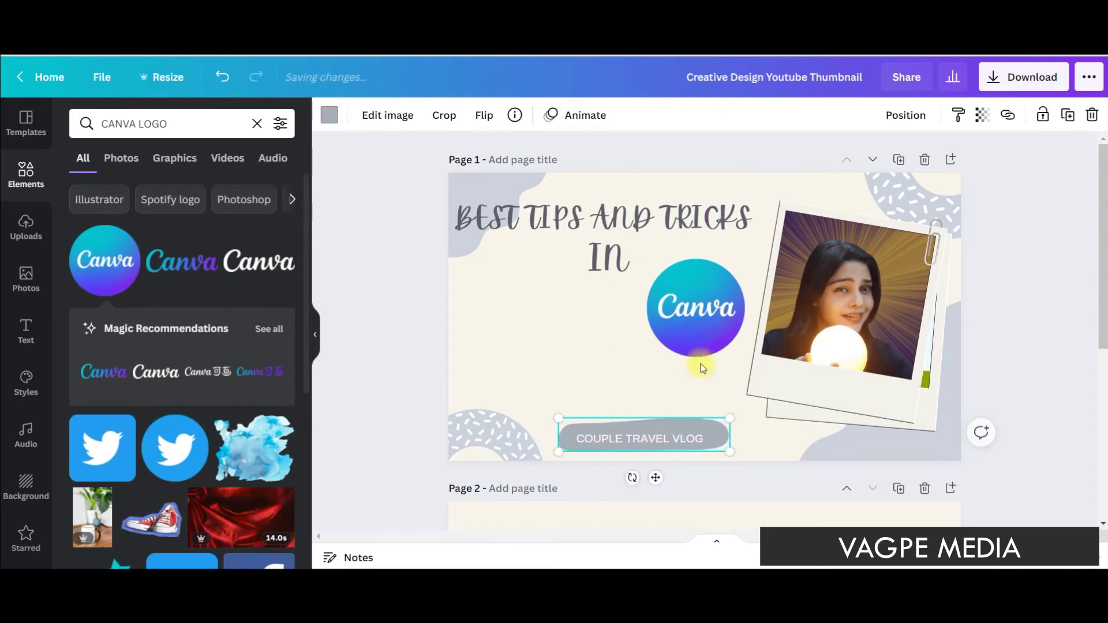
pyautogui.click(696, 328)
pyautogui.moveTo(696, 328); pyautogui.dragTo(610, 348)
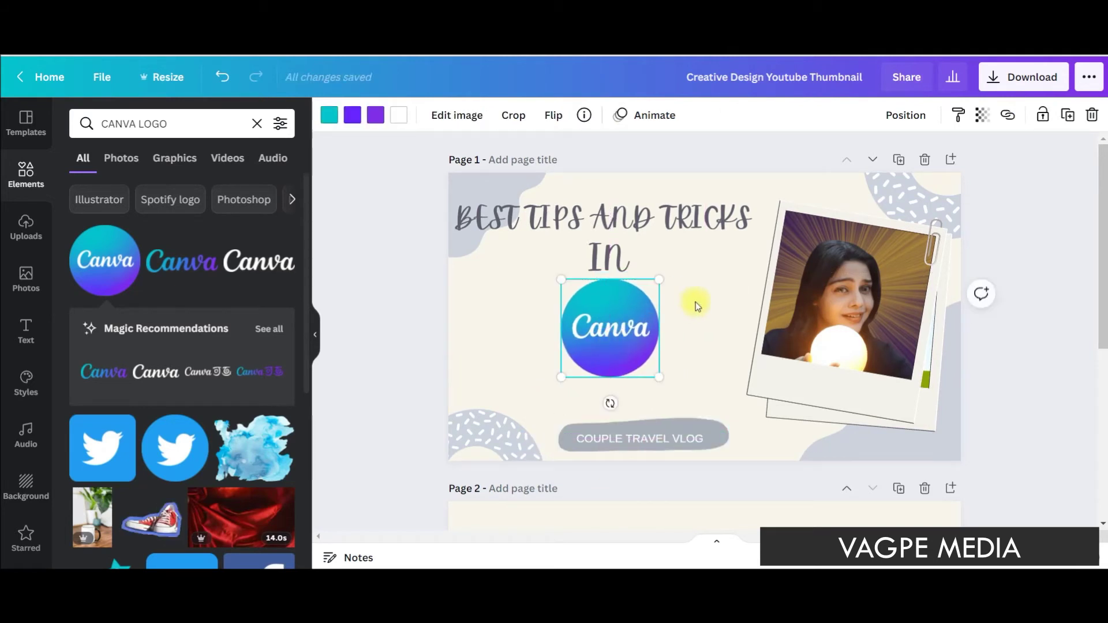
# Step: Recolour page 1's background from the teal document colour to a lighter teal tint
pyautogui.click(710, 263)
pyautogui.click(329, 115)
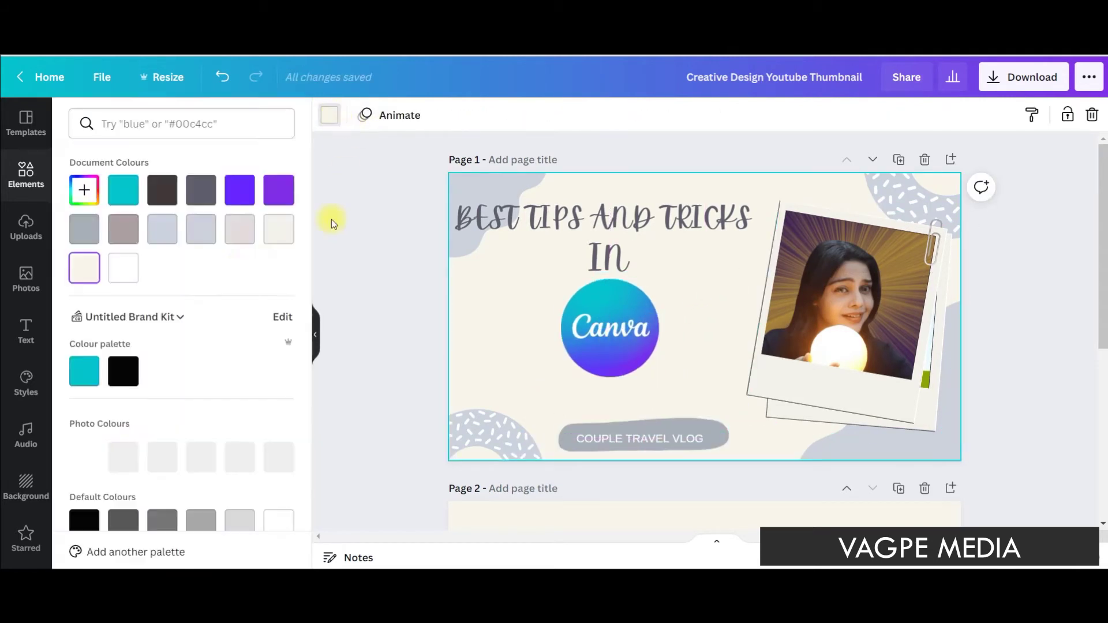
pyautogui.click(132, 197)
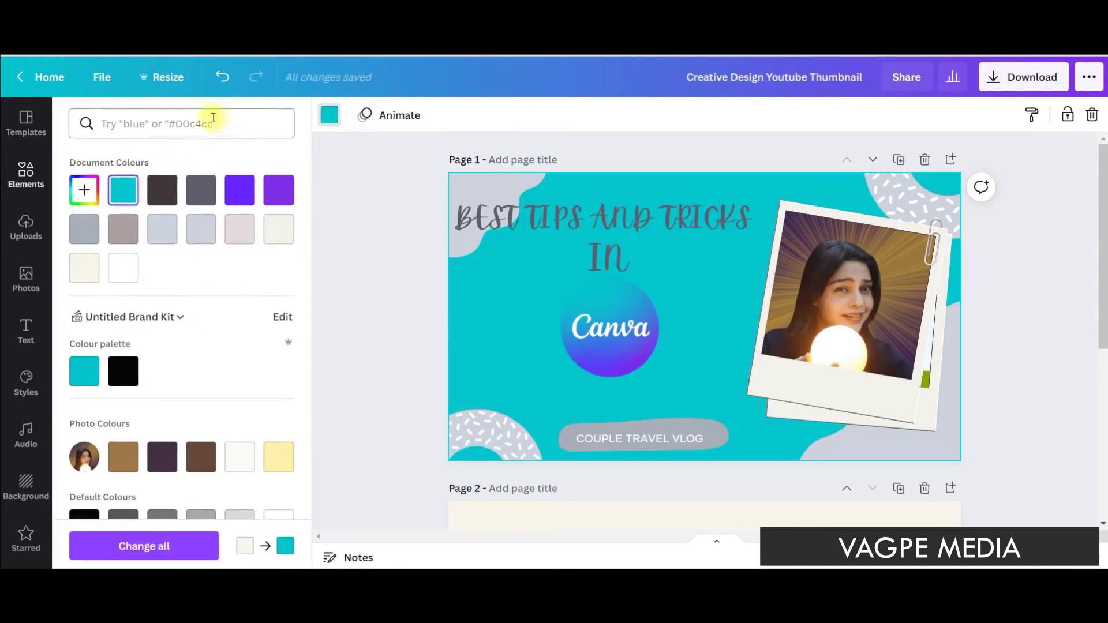
pyautogui.click(89, 194)
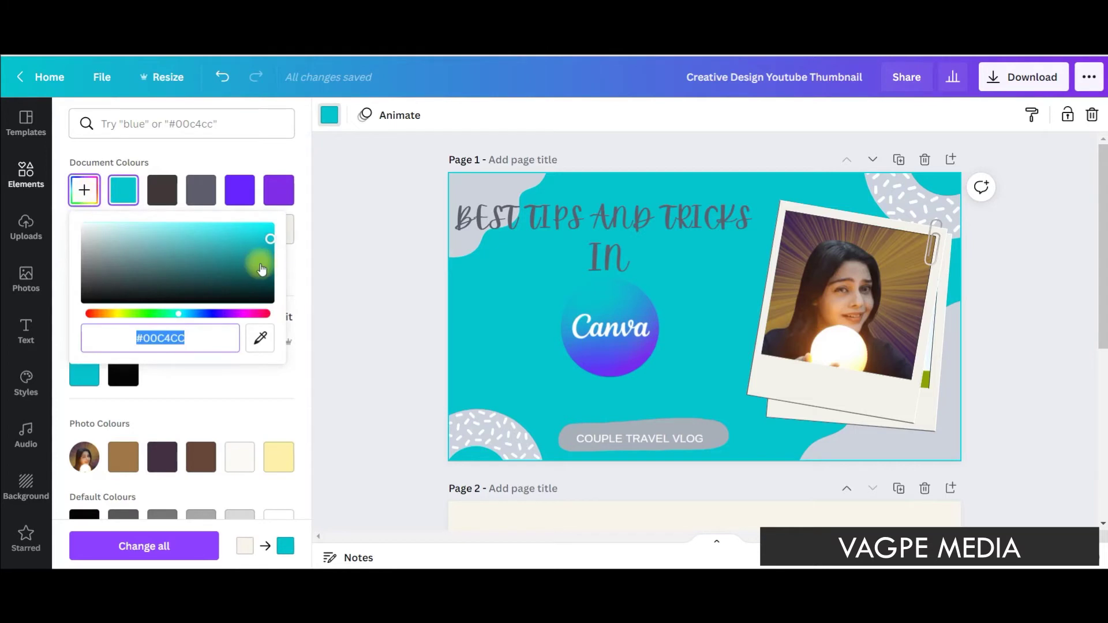
pyautogui.moveTo(271, 242); pyautogui.dragTo(156, 233)
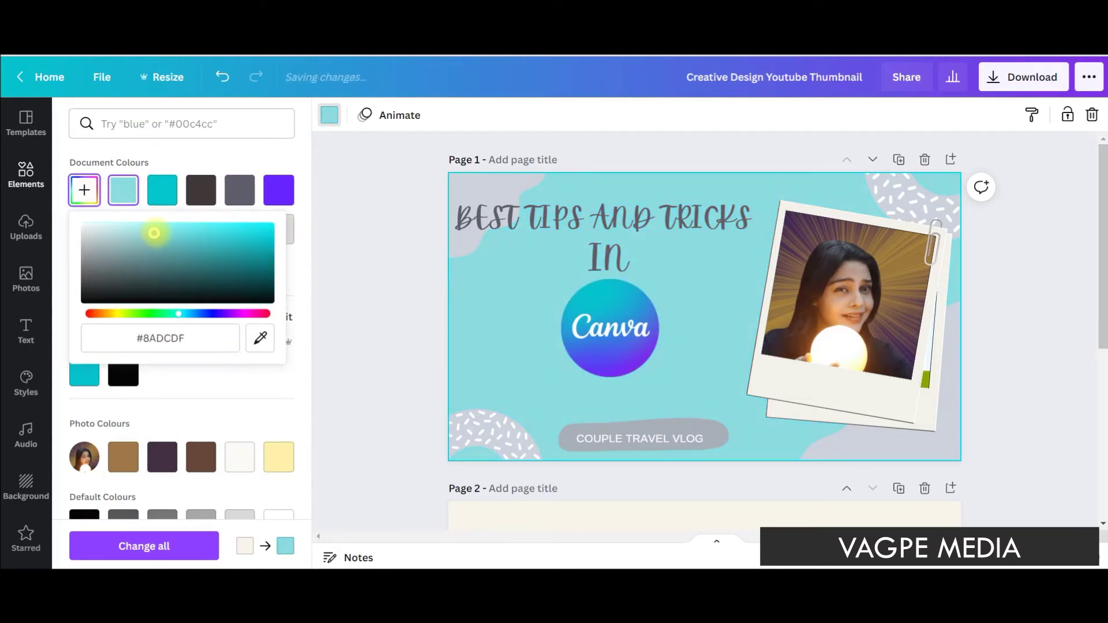
pyautogui.click(375, 344)
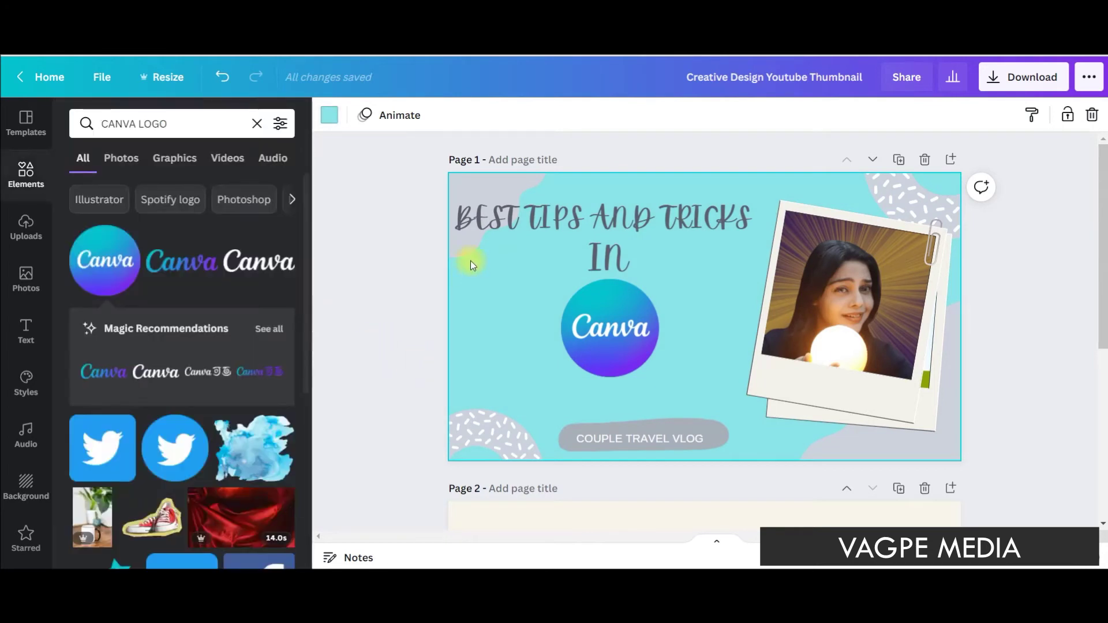
# Step: Recolour the grey blobs and sprinkled ring shapes in all four corners of page 1 teal
pyautogui.click(486, 192)
pyautogui.click(325, 113)
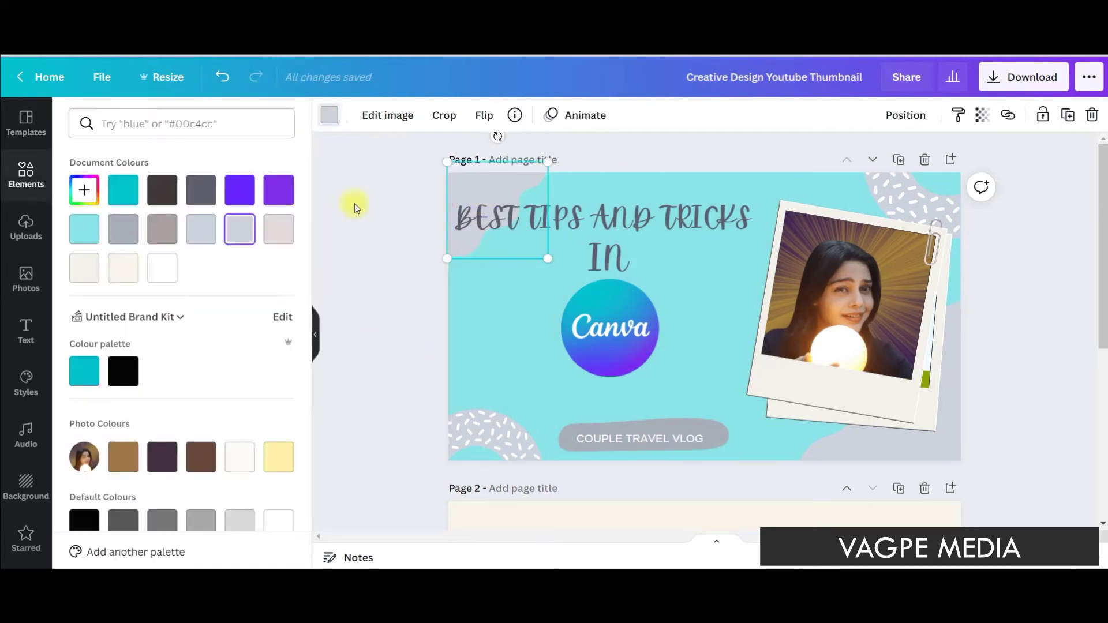
pyautogui.click(92, 386)
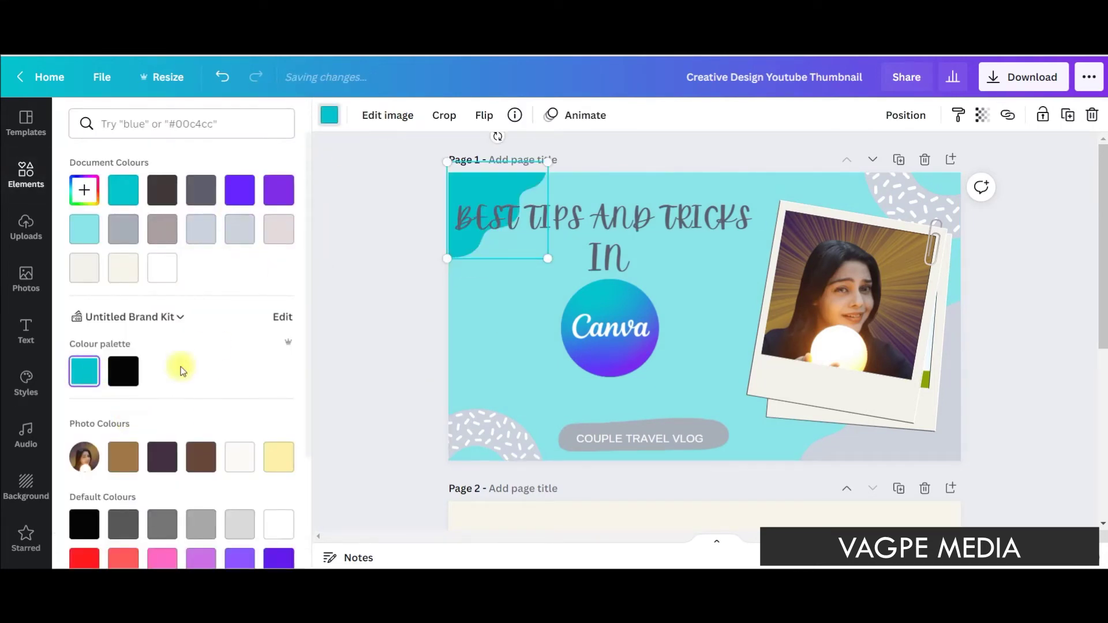
pyautogui.click(475, 456)
pyautogui.click(129, 190)
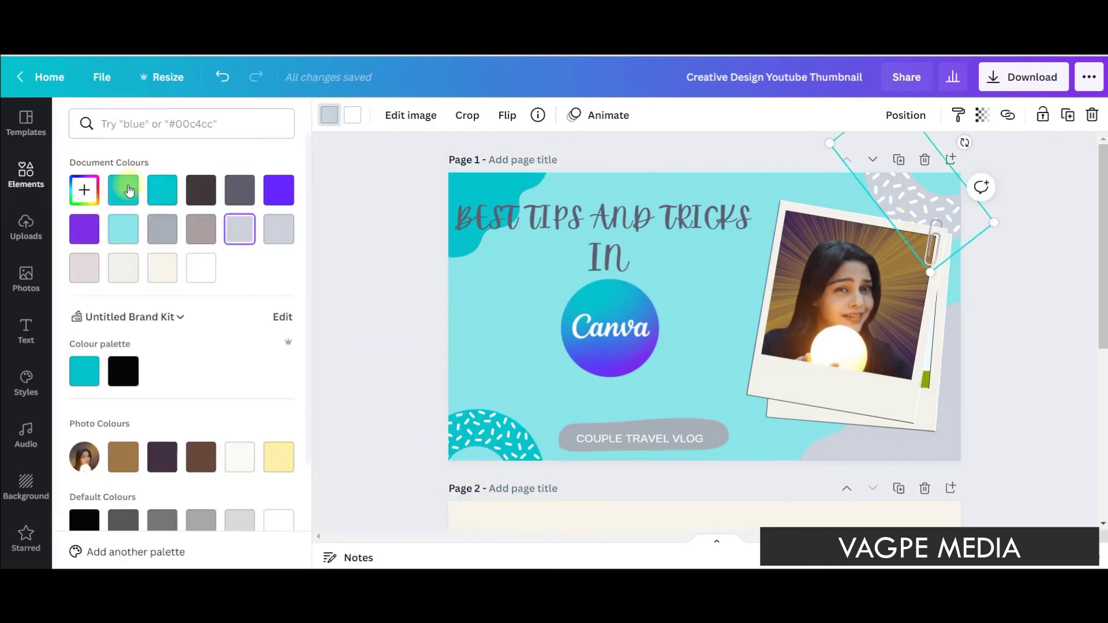
pyautogui.click(872, 396)
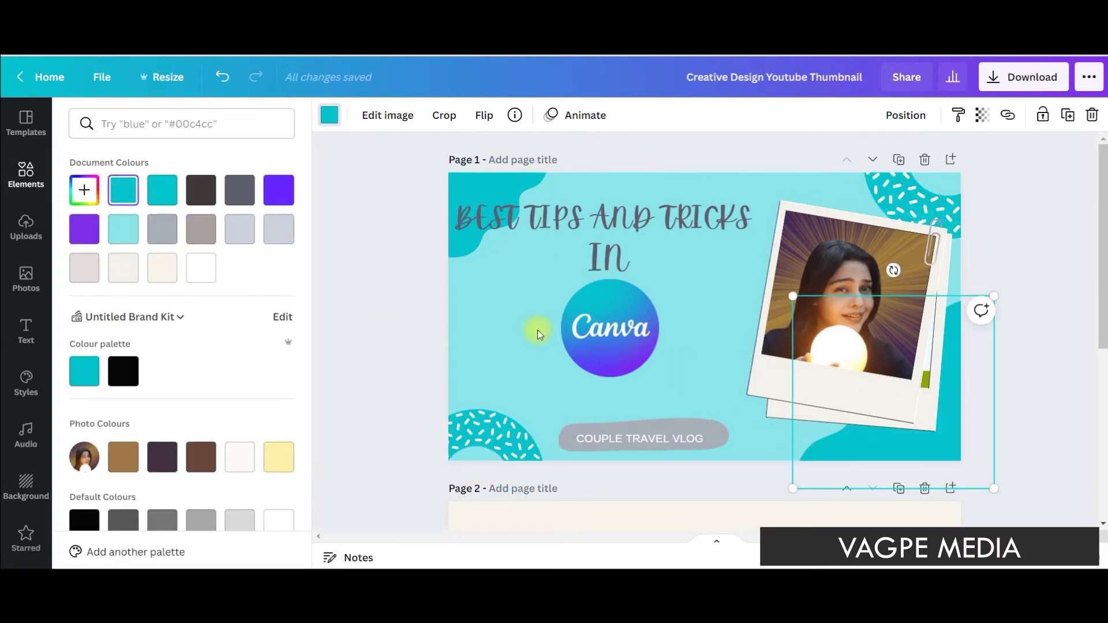
# Step: Move the label under the Canva logo, change its text to "FOR YOUTUBERS", then enlarge the text and place it below the grey shape
pyautogui.click(597, 250)
pyautogui.click(633, 399)
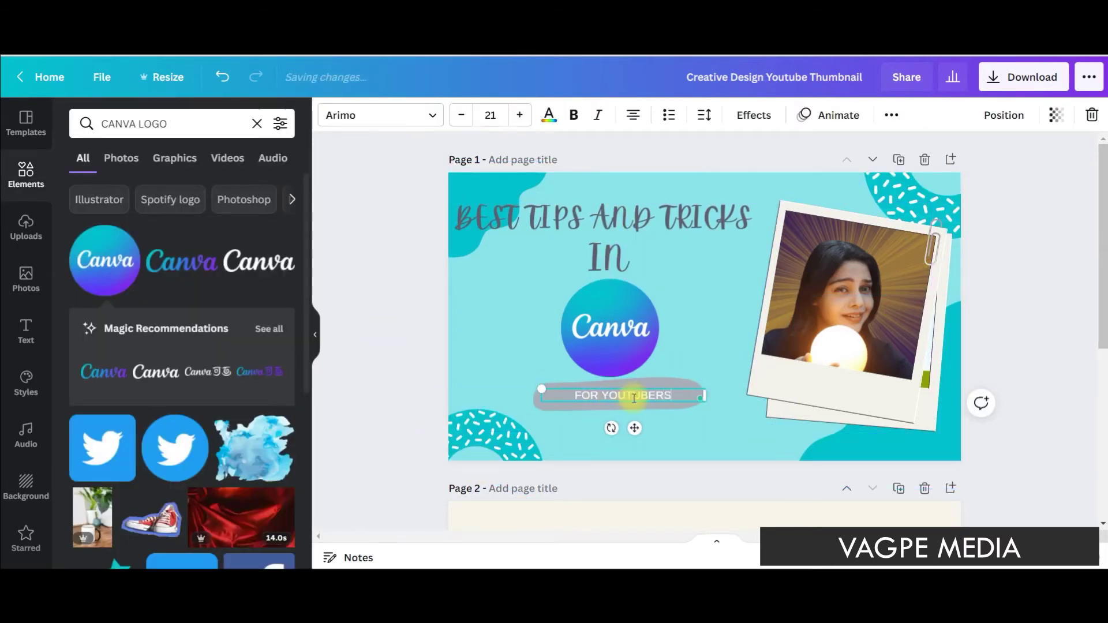
pyautogui.moveTo(542, 389); pyautogui.dragTo(478, 383)
pyautogui.moveTo(603, 427); pyautogui.dragTo(642, 423)
pyautogui.click(629, 438)
# Step: Recolour the grey brush shape under the Canva logo teal and enlarge it
pyautogui.click(623, 394)
pyautogui.click(329, 114)
pyautogui.click(124, 191)
pyautogui.moveTo(534, 378); pyautogui.dragTo(506, 372)
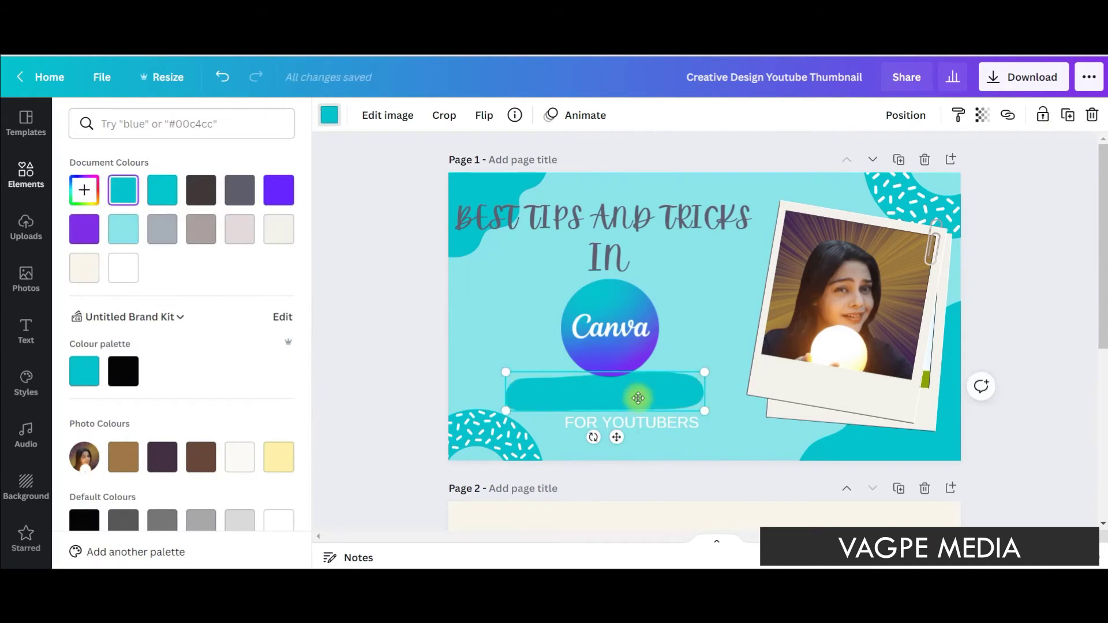
# Step: Position the teal brush shape under the Canva logo and centre the "FOR YOUTUBERS" text on it
pyautogui.moveTo(617, 398); pyautogui.dragTo(628, 395)
pyautogui.moveTo(646, 423); pyautogui.dragTo(631, 389)
pyautogui.moveTo(729, 389); pyautogui.dragTo(684, 404)
pyautogui.moveTo(605, 430); pyautogui.dragTo(628, 430)
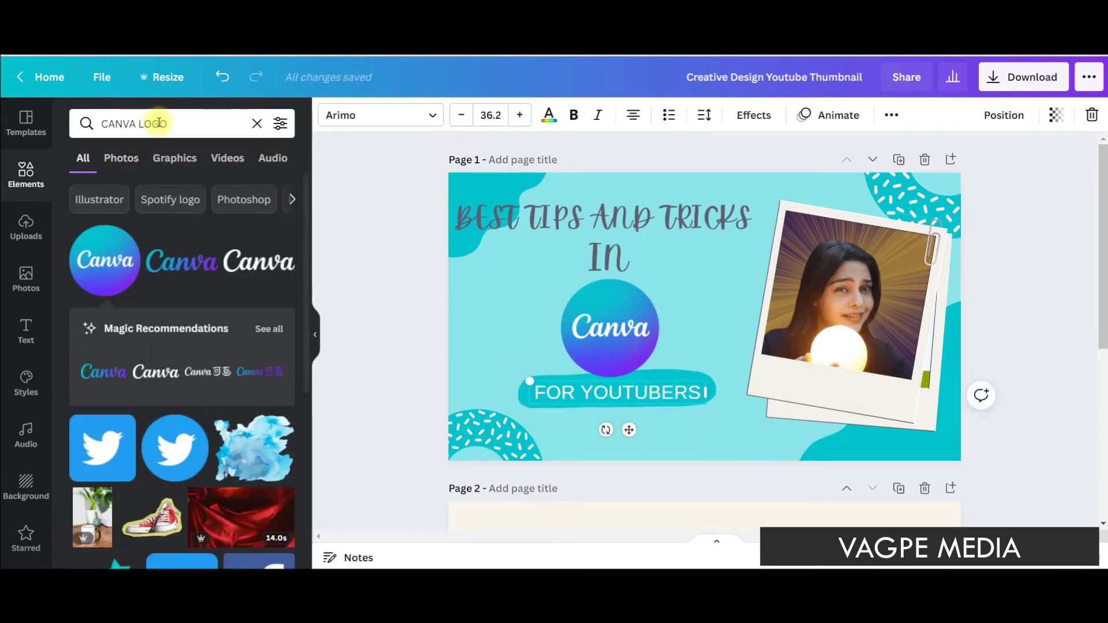
# Step: Search the elements for "YOUTUBE LOGO", add the round logo below the "FOR YOUTUBERS" label, shrink it and recolour it bright red
pyautogui.moveTo(176, 123); pyautogui.dragTo(94, 127)
pyautogui.write('YOUTUBE LOGO')
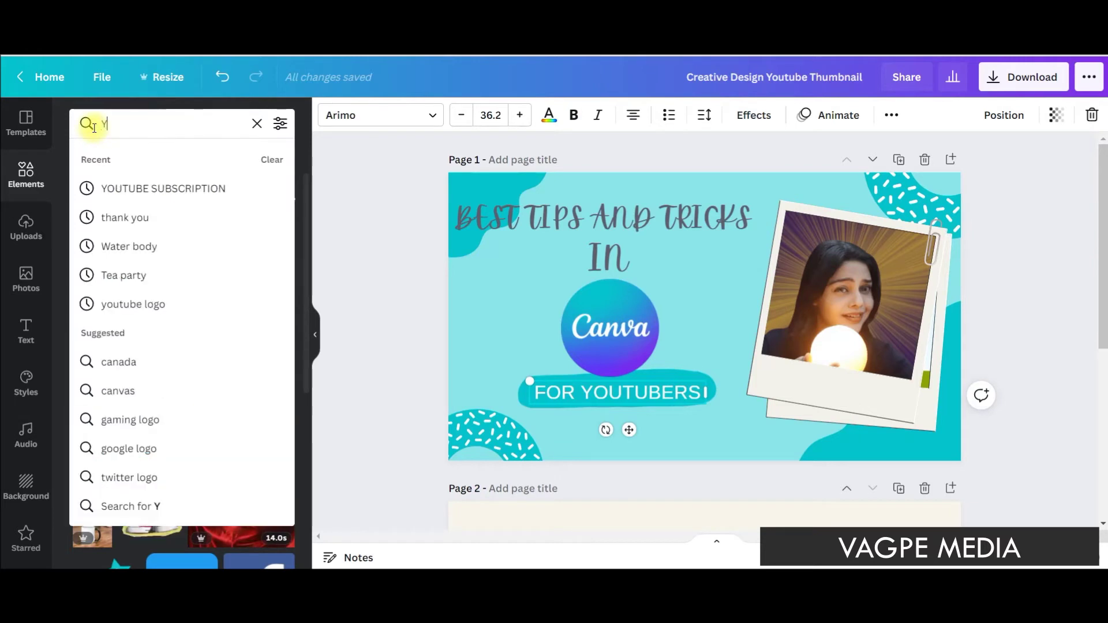
pyautogui.press('Return')
pyautogui.moveTo(181, 259); pyautogui.dragTo(632, 427)
pyautogui.moveTo(691, 368); pyautogui.dragTo(617, 434)
pyautogui.click(329, 115)
pyautogui.click(210, 421)
pyautogui.press('Escape')
# Step: Search the graphics for "NUMBER SEVEN" and add the purple circled 7 to page 1
pyautogui.click(554, 223)
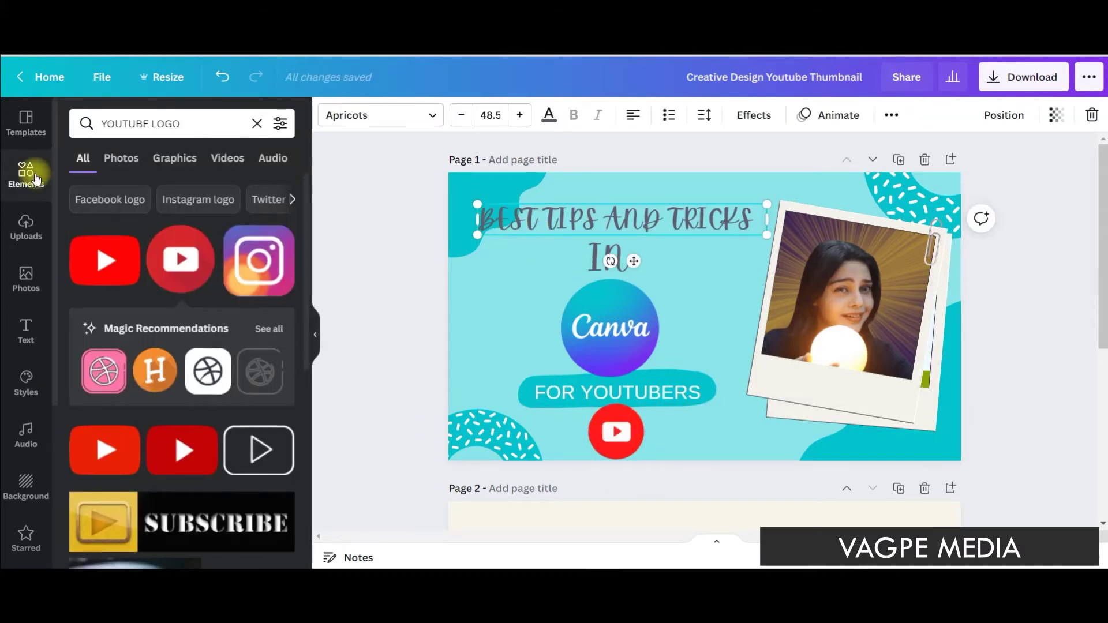
pyautogui.tripleClick(121, 123)
pyautogui.press('BackSpace')
pyautogui.write('NUMBER')
pyautogui.press('Return')
pyautogui.write('SEVEN')
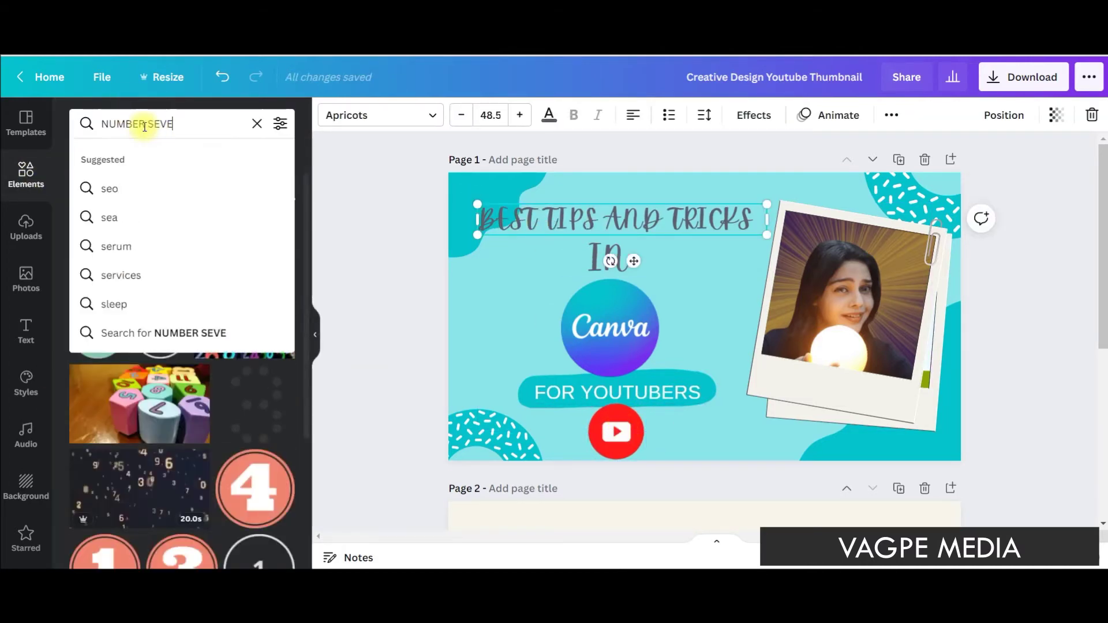
pyautogui.press('Return')
pyautogui.click(175, 157)
pyautogui.scroll(-3, 174, 261)
pyautogui.scroll(3, 174, 261)
pyautogui.click(177, 294)
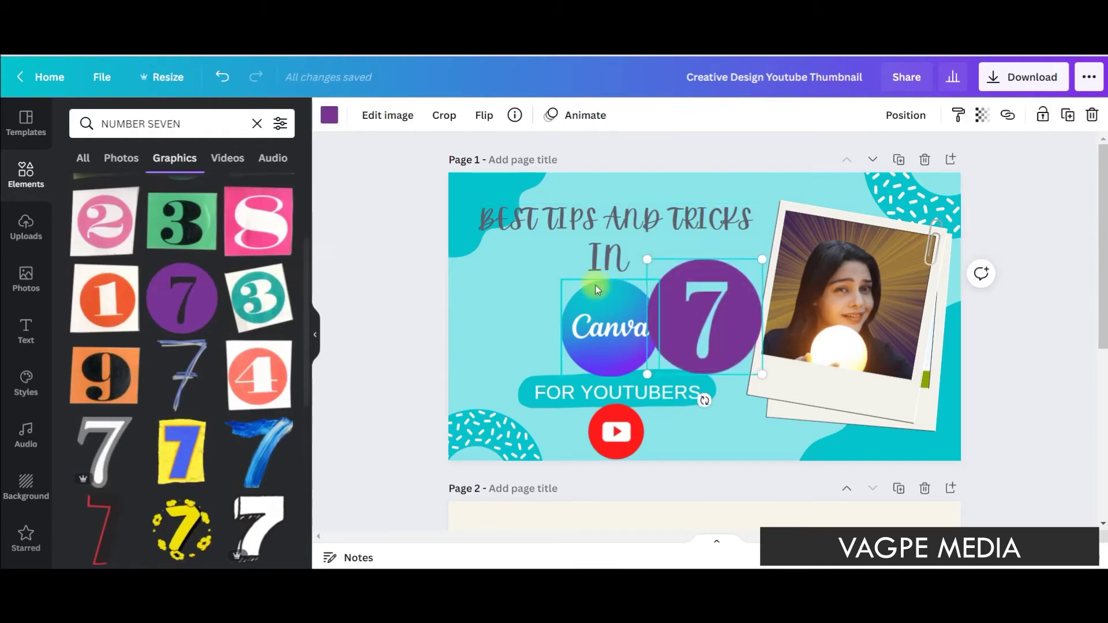
# Step: Recolour the 7 badge dark teal, place it in page 1's upper-left corner, and make the title text black
pyautogui.click(329, 114)
pyautogui.click(123, 188)
pyautogui.scroll(-3, 195, 212)
pyautogui.moveTo(728, 341); pyautogui.dragTo(505, 249)
pyautogui.click(693, 222)
pyautogui.click(652, 312)
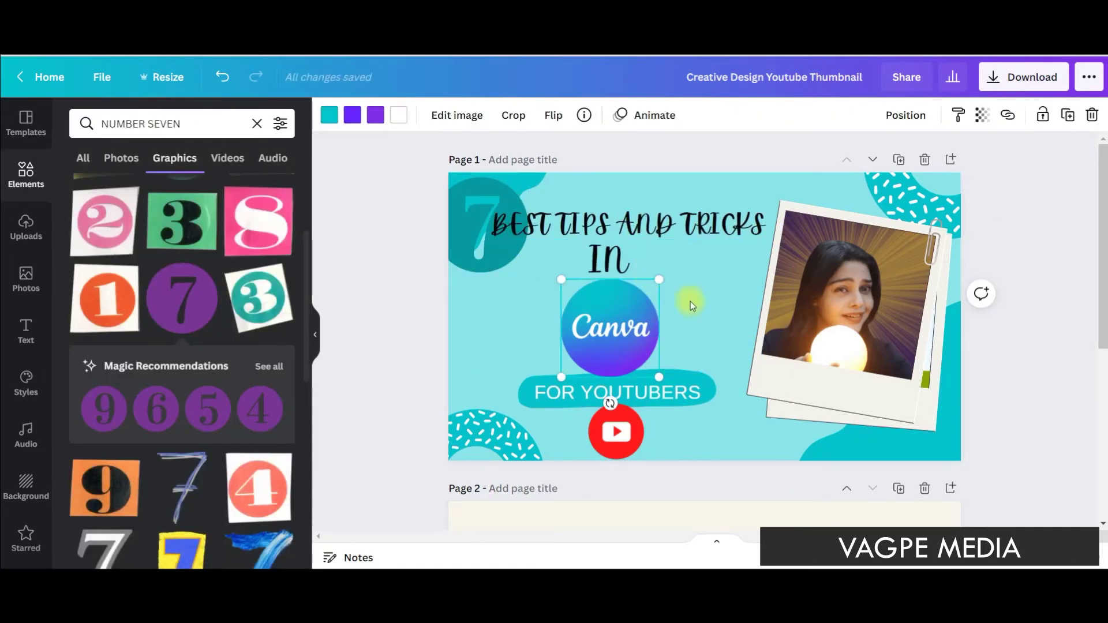
pyautogui.click(1016, 387)
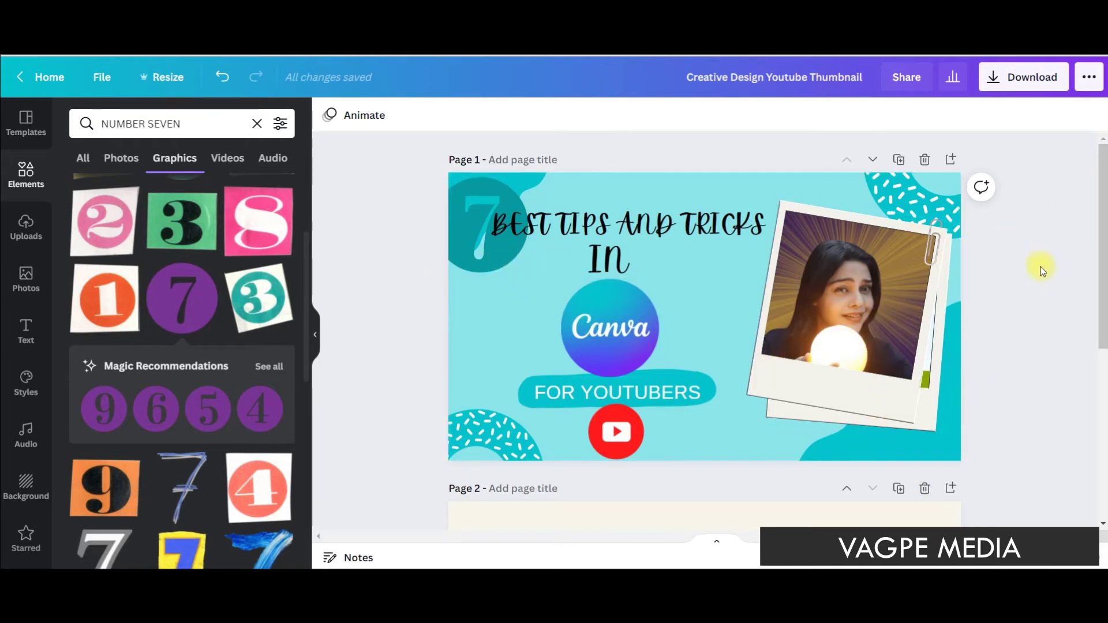
# Step: Change page 2's cream background to the light teal document colour
pyautogui.scroll(-3, 1042, 270)
pyautogui.click(647, 443)
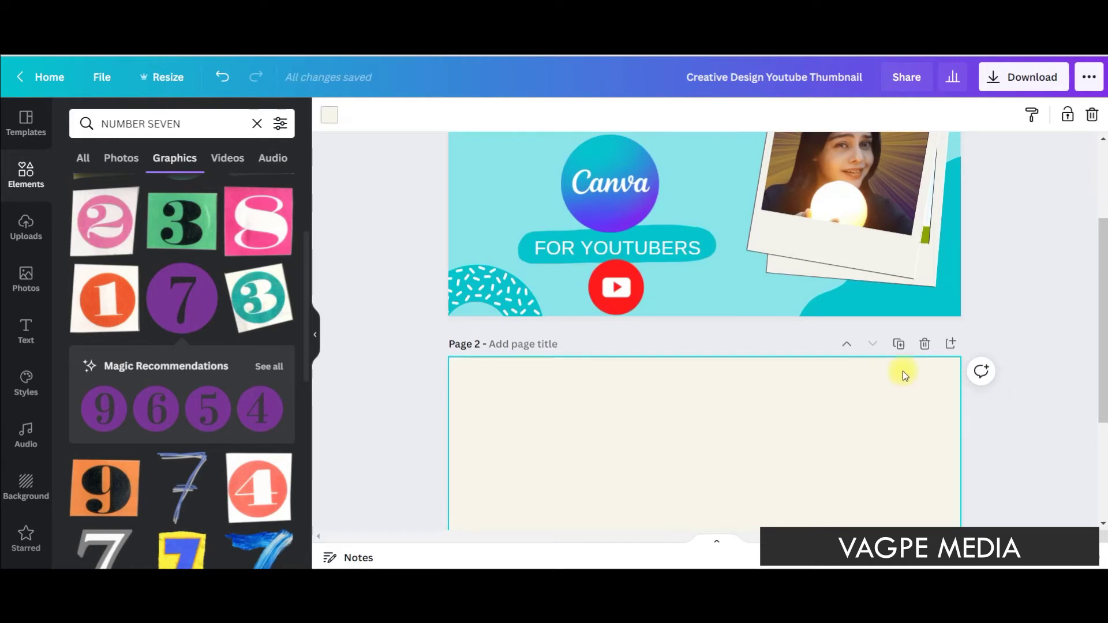
pyautogui.scroll(-3, 781, 401)
pyautogui.scroll(3, 799, 381)
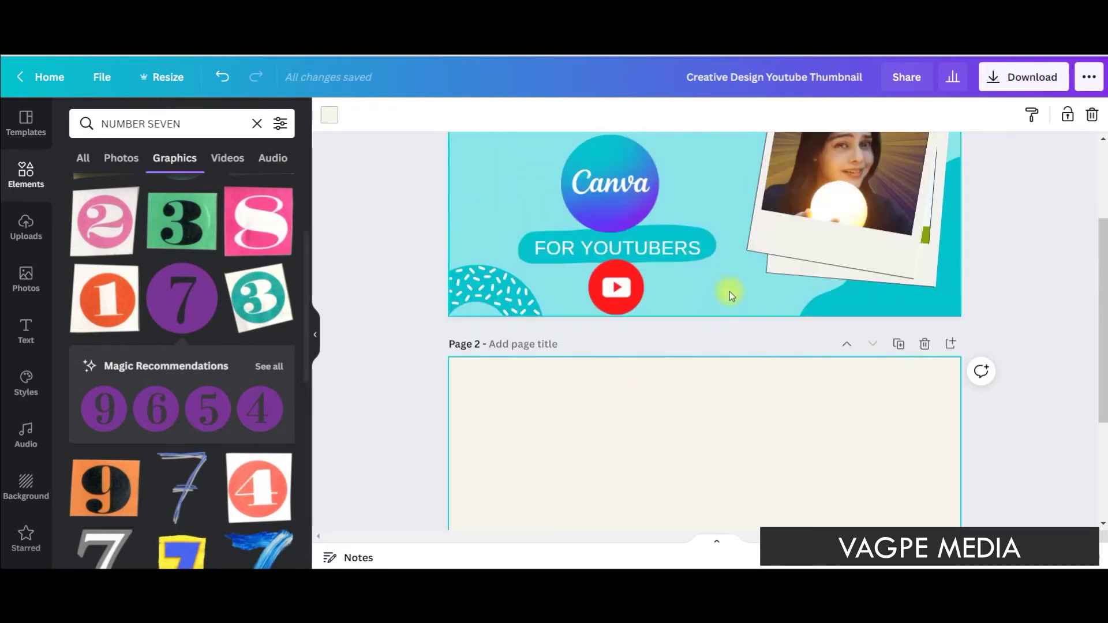
pyautogui.scroll(-2, 670, 447)
pyautogui.click(338, 117)
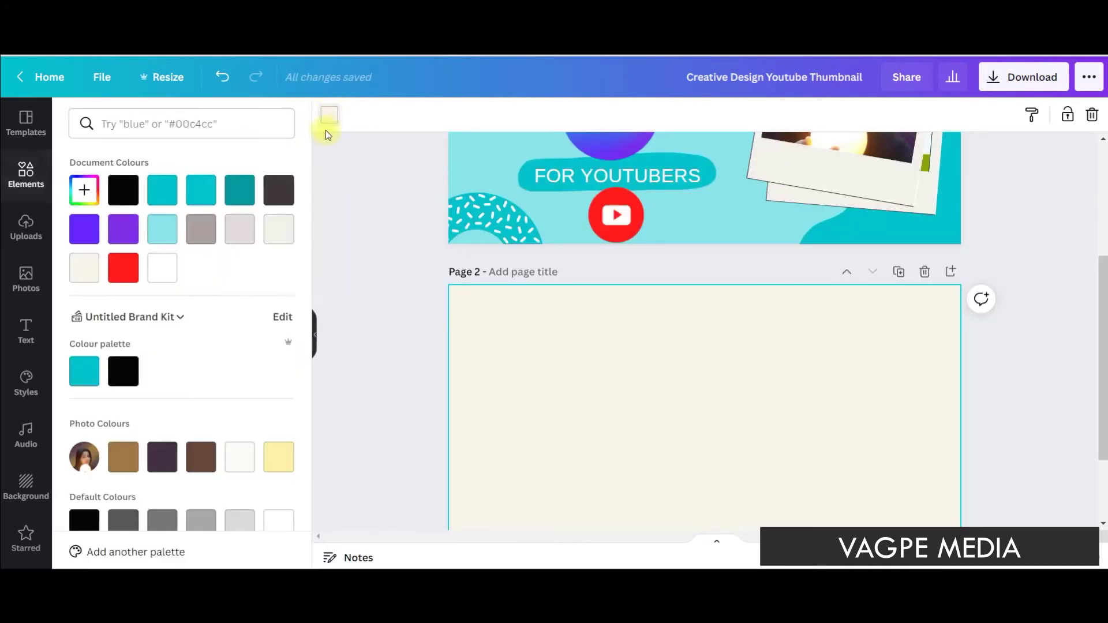
pyautogui.click(162, 229)
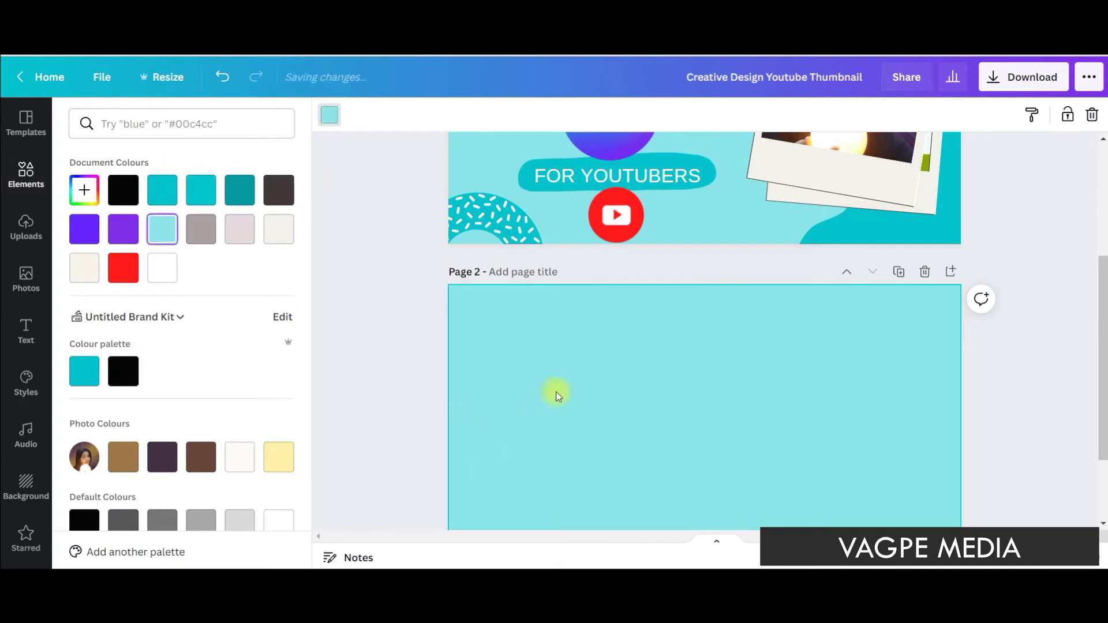
# Step: Add the recently used Canva logo to page 2, enlarge it and place it on the page's left half
pyautogui.scroll(-3, 556, 391)
pyautogui.click(26, 173)
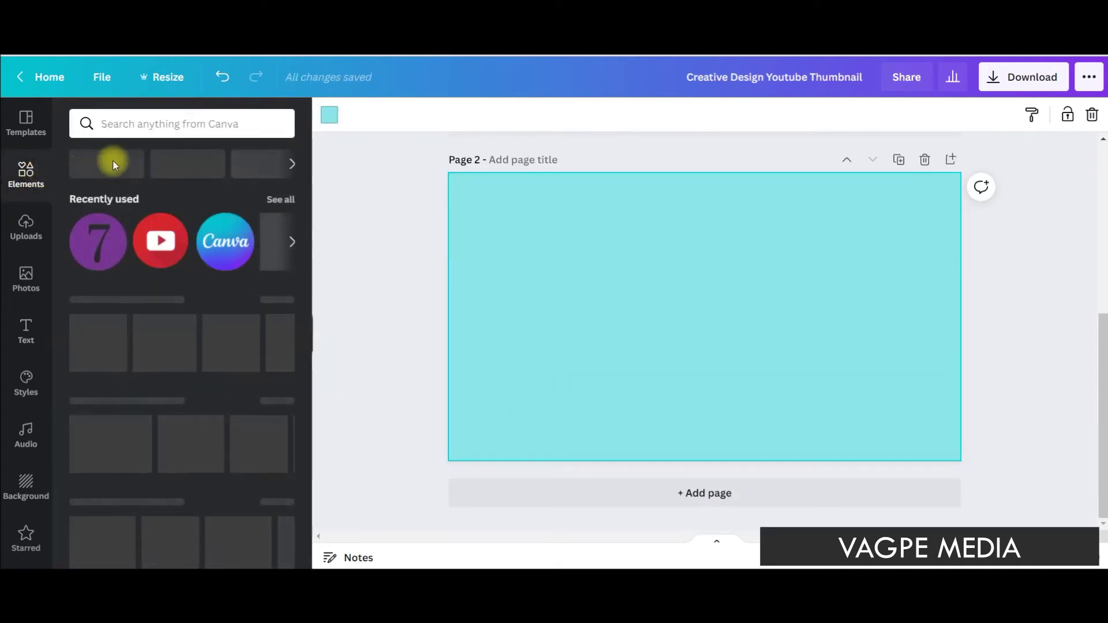
pyautogui.click(225, 241)
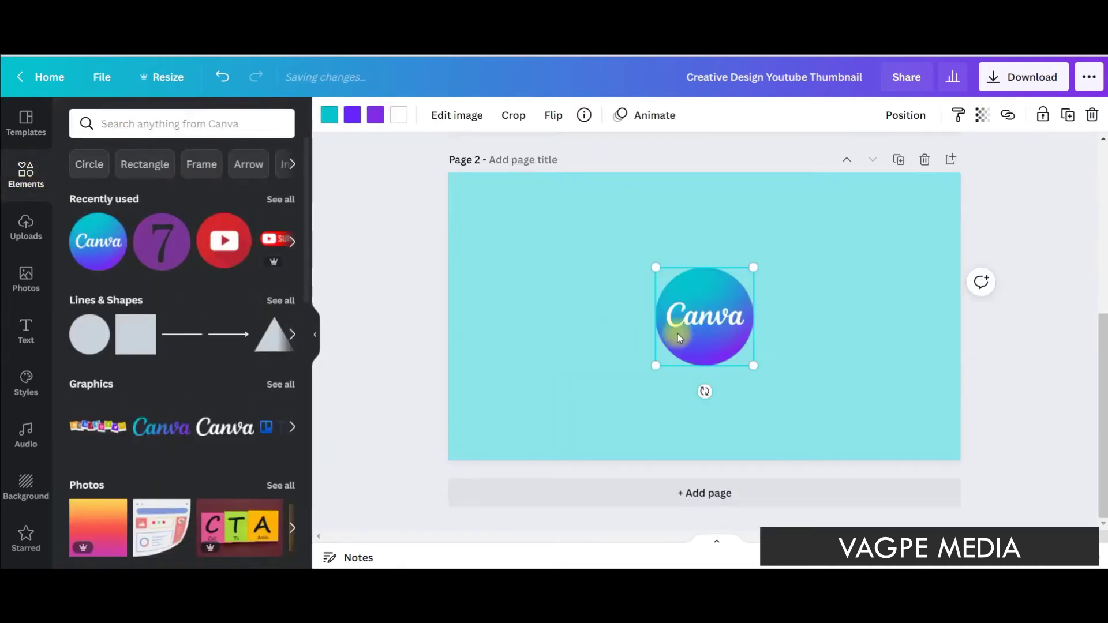
pyautogui.moveTo(696, 322); pyautogui.dragTo(520, 315)
pyautogui.moveTo(577, 254); pyautogui.dragTo(669, 236)
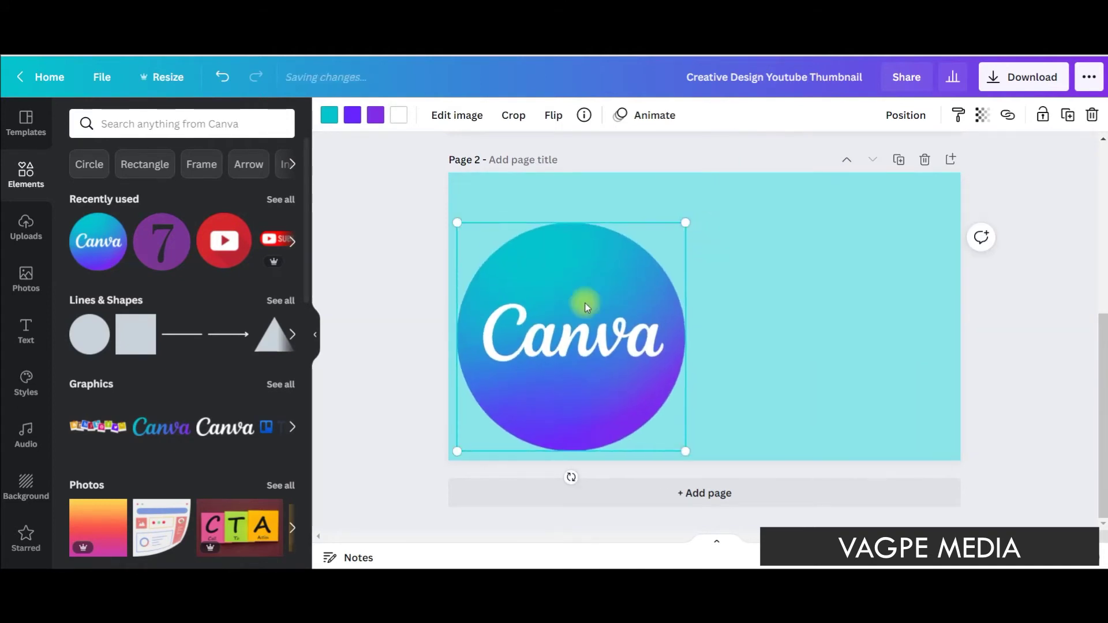
# Step: Add the round YouTube logo to page 2, recolour it bright red, match the Canva logo's size and place it on the right half
pyautogui.click(224, 241)
pyautogui.click(329, 114)
pyautogui.moveTo(735, 349); pyautogui.dragTo(953, 448)
pyautogui.moveTo(792, 331); pyautogui.dragTo(620, 298)
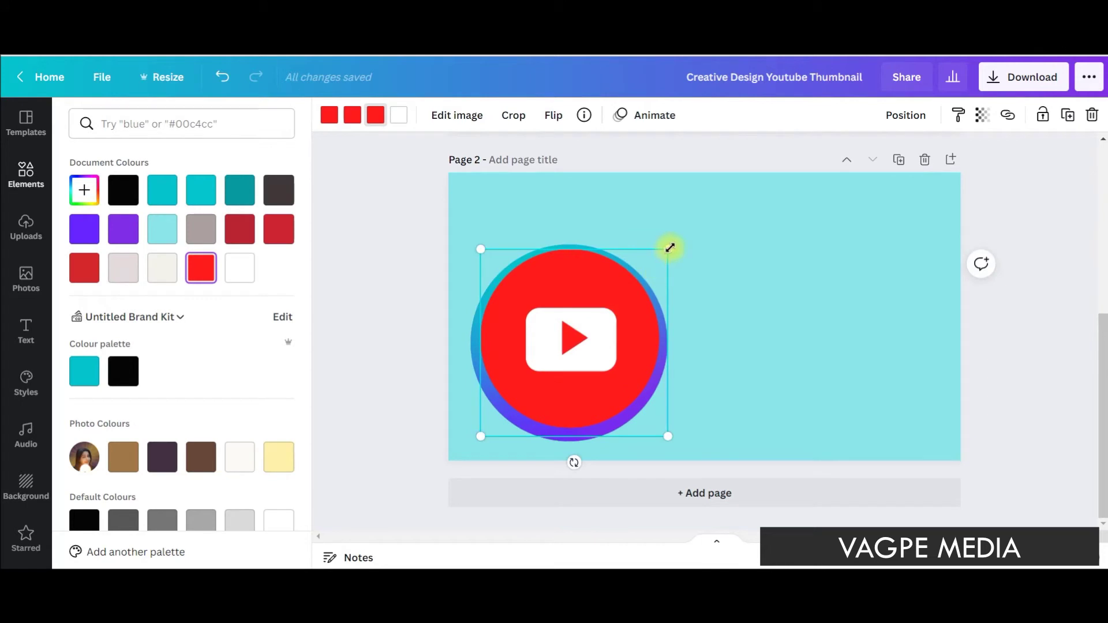
pyautogui.moveTo(670, 248); pyautogui.dragTo(695, 235)
pyautogui.moveTo(599, 304); pyautogui.dragTo(866, 322)
# Step: Group the Canva and YouTube logos, shrink the group slightly and centre it on page 2
pyautogui.click(576, 299)
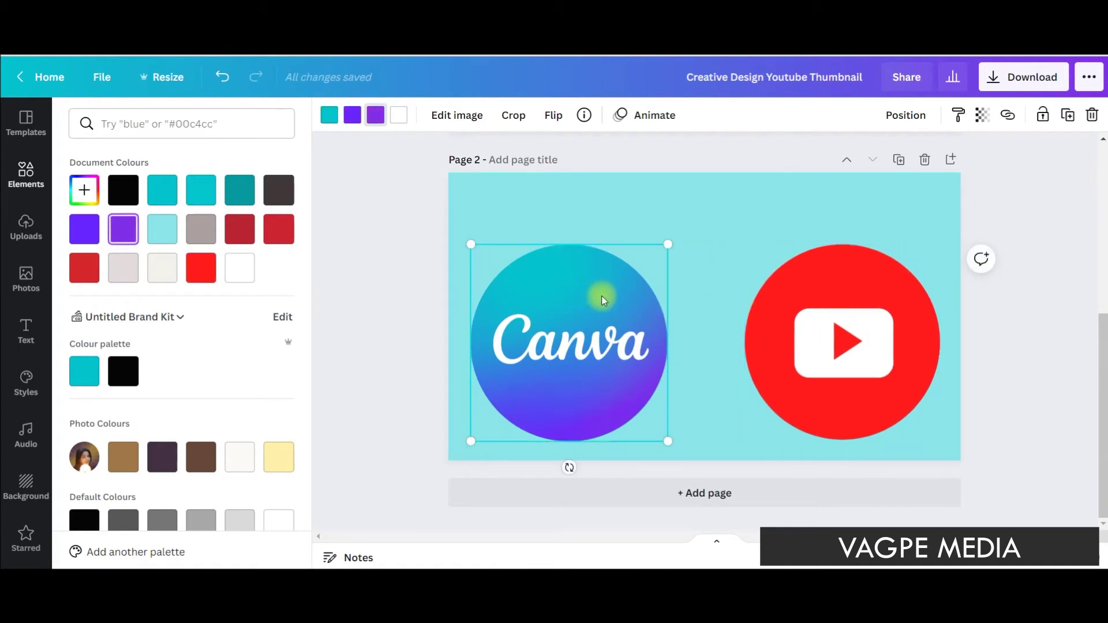
pyautogui.keyDown('shift'); pyautogui.click(854, 333); pyautogui.keyUp('shift')
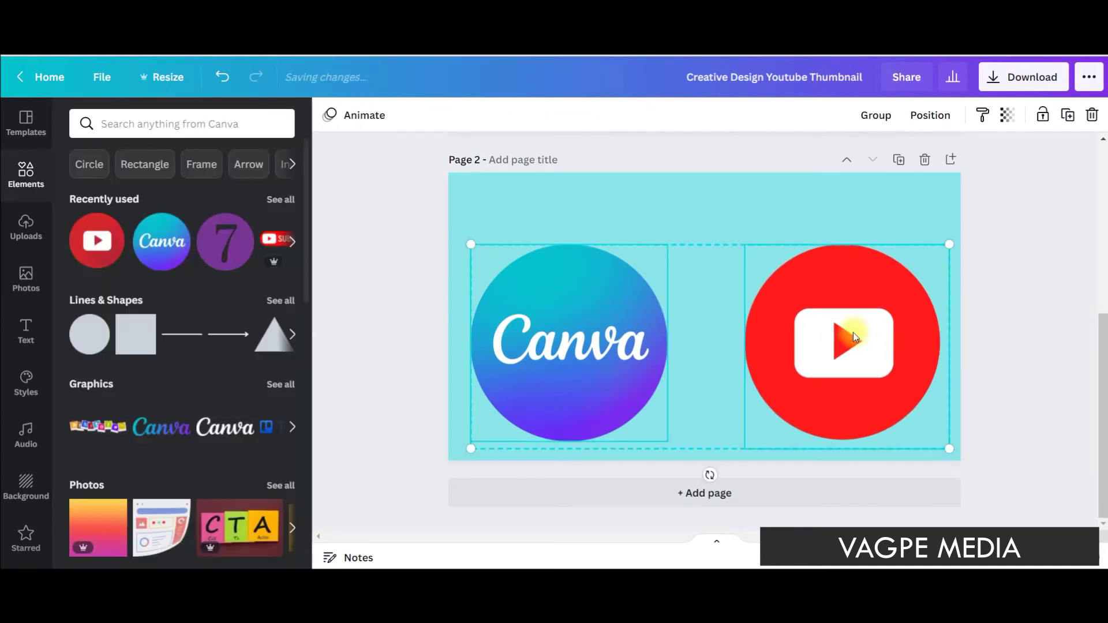
pyautogui.click(877, 116)
pyautogui.moveTo(946, 243); pyautogui.dragTo(871, 277)
pyautogui.moveTo(772, 339); pyautogui.dragTo(829, 316)
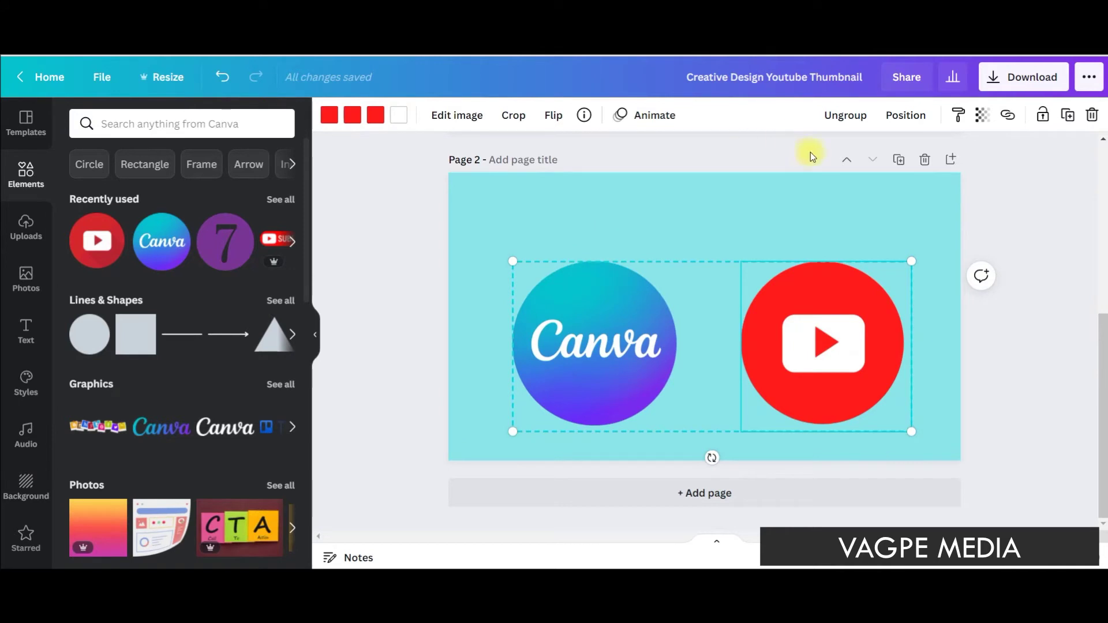
pyautogui.click(336, 273)
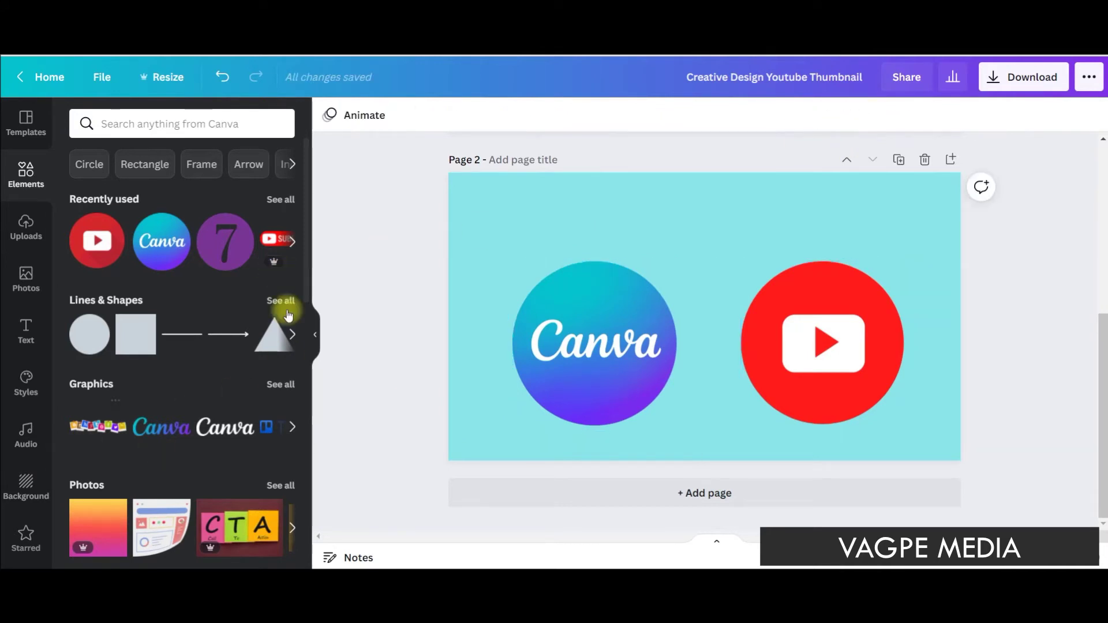
# Step: Search the elements for "ARROW" and place the thick curved arrow so it points from the Canva logo to the YouTube logo
pyautogui.click(162, 121)
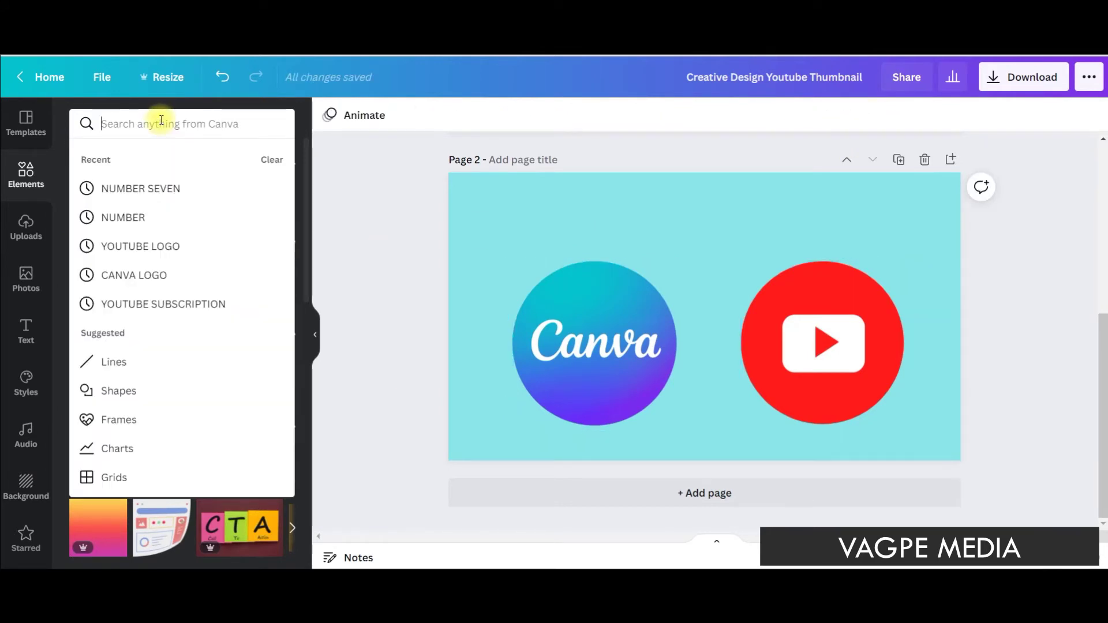
pyautogui.write('ARROW')
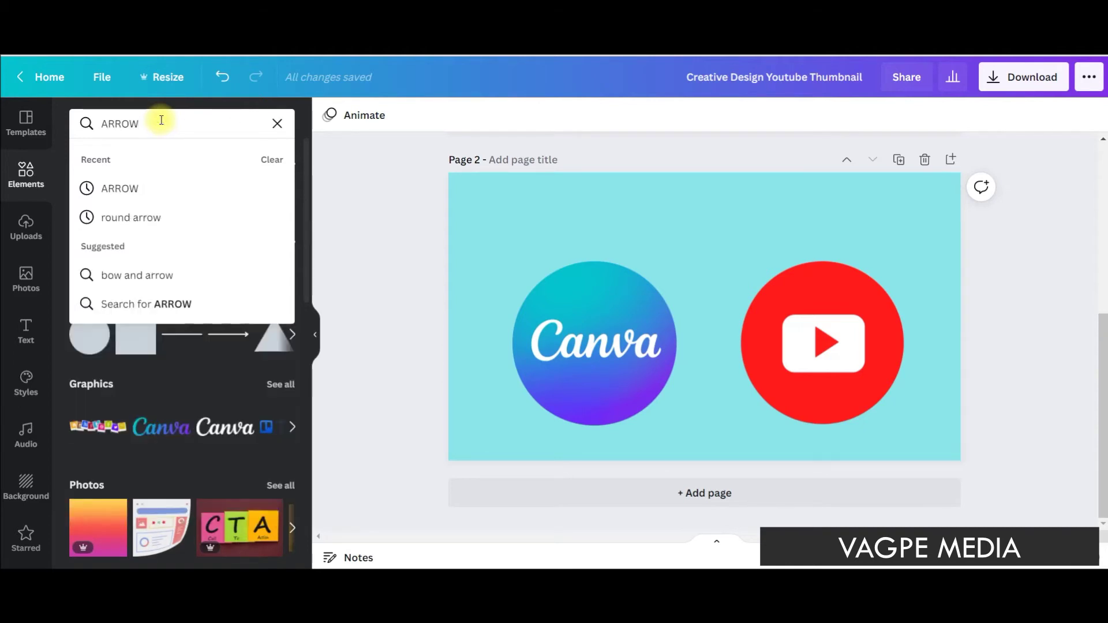
pyautogui.press('Return')
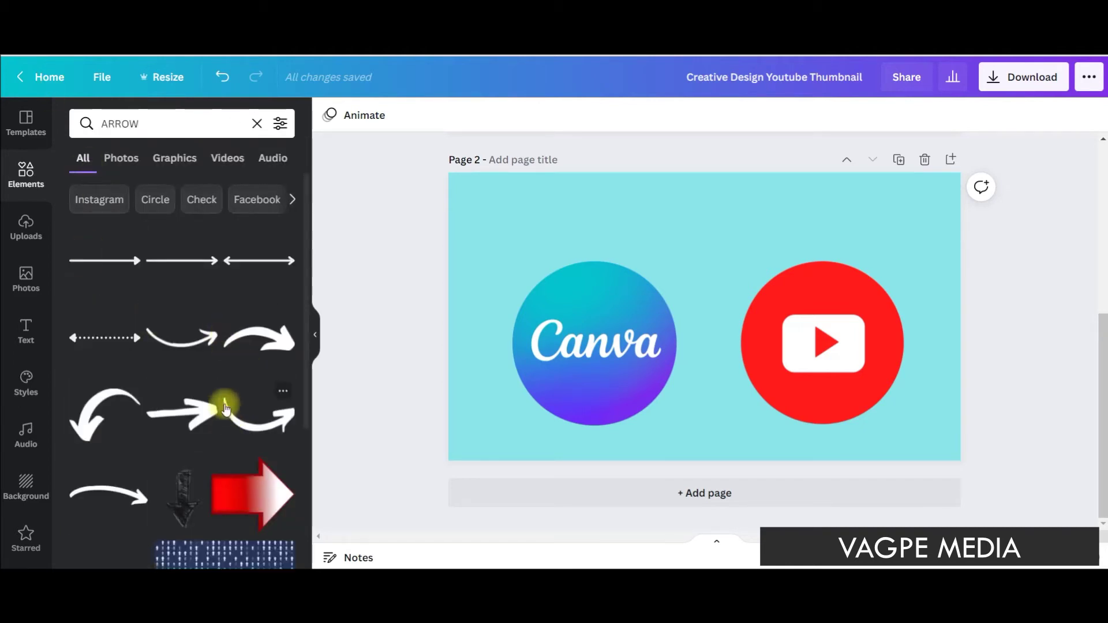
pyautogui.click(260, 339)
pyautogui.moveTo(700, 322); pyautogui.dragTo(673, 290)
pyautogui.moveTo(616, 226); pyautogui.dragTo(645, 238)
pyautogui.moveTo(703, 272); pyautogui.dragTo(680, 278)
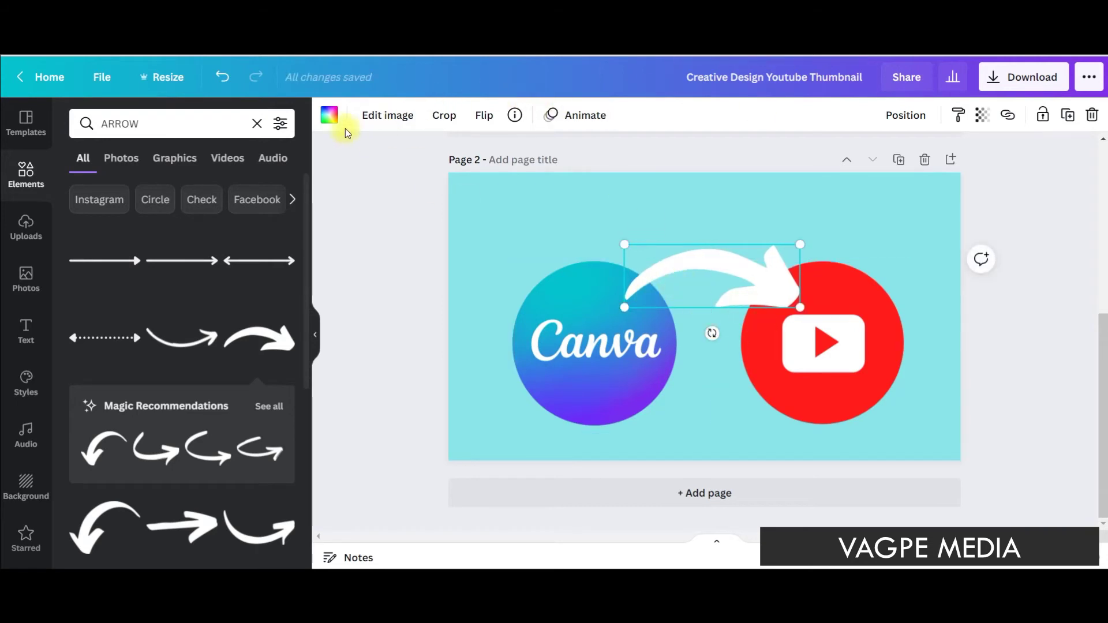
# Step: Recolour the curved arrow black and overlay a slightly offset white duplicate to create a shadow effect
pyautogui.click(331, 118)
pyautogui.click(278, 190)
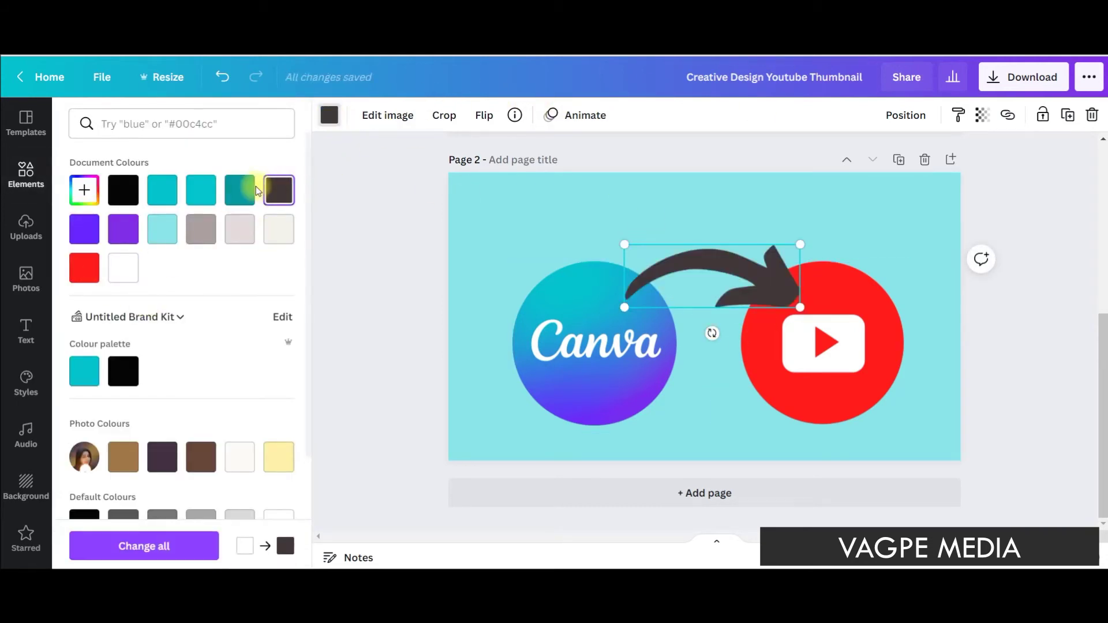
pyautogui.click(118, 191)
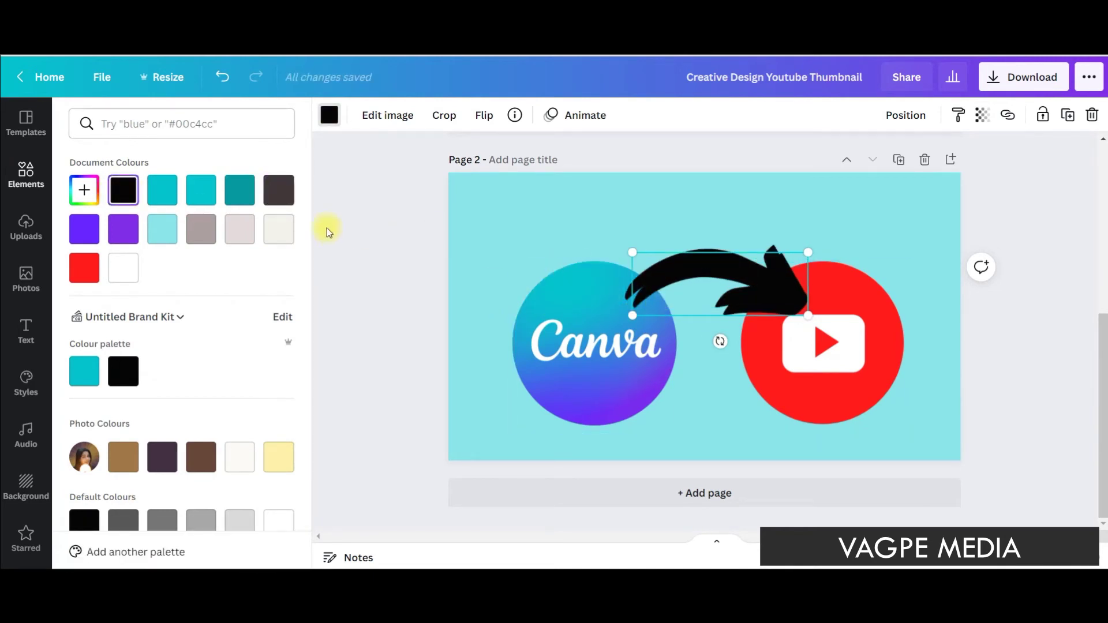
pyautogui.click(123, 267)
pyautogui.moveTo(753, 258); pyautogui.dragTo(747, 255)
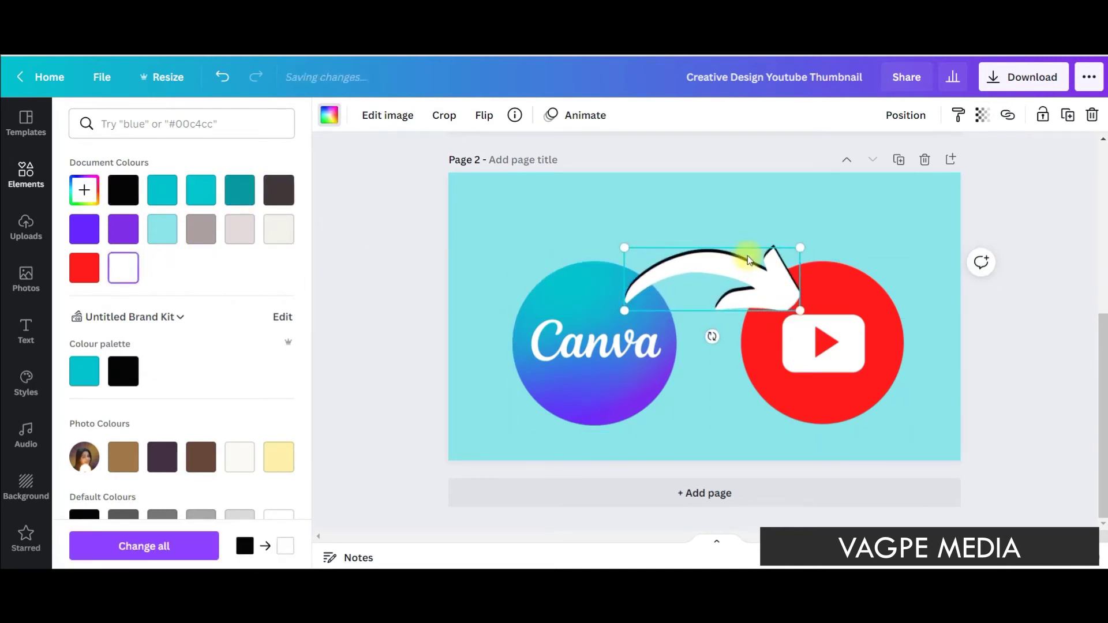
pyautogui.click(438, 269)
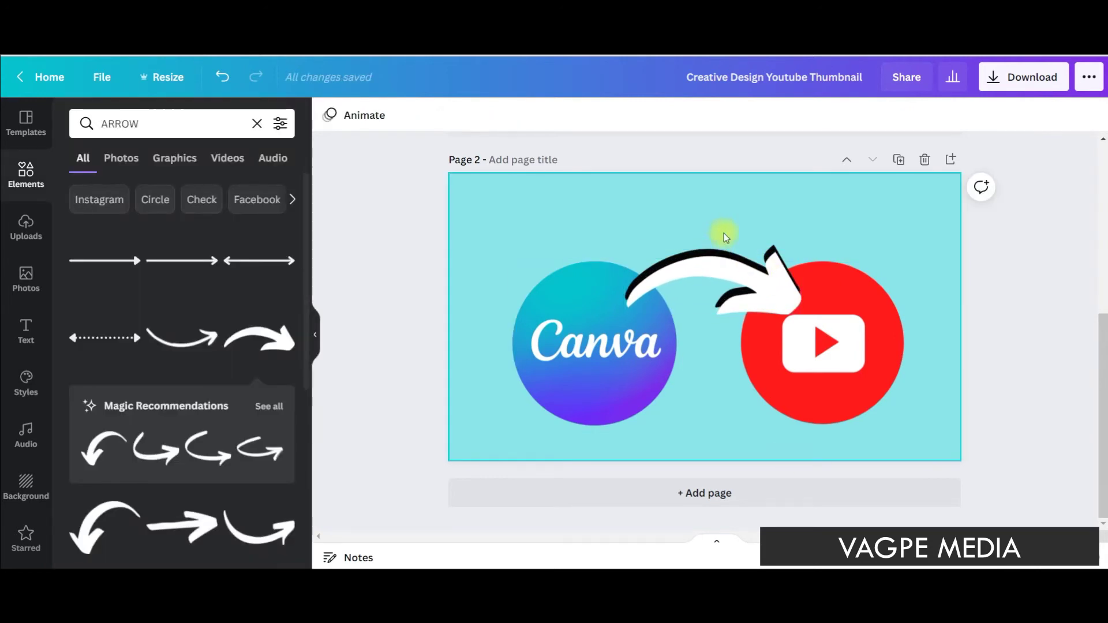
# Step: Add the heading "7 EASY TIPS AND TRICKS" to page 2 and place it above the logos
pyautogui.click(26, 330)
pyautogui.click(155, 204)
pyautogui.doubleClick(612, 317)
pyautogui.press('BackSpace')
pyautogui.write('7 EASY TIPS AND TRICKS')
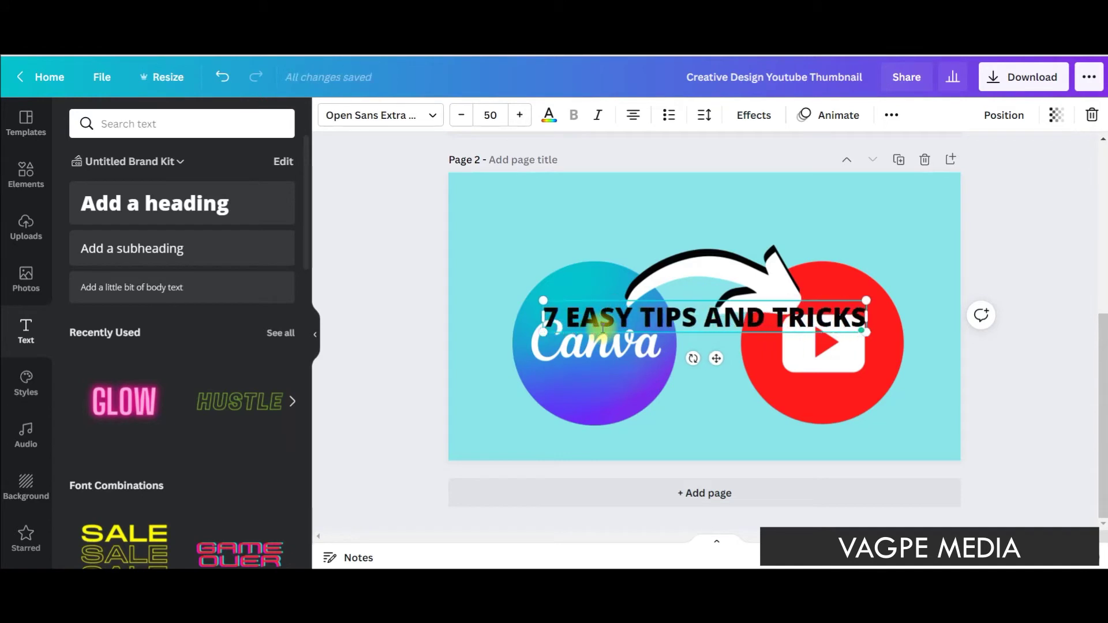
pyautogui.moveTo(716, 359); pyautogui.dragTo(716, 253)
# Step: Duplicate the heading below the logos as "IN CANVA FOR YOUTUBERS" and overlay an offset teal copy on the original heading
pyautogui.hotkey('ctrl', 'd')
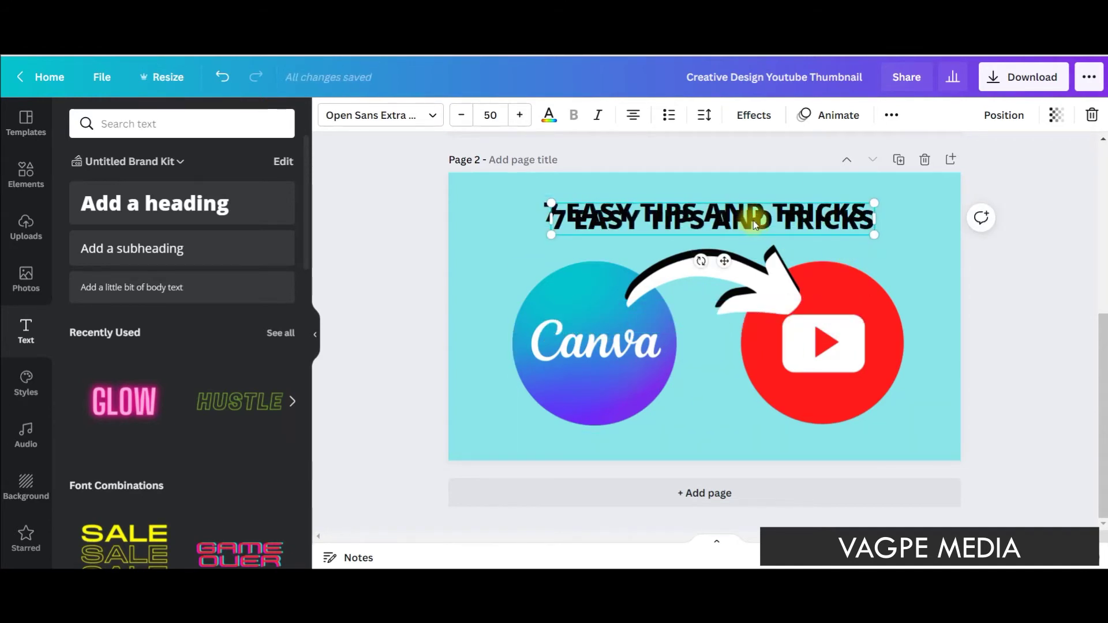
pyautogui.moveTo(753, 219); pyautogui.dragTo(745, 228)
pyautogui.click(892, 115)
pyautogui.click(886, 150)
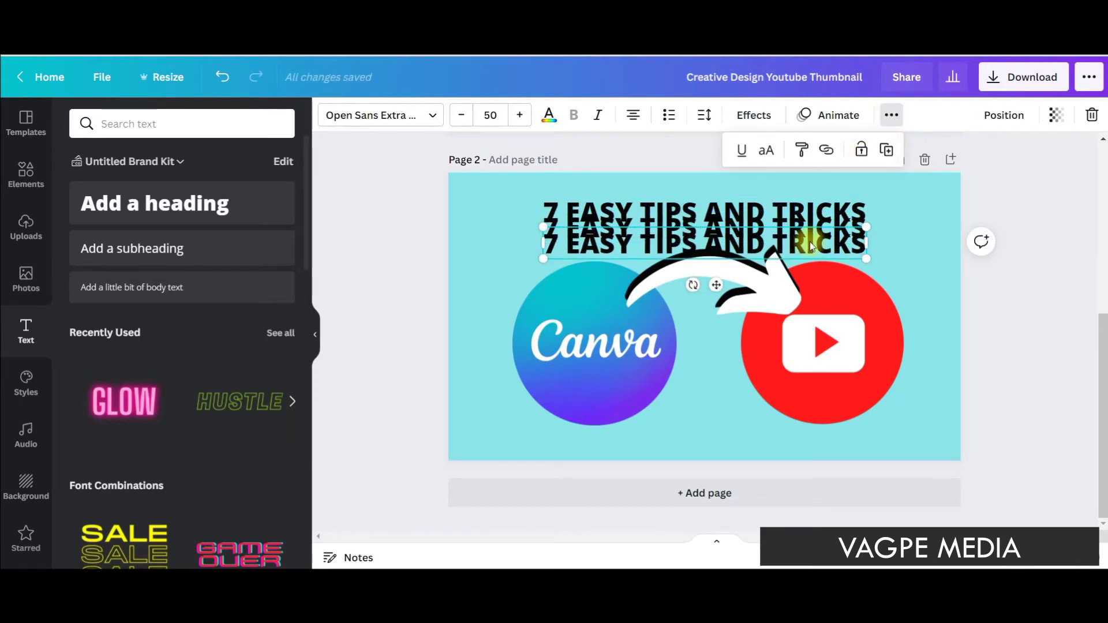
pyautogui.press('Delete')
pyautogui.moveTo(753, 233); pyautogui.dragTo(751, 442)
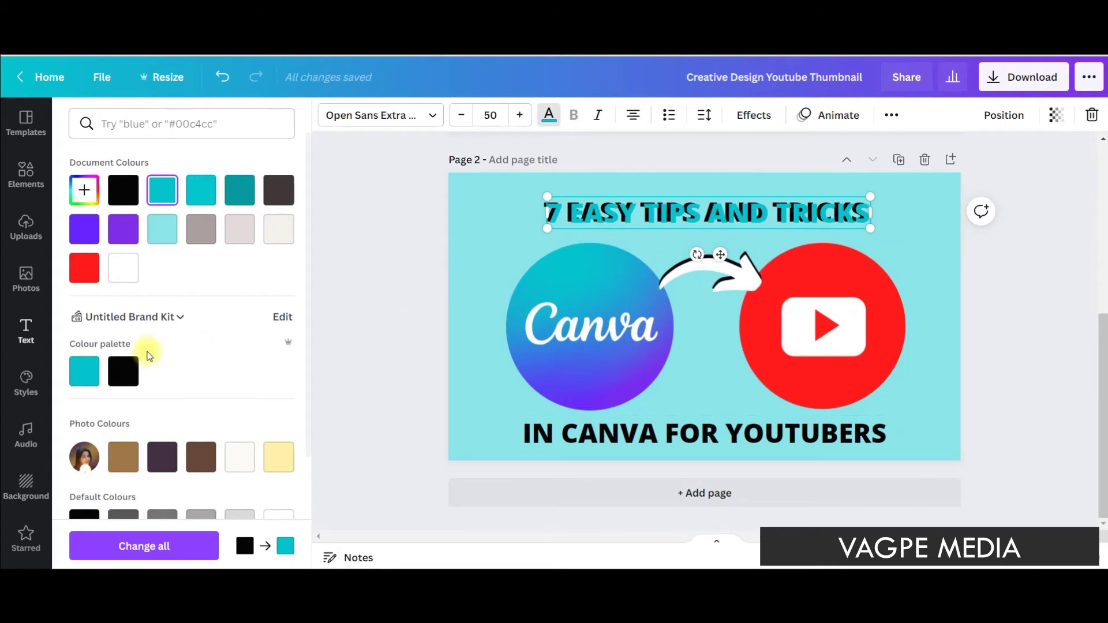
# Step: Search the elements for "SHAPE", add a square, size it as a box behind the "7 EASY TIPS AND TRICKS" heading and colour it white
pyautogui.click(26, 176)
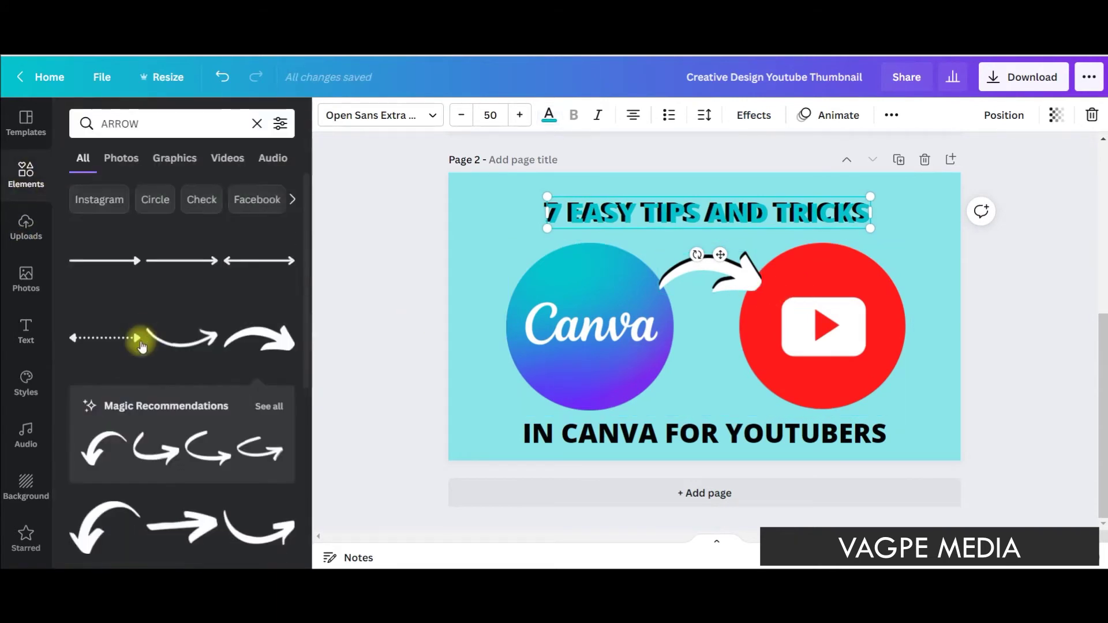
pyautogui.click(132, 122)
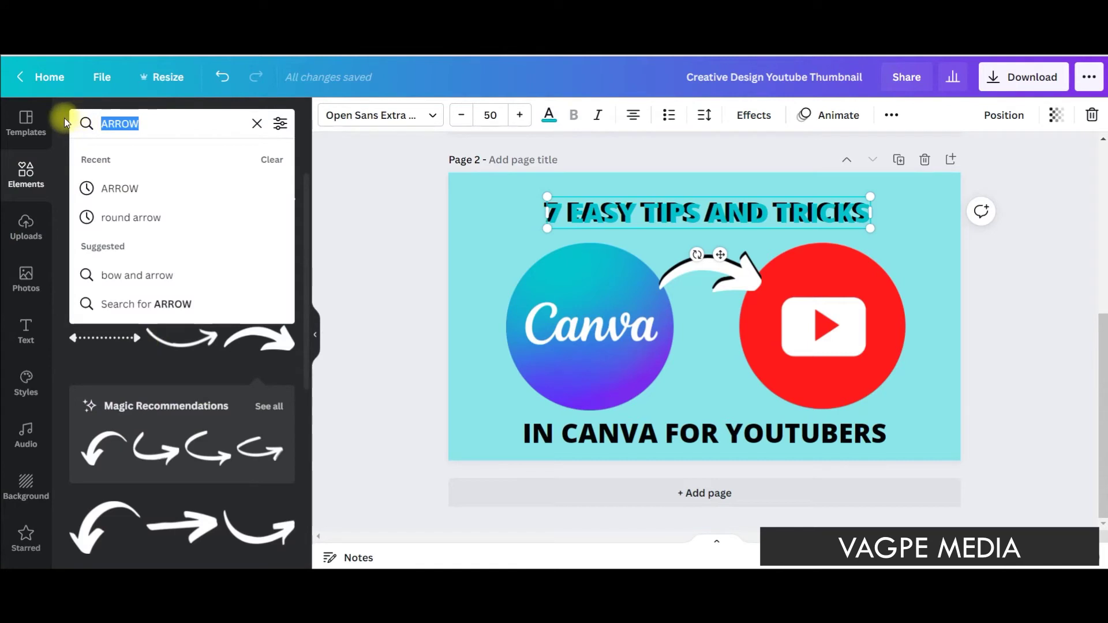
pyautogui.write('S')
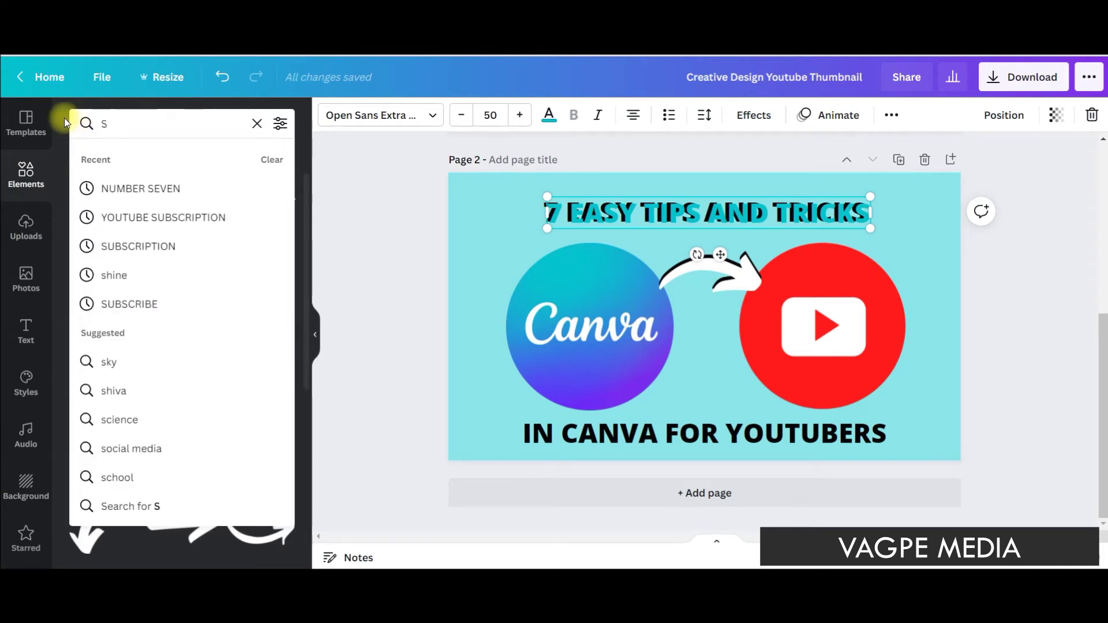
pyautogui.write('HAPE')
pyautogui.press('Return')
pyautogui.moveTo(182, 260); pyautogui.dragTo(830, 225)
pyautogui.moveTo(914, 213); pyautogui.dragTo(876, 213)
pyautogui.click(329, 114)
pyautogui.click(166, 265)
# Step: Fine-tune the position of the teal "7 EASY TIPS AND TRICKS" copy over the black heading, nudging it left
pyautogui.click(685, 213)
pyautogui.moveTo(685, 213); pyautogui.dragTo(687, 211)
pyautogui.press('Left')
pyautogui.press('Left')
pyautogui.press('Left')
pyautogui.press('Left')
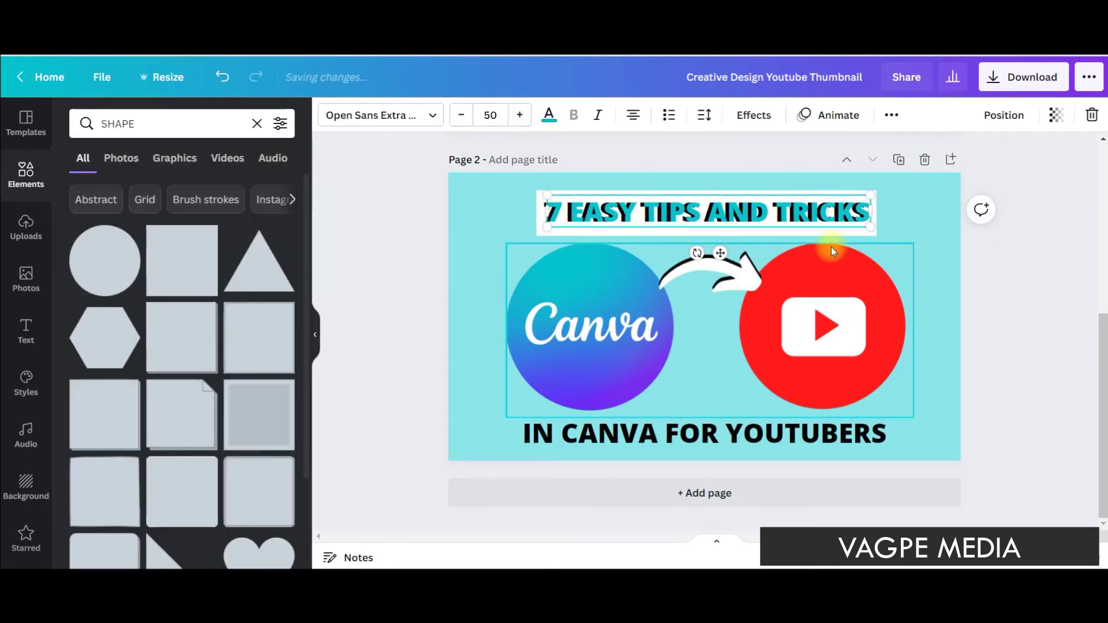
# Step: Duplicate the white box, place the copy behind the "IN CANVA FOR YOUTUBERS" heading and centre the heading on it
pyautogui.click(831, 433)
pyautogui.click(763, 192)
pyautogui.hotkey('ctrl', 'd')
pyautogui.moveTo(765, 231); pyautogui.dragTo(737, 441)
pyautogui.moveTo(855, 431); pyautogui.dragTo(826, 427)
pyautogui.click(923, 116)
pyautogui.click(961, 153)
pyautogui.click(1055, 115)
pyautogui.moveTo(808, 433); pyautogui.dragTo(818, 433)
pyautogui.click(493, 214)
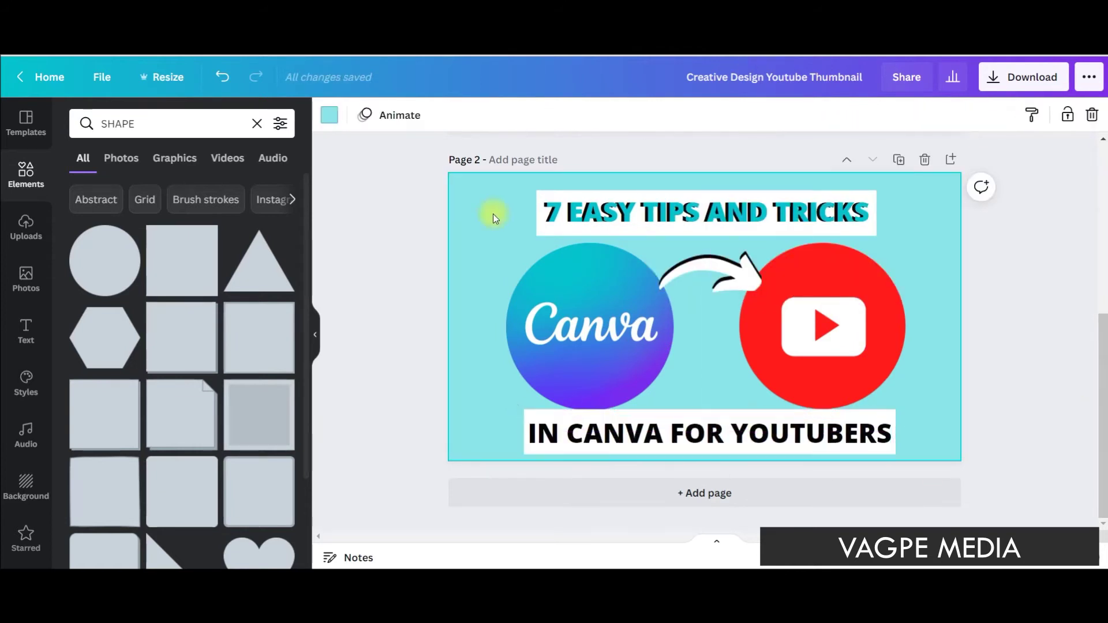
# Step: Search the elements for "GRADIANT BACKGROUND", add the blue-to-turquoise gradient and make it the background of page 2
pyautogui.moveTo(167, 125); pyautogui.dragTo(45, 126)
pyautogui.write('GRADIANT BACKGROUND')
pyautogui.press('Return')
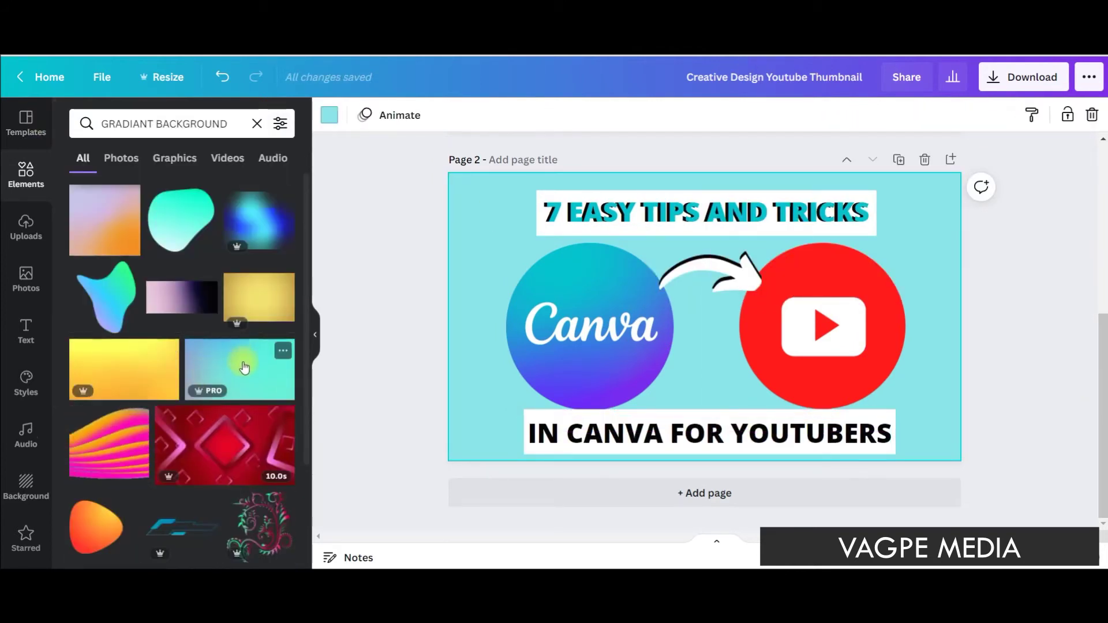
pyautogui.click(242, 364)
pyautogui.rightClick(623, 309)
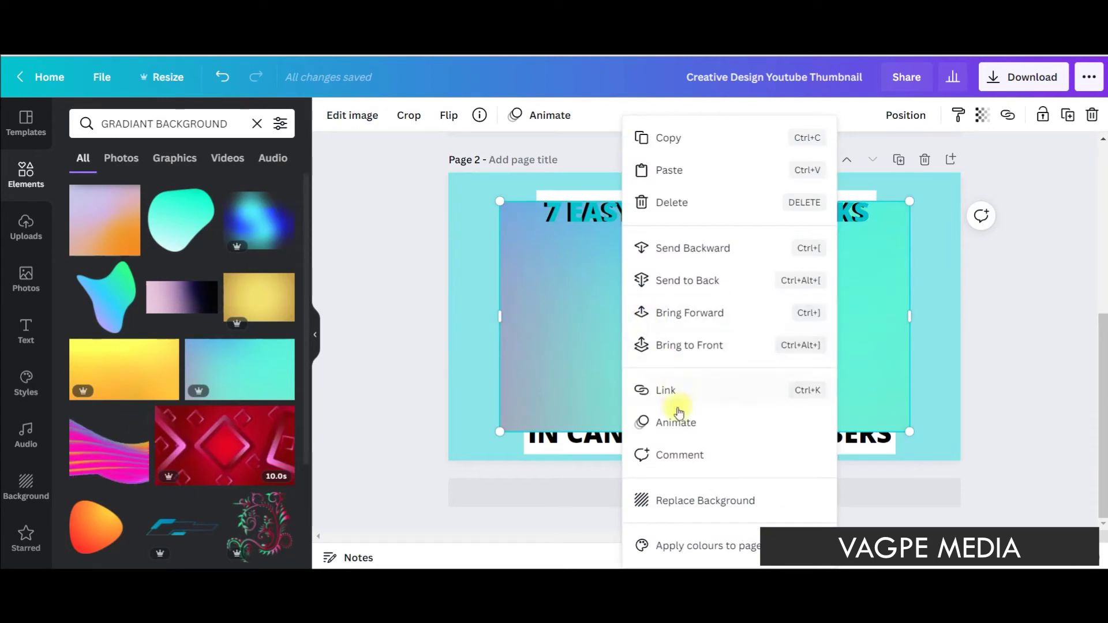
pyautogui.click(734, 505)
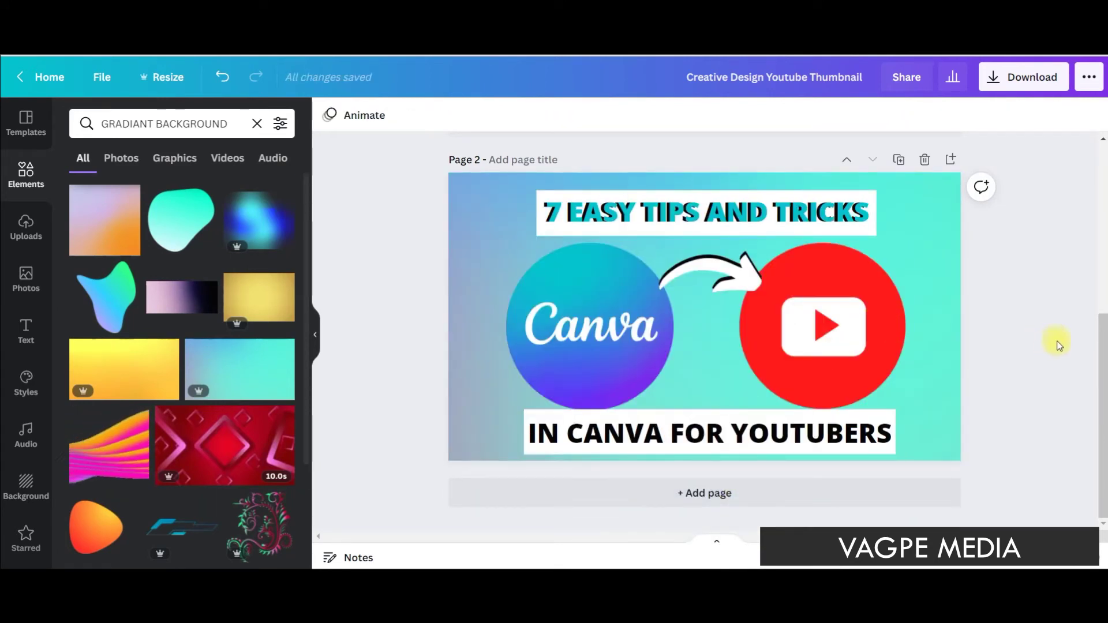
# Step: Return to the home page and search the templates for "youtube intro"
pyautogui.scroll(3, 1059, 342)
pyautogui.scroll(-3, 1057, 341)
pyautogui.scroll(5, 1051, 349)
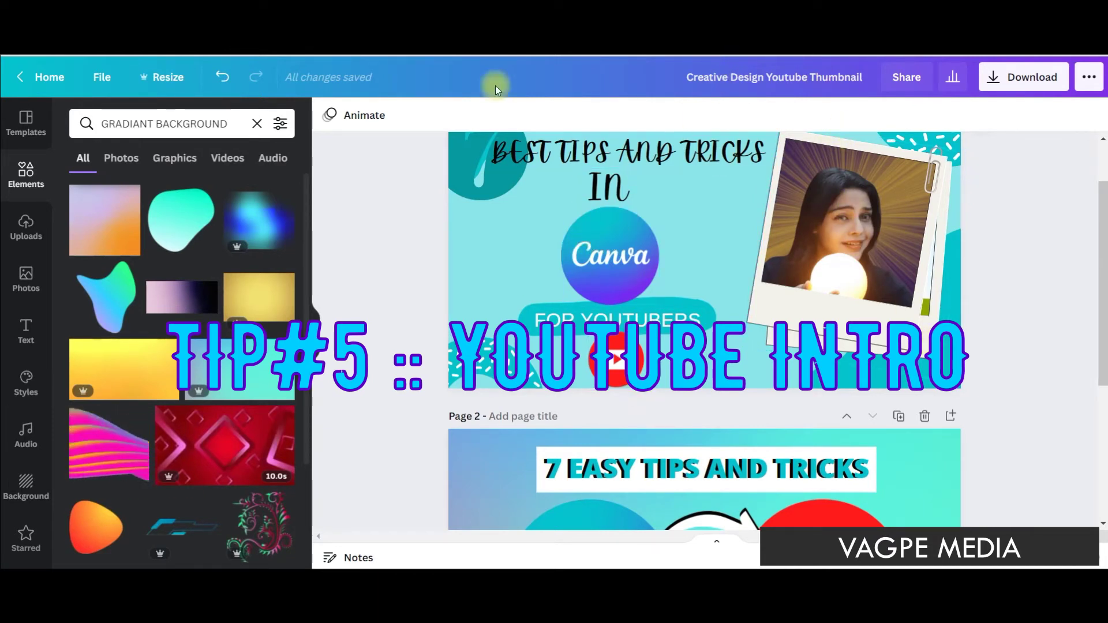
pyautogui.click(52, 78)
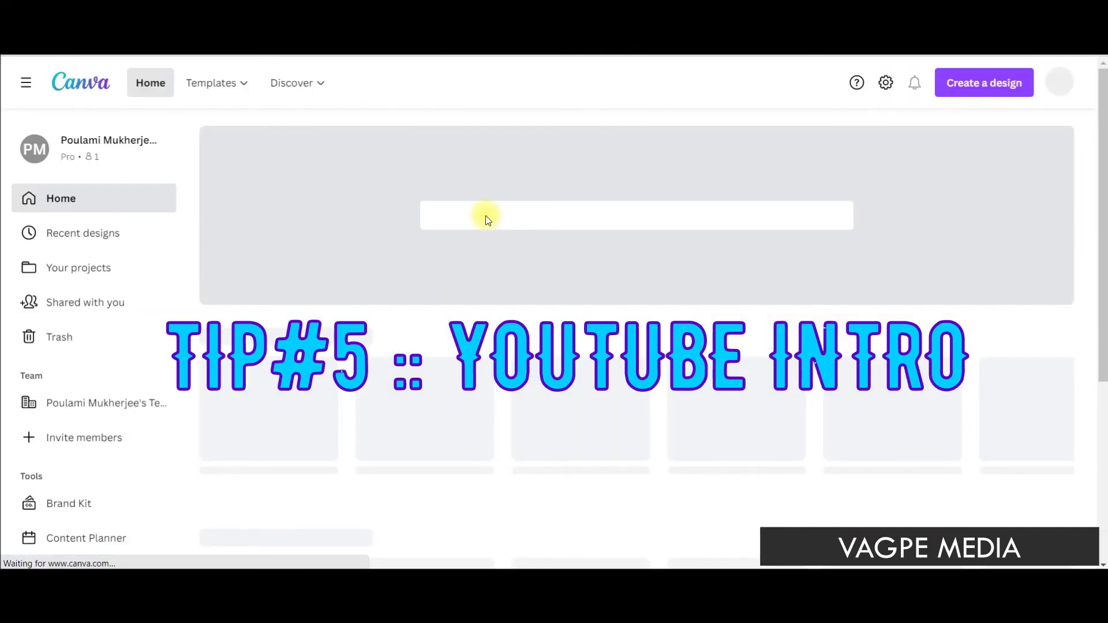
pyautogui.click(457, 196)
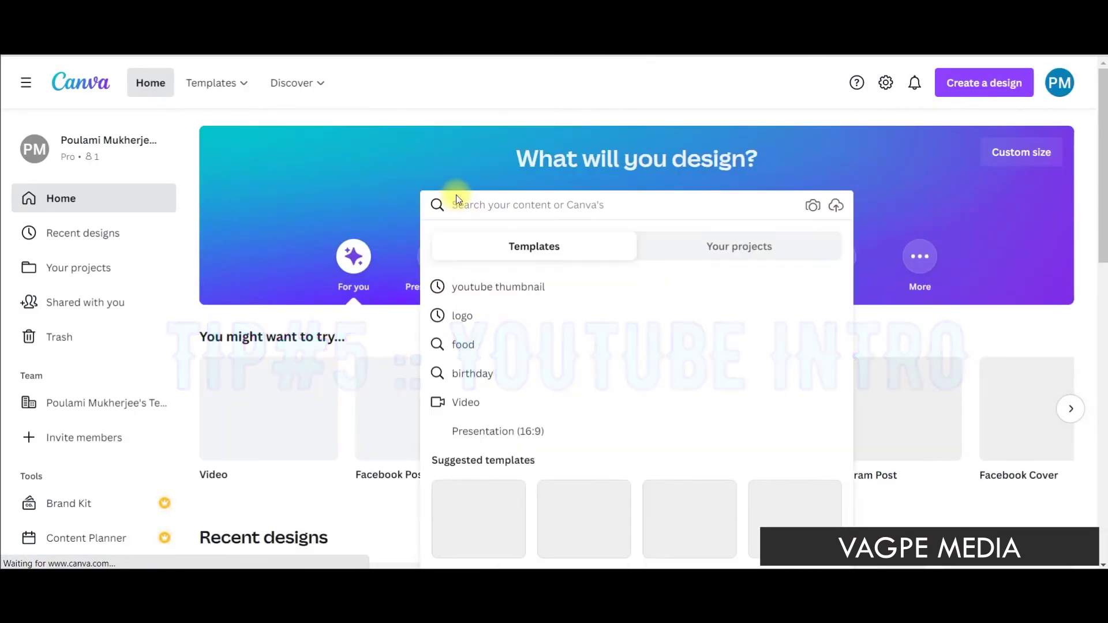
pyautogui.write('youTUBE')
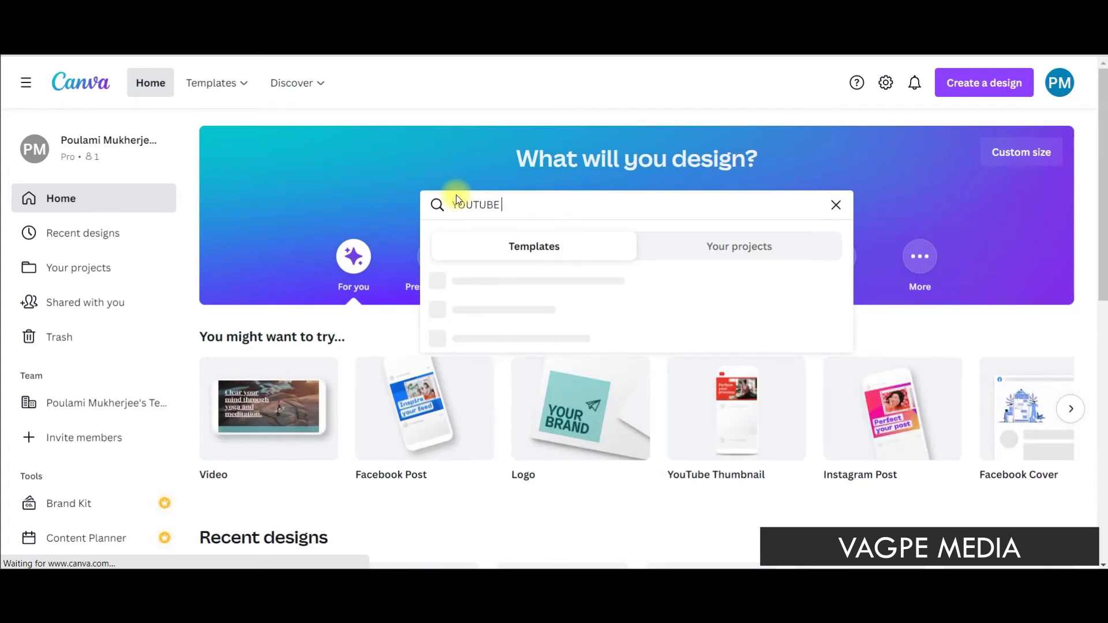
pyautogui.write(' INTRO')
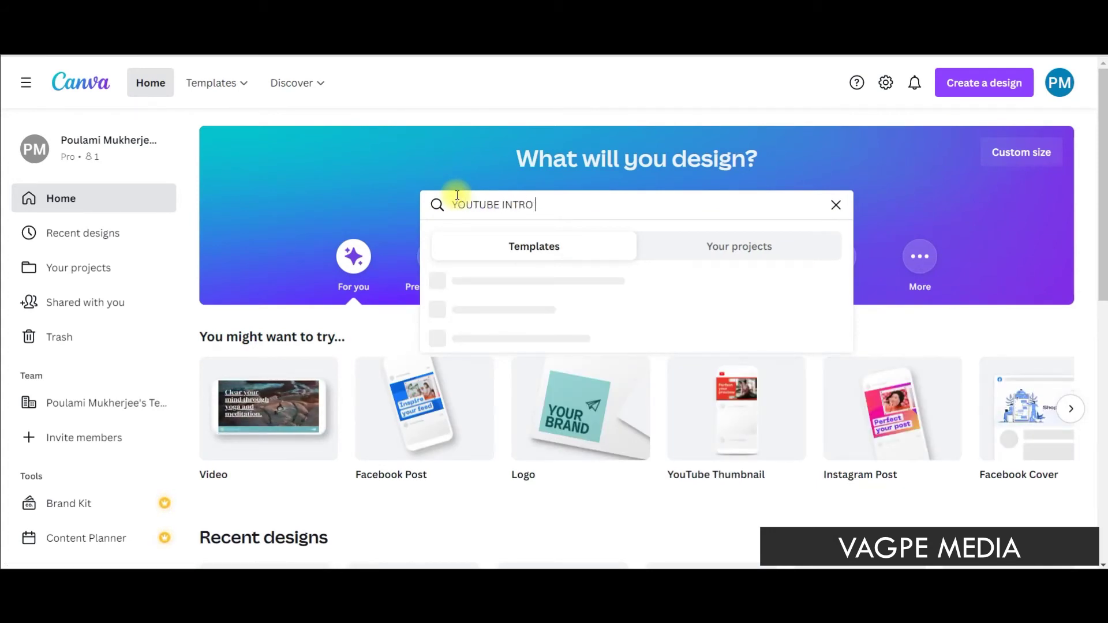
pyautogui.write(' VIDEO')
pyautogui.click(487, 289)
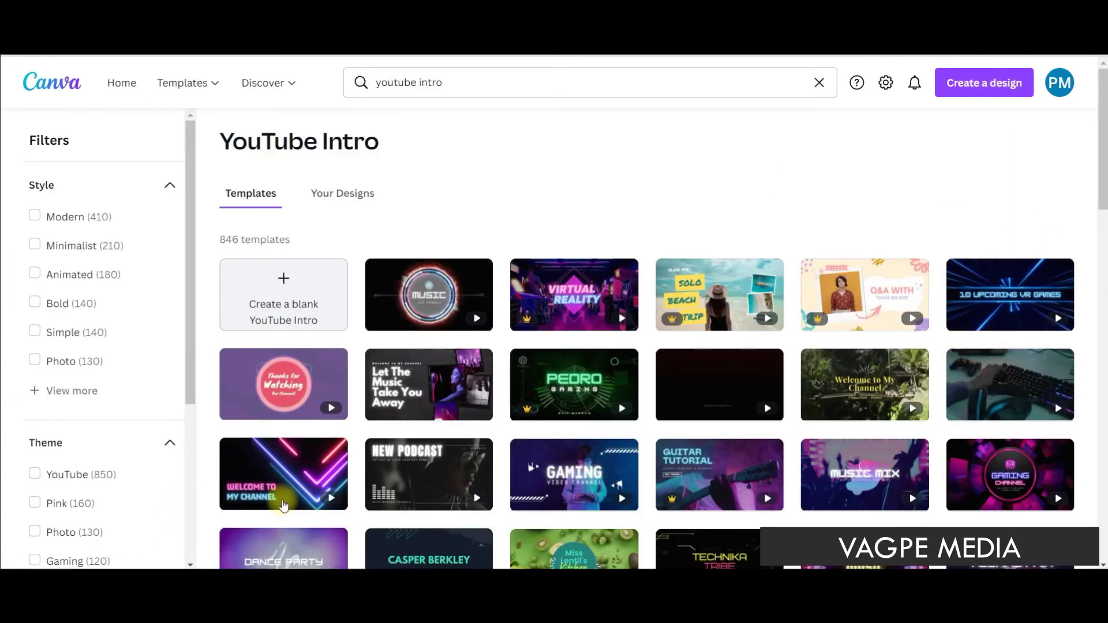
# Step: Open the purple "DANCE PARTY" intro template and replace its title with "VAGPE MEDIA"
pyautogui.scroll(-3, 323, 457)
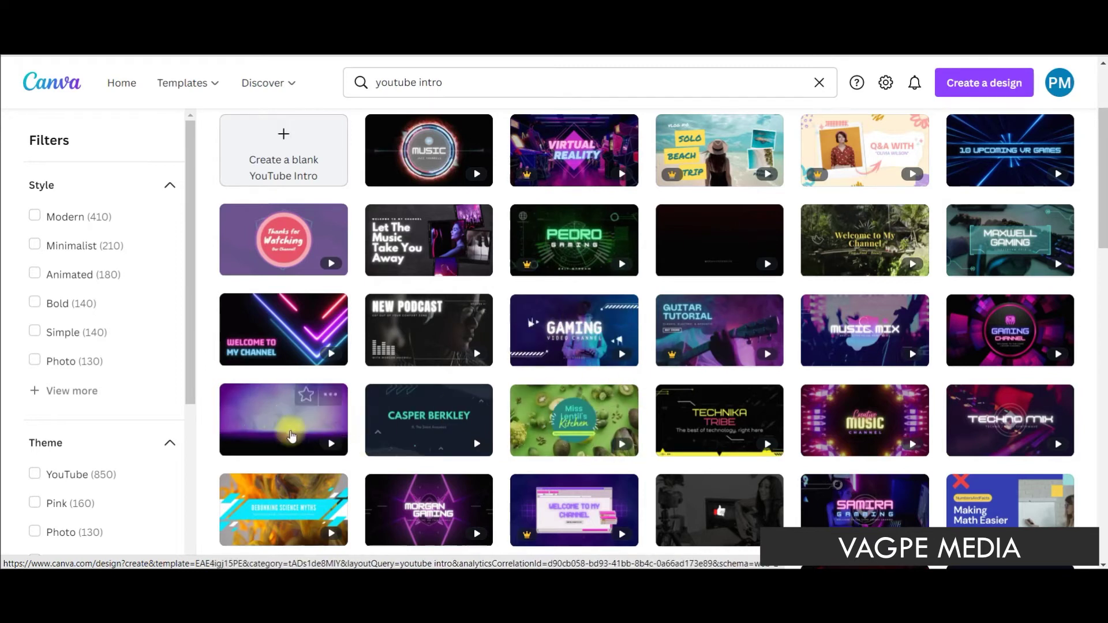
pyautogui.click(284, 422)
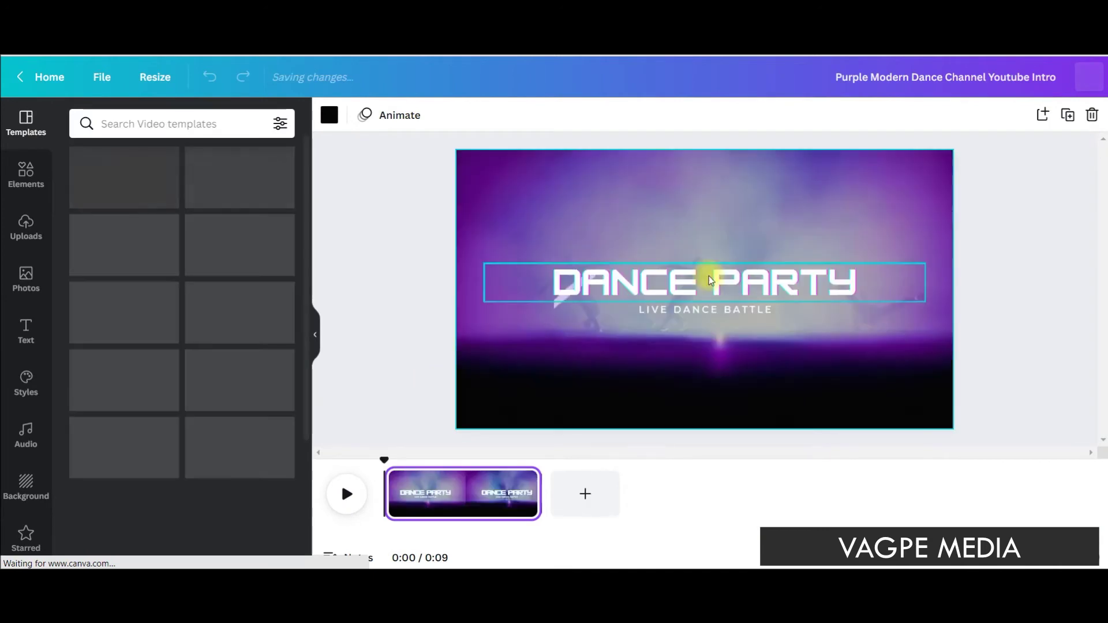
pyautogui.doubleClick(713, 280)
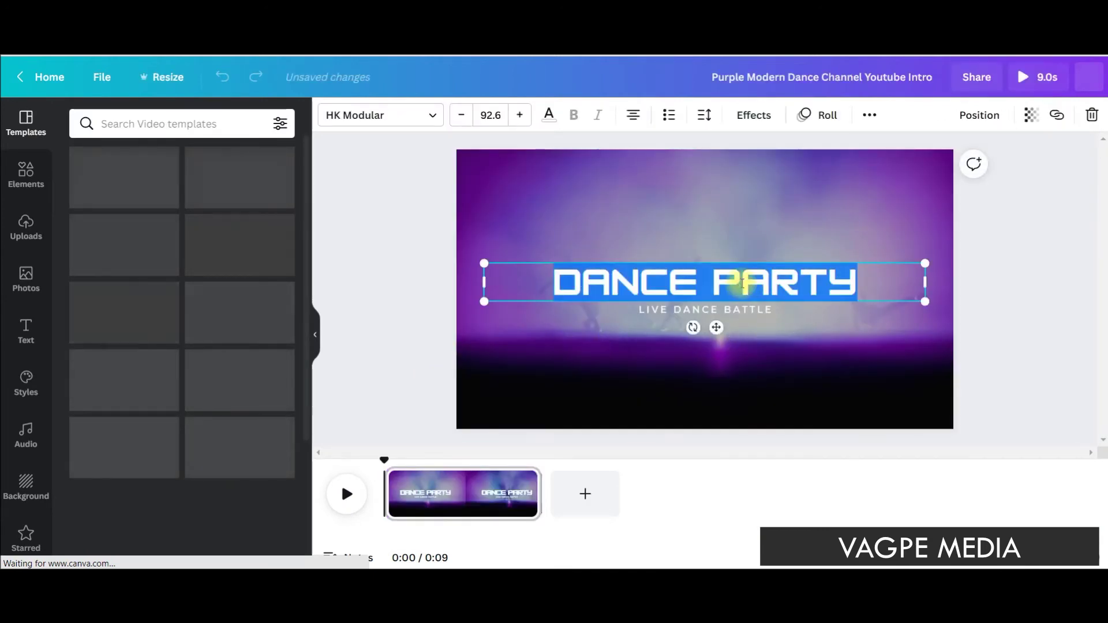
pyautogui.write('VAGPE MEDIA')
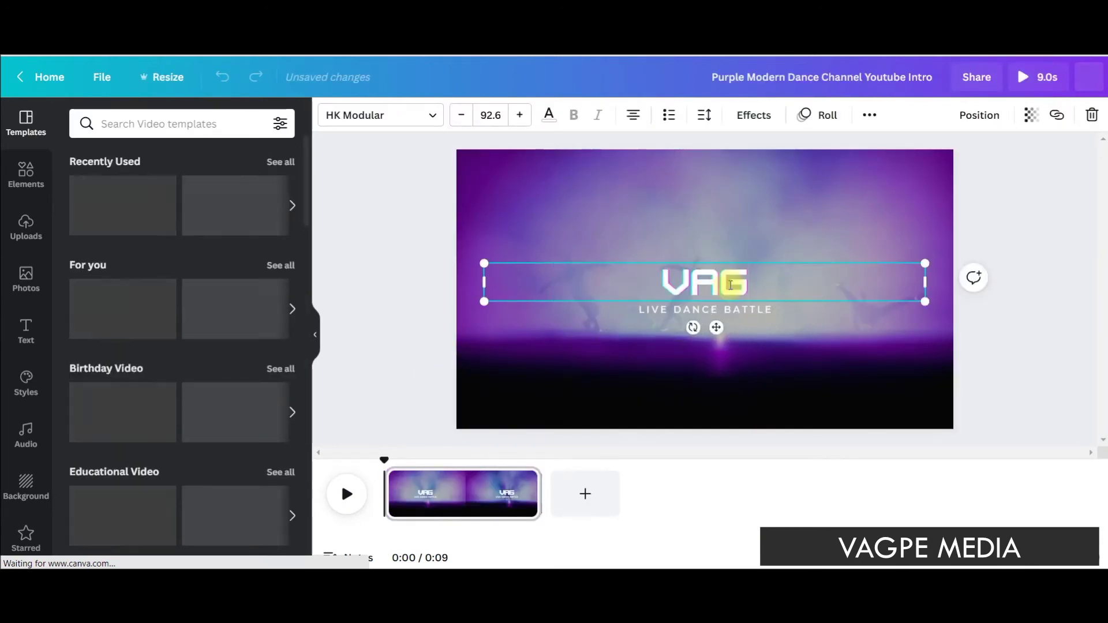
# Step: Replace the "LIVE DANCE BATTLE" subtitle with "GRAPHIC DESIGN & VIDEO EDITING TUTORIAL"
pyautogui.doubleClick(750, 310)
pyautogui.write('GRAPHIC DESIGN & VIDEO EDITING TUTORIAL')
pyautogui.rightClick(753, 310)
pyautogui.click(753, 332)
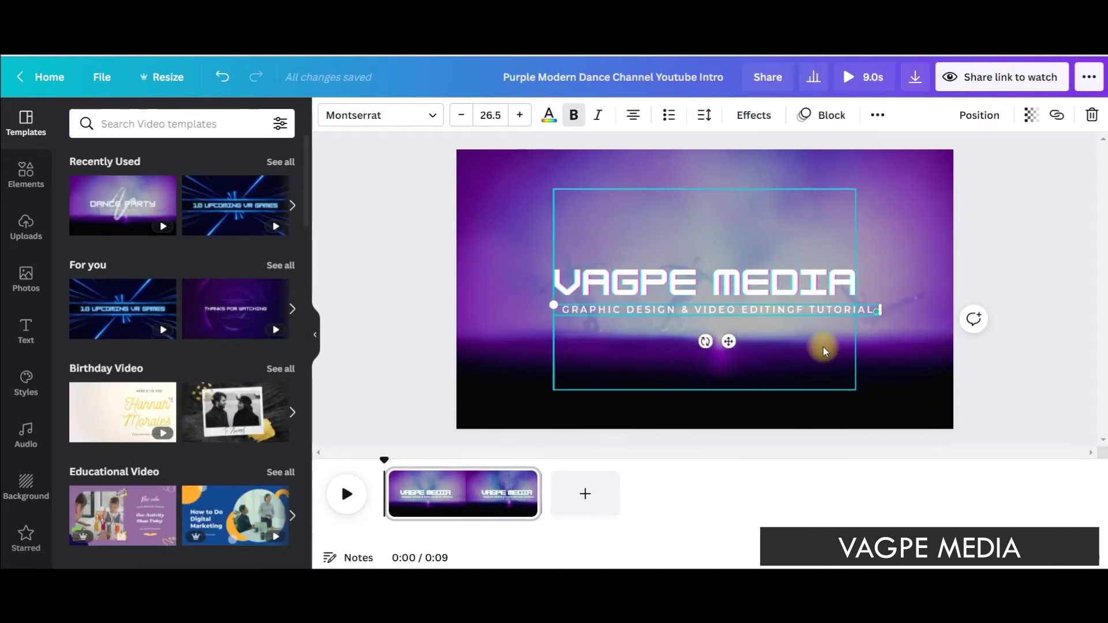
pyautogui.click(1049, 386)
pyautogui.press('space')
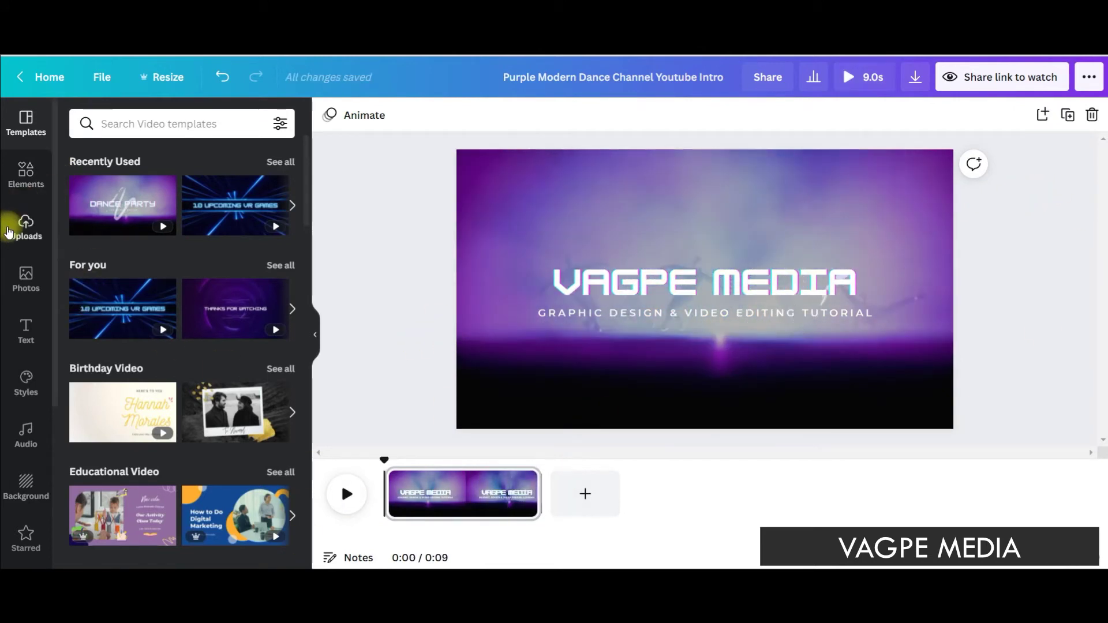
# Step: Add the uploaded "Bay Street Billionaires" audio to the intro's timeline and shorten the page clip from its end
pyautogui.click(27, 220)
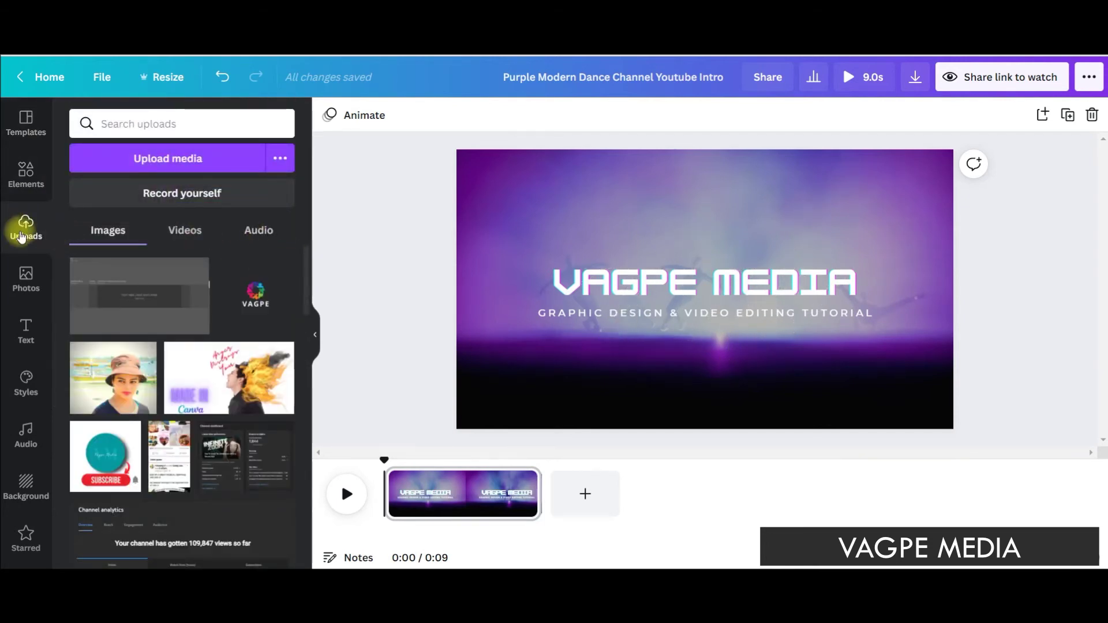
pyautogui.click(261, 226)
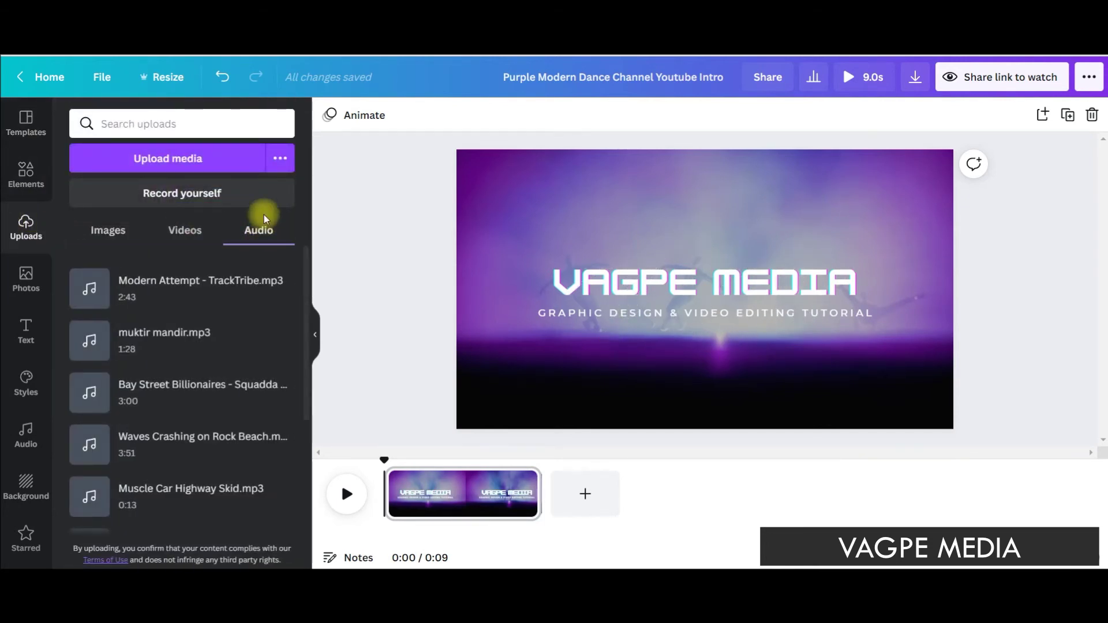
pyautogui.moveTo(162, 389)
pyautogui.mouseDown()
pyautogui.moveTo(242, 463)
pyautogui.moveTo(361, 527)
pyautogui.moveTo(440, 544)
pyautogui.moveTo(453, 527)
pyautogui.moveTo(440, 515)
pyautogui.mouseUp()
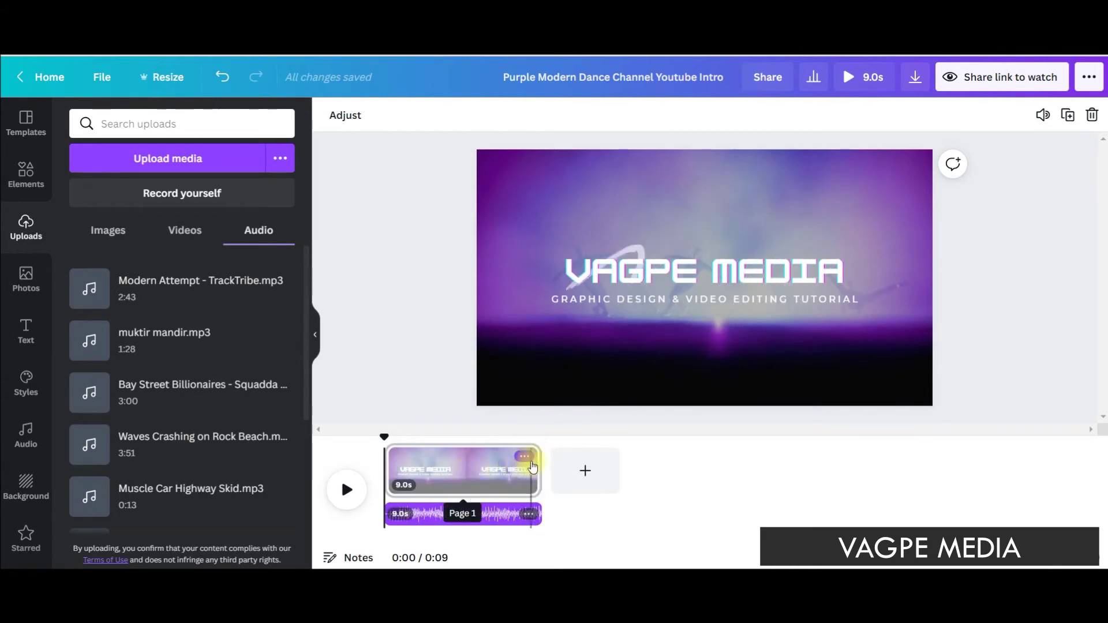
pyautogui.moveTo(532, 467); pyautogui.dragTo(478, 469)
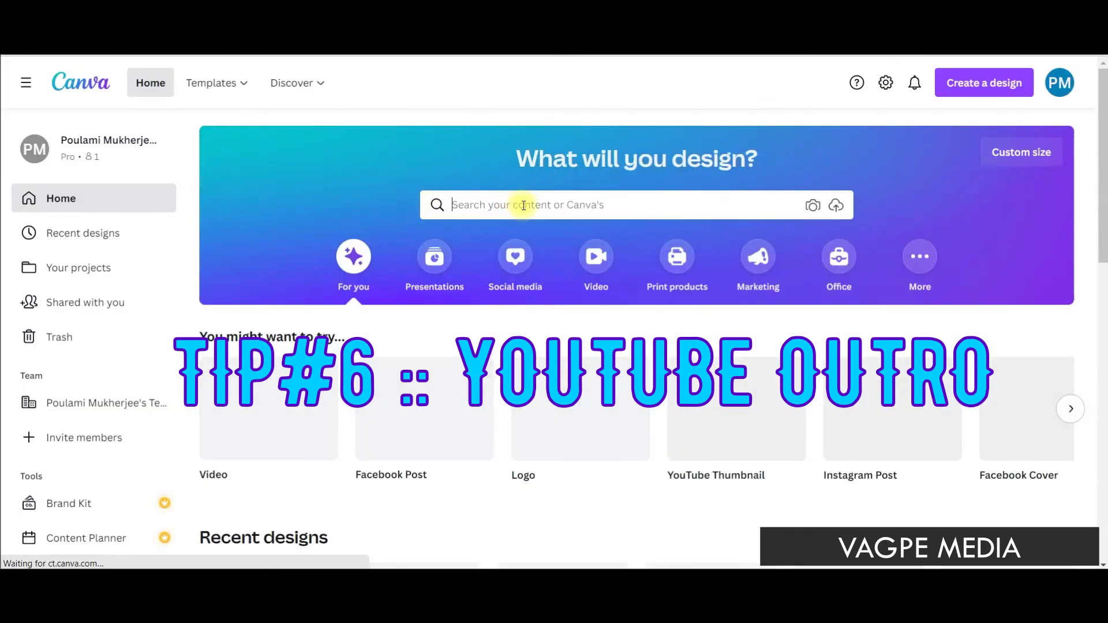
# Step: Search the templates for "YOUTUBE OUTRO" from the home page
pyautogui.click(519, 205)
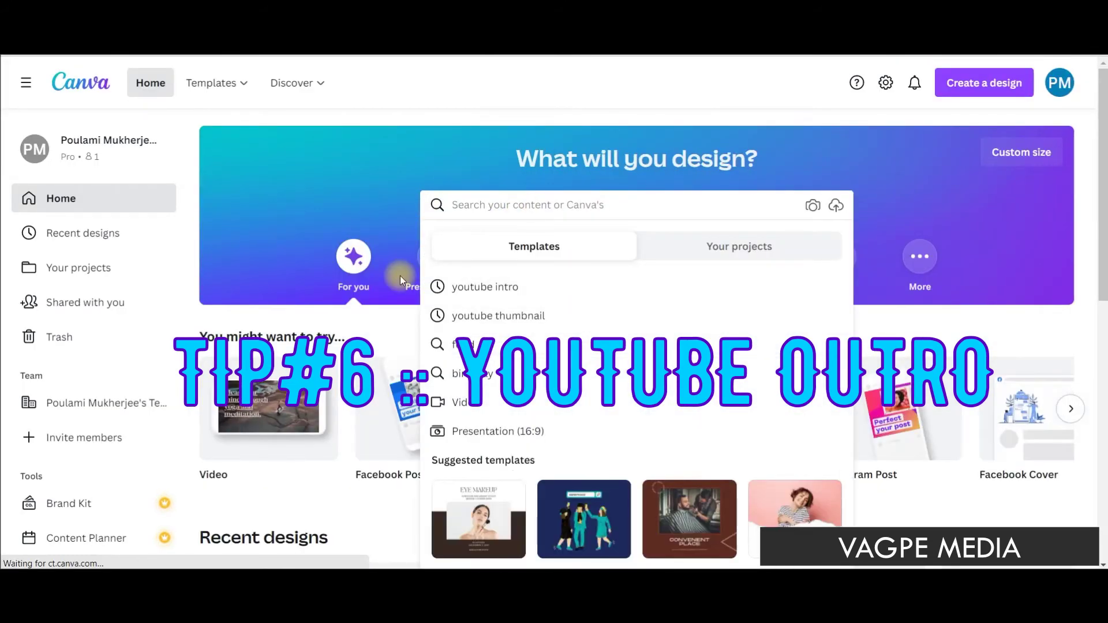
pyautogui.write('YOUTU')
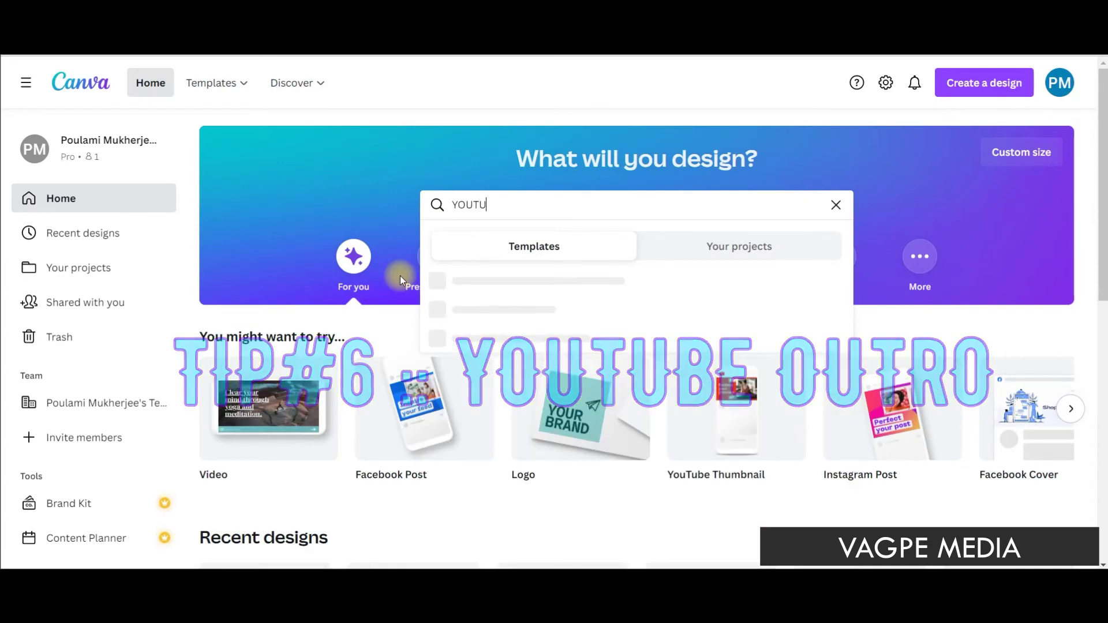
pyautogui.write('BE OUTRO')
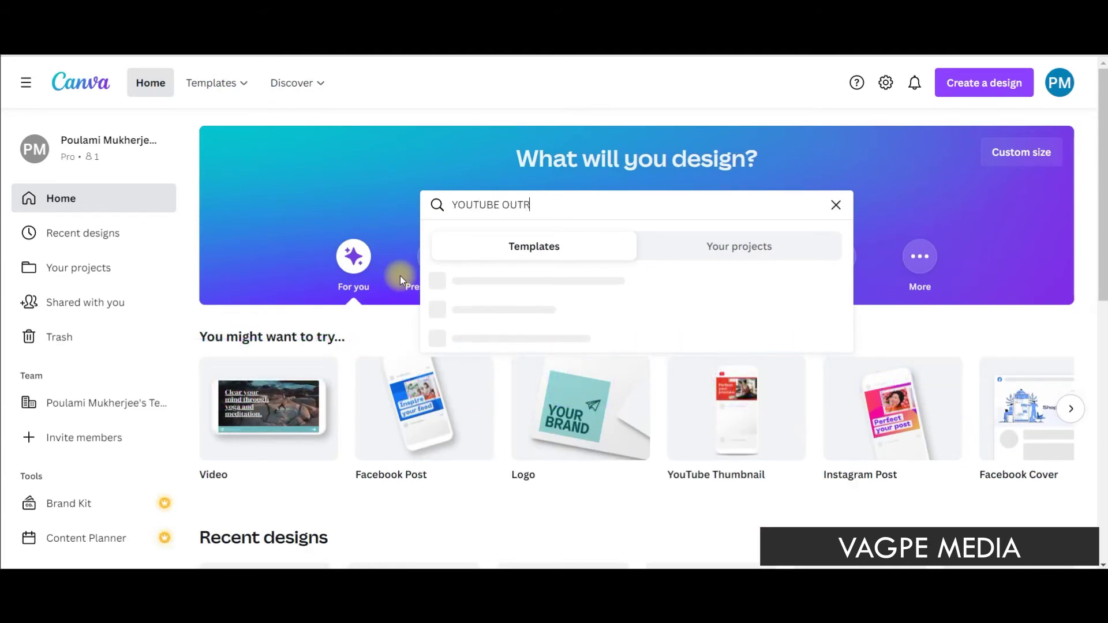
pyautogui.press('Return')
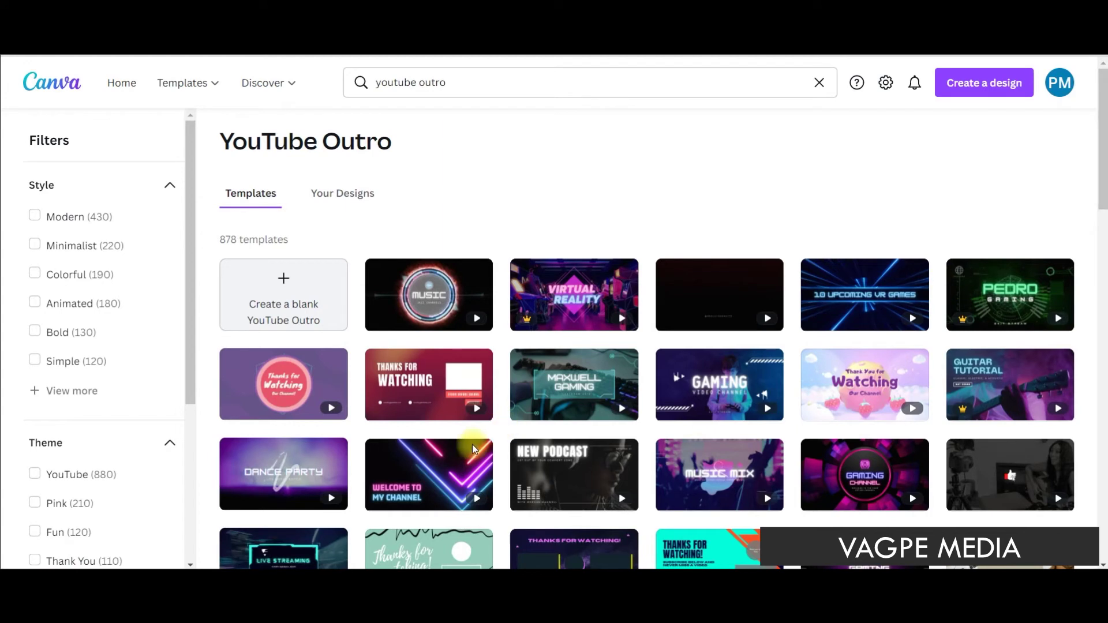
# Step: Create a blank YouTube outro and apply the red "THANKS FOR WATCHING" template with the white video placeholder
pyautogui.moveTo(472, 449)
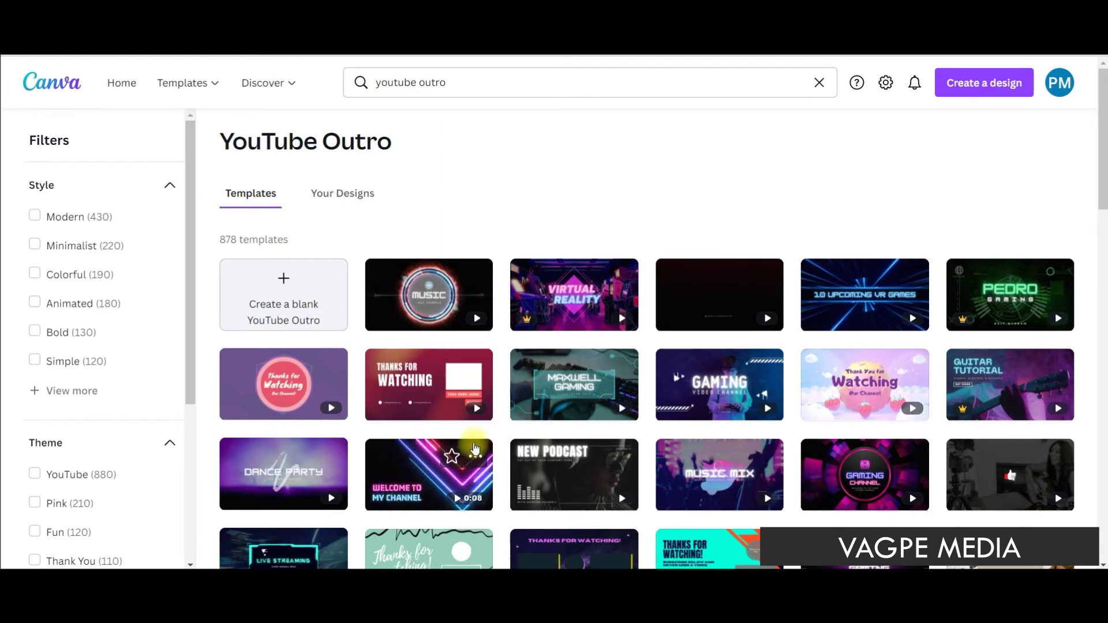
pyautogui.moveTo(391, 391)
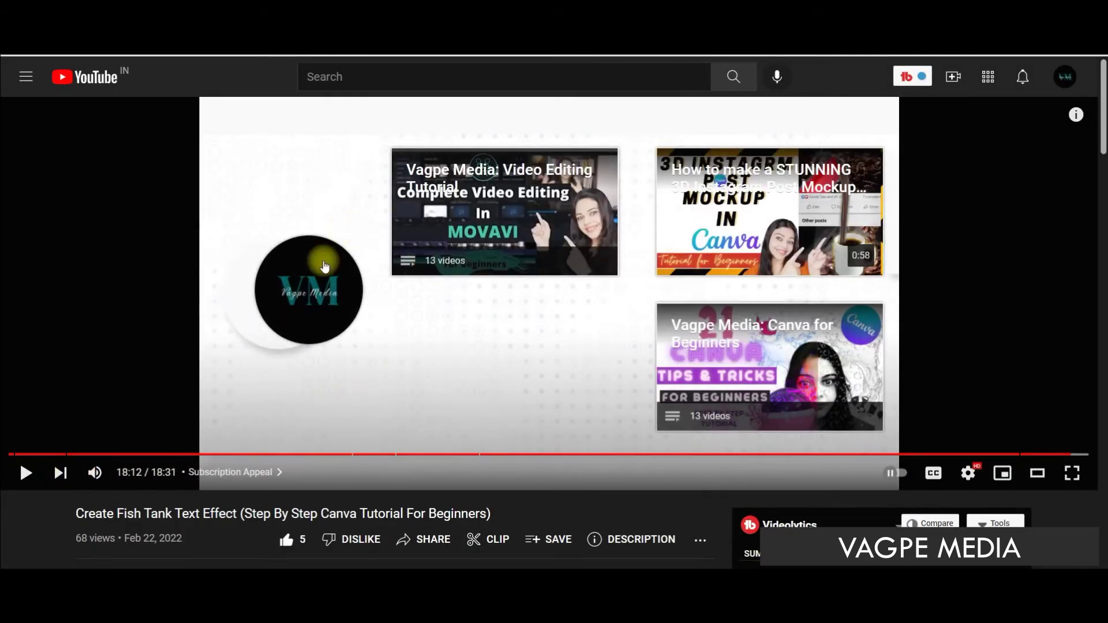
pyautogui.moveTo(296, 296)
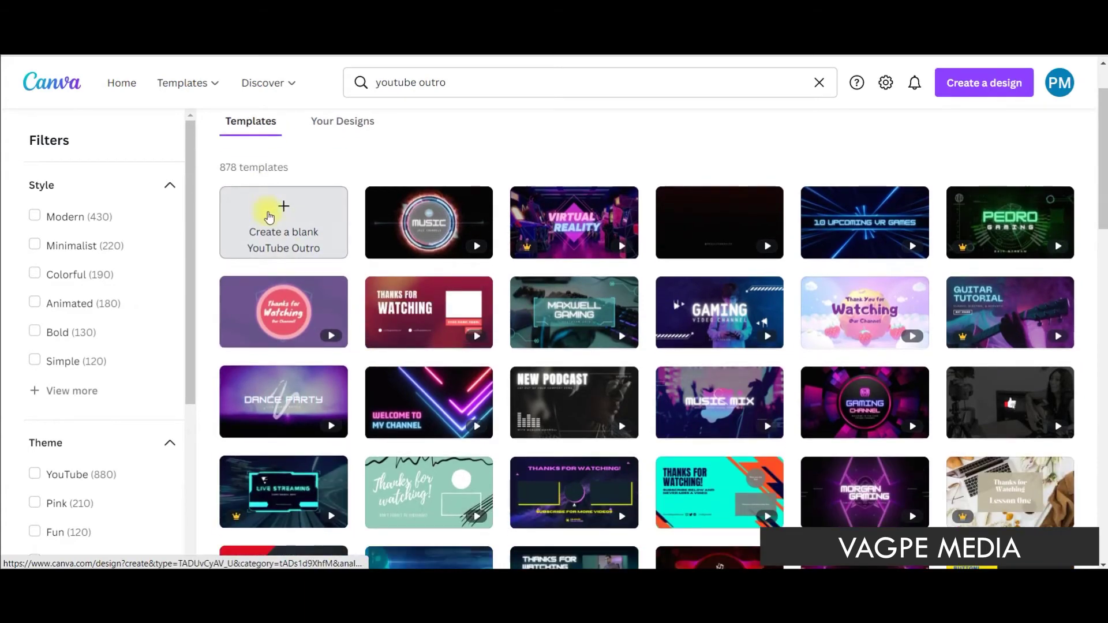
pyautogui.click(269, 217)
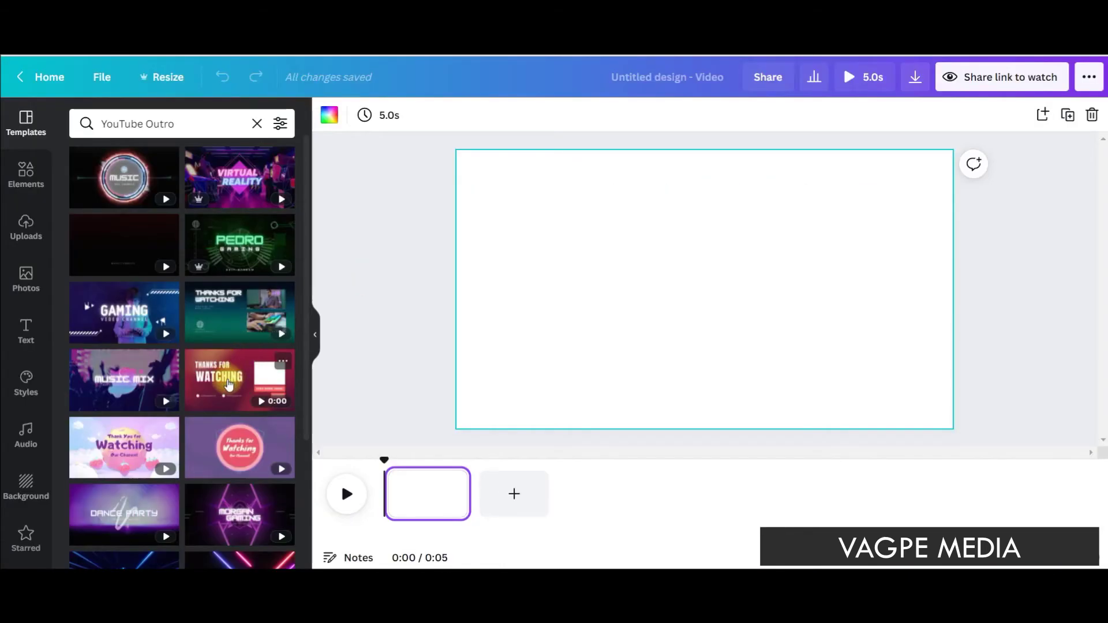
pyautogui.click(229, 385)
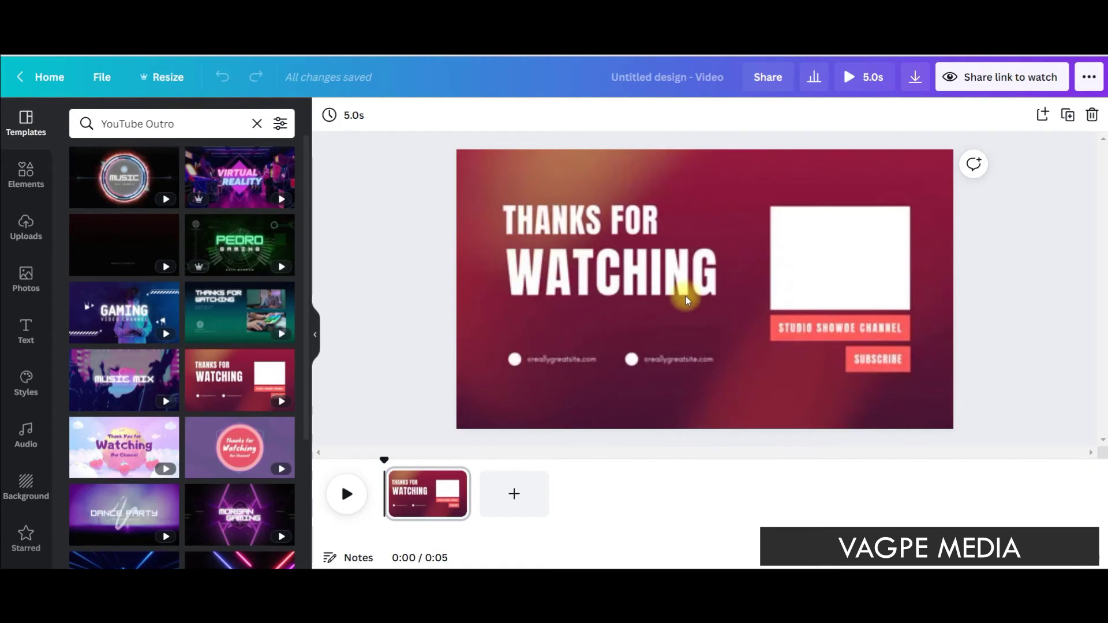
# Step: Move the white video placeholder up towards the page's upper edge and delete the "STUDIO SHOWDE CHANNEL" label beneath it
pyautogui.click(861, 291)
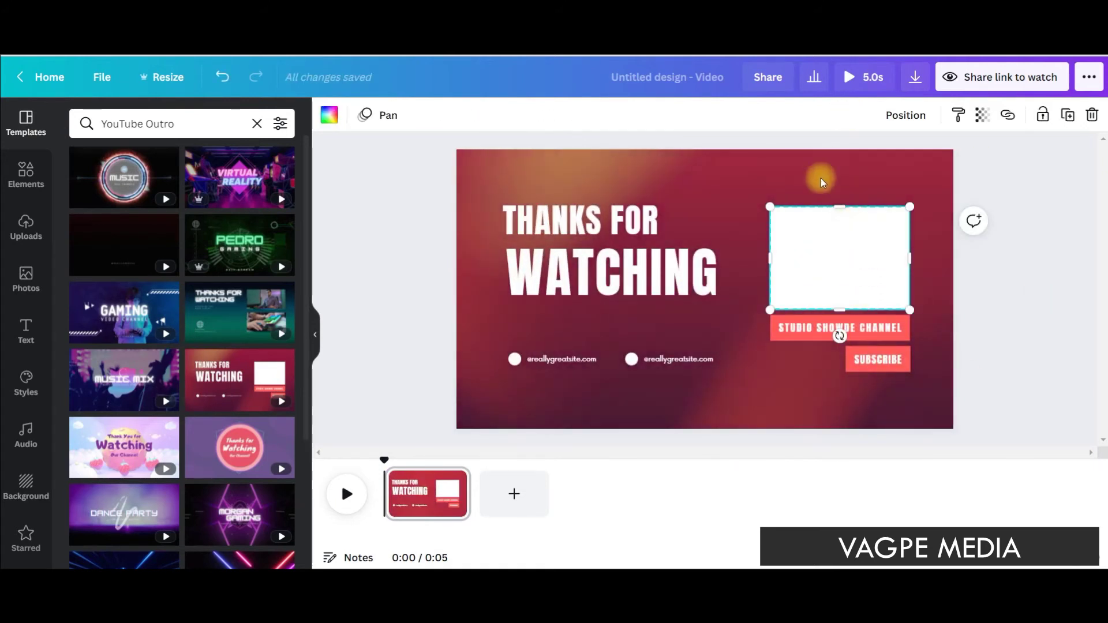
pyautogui.moveTo(852, 258); pyautogui.dragTo(849, 208)
pyautogui.click(834, 329)
pyautogui.press('Delete')
pyautogui.click(833, 329)
pyautogui.press('Delete')
# Step: Shift the SUBSCRIBE button down and the "THANKS FOR WATCHING" heading up, and delete the social media handles
pyautogui.moveTo(878, 363); pyautogui.dragTo(878, 401)
pyautogui.moveTo(623, 274); pyautogui.dragTo(608, 223)
pyautogui.click(514, 357)
pyautogui.press('Delete')
# Step: Add the black VM Vagpe Media logo from the uploads to the outro below the heading
pyautogui.click(606, 240)
pyautogui.click(26, 227)
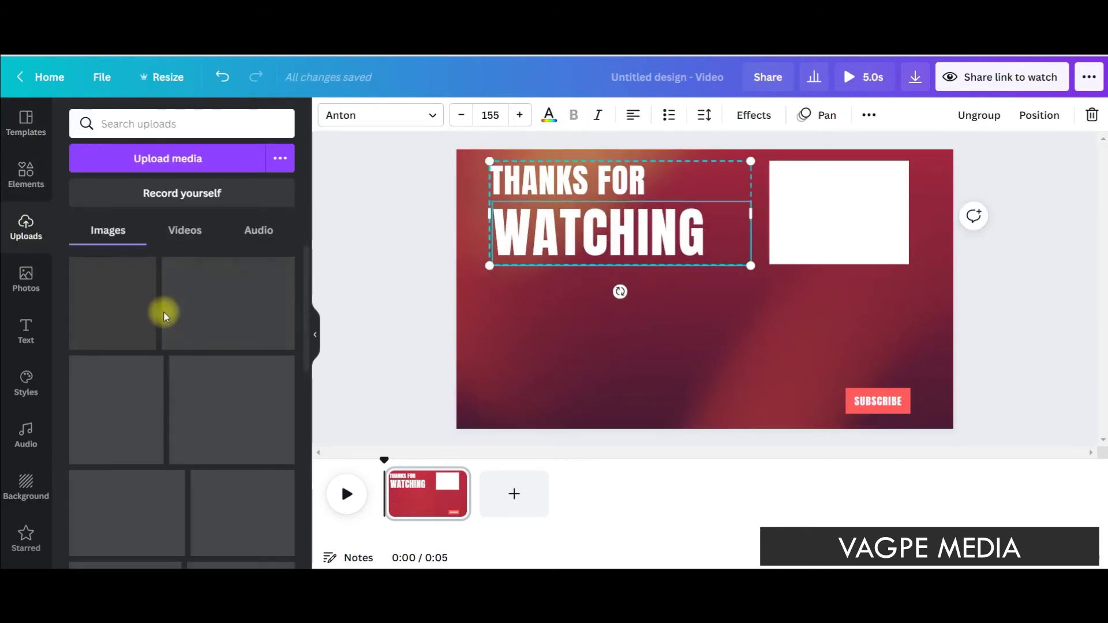
pyautogui.moveTo(111, 336); pyautogui.dragTo(569, 355)
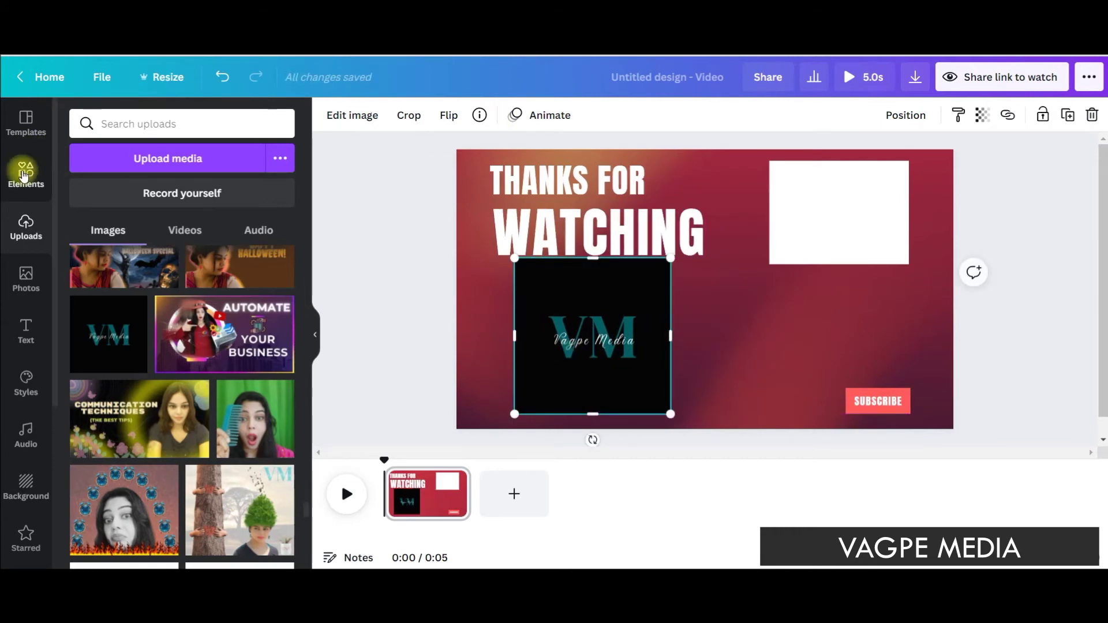
# Step: Search the elements for "FRAME", add the circular frame and fit the VM logo into it below the "THANKS FOR WATCHING" heading
pyautogui.click(24, 174)
pyautogui.click(126, 122)
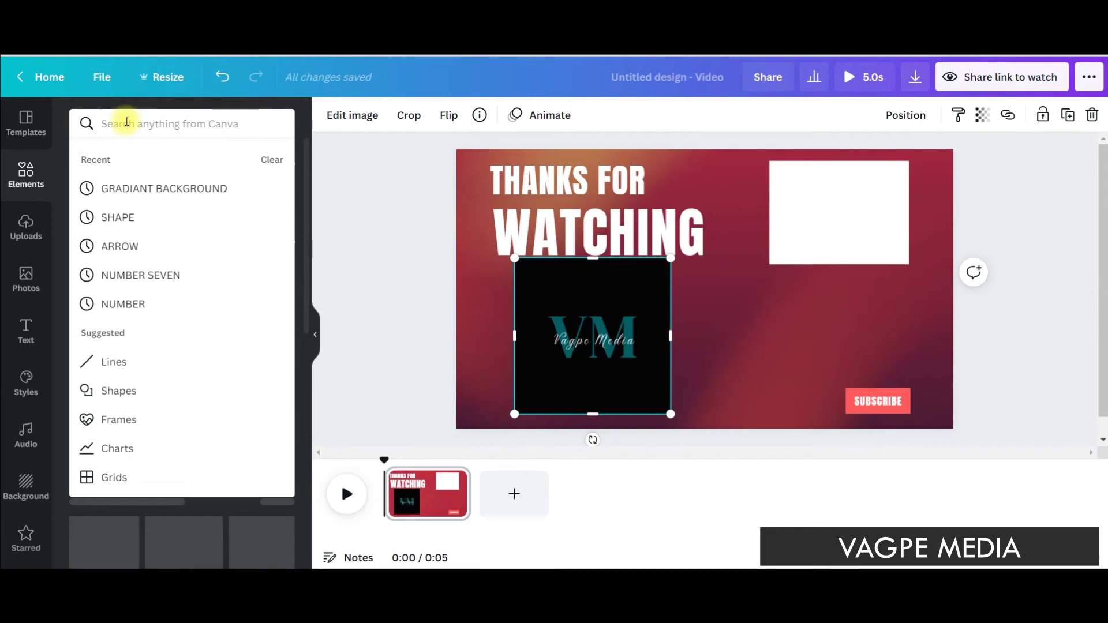
pyautogui.write('FRAME')
pyautogui.press('Return')
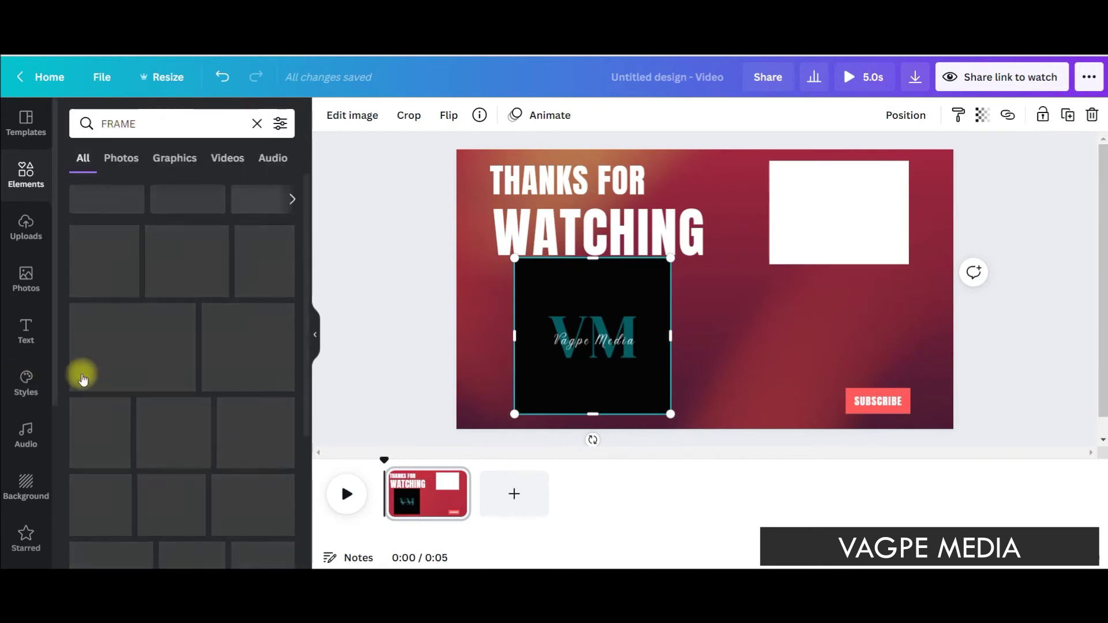
pyautogui.click(110, 254)
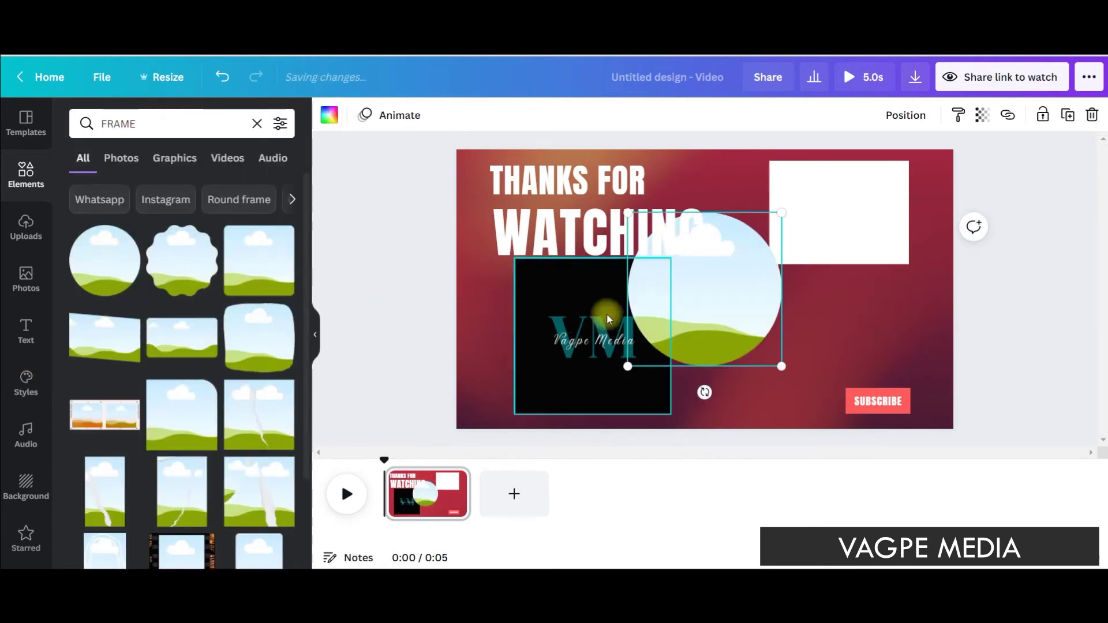
pyautogui.moveTo(586, 335); pyautogui.dragTo(608, 342)
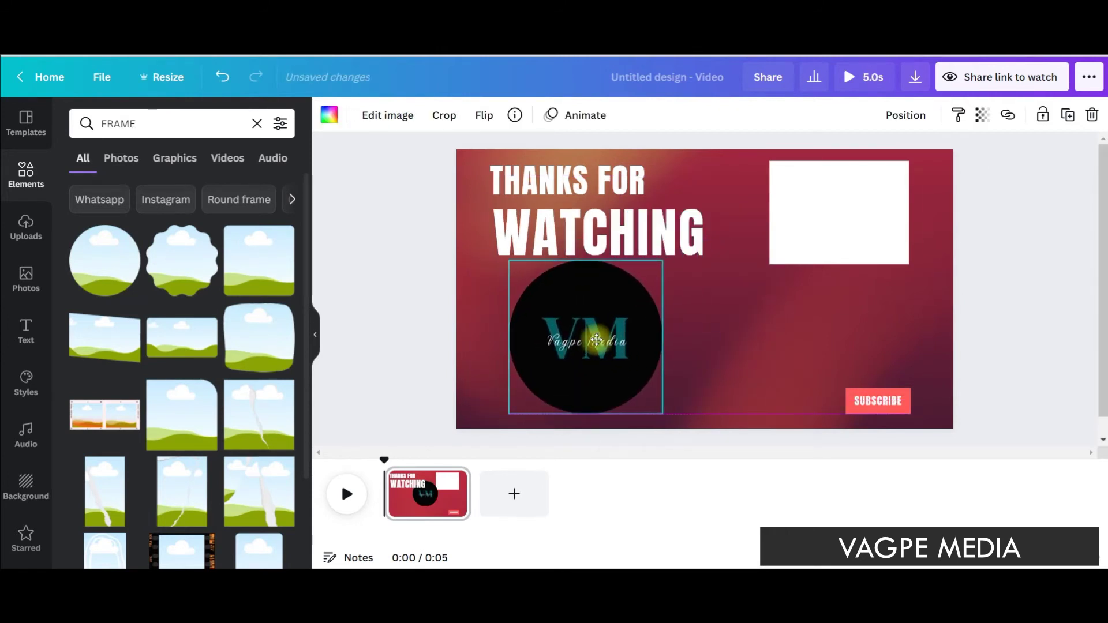